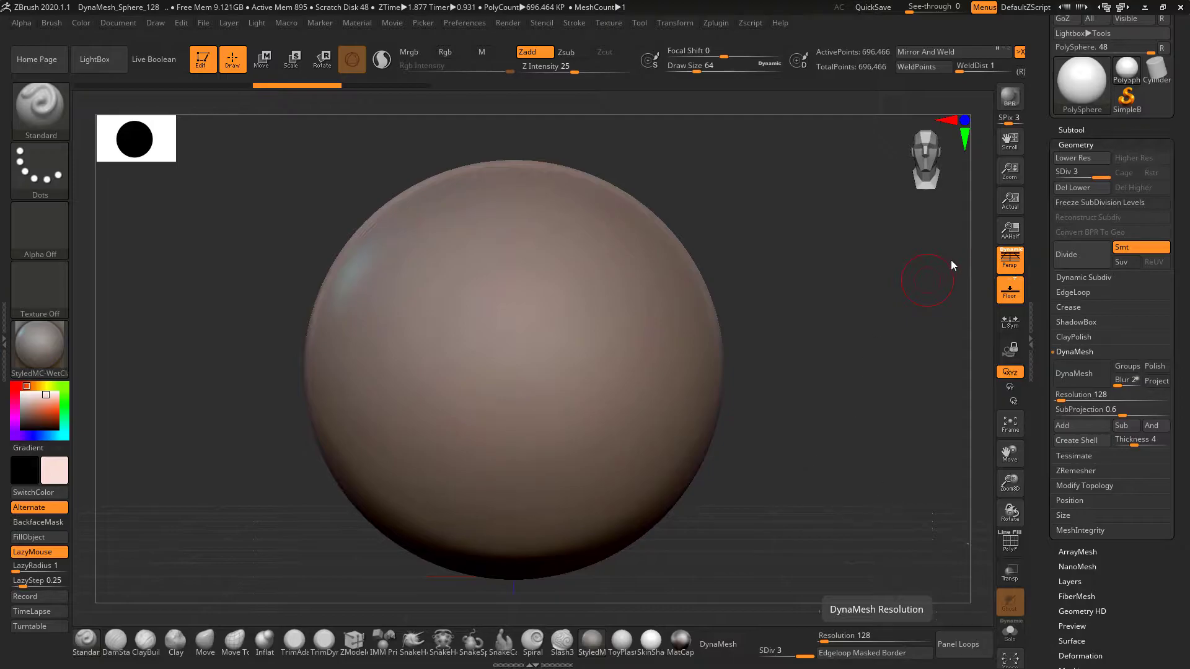
# - Remove the Tool palette from the side tray and dock it back in the same tray
pyautogui.moveTo(795, 280); pyautogui.dragTo(850, 280)
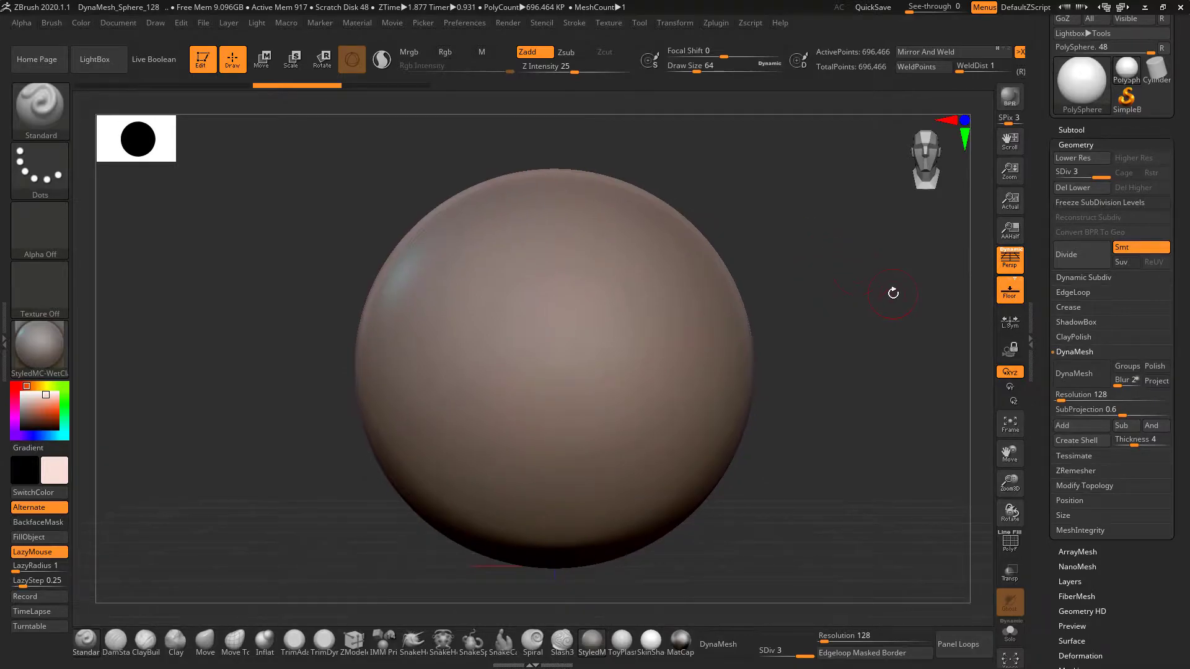
pyautogui.moveTo(1045, 130); pyautogui.dragTo(1047, 272)
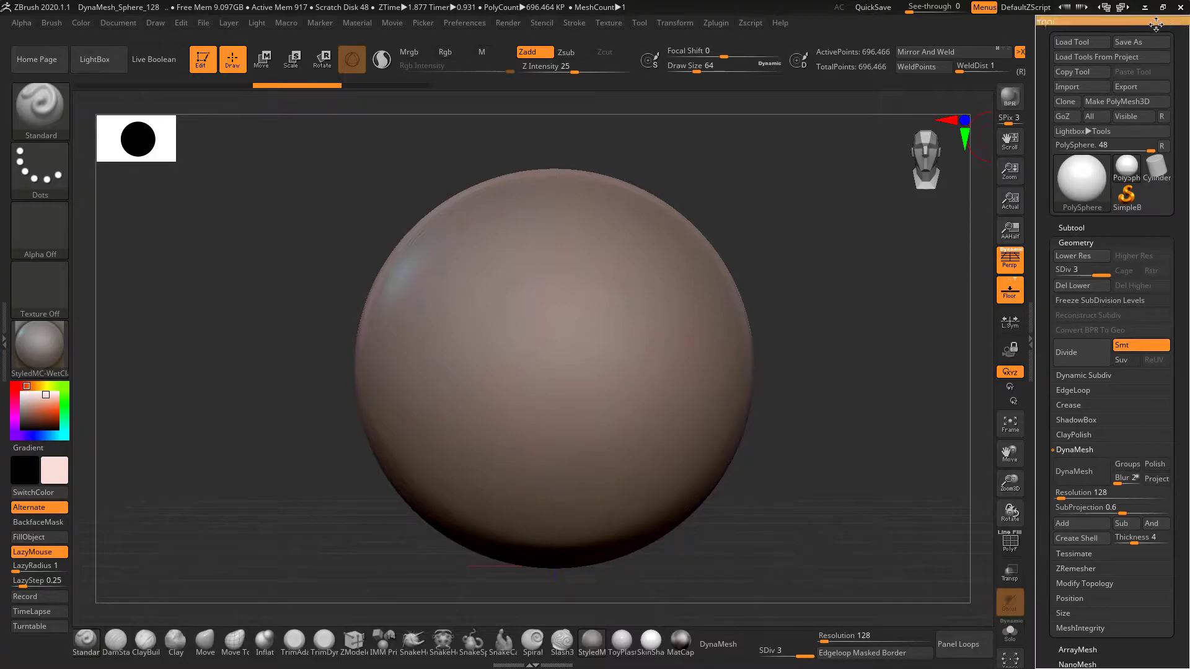
pyautogui.moveTo(1175, 22); pyautogui.dragTo(1017, 61)
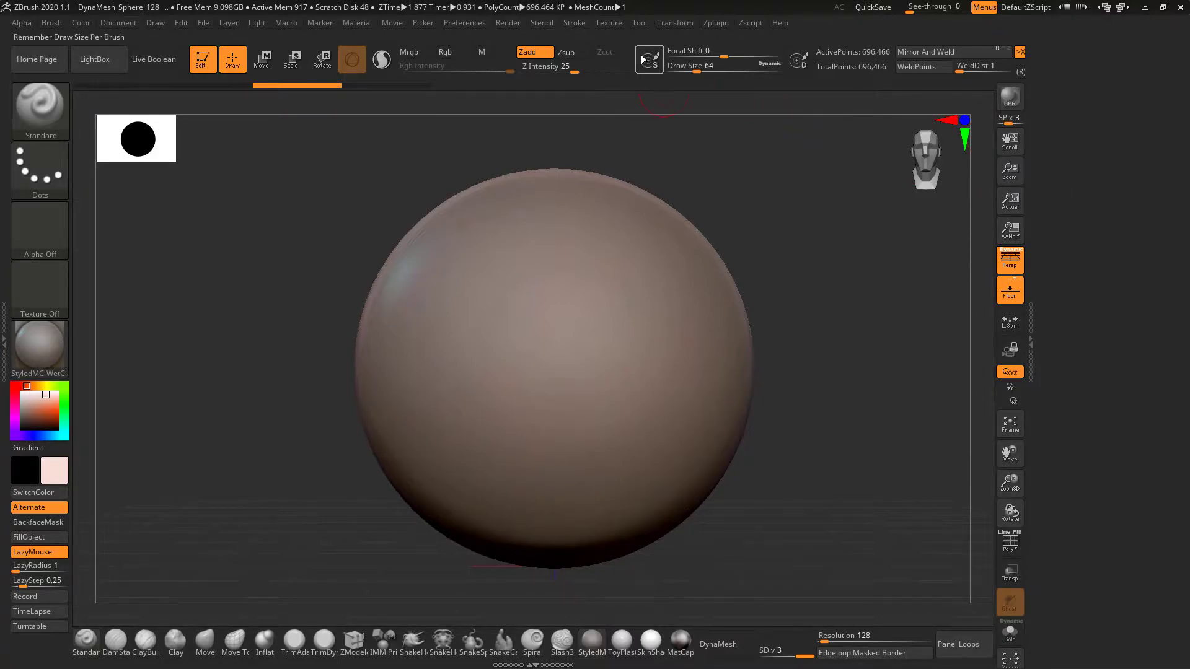
pyautogui.click(639, 24)
pyautogui.moveTo(637, 40); pyautogui.dragTo(1085, 61)
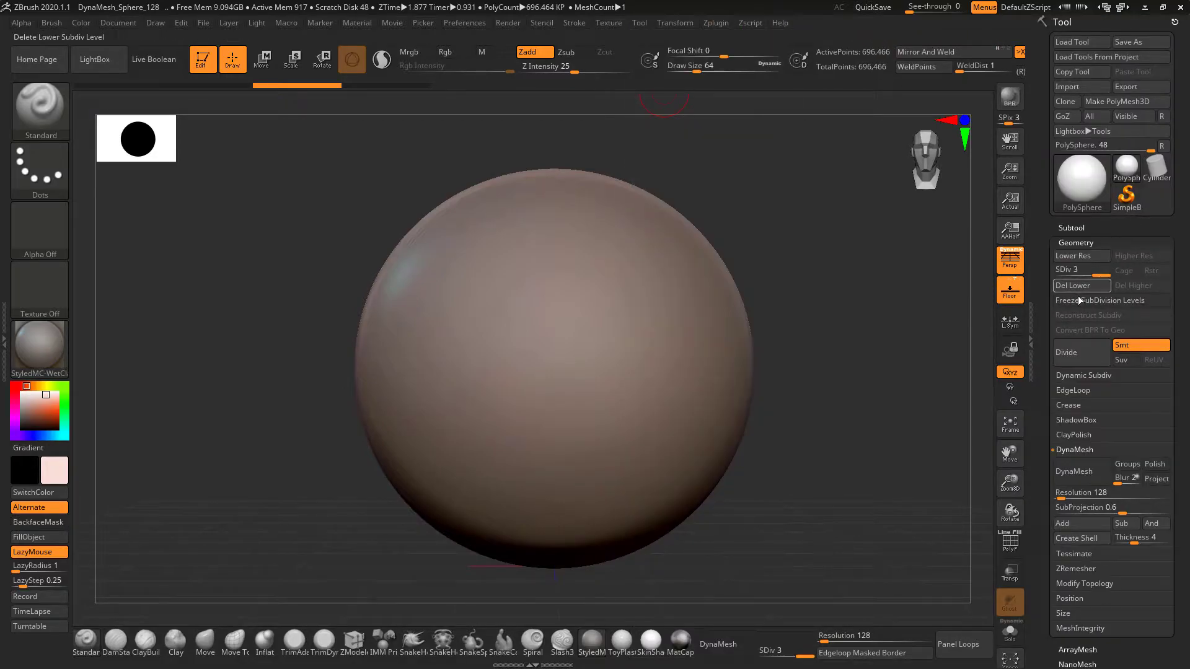
# - Look through the Subtool section of the Tool palette and return to the Geometry section
pyautogui.click(1075, 228)
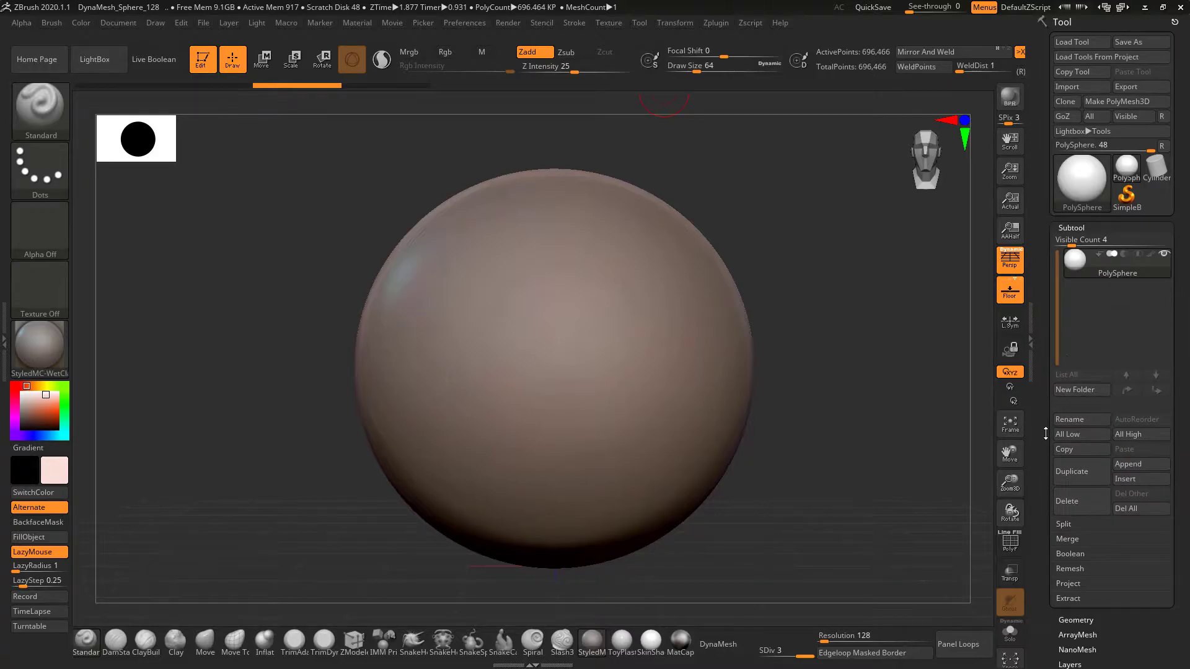
pyautogui.scroll(-5, 1046, 433)
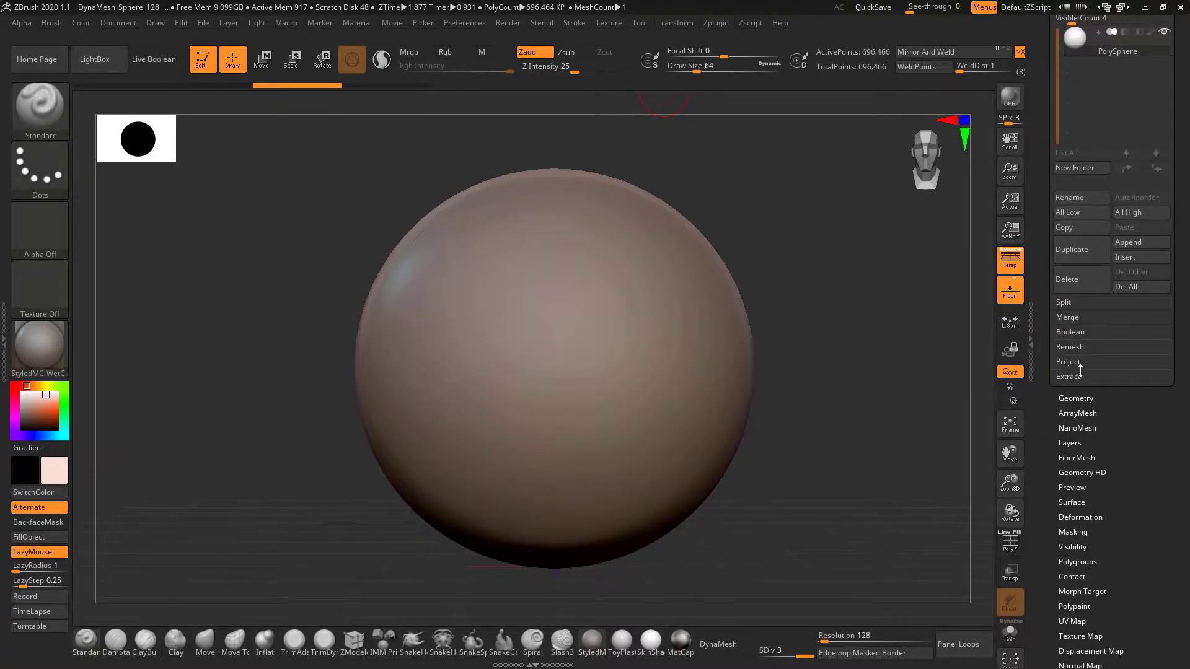
pyautogui.click(1079, 399)
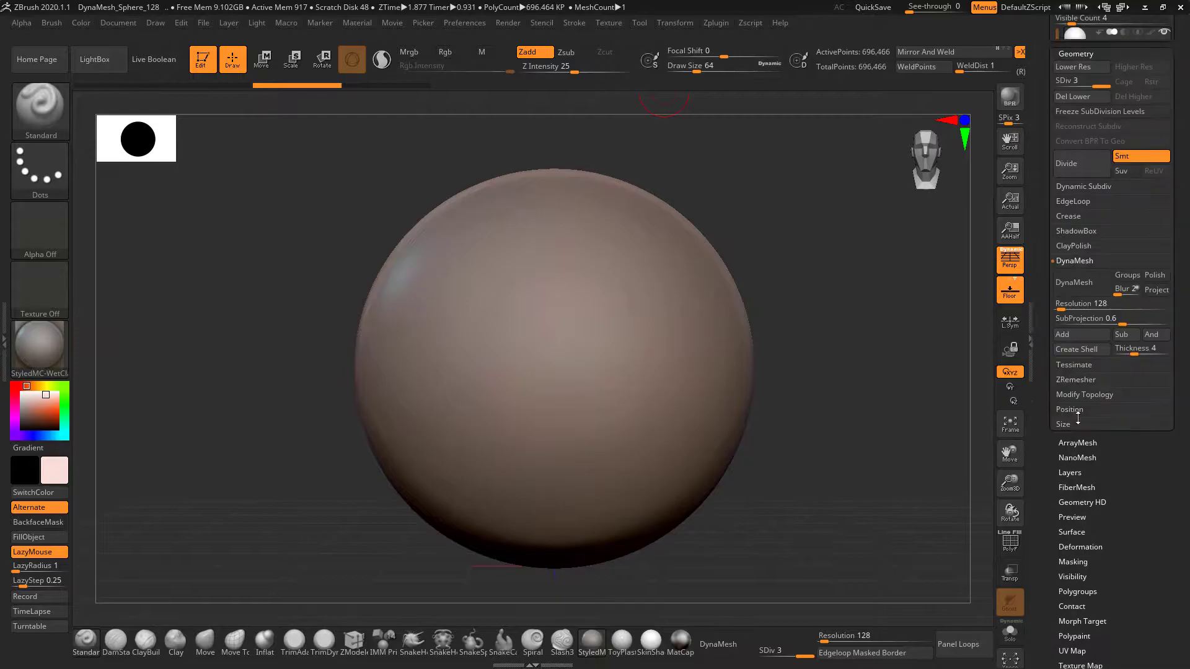
pyautogui.scroll(4, 1044, 462)
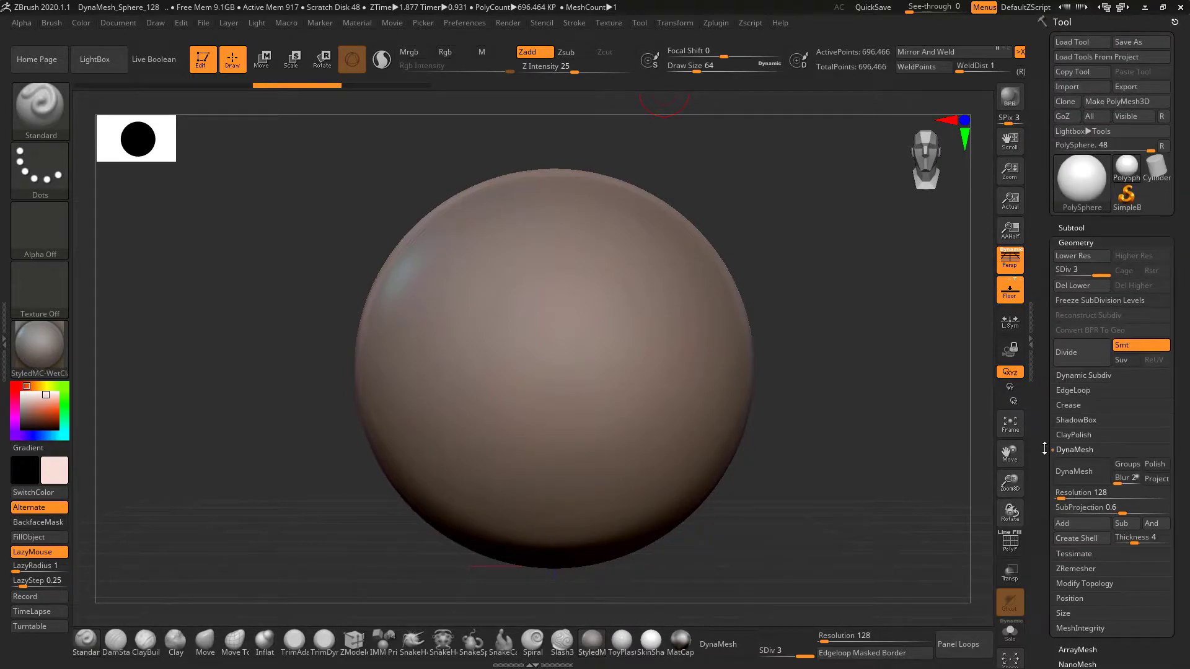
pyautogui.moveTo(813, 333); pyautogui.dragTo(777, 335)
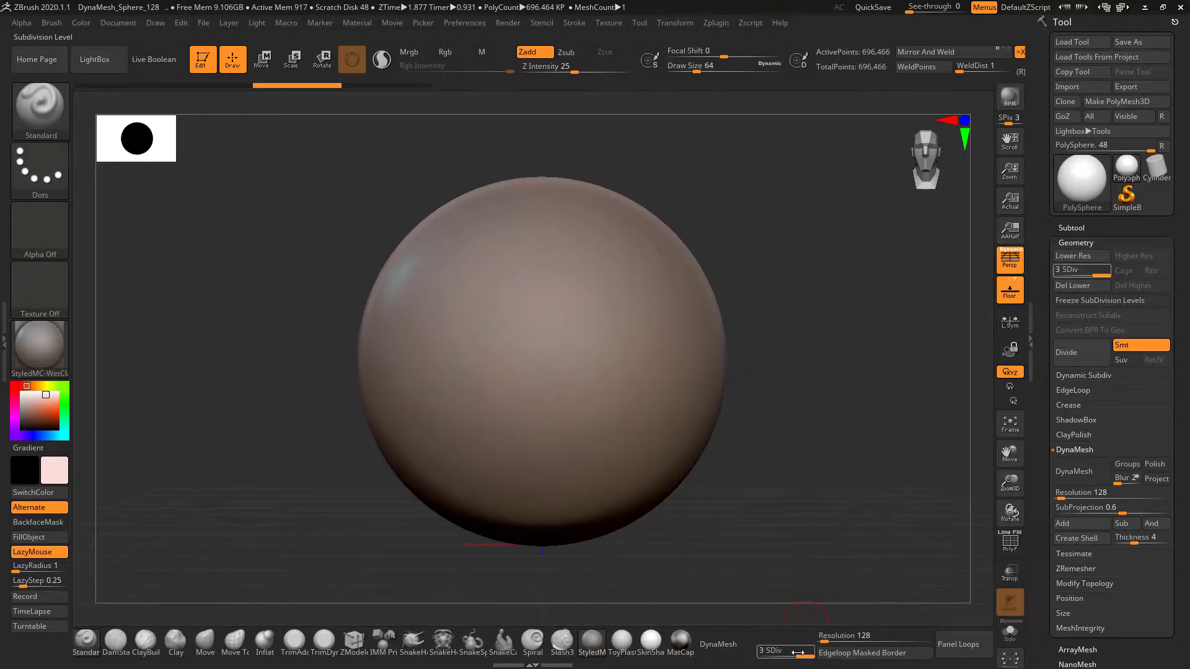
# - Lower the sphere to subdivision level 1 and set the Standard brush's draw size to about 158
pyautogui.hotkey('shift', 'd')
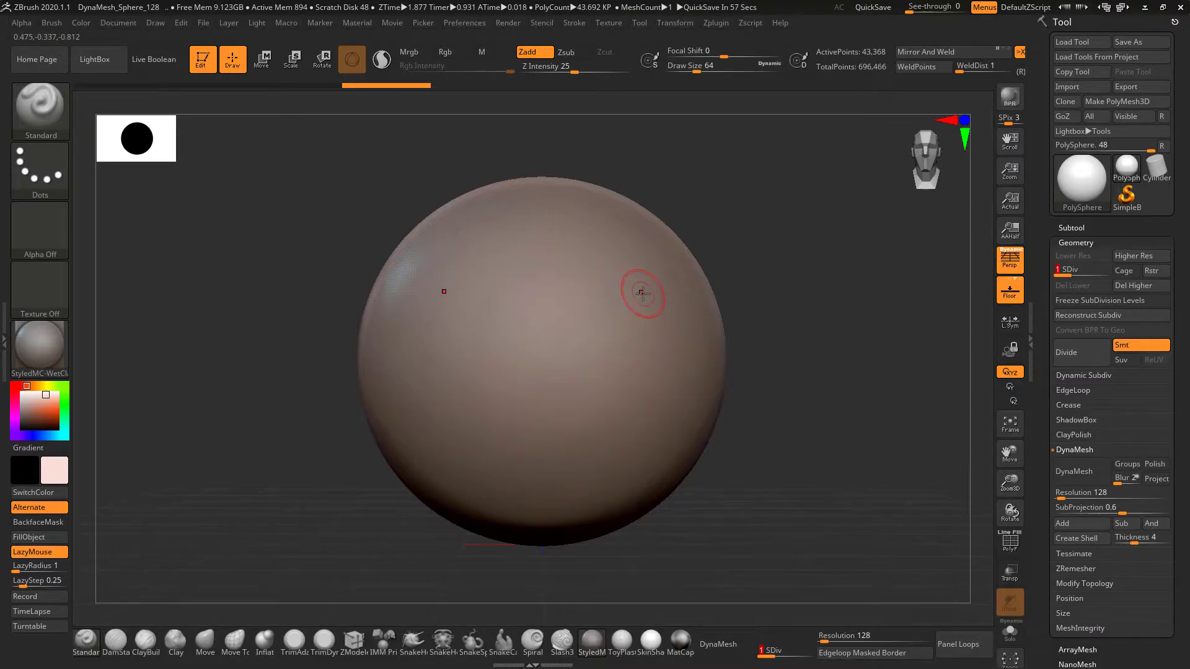
pyautogui.press('space')
pyautogui.moveTo(769, 331); pyautogui.dragTo(782, 330)
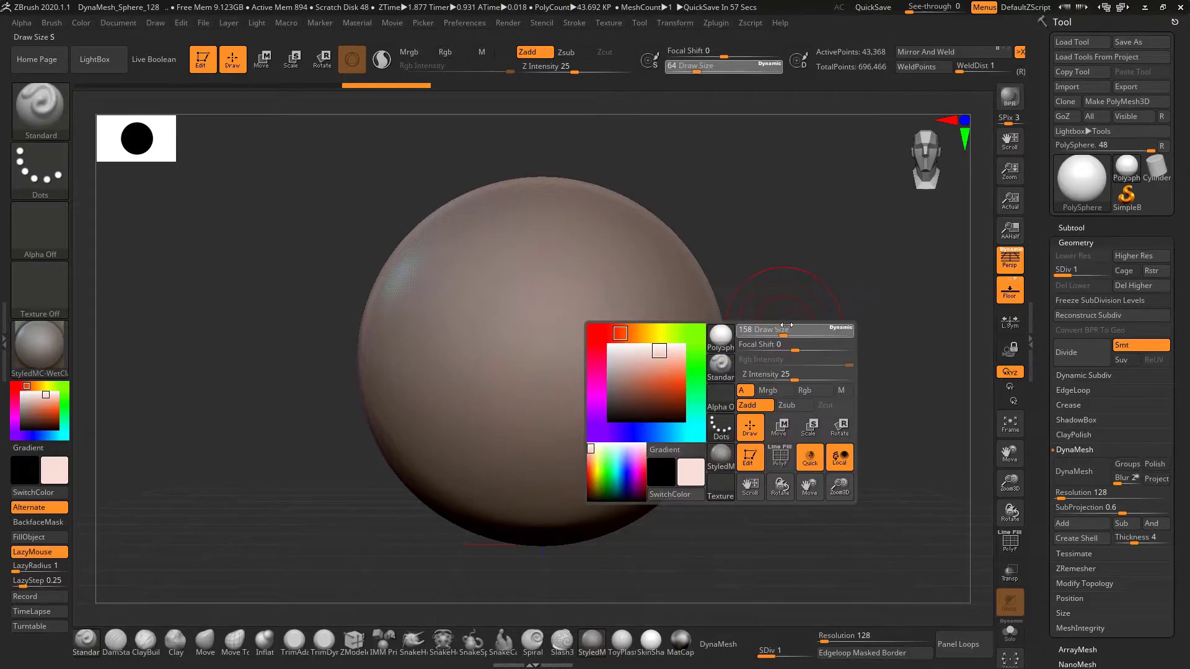
pyautogui.moveTo(662, 317); pyautogui.dragTo(644, 459)
# - Carve two eye hollows and rough out the nose and mouth area with the ClayBuildup brush, smoothing the strokes
pyautogui.click(147, 640)
pyautogui.moveTo(629, 325)
pyautogui.keyDown('alt'); pyautogui.mouseDown()
pyautogui.moveTo(598, 396)
pyautogui.moveTo(644, 372)
pyautogui.moveTo(604, 376)
pyautogui.moveTo(595, 403)
pyautogui.moveTo(577, 370)
pyautogui.mouseUp(); pyautogui.keyUp('alt')
pyautogui.moveTo(555, 414)
pyautogui.mouseDown()
pyautogui.moveTo(545, 436)
pyautogui.moveTo(623, 313)
pyautogui.moveTo(601, 403)
pyautogui.moveTo(651, 412)
pyautogui.mouseUp()
pyautogui.keyDown('alt'); pyautogui.moveTo(610, 528); pyautogui.dragTo(611, 445, button='right'); pyautogui.keyUp('alt')
pyautogui.moveTo(574, 425)
pyautogui.mouseDown()
pyautogui.moveTo(549, 432)
pyautogui.moveTo(604, 390)
pyautogui.moveTo(567, 428)
pyautogui.mouseUp()
pyautogui.moveTo(597, 384)
pyautogui.keyDown('shift'); pyautogui.mouseDown()
pyautogui.moveTo(566, 378)
pyautogui.moveTo(604, 421)
pyautogui.mouseUp(); pyautogui.keyUp('shift')
pyautogui.moveTo(737, 427)
pyautogui.mouseDown(button='right')
pyautogui.moveTo(677, 446)
pyautogui.moveTo(611, 521)
pyautogui.mouseUp(button='right')
# - Shape the lower face into a jaw and adjust the cheeks with the Move brush at draw size 293
pyautogui.click(211, 649)
pyautogui.press('space')
pyautogui.moveTo(629, 484)
pyautogui.mouseDown()
pyautogui.moveTo(623, 513)
pyautogui.moveTo(593, 498)
pyautogui.mouseUp()
pyautogui.moveTo(435, 503); pyautogui.dragTo(558, 515)
pyautogui.moveTo(616, 481); pyautogui.dragTo(615, 543)
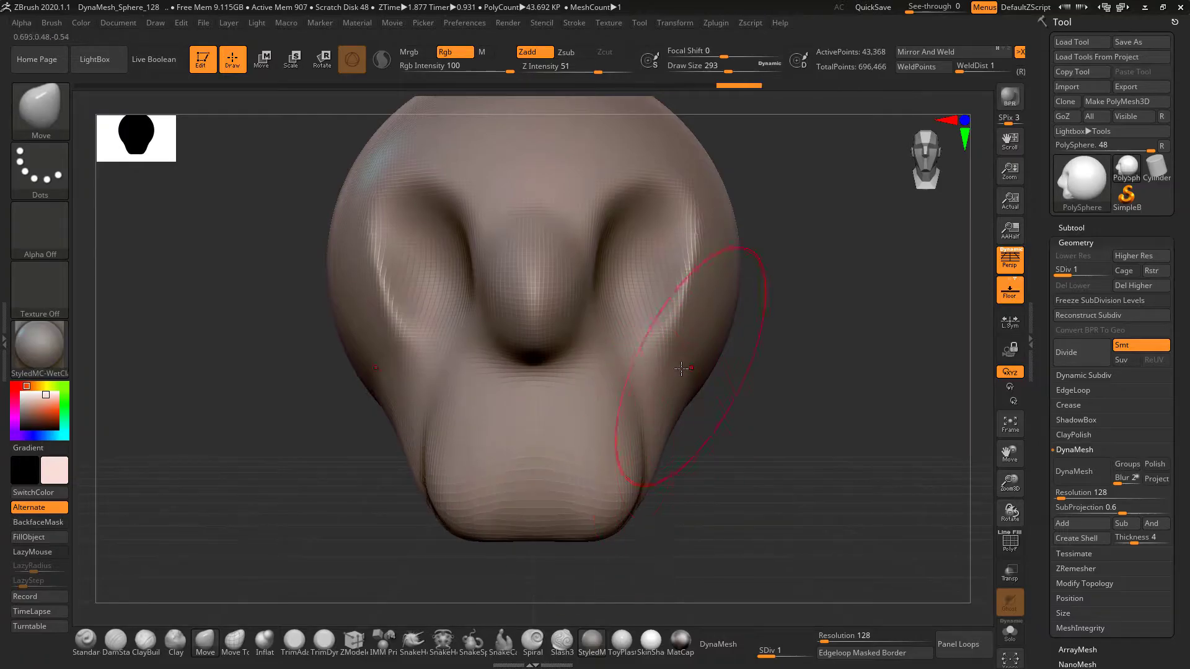
pyautogui.moveTo(696, 366); pyautogui.dragTo(710, 363)
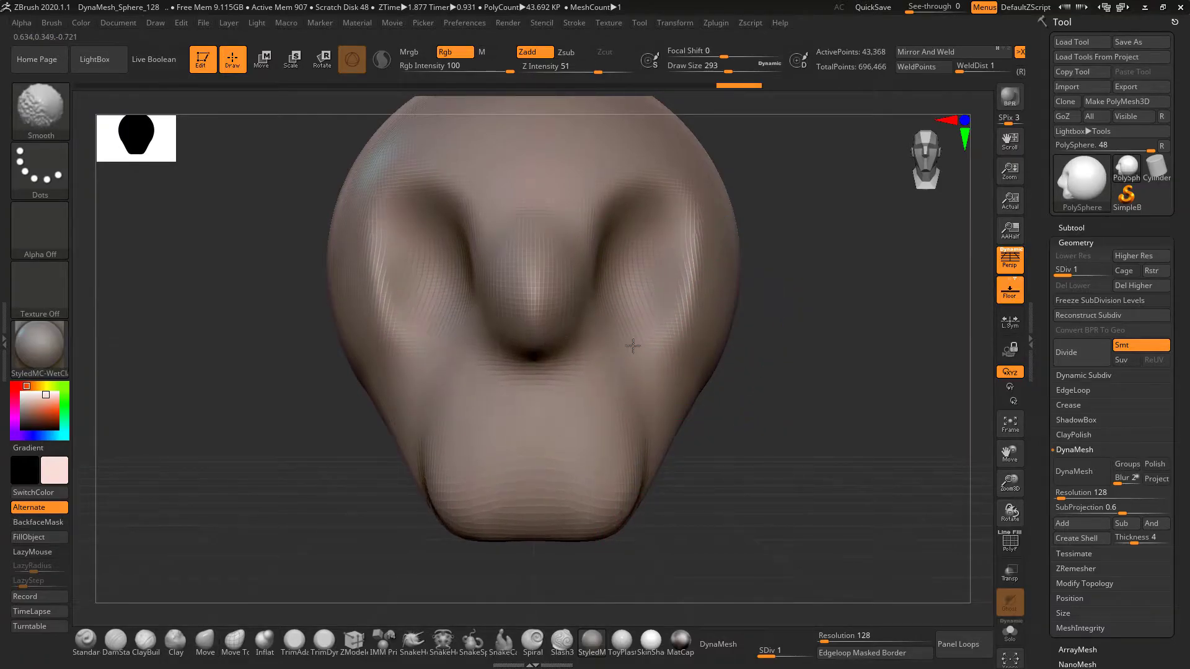
# - Undo the last stroke and smooth the side of the face and jaw with a draw size of 167
pyautogui.moveTo(838, 241)
pyautogui.keyDown('alt'); pyautogui.mouseDown()
pyautogui.moveTo(817, 340)
pyautogui.moveTo(765, 353)
pyautogui.moveTo(785, 382)
pyautogui.moveTo(742, 407)
pyautogui.mouseUp(); pyautogui.keyUp('alt')
pyautogui.press('space')
pyautogui.moveTo(821, 327)
pyautogui.mouseDown()
pyautogui.moveTo(808, 328)
pyautogui.moveTo(819, 355)
pyautogui.moveTo(771, 366)
pyautogui.moveTo(782, 379)
pyautogui.mouseUp()
pyautogui.hotkey('ctrl', 'z')
pyautogui.keyDown('shift'); pyautogui.moveTo(710, 314); pyautogui.dragTo(665, 367); pyautogui.keyUp('shift')
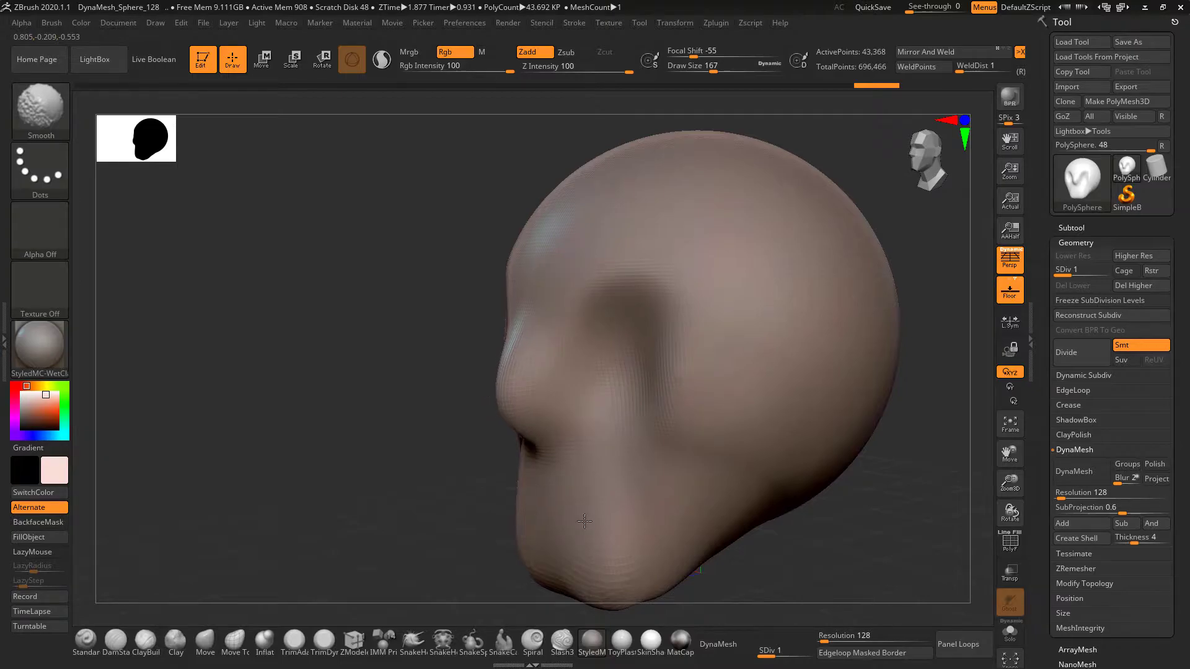
pyautogui.keyDown('shift'); pyautogui.moveTo(409, 411); pyautogui.dragTo(429, 411); pyautogui.keyUp('shift')
# - Build up a protruding nose in the middle of the face with ClayBuildup at draw size 108 and smooth around it
pyautogui.keyDown('alt'); pyautogui.moveTo(856, 354); pyautogui.dragTo(845, 314); pyautogui.keyUp('alt')
pyautogui.press('space')
pyautogui.moveTo(549, 311); pyautogui.dragTo(541, 311)
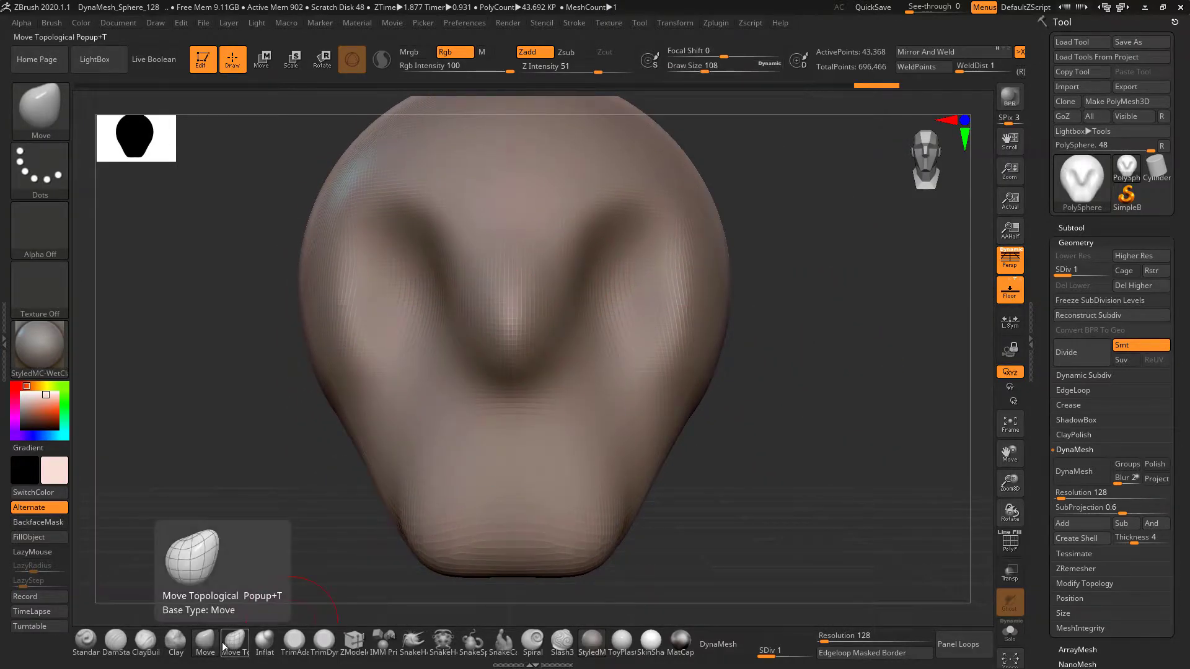
pyautogui.click(146, 639)
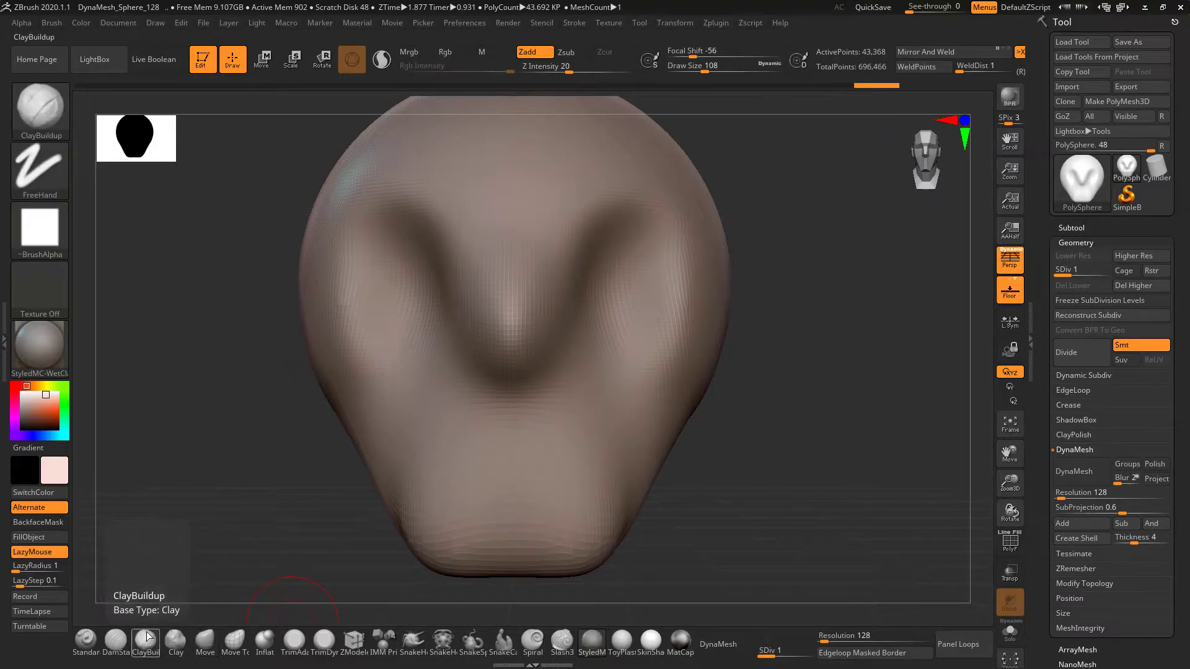
pyautogui.moveTo(566, 276)
pyautogui.mouseDown()
pyautogui.moveTo(552, 347)
pyautogui.moveTo(546, 261)
pyautogui.moveTo(558, 211)
pyautogui.moveTo(550, 318)
pyautogui.moveTo(545, 239)
pyautogui.moveTo(540, 285)
pyautogui.mouseUp()
pyautogui.moveTo(843, 229)
pyautogui.keyDown('alt'); pyautogui.mouseDown()
pyautogui.moveTo(806, 333)
pyautogui.moveTo(490, 384)
pyautogui.moveTo(452, 409)
pyautogui.moveTo(473, 357)
pyautogui.moveTo(480, 434)
pyautogui.mouseUp(); pyautogui.keyUp('alt')
pyautogui.moveTo(273, 459)
pyautogui.mouseDown()
pyautogui.moveTo(489, 490)
pyautogui.moveTo(374, 500)
pyautogui.moveTo(492, 484)
pyautogui.mouseUp()
pyautogui.moveTo(674, 385)
pyautogui.mouseDown()
pyautogui.moveTo(603, 433)
pyautogui.moveTo(582, 427)
pyautogui.mouseUp()
pyautogui.moveTo(558, 459)
pyautogui.keyDown('shift'); pyautogui.mouseDown()
pyautogui.moveTo(539, 446)
pyautogui.moveTo(536, 379)
pyautogui.mouseUp(); pyautogui.keyUp('shift')
# - Refine the nose into a rounded ball and smooth the brow and cheek area beside it
pyautogui.moveTo(772, 386)
pyautogui.mouseDown()
pyautogui.moveTo(757, 359)
pyautogui.moveTo(736, 383)
pyautogui.moveTo(416, 389)
pyautogui.mouseUp()
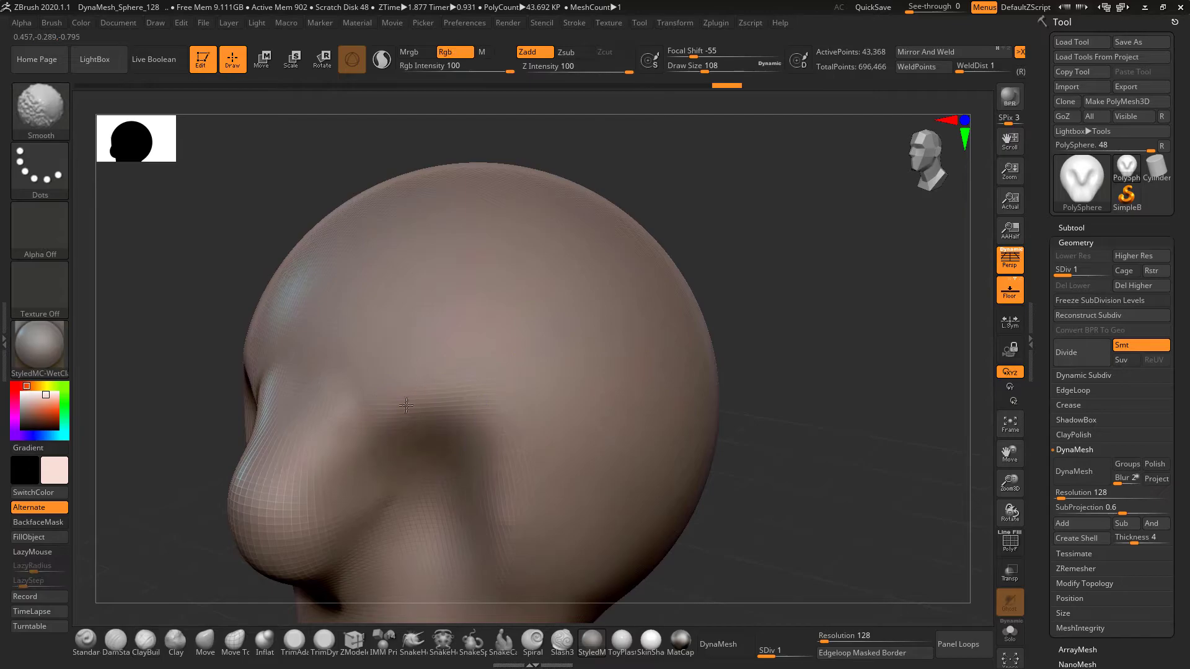
pyautogui.keyDown('alt'); pyautogui.moveTo(799, 407); pyautogui.dragTo(858, 292); pyautogui.keyUp('alt')
pyautogui.moveTo(363, 393)
pyautogui.mouseDown()
pyautogui.moveTo(330, 457)
pyautogui.moveTo(331, 389)
pyautogui.moveTo(305, 434)
pyautogui.mouseUp()
pyautogui.moveTo(271, 510); pyautogui.dragTo(533, 496)
pyautogui.keyDown('shift'); pyautogui.moveTo(329, 390); pyautogui.dragTo(390, 428); pyautogui.keyUp('shift')
pyautogui.moveTo(568, 263)
pyautogui.keyDown('alt'); pyautogui.mouseDown()
pyautogui.moveTo(628, 380)
pyautogui.moveTo(712, 398)
pyautogui.mouseUp(); pyautogui.keyUp('alt')
pyautogui.keyDown('alt'); pyautogui.moveTo(132, 436); pyautogui.dragTo(133, 313); pyautogui.keyUp('alt')
pyautogui.keyDown('alt'); pyautogui.moveTo(765, 257); pyautogui.dragTo(827, 251); pyautogui.keyUp('alt')
pyautogui.keyDown('alt'); pyautogui.moveTo(827, 251); pyautogui.dragTo(876, 231); pyautogui.keyUp('alt')
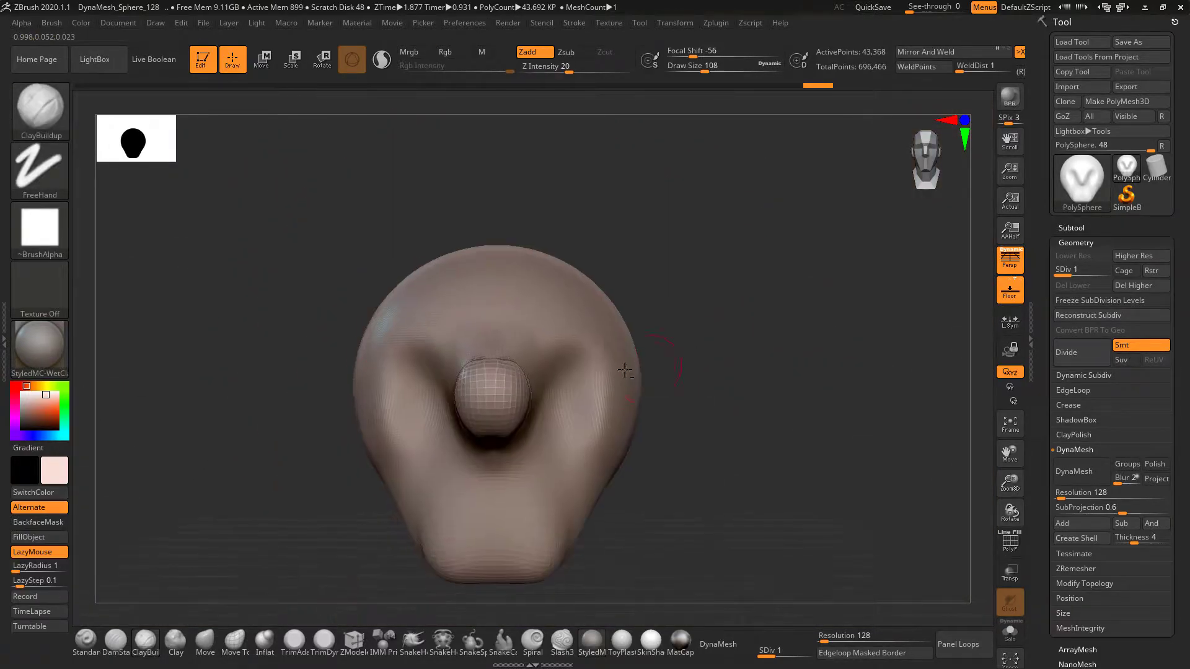
# - Carve eye sockets on both sides of the nose and build up and smooth the mouth area
pyautogui.moveTo(568, 389)
pyautogui.keyDown('alt'); pyautogui.mouseDown()
pyautogui.moveTo(555, 371)
pyautogui.moveTo(567, 379)
pyautogui.mouseUp(); pyautogui.keyUp('alt')
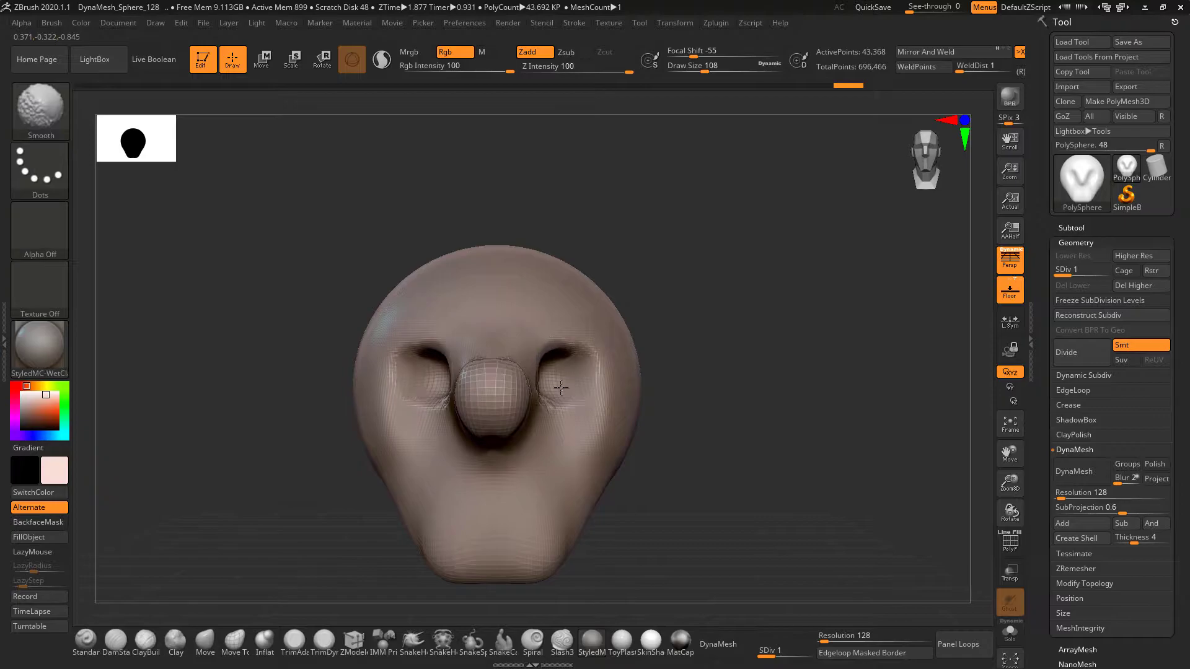
pyautogui.moveTo(500, 516)
pyautogui.mouseDown()
pyautogui.moveTo(514, 496)
pyautogui.moveTo(558, 499)
pyautogui.moveTo(532, 477)
pyautogui.moveTo(548, 534)
pyautogui.moveTo(535, 499)
pyautogui.mouseUp()
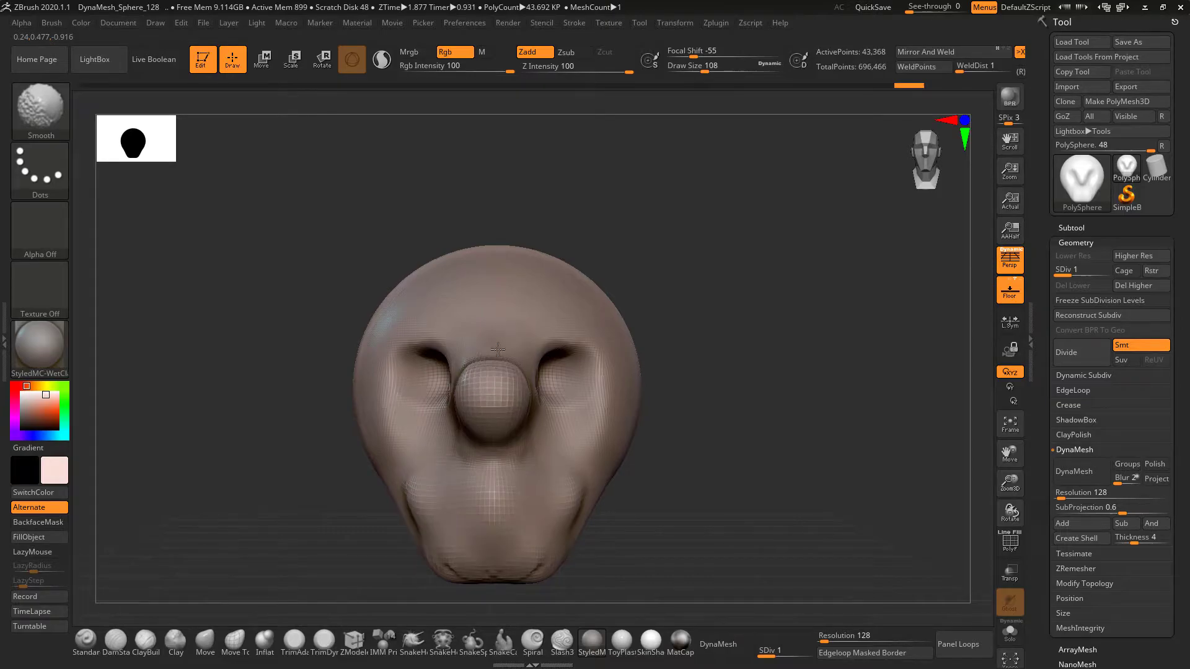
pyautogui.moveTo(711, 419)
pyautogui.mouseDown()
pyautogui.moveTo(713, 477)
pyautogui.moveTo(691, 410)
pyautogui.moveTo(704, 390)
pyautogui.mouseUp()
# - Flatten the side of the head behind the eye socket with ClayBuildup at draw size 280 and smooth it
pyautogui.press('space')
pyautogui.moveTo(622, 399)
pyautogui.mouseDown()
pyautogui.moveTo(619, 456)
pyautogui.moveTo(617, 401)
pyautogui.moveTo(579, 470)
pyautogui.moveTo(548, 371)
pyautogui.moveTo(644, 397)
pyautogui.moveTo(618, 493)
pyautogui.moveTo(585, 396)
pyautogui.moveTo(567, 427)
pyautogui.mouseUp()
pyautogui.keyDown('shift'); pyautogui.moveTo(573, 397); pyautogui.dragTo(594, 328); pyautogui.keyUp('shift')
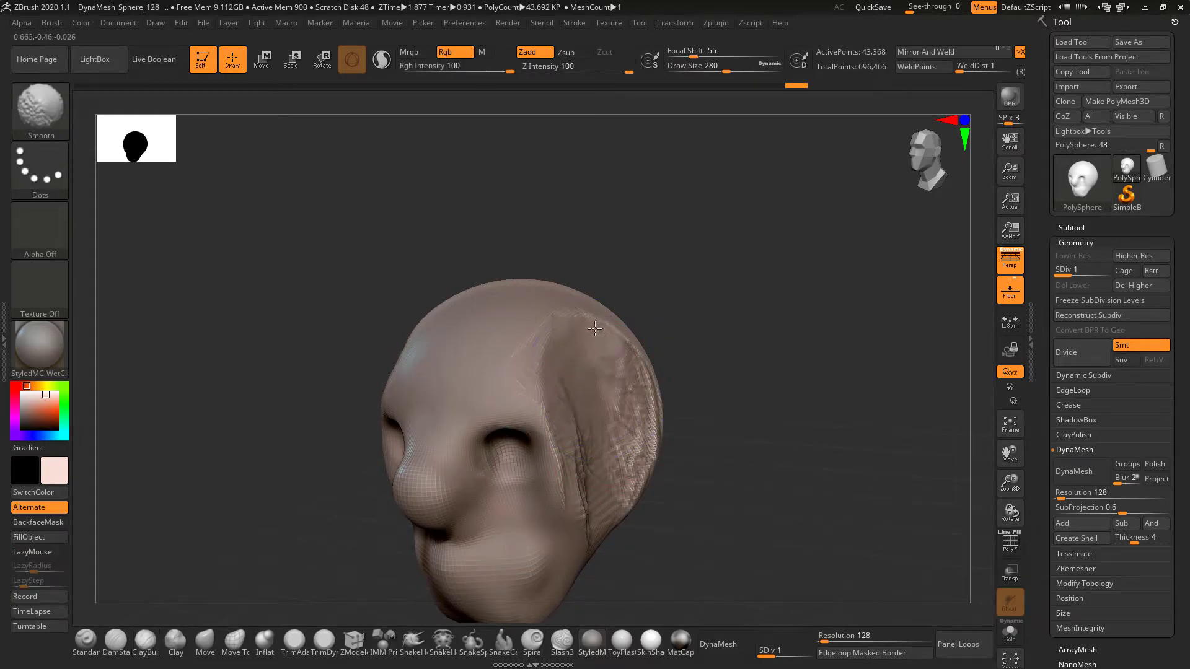
pyautogui.moveTo(757, 337)
pyautogui.mouseDown()
pyautogui.moveTo(751, 371)
pyautogui.moveTo(786, 346)
pyautogui.mouseUp()
# - Build up the brow and cheekbone around the eye sockets at draw size 154 and smooth the rims
pyautogui.press('space')
pyautogui.moveTo(609, 345)
pyautogui.mouseDown()
pyautogui.moveTo(576, 345)
pyautogui.moveTo(605, 358)
pyautogui.mouseUp()
pyautogui.moveTo(646, 302); pyautogui.dragTo(652, 284)
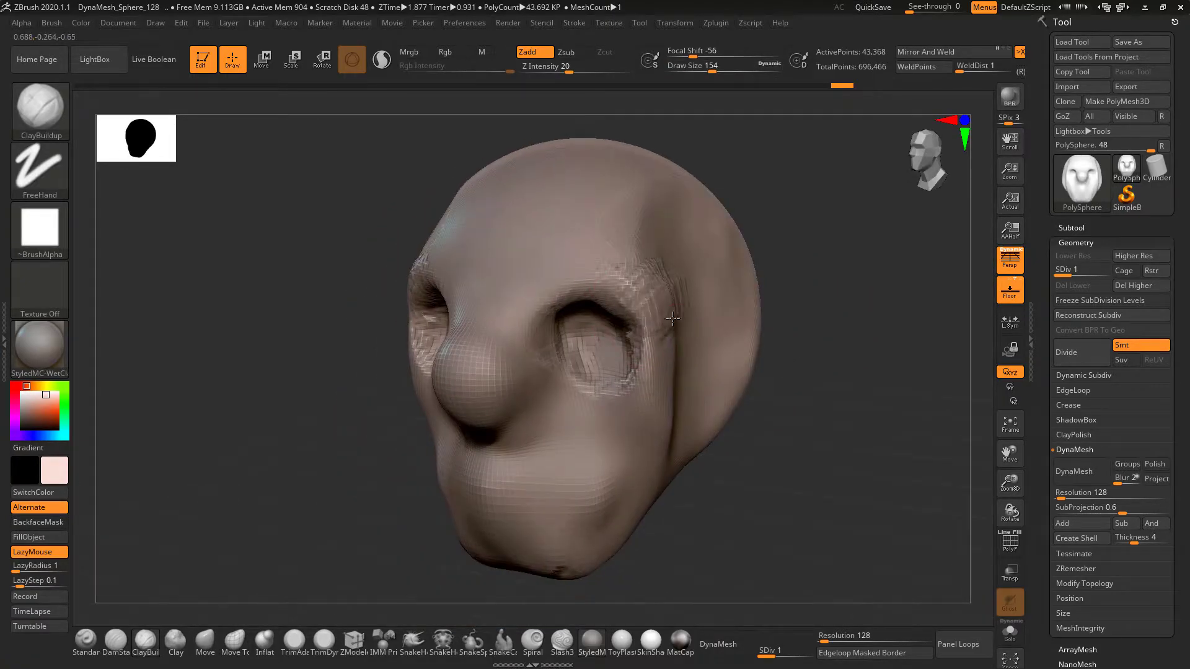
pyautogui.moveTo(677, 351); pyautogui.dragTo(650, 297)
pyautogui.press('shift')
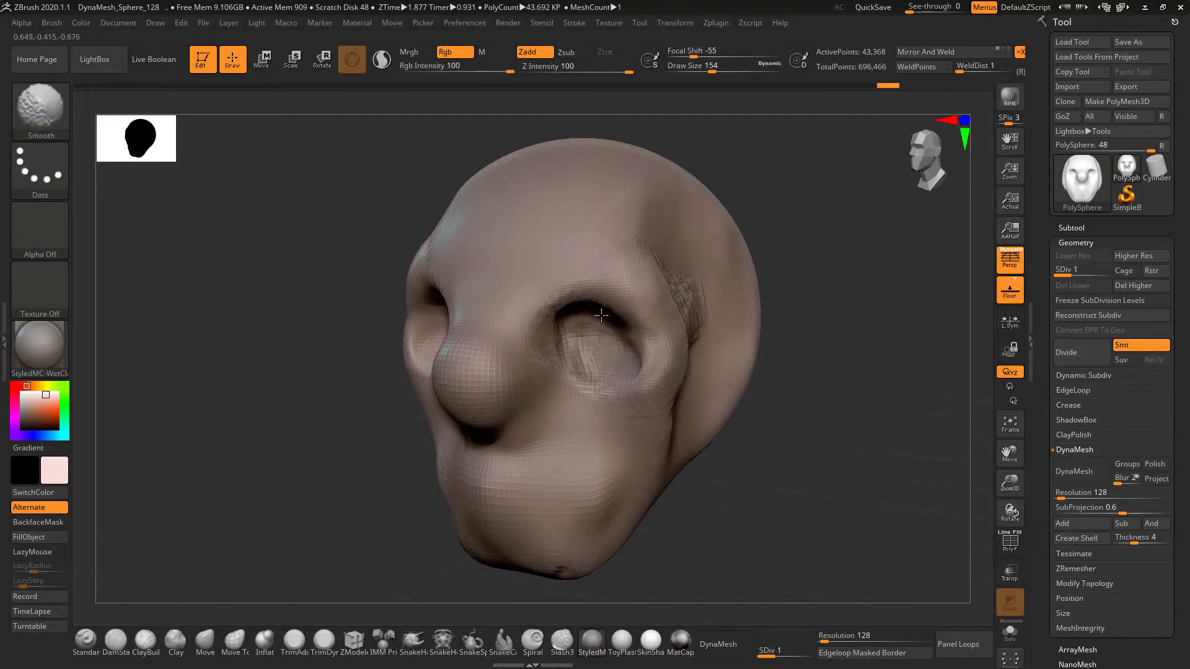
# - Cut a horizontal mouth line between the lips with the DamStandard brush
pyautogui.moveTo(806, 335); pyautogui.dragTo(794, 289)
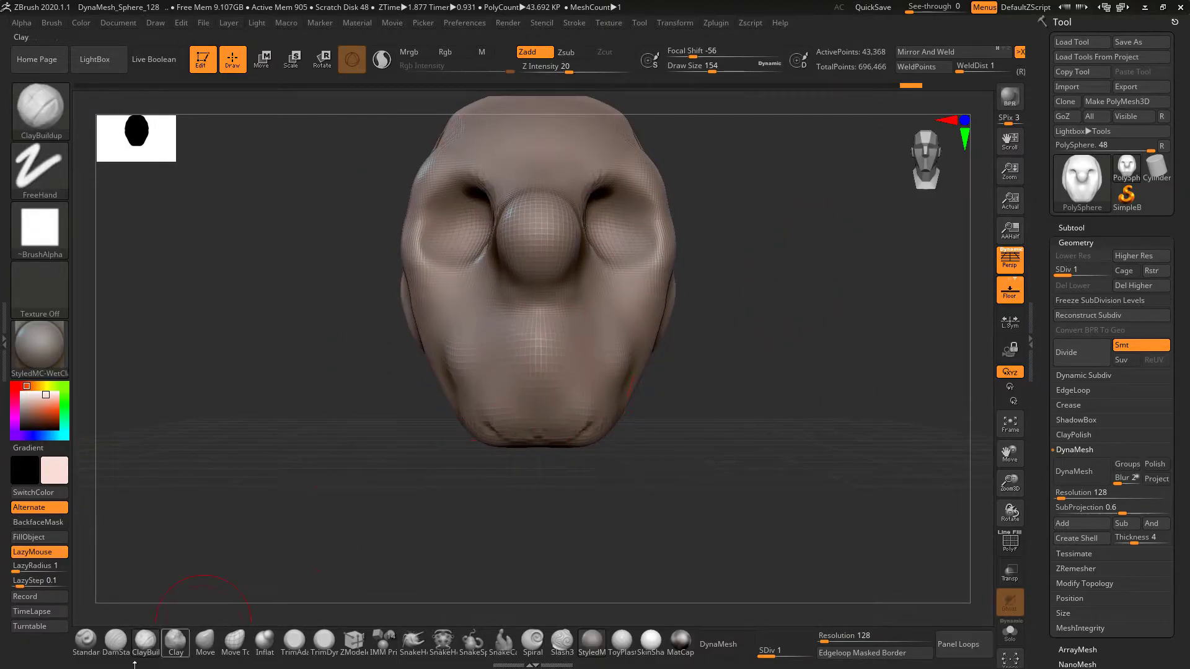
pyautogui.click(126, 640)
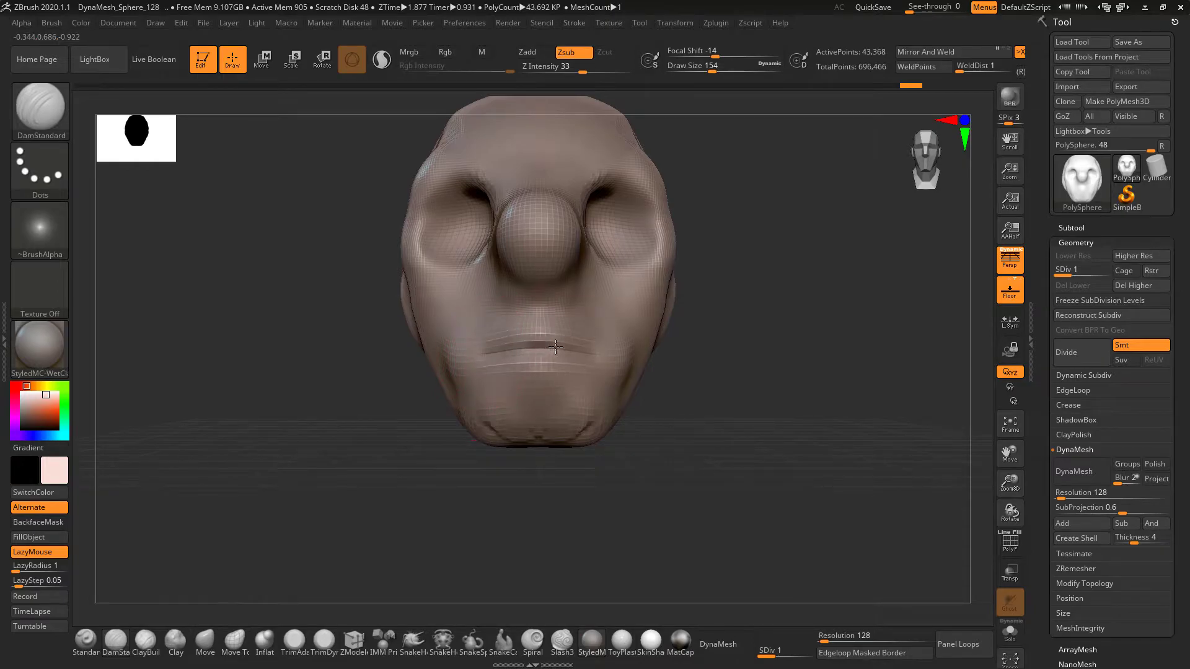
pyautogui.moveTo(688, 347)
pyautogui.mouseDown()
pyautogui.moveTo(755, 334)
pyautogui.moveTo(538, 358)
pyautogui.mouseUp()
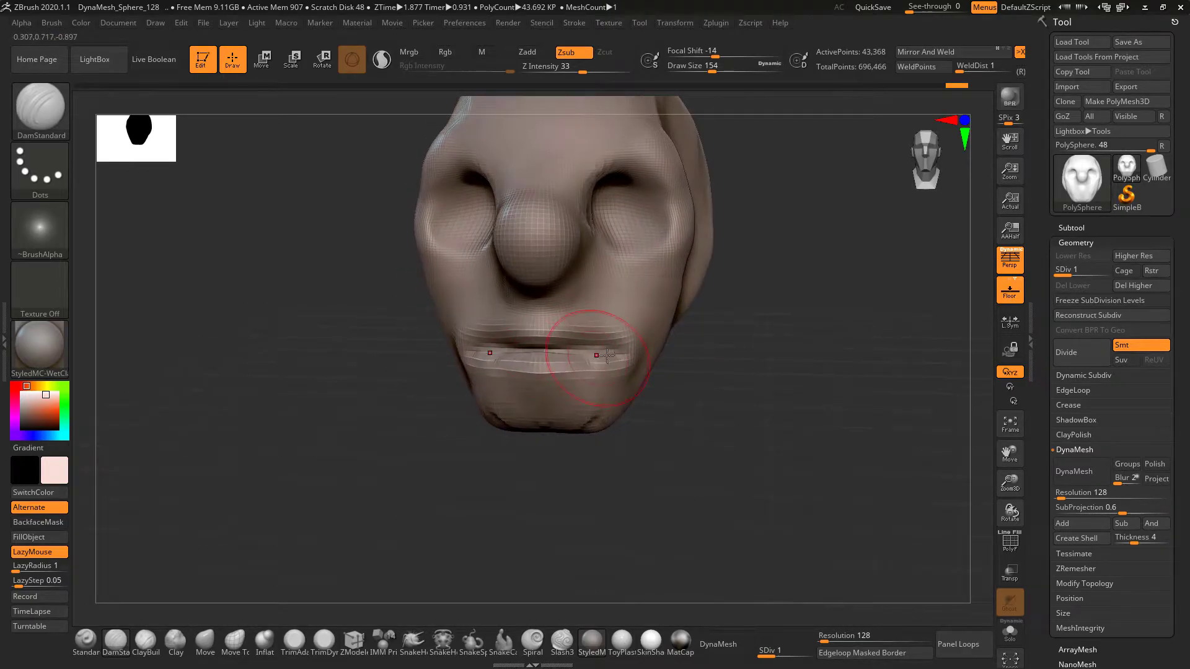
pyautogui.moveTo(659, 457); pyautogui.dragTo(545, 431)
# - Smooth the rough strokes behind the cheekbone and set the draw size to 207
pyautogui.moveTo(635, 453)
pyautogui.mouseDown()
pyautogui.moveTo(794, 324)
pyautogui.moveTo(815, 371)
pyautogui.moveTo(783, 383)
pyautogui.moveTo(802, 391)
pyautogui.moveTo(764, 370)
pyautogui.mouseUp()
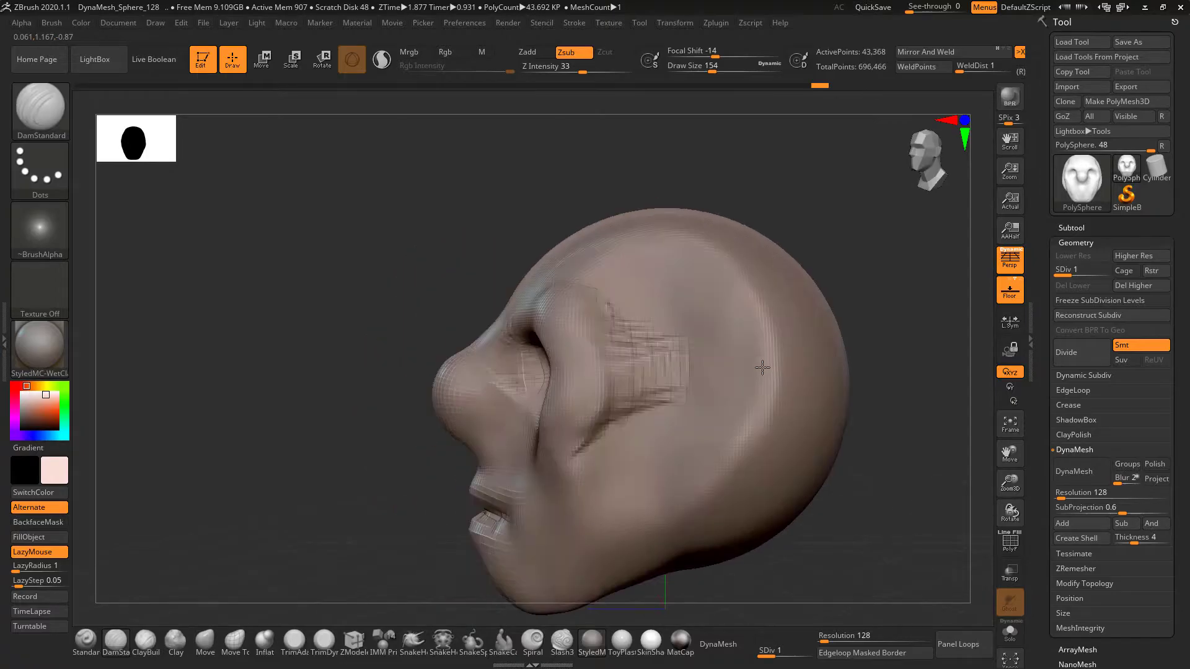
pyautogui.moveTo(659, 303)
pyautogui.keyDown('shift'); pyautogui.mouseDown()
pyautogui.moveTo(648, 279)
pyautogui.moveTo(653, 351)
pyautogui.mouseUp(); pyautogui.keyUp('shift')
pyautogui.moveTo(604, 180)
pyautogui.mouseDown()
pyautogui.moveTo(707, 316)
pyautogui.moveTo(585, 189)
pyautogui.mouseUp()
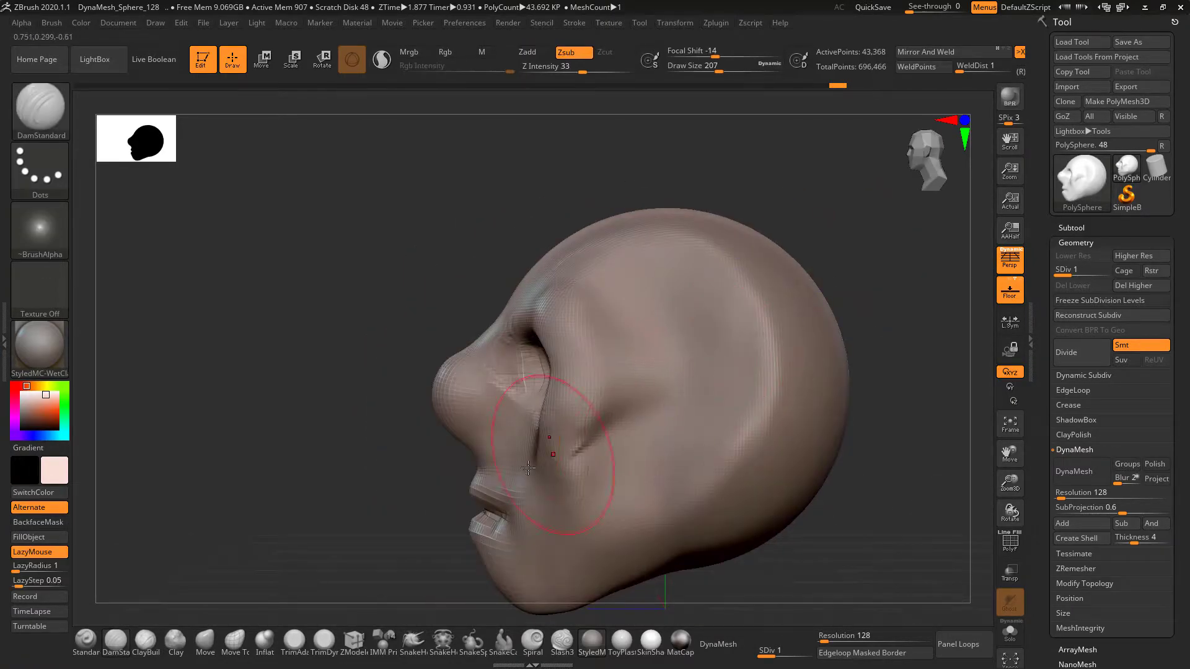
pyautogui.moveTo(400, 473); pyautogui.dragTo(490, 472)
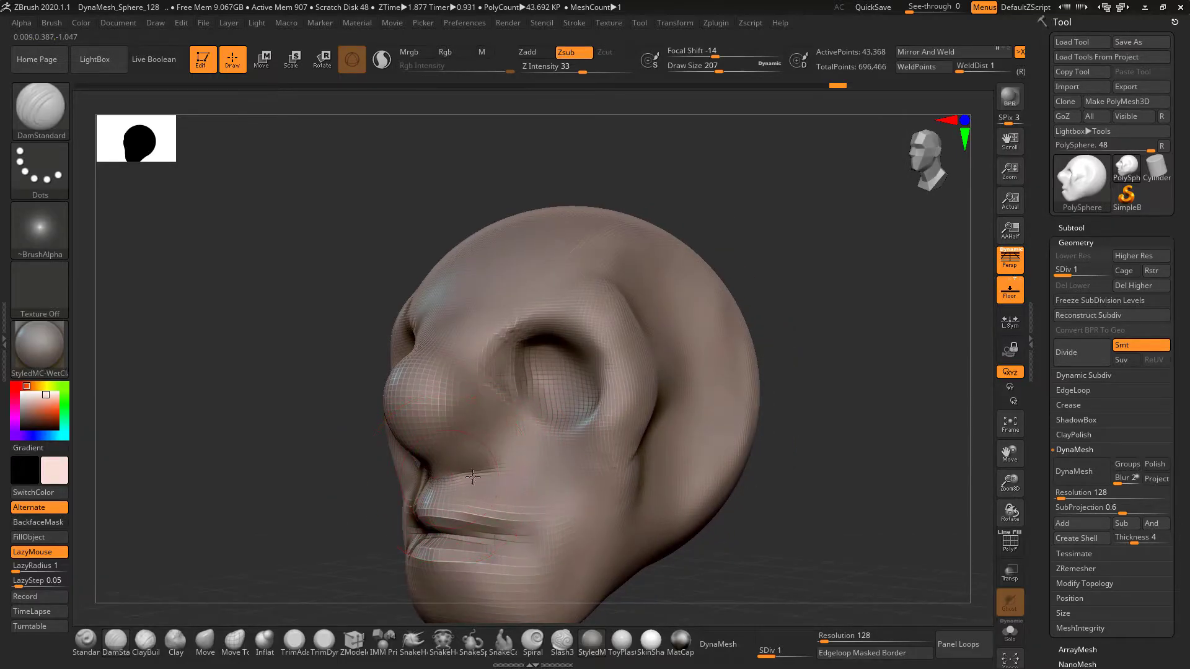
pyautogui.keyDown('shift'); pyautogui.moveTo(712, 178); pyautogui.dragTo(610, 392); pyautogui.keyUp('shift')
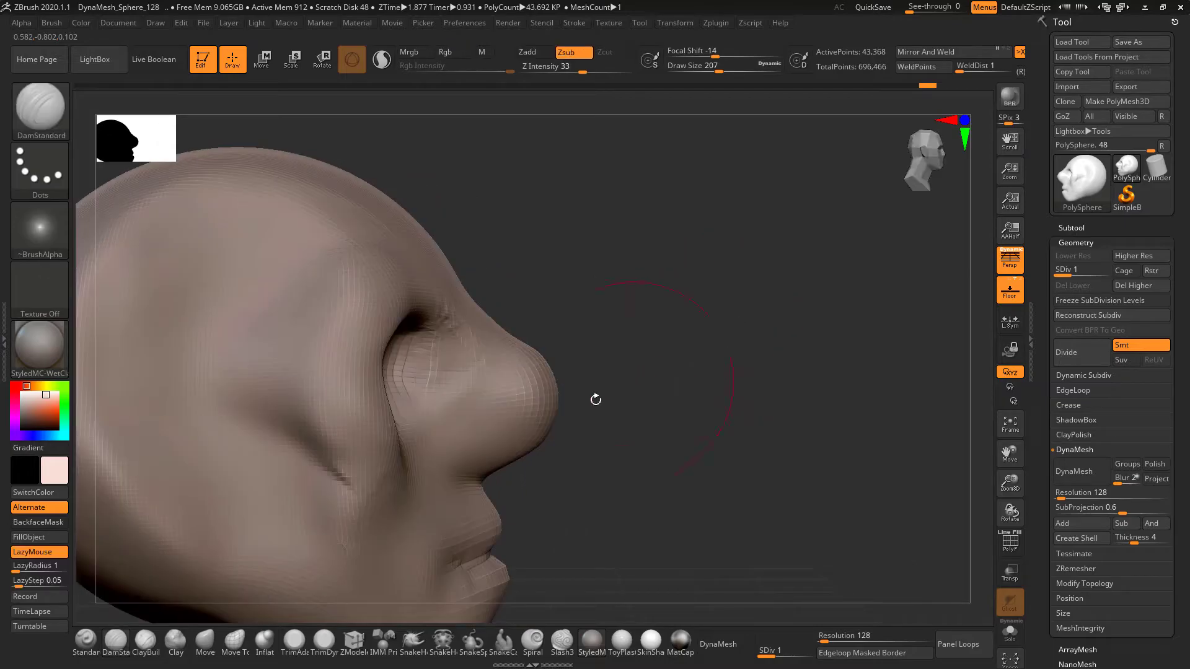
# - Reshape the ball nose into a long drooping nose with the Move brush, reducing the draw size to 124
pyautogui.click(205, 641)
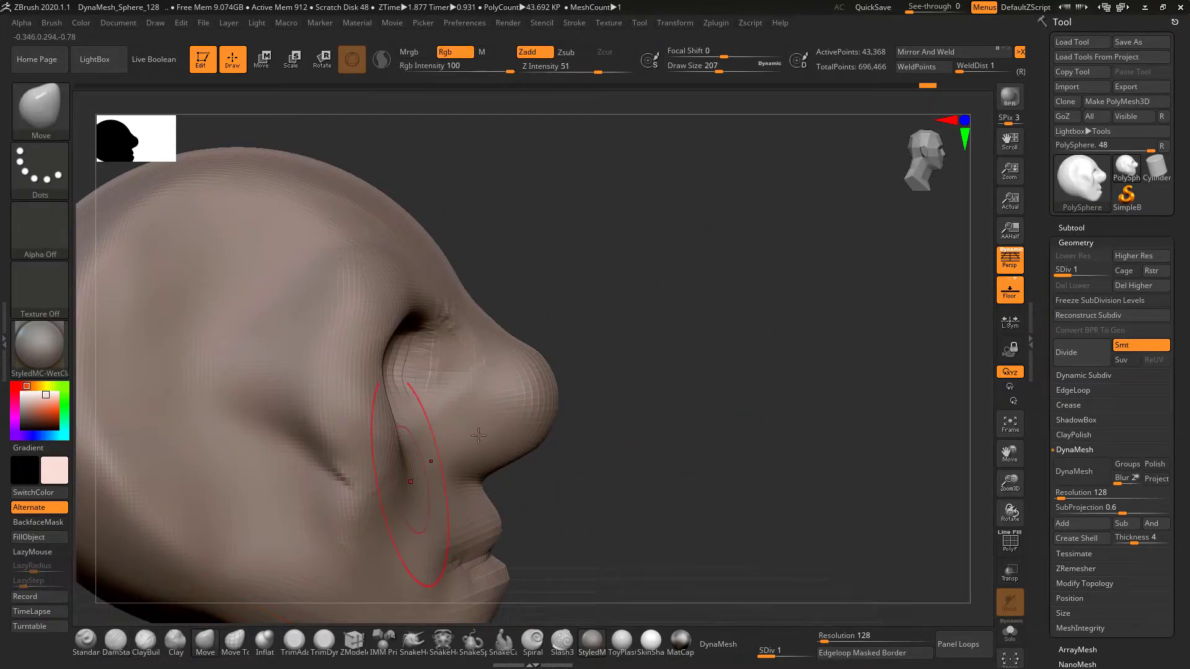
pyautogui.moveTo(553, 377)
pyautogui.mouseDown()
pyautogui.moveTo(556, 412)
pyautogui.moveTo(604, 421)
pyautogui.moveTo(588, 416)
pyautogui.mouseUp()
pyautogui.press('space')
pyautogui.moveTo(798, 304)
pyautogui.keyDown('alt'); pyautogui.mouseDown()
pyautogui.moveTo(733, 367)
pyautogui.moveTo(737, 316)
pyautogui.moveTo(720, 287)
pyautogui.mouseUp(); pyautogui.keyUp('alt')
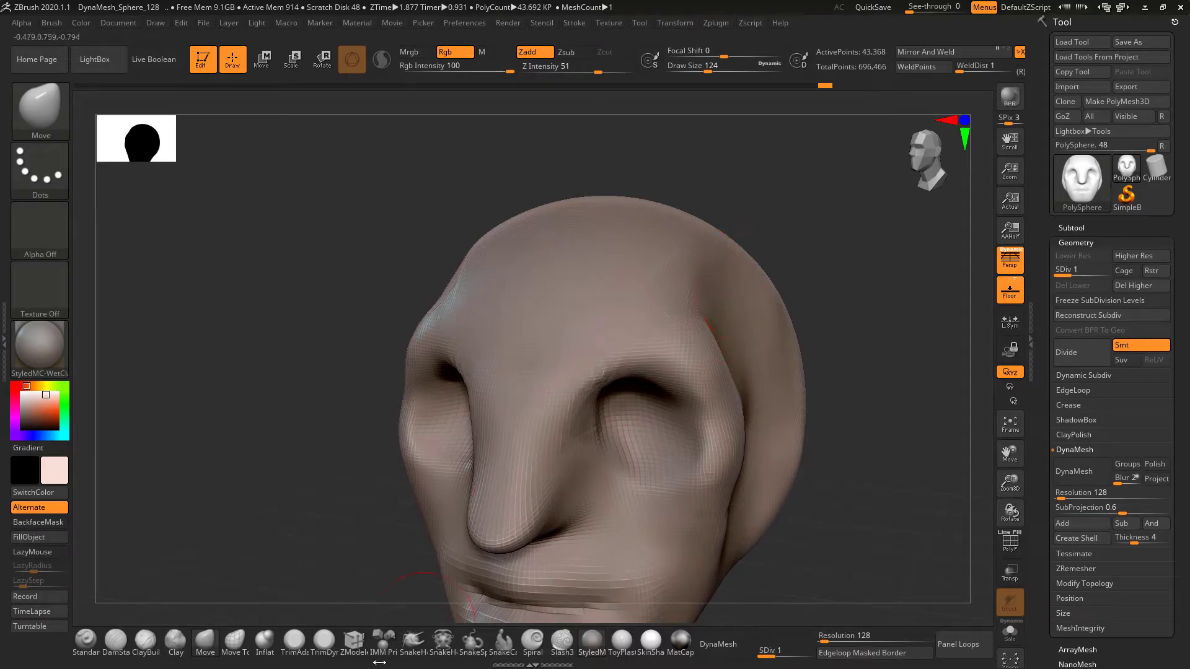
# - Switch to the ClayBuildup brush and smooth the forehead and temples
pyautogui.click(160, 636)
pyautogui.moveTo(711, 311)
pyautogui.keyDown('shift'); pyautogui.mouseDown()
pyautogui.moveTo(700, 287)
pyautogui.moveTo(750, 344)
pyautogui.mouseUp(); pyautogui.keyUp('shift')
pyautogui.moveTo(911, 248); pyautogui.dragTo(837, 207)
pyautogui.moveTo(657, 143)
pyautogui.keyDown('shift'); pyautogui.mouseDown()
pyautogui.moveTo(820, 271)
pyautogui.moveTo(768, 262)
pyautogui.mouseUp(); pyautogui.keyUp('shift')
pyautogui.keyDown('shift'); pyautogui.moveTo(700, 238); pyautogui.dragTo(708, 261); pyautogui.keyUp('shift')
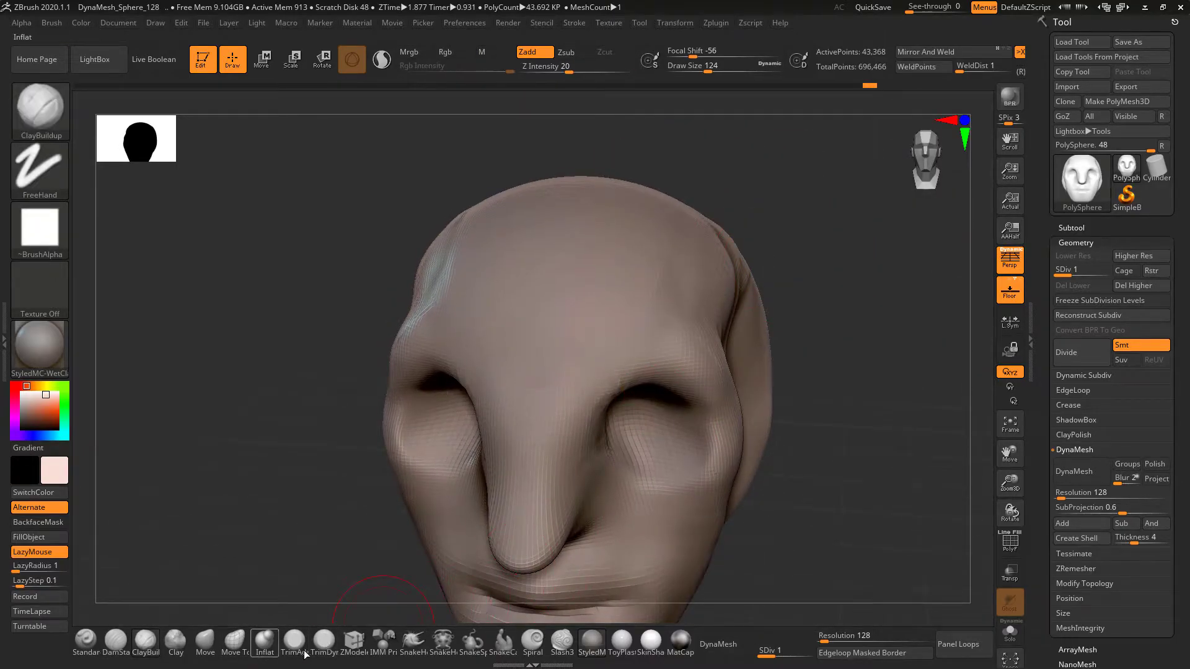
# - Pull a pair of long horns out of the upper head with the SnakeHook brush at draw size 172
pyautogui.click(420, 641)
pyautogui.press('space')
pyautogui.moveTo(777, 230)
pyautogui.mouseDown()
pyautogui.moveTo(786, 260)
pyautogui.moveTo(766, 269)
pyautogui.mouseUp()
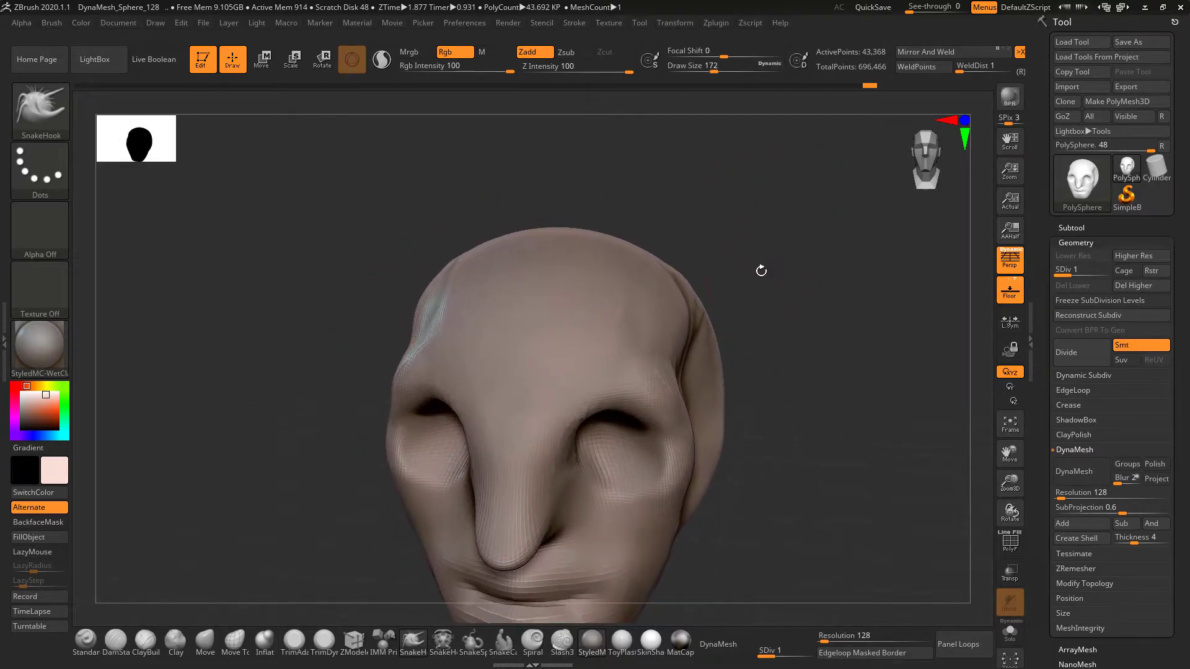
pyautogui.moveTo(666, 308)
pyautogui.mouseDown()
pyautogui.moveTo(697, 198)
pyautogui.moveTo(700, 107)
pyautogui.mouseUp()
pyautogui.moveTo(767, 194)
pyautogui.mouseDown()
pyautogui.moveTo(746, 253)
pyautogui.moveTo(770, 254)
pyautogui.moveTo(844, 356)
pyautogui.moveTo(776, 327)
pyautogui.moveTo(786, 340)
pyautogui.moveTo(656, 471)
pyautogui.mouseUp()
# - Display the PolyFrame wireframe on the horned head and reduce the draw size to 97
pyautogui.click(1008, 540)
pyautogui.moveTo(746, 255)
pyautogui.mouseDown()
pyautogui.moveTo(874, 369)
pyautogui.moveTo(821, 345)
pyautogui.moveTo(837, 311)
pyautogui.moveTo(836, 323)
pyautogui.moveTo(762, 297)
pyautogui.moveTo(800, 298)
pyautogui.moveTo(844, 330)
pyautogui.moveTo(831, 312)
pyautogui.moveTo(802, 319)
pyautogui.mouseUp()
pyautogui.press('space')
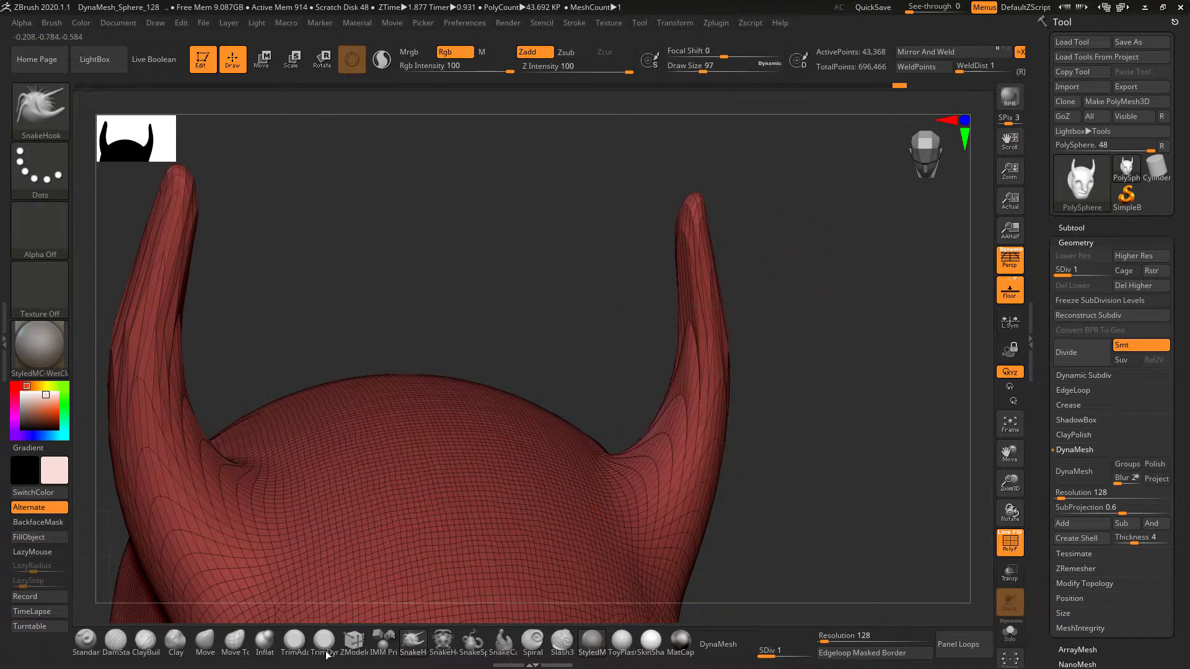
# - Switch to the ClayBuildup brush, hide the PolyFrame wireframe and build up rough ridges on the outer sides of the horns
pyautogui.click(146, 640)
pyautogui.moveTo(714, 325)
pyautogui.mouseDown()
pyautogui.moveTo(735, 370)
pyautogui.moveTo(736, 337)
pyautogui.mouseUp()
pyautogui.click(1010, 545)
pyautogui.moveTo(726, 291); pyautogui.dragTo(737, 402)
pyautogui.moveTo(805, 300); pyautogui.dragTo(731, 334)
pyautogui.moveTo(646, 410)
pyautogui.mouseDown()
pyautogui.moveTo(719, 403)
pyautogui.moveTo(722, 471)
pyautogui.mouseUp()
pyautogui.moveTo(774, 324)
pyautogui.keyDown('alt'); pyautogui.mouseDown()
pyautogui.moveTo(752, 311)
pyautogui.moveTo(796, 446)
pyautogui.moveTo(787, 366)
pyautogui.moveTo(774, 363)
pyautogui.mouseUp(); pyautogui.keyUp('alt')
pyautogui.moveTo(704, 351); pyautogui.dragTo(686, 375)
pyautogui.moveTo(818, 409)
pyautogui.keyDown('alt'); pyautogui.mouseDown()
pyautogui.moveTo(821, 353)
pyautogui.moveTo(789, 337)
pyautogui.mouseUp(); pyautogui.keyUp('alt')
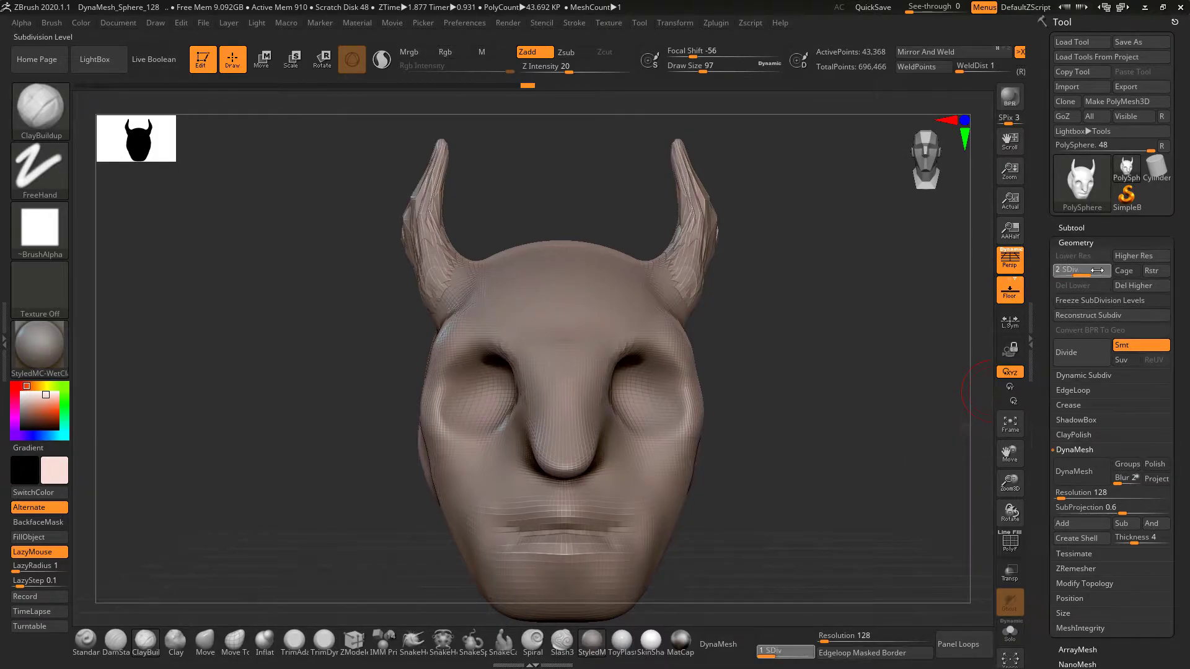
# - Set the mesh to subdivision level 1, delete the higher levels and divide it once to level 2
pyautogui.moveTo(1106, 270); pyautogui.dragTo(1048, 274)
pyautogui.click(1136, 287)
pyautogui.click(1082, 318)
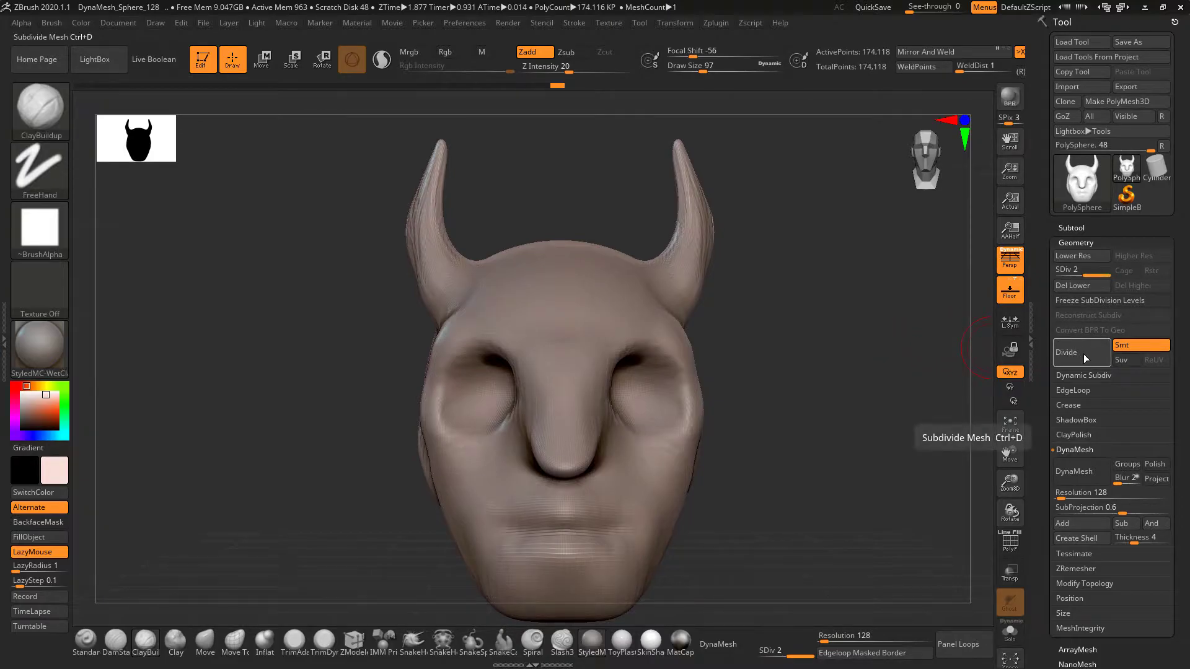
# - Display the PolyFrame wireframe and smooth the mesh on the forehead between the horns
pyautogui.keyDown('alt'); pyautogui.moveTo(823, 314); pyautogui.dragTo(868, 370); pyautogui.keyUp('alt')
pyautogui.keyDown('alt'); pyautogui.moveTo(836, 287); pyautogui.dragTo(868, 358); pyautogui.keyUp('alt')
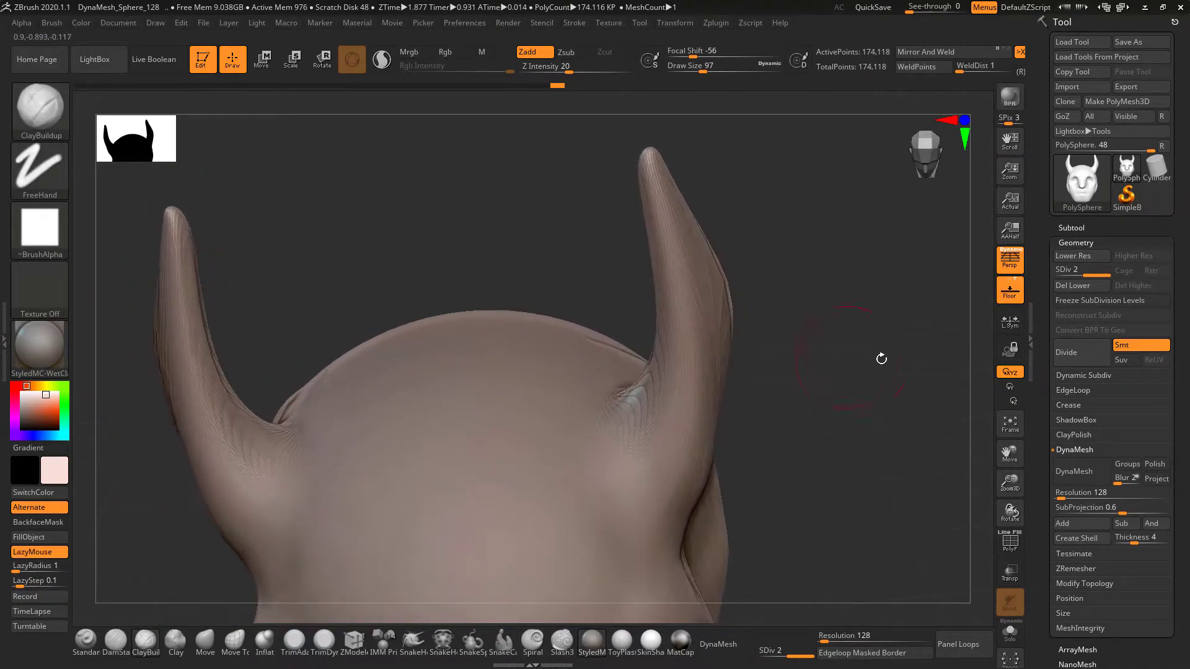
pyautogui.click(1010, 542)
pyautogui.moveTo(791, 305)
pyautogui.keyDown('alt'); pyautogui.mouseDown()
pyautogui.moveTo(834, 372)
pyautogui.moveTo(843, 415)
pyautogui.mouseUp(); pyautogui.keyUp('alt')
pyautogui.moveTo(816, 281); pyautogui.dragTo(794, 310)
pyautogui.keyDown('shift'); pyautogui.moveTo(582, 267); pyautogui.dragTo(527, 443); pyautogui.keyUp('shift')
pyautogui.moveTo(793, 359); pyautogui.dragTo(632, 353)
pyautogui.moveTo(750, 242)
pyautogui.keyDown('shift'); pyautogui.mouseDown()
pyautogui.moveTo(793, 310)
pyautogui.moveTo(860, 307)
pyautogui.mouseUp(); pyautogui.keyUp('shift')
# - Smooth the horns and their bases from several angles with the wireframe displayed
pyautogui.moveTo(796, 347); pyautogui.dragTo(638, 267)
pyautogui.keyDown('shift'); pyautogui.moveTo(743, 205); pyautogui.dragTo(694, 335); pyautogui.keyUp('shift')
pyautogui.keyDown('alt'); pyautogui.moveTo(606, 347); pyautogui.dragTo(406, 308); pyautogui.keyUp('alt')
pyautogui.moveTo(754, 178); pyautogui.dragTo(861, 192)
pyautogui.moveTo(868, 282); pyautogui.dragTo(830, 276)
pyautogui.keyDown('shift'); pyautogui.moveTo(723, 225); pyautogui.dragTo(688, 310); pyautogui.keyUp('shift')
pyautogui.moveTo(798, 236); pyautogui.dragTo(861, 363)
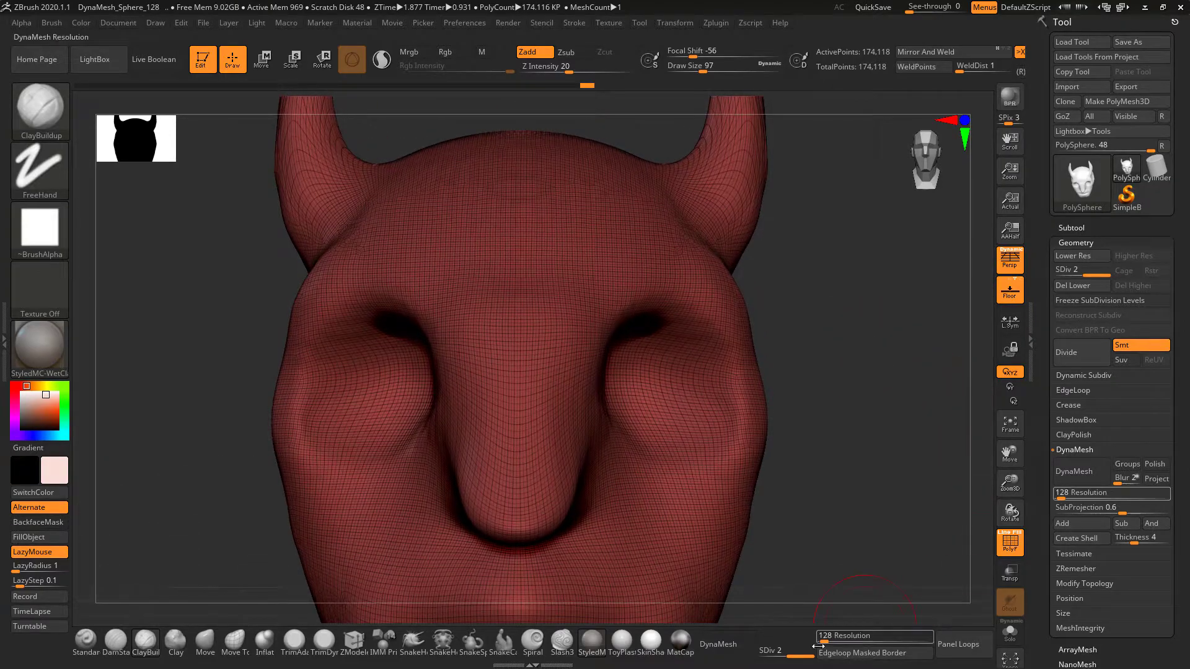
# - Compare the face wireframe at subdivision level 1 with level 2, ending at level 2
pyautogui.click(767, 651)
pyautogui.keyDown('alt'); pyautogui.moveTo(822, 344); pyautogui.dragTo(845, 252); pyautogui.keyUp('alt')
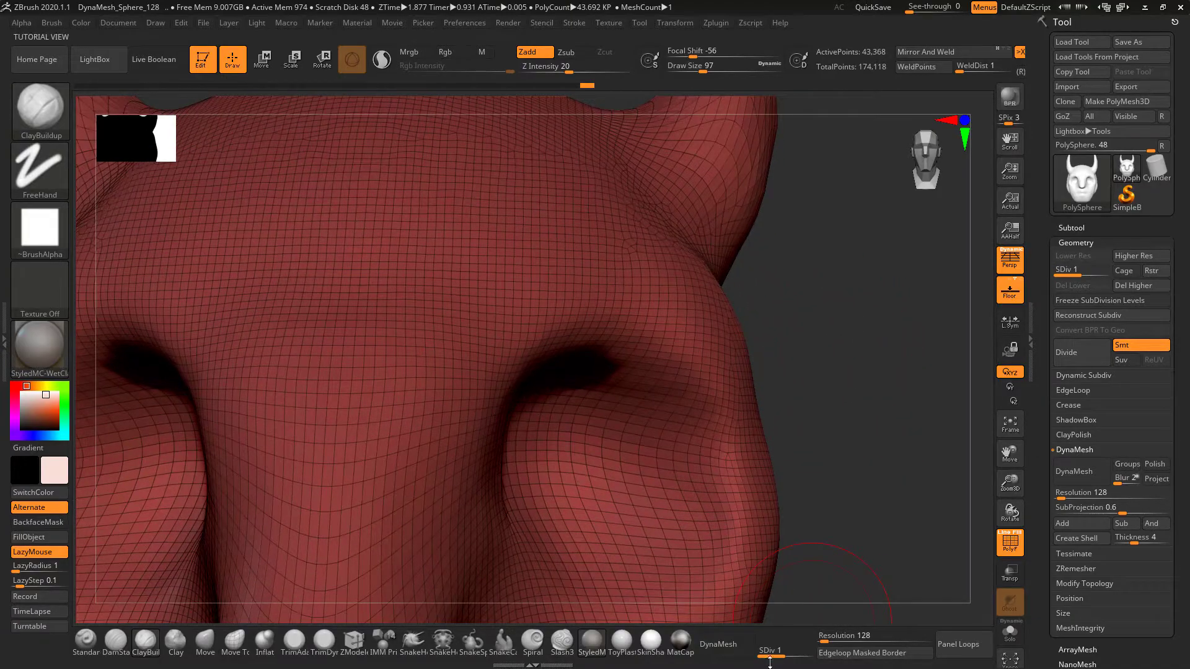
pyautogui.click(811, 641)
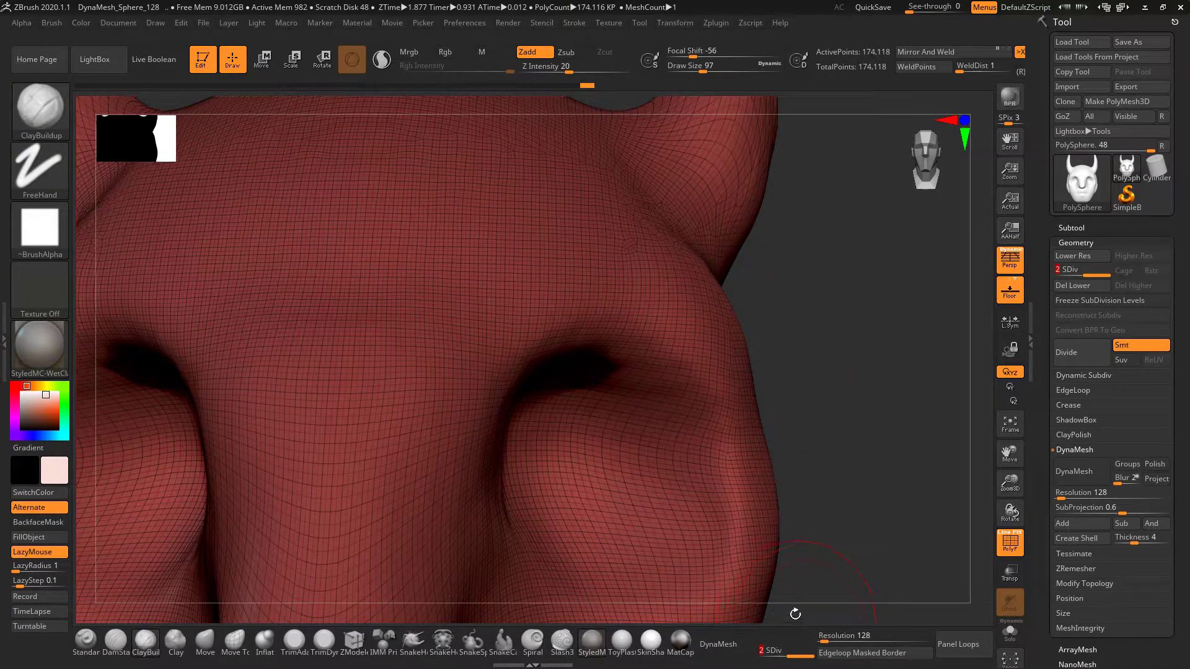
pyautogui.moveTo(826, 314)
pyautogui.keyDown('alt'); pyautogui.mouseDown()
pyautogui.moveTo(783, 292)
pyautogui.moveTo(815, 382)
pyautogui.moveTo(815, 316)
pyautogui.moveTo(824, 341)
pyautogui.moveTo(853, 336)
pyautogui.moveTo(794, 332)
pyautogui.mouseUp(); pyautogui.keyUp('alt')
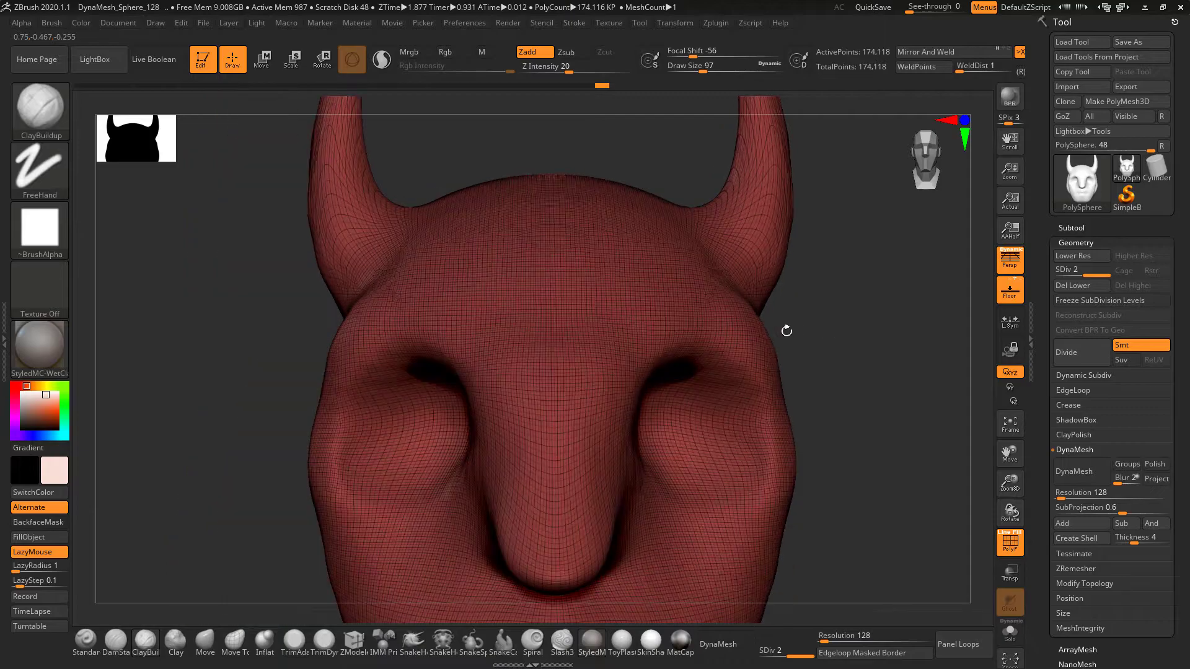
# - Hide the PolyFrame wireframe and build up the brow, eye sockets and cheeks with ClayBuildup, smoothing the strokes
pyautogui.click(1008, 547)
pyautogui.moveTo(832, 352); pyautogui.dragTo(821, 397)
pyautogui.moveTo(648, 456)
pyautogui.mouseDown()
pyautogui.moveTo(646, 438)
pyautogui.moveTo(604, 434)
pyautogui.moveTo(629, 326)
pyautogui.moveTo(685, 304)
pyautogui.moveTo(725, 334)
pyautogui.moveTo(766, 412)
pyautogui.mouseUp()
pyautogui.moveTo(656, 334)
pyautogui.keyDown('shift'); pyautogui.mouseDown()
pyautogui.moveTo(738, 334)
pyautogui.moveTo(621, 326)
pyautogui.moveTo(612, 356)
pyautogui.mouseUp(); pyautogui.keyUp('shift')
pyautogui.moveTo(850, 321)
pyautogui.keyDown('alt'); pyautogui.mouseDown()
pyautogui.moveTo(864, 378)
pyautogui.moveTo(892, 378)
pyautogui.mouseUp(); pyautogui.keyUp('alt')
pyautogui.moveTo(604, 414)
pyautogui.mouseDown()
pyautogui.moveTo(590, 370)
pyautogui.moveTo(625, 384)
pyautogui.moveTo(676, 372)
pyautogui.moveTo(701, 328)
pyautogui.mouseUp()
pyautogui.moveTo(703, 387)
pyautogui.keyDown('shift'); pyautogui.mouseDown()
pyautogui.moveTo(663, 365)
pyautogui.moveTo(712, 412)
pyautogui.mouseUp(); pyautogui.keyUp('shift')
pyautogui.moveTo(847, 393)
pyautogui.mouseDown()
pyautogui.moveTo(810, 263)
pyautogui.moveTo(802, 295)
pyautogui.moveTo(777, 302)
pyautogui.mouseUp()
# - Reduce the draw size to 49 and build up the nostril wings at the sides of the nose
pyautogui.moveTo(782, 354); pyautogui.dragTo(817, 365)
pyautogui.press('space')
pyautogui.moveTo(579, 383); pyautogui.dragTo(550, 384)
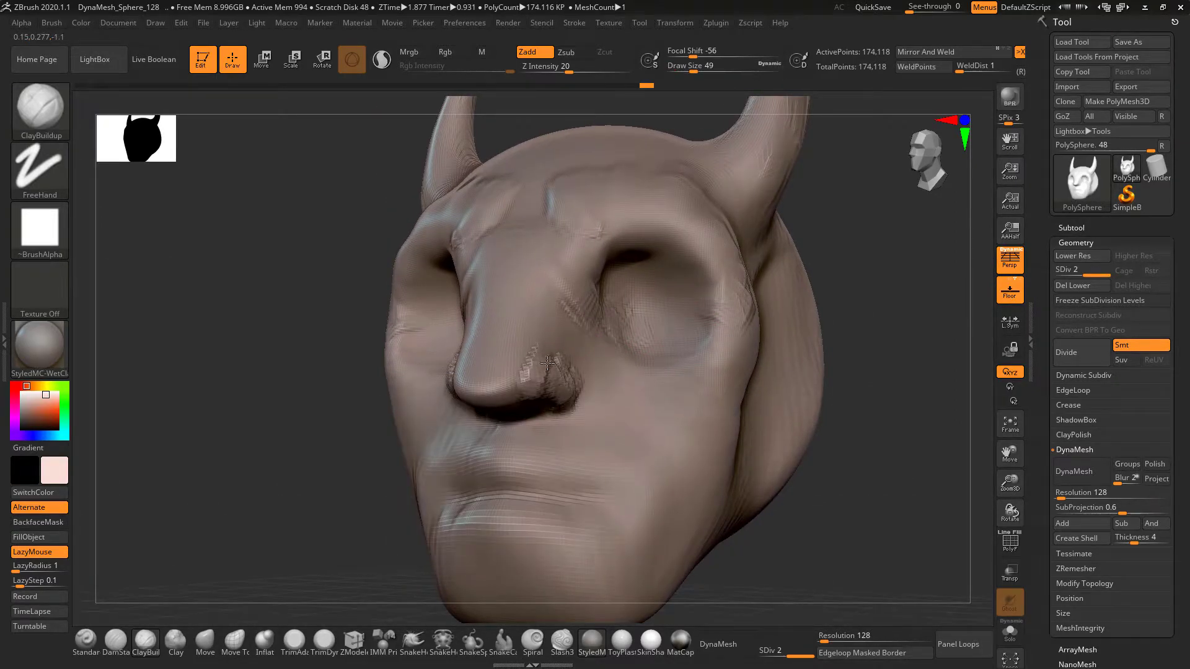
pyautogui.moveTo(557, 373)
pyautogui.mouseDown()
pyautogui.moveTo(567, 385)
pyautogui.moveTo(571, 360)
pyautogui.moveTo(572, 397)
pyautogui.mouseUp()
pyautogui.moveTo(868, 321); pyautogui.dragTo(906, 308)
pyautogui.moveTo(813, 400)
pyautogui.keyDown('alt'); pyautogui.mouseDown()
pyautogui.moveTo(860, 337)
pyautogui.moveTo(848, 335)
pyautogui.mouseUp(); pyautogui.keyUp('alt')
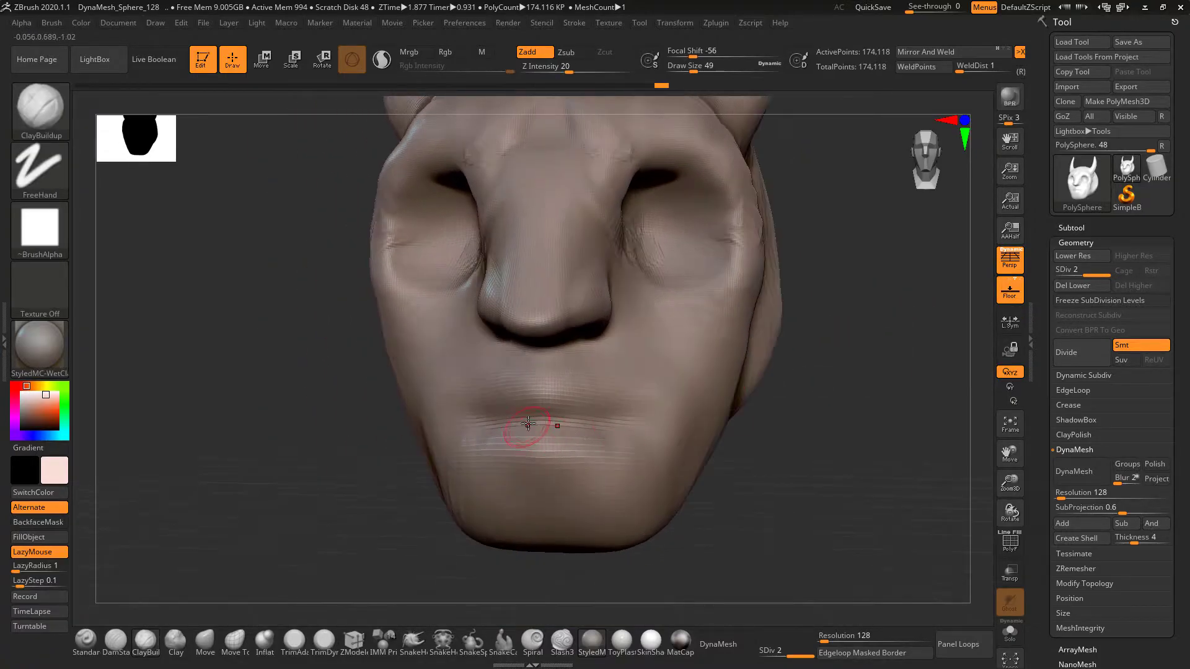
# - Build up the lips and chin with ClayBuildup, raising the draw size to 77, and smooth the forms
pyautogui.moveTo(534, 388)
pyautogui.mouseDown()
pyautogui.moveTo(621, 395)
pyautogui.moveTo(651, 364)
pyautogui.moveTo(579, 375)
pyautogui.moveTo(653, 405)
pyautogui.moveTo(659, 427)
pyautogui.mouseUp()
pyautogui.press('space')
pyautogui.moveTo(586, 378); pyautogui.dragTo(635, 385)
pyautogui.keyDown('shift'); pyautogui.moveTo(551, 390); pyautogui.dragTo(647, 428); pyautogui.keyUp('shift')
pyautogui.moveTo(544, 465)
pyautogui.mouseDown()
pyautogui.moveTo(582, 467)
pyautogui.moveTo(565, 476)
pyautogui.moveTo(587, 478)
pyautogui.moveTo(579, 499)
pyautogui.mouseUp()
pyautogui.moveTo(579, 496)
pyautogui.keyDown('shift'); pyautogui.mouseDown()
pyautogui.moveTo(573, 471)
pyautogui.moveTo(553, 474)
pyautogui.moveTo(595, 422)
pyautogui.mouseUp(); pyautogui.keyUp('shift')
pyautogui.moveTo(546, 540)
pyautogui.mouseDown()
pyautogui.moveTo(587, 544)
pyautogui.moveTo(576, 526)
pyautogui.mouseUp()
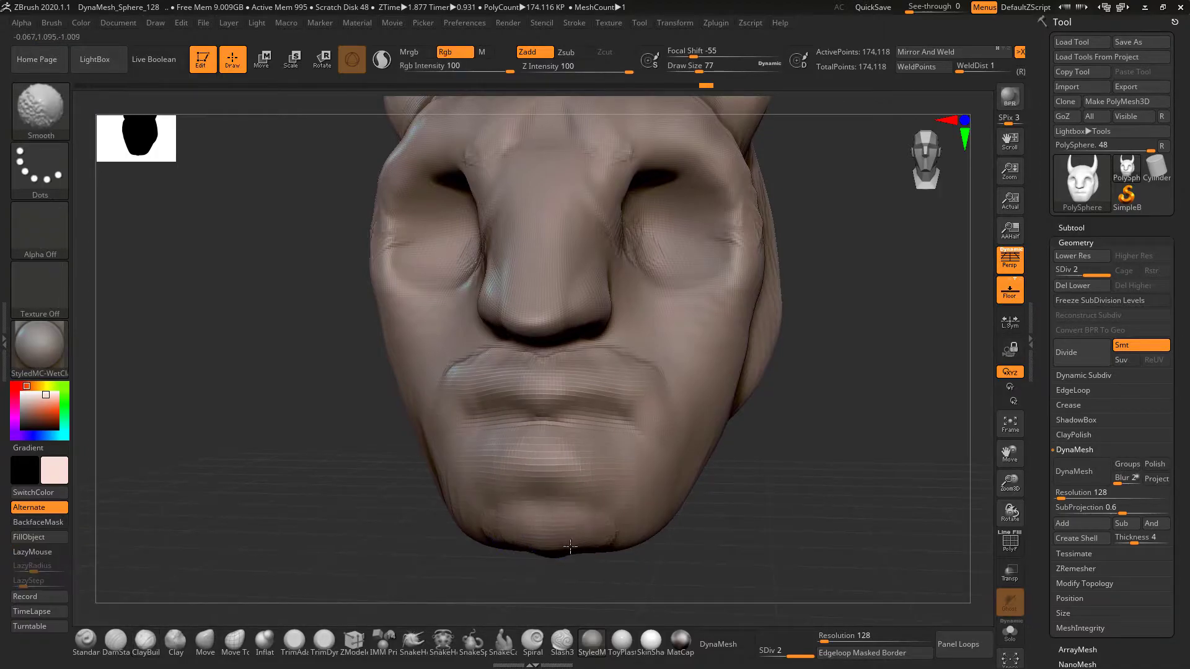
# - Sculpt the cheek folds beside the mouth corners and smooth them
pyautogui.moveTo(772, 383); pyautogui.dragTo(635, 373)
pyautogui.moveTo(772, 425); pyautogui.dragTo(707, 391)
pyautogui.moveTo(633, 396)
pyautogui.mouseDown()
pyautogui.moveTo(678, 456)
pyautogui.moveTo(608, 387)
pyautogui.mouseUp()
pyautogui.keyDown('shift'); pyautogui.moveTo(684, 423); pyautogui.dragTo(605, 412); pyautogui.keyUp('shift')
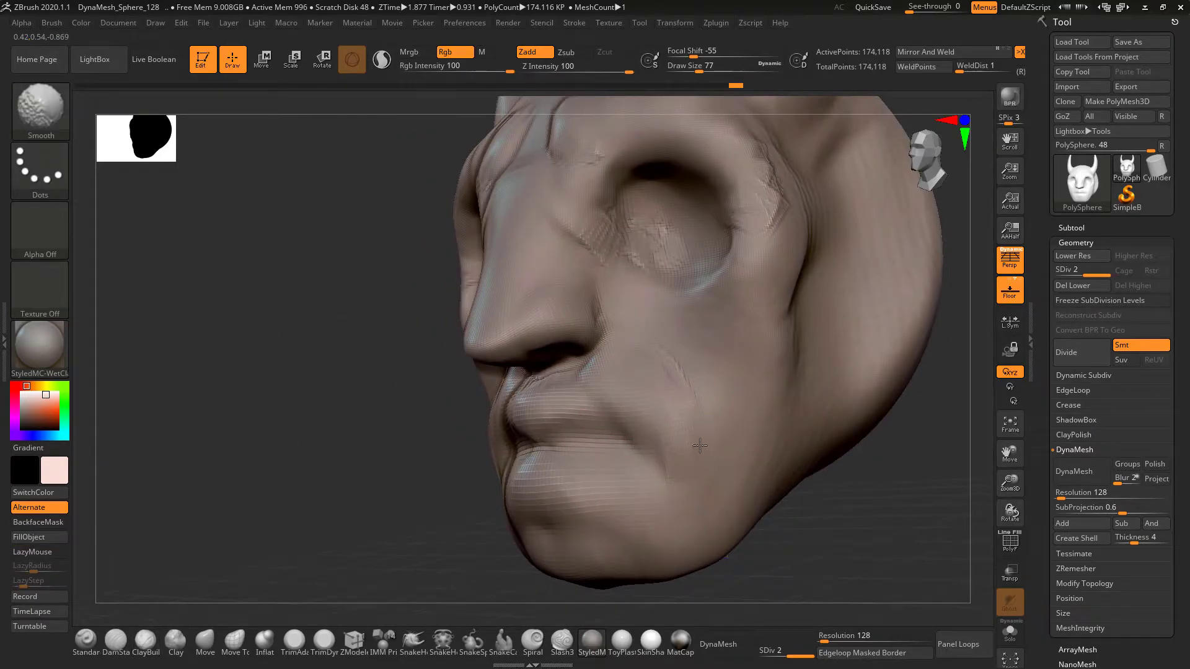
pyautogui.keyDown('shift'); pyautogui.moveTo(693, 452); pyautogui.dragTo(699, 460); pyautogui.keyUp('shift')
pyautogui.moveTo(880, 537)
pyautogui.mouseDown()
pyautogui.moveTo(818, 496)
pyautogui.moveTo(744, 483)
pyautogui.mouseUp()
pyautogui.keyDown('shift'); pyautogui.moveTo(623, 460); pyautogui.dragTo(603, 460); pyautogui.keyUp('shift')
# - Shape the lower cheeks and smooth the rough strokes around the nose and eye sockets
pyautogui.moveTo(778, 458)
pyautogui.mouseDown()
pyautogui.moveTo(768, 478)
pyautogui.moveTo(694, 474)
pyautogui.mouseUp()
pyautogui.keyDown('alt'); pyautogui.moveTo(694, 474); pyautogui.dragTo(712, 520); pyautogui.keyUp('alt')
pyautogui.moveTo(697, 415)
pyautogui.mouseDown()
pyautogui.moveTo(730, 472)
pyautogui.moveTo(745, 469)
pyautogui.moveTo(732, 459)
pyautogui.moveTo(741, 450)
pyautogui.mouseUp()
pyautogui.moveTo(812, 576)
pyautogui.keyDown('shift'); pyautogui.mouseDown()
pyautogui.moveTo(880, 446)
pyautogui.moveTo(852, 401)
pyautogui.moveTo(831, 412)
pyautogui.moveTo(821, 366)
pyautogui.moveTo(775, 347)
pyautogui.mouseUp(); pyautogui.keyUp('shift')
pyautogui.keyDown('shift'); pyautogui.moveTo(596, 353); pyautogui.dragTo(603, 284); pyautogui.keyUp('shift')
pyautogui.keyDown('alt'); pyautogui.moveTo(812, 297); pyautogui.dragTo(706, 248); pyautogui.keyUp('alt')
pyautogui.moveTo(886, 243)
pyautogui.keyDown('alt'); pyautogui.mouseDown()
pyautogui.moveTo(839, 254)
pyautogui.moveTo(853, 252)
pyautogui.moveTo(815, 239)
pyautogui.moveTo(832, 279)
pyautogui.mouseUp(); pyautogui.keyUp('alt')
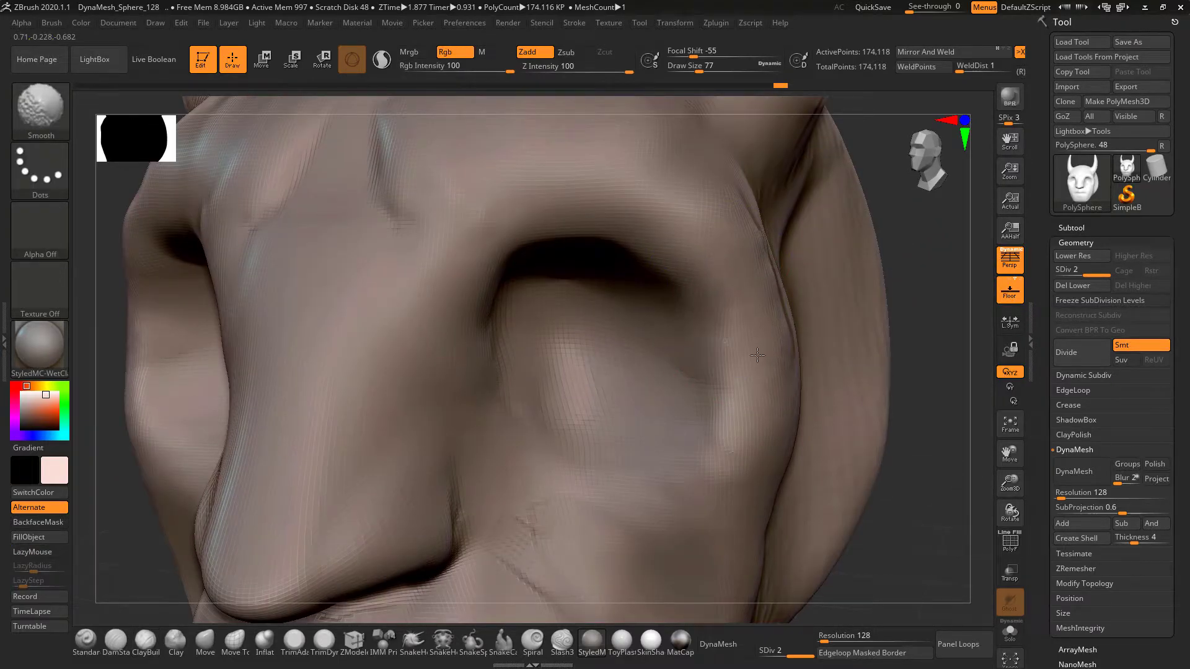
# - Build up the inner upper corners of the eye sockets with ClayBuildup and smooth them
pyautogui.keyDown('alt'); pyautogui.moveTo(911, 303); pyautogui.dragTo(741, 324); pyautogui.keyUp('alt')
pyautogui.moveTo(818, 285); pyautogui.dragTo(722, 284)
pyautogui.moveTo(580, 325); pyautogui.dragTo(618, 378)
pyautogui.moveTo(575, 308)
pyautogui.mouseDown()
pyautogui.moveTo(569, 397)
pyautogui.moveTo(555, 347)
pyautogui.moveTo(589, 292)
pyautogui.moveTo(611, 310)
pyautogui.moveTo(553, 344)
pyautogui.mouseUp()
pyautogui.press('shift')
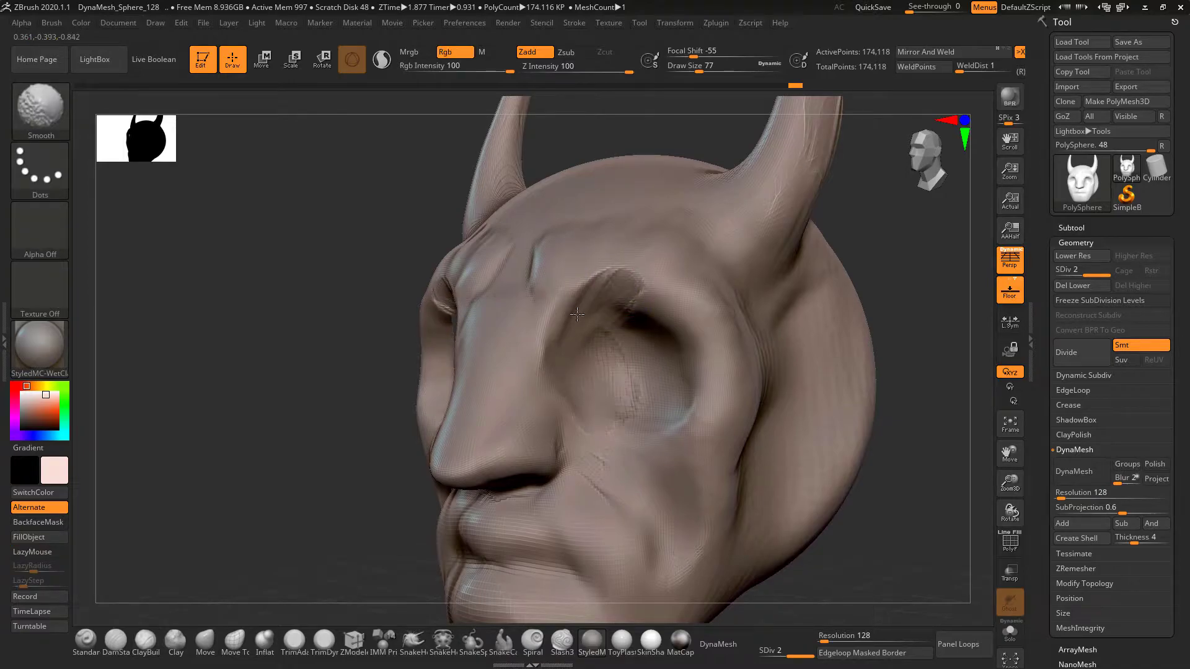
pyautogui.keyDown('shift'); pyautogui.moveTo(731, 344); pyautogui.dragTo(624, 285); pyautogui.keyUp('shift')
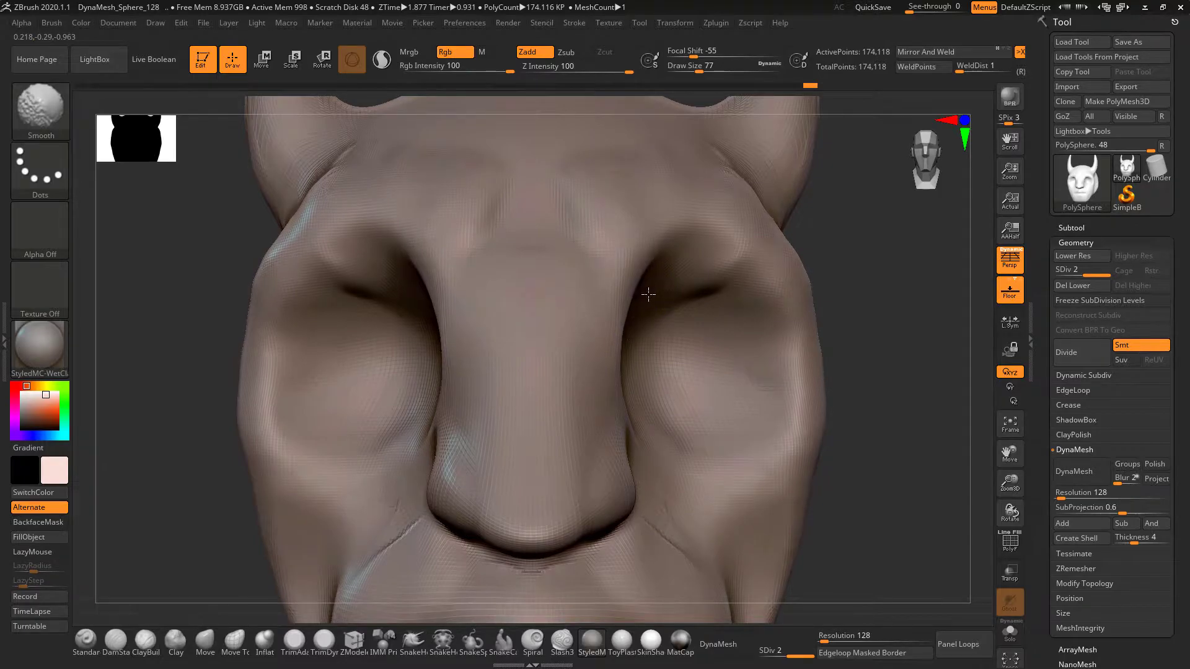
# - Switch to the DamStandard brush at draw size 18 and carve thin creases into the cheeks and temples
pyautogui.moveTo(865, 279)
pyautogui.mouseDown()
pyautogui.moveTo(791, 268)
pyautogui.moveTo(829, 265)
pyautogui.moveTo(428, 570)
pyautogui.mouseUp()
pyautogui.click(115, 638)
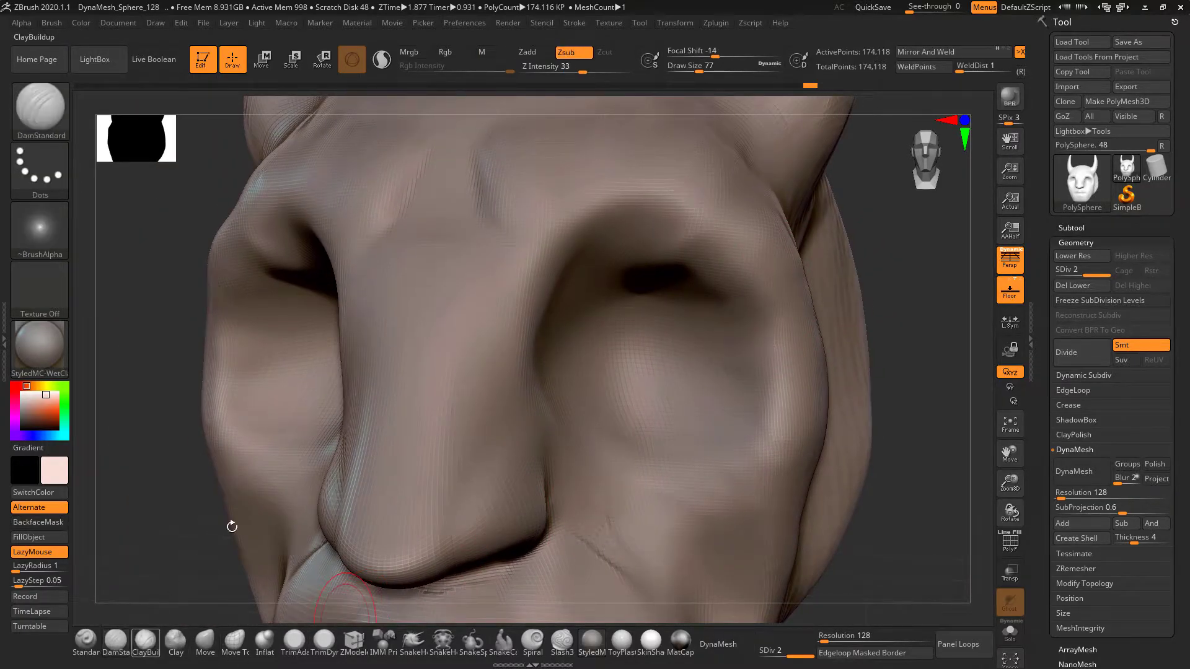
pyautogui.press('space')
pyautogui.moveTo(561, 186); pyautogui.dragTo(554, 186)
pyautogui.moveTo(539, 239); pyautogui.dragTo(536, 266)
pyautogui.moveTo(865, 213); pyautogui.dragTo(741, 313)
pyautogui.moveTo(813, 408); pyautogui.dragTo(814, 411)
pyautogui.keyDown('alt'); pyautogui.moveTo(231, 392); pyautogui.dragTo(372, 414); pyautogui.keyUp('alt')
pyautogui.keyDown('alt'); pyautogui.moveTo(830, 397); pyautogui.dragTo(627, 456); pyautogui.keyUp('alt')
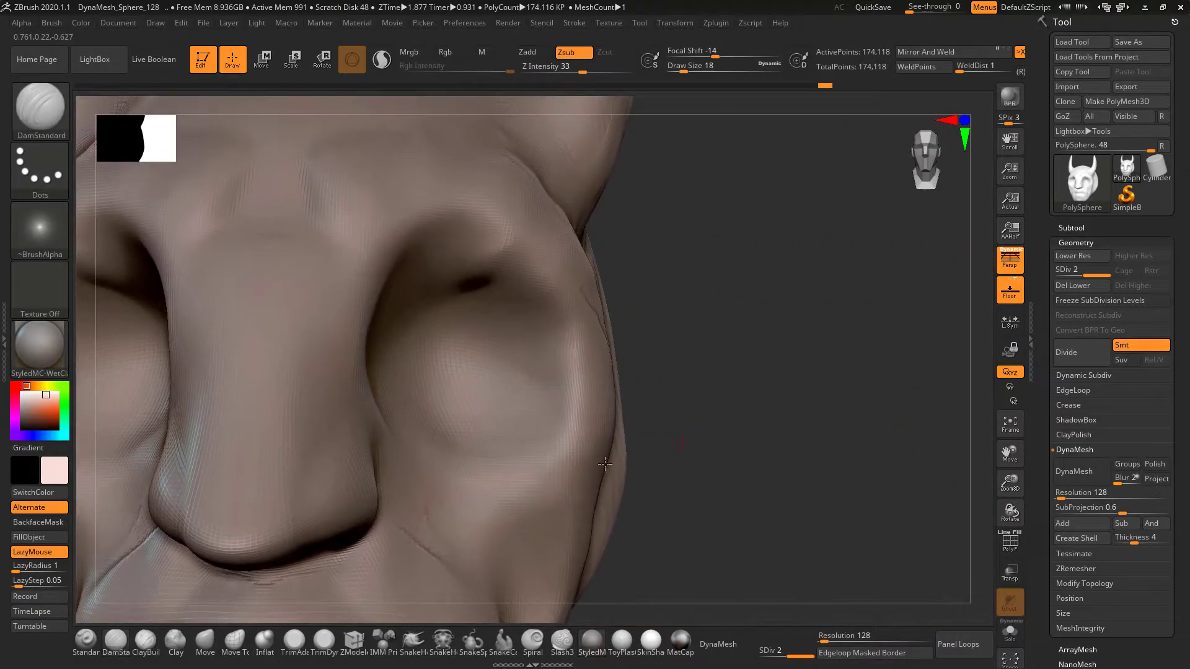
pyautogui.keyDown('alt'); pyautogui.moveTo(706, 525); pyautogui.dragTo(688, 347); pyautogui.keyUp('alt')
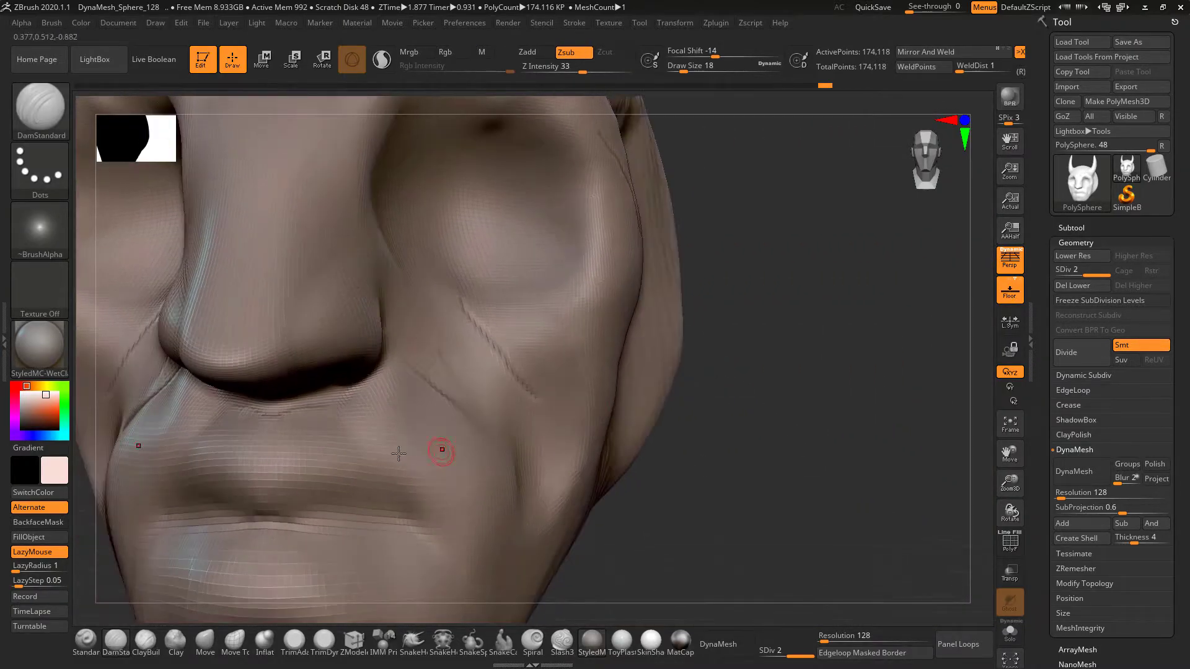
# - Carve the line between the lips out to the mouth corners with DamStandard and smooth its ends
pyautogui.moveTo(377, 519); pyautogui.dragTo(277, 527)
pyautogui.moveTo(383, 520); pyautogui.dragTo(470, 564)
pyautogui.moveTo(707, 499)
pyautogui.keyDown('alt'); pyautogui.mouseDown()
pyautogui.moveTo(754, 396)
pyautogui.moveTo(725, 388)
pyautogui.mouseUp(); pyautogui.keyUp('alt')
pyautogui.moveTo(781, 414)
pyautogui.keyDown('alt'); pyautogui.mouseDown()
pyautogui.moveTo(816, 430)
pyautogui.moveTo(780, 438)
pyautogui.moveTo(782, 493)
pyautogui.mouseUp(); pyautogui.keyUp('alt')
pyautogui.keyDown('shift'); pyautogui.moveTo(628, 376); pyautogui.dragTo(648, 404); pyautogui.keyUp('shift')
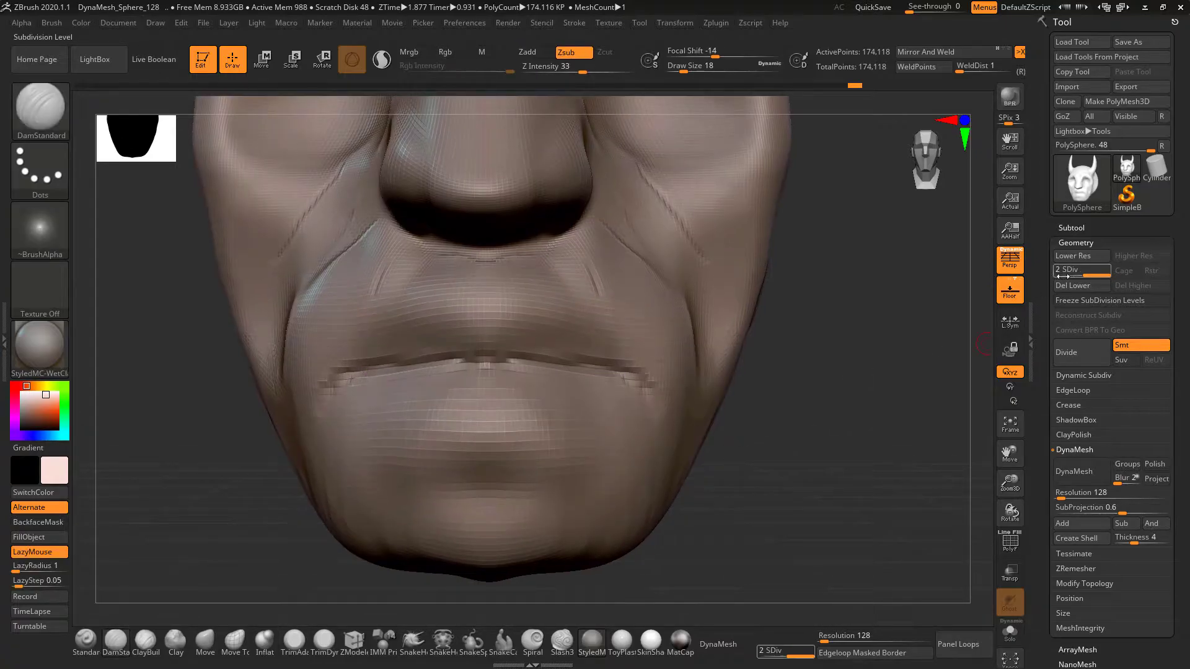
# - Divide the mesh once more to subdivision level 3
pyautogui.click(1083, 349)
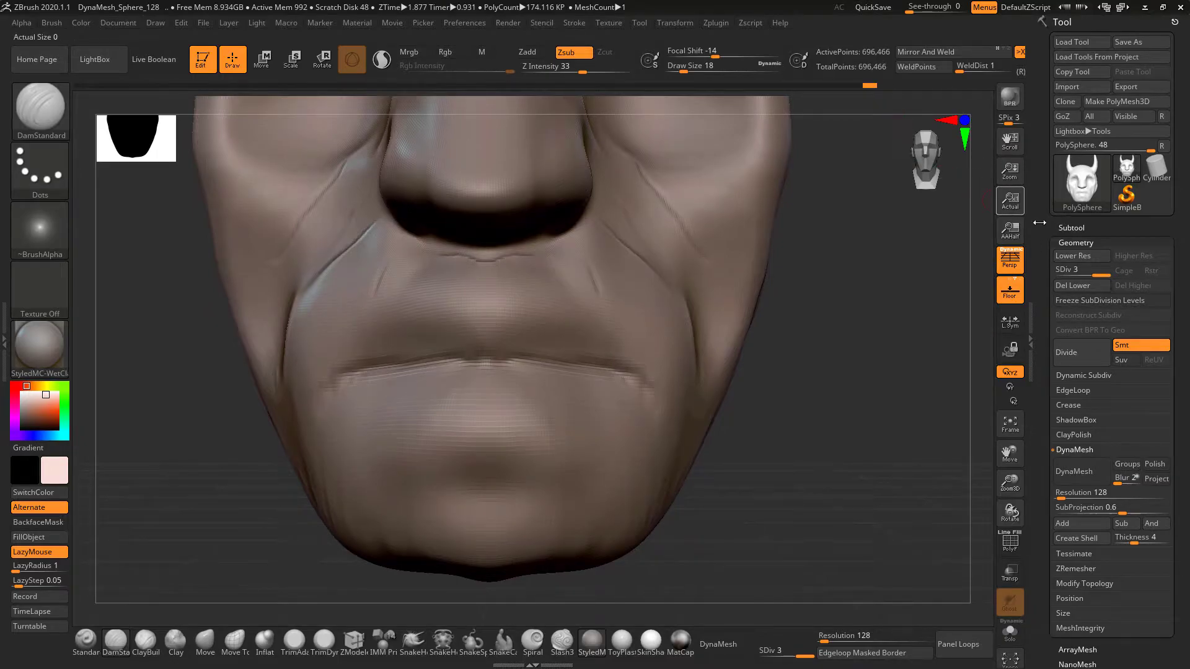
pyautogui.moveTo(765, 333)
pyautogui.keyDown('alt'); pyautogui.mouseDown()
pyautogui.moveTo(778, 340)
pyautogui.moveTo(730, 300)
pyautogui.moveTo(783, 380)
pyautogui.moveTo(782, 328)
pyautogui.mouseUp(); pyautogui.keyUp('alt')
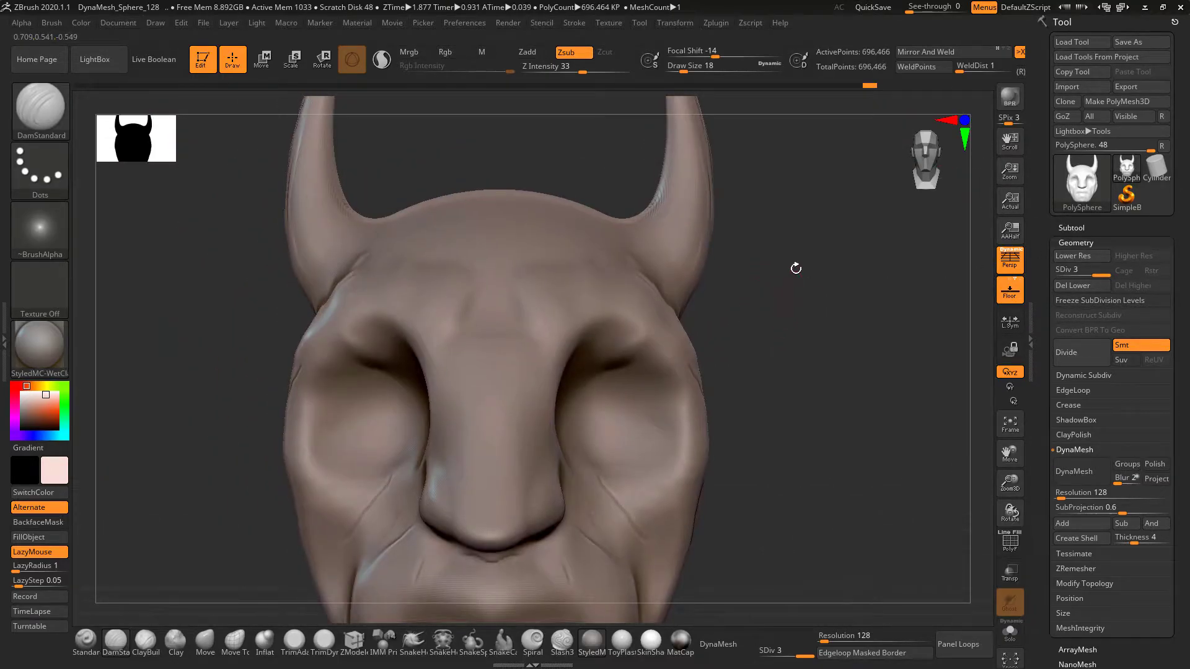
pyautogui.moveTo(795, 272); pyautogui.dragTo(793, 284)
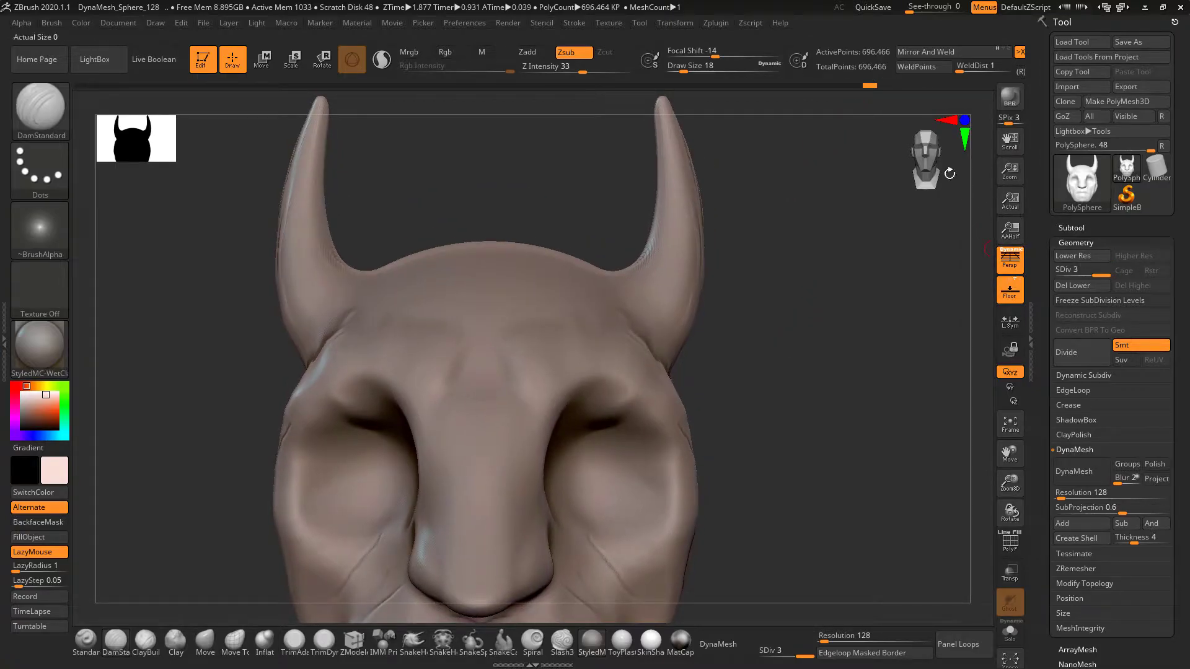
# - Step down to subdivision level 1, check the active and total point counts, and return to level 3
pyautogui.click(1079, 256)
pyautogui.click(1078, 256)
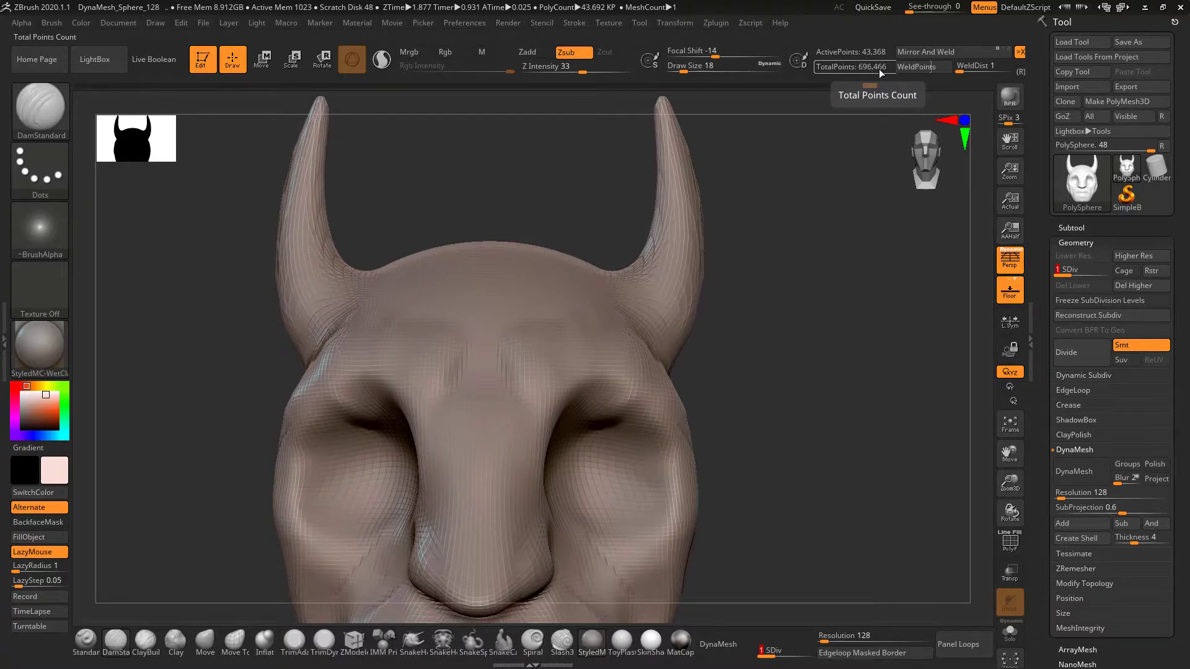
pyautogui.moveTo(859, 82)
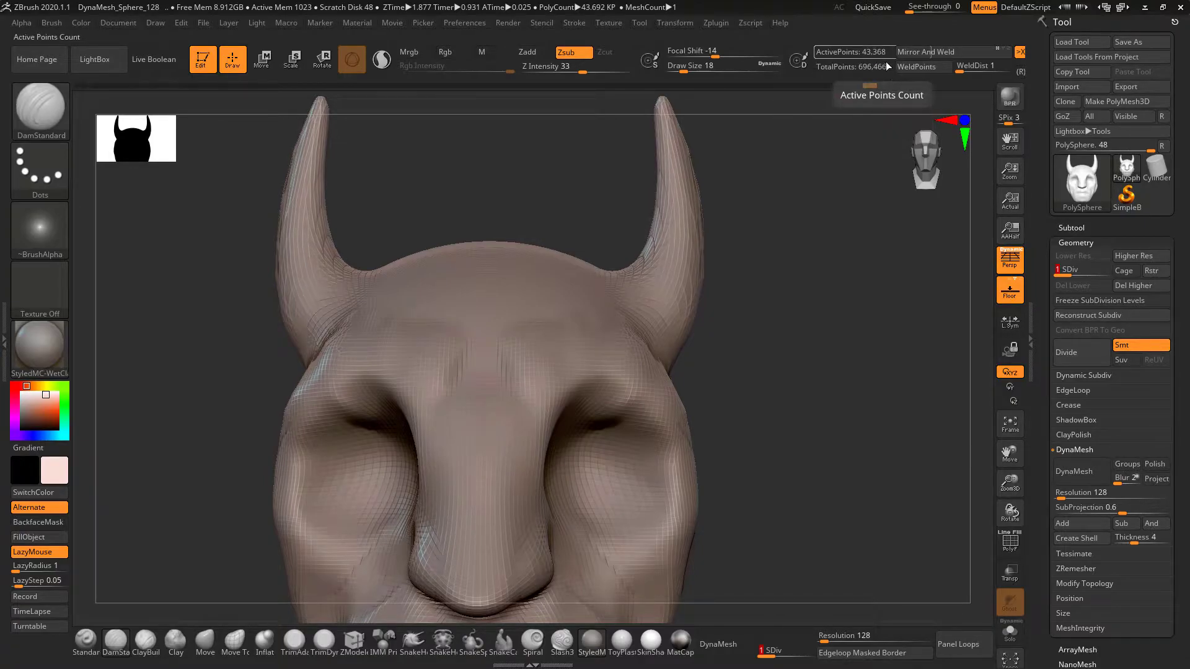
pyautogui.moveTo(1069, 271); pyautogui.dragTo(1078, 270)
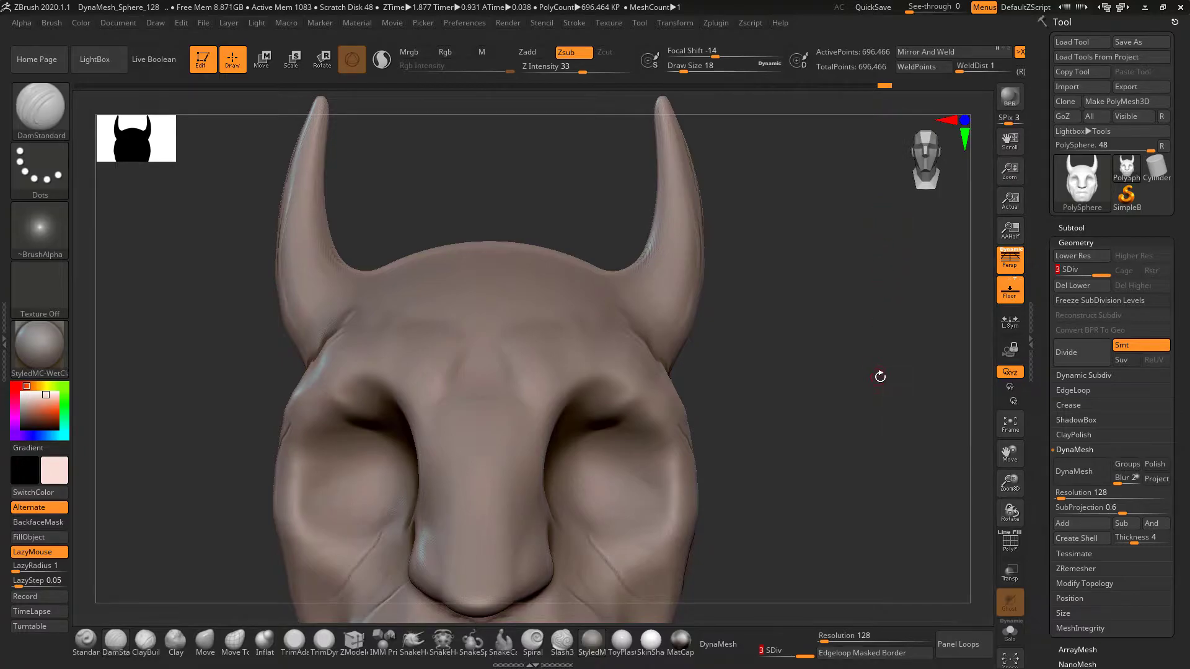
# - Switch to the ClayBuildup brush at draw size 77 and build up the cheekbones below the eye sockets
pyautogui.moveTo(808, 378); pyautogui.dragTo(753, 305)
pyautogui.keyDown('alt'); pyautogui.moveTo(753, 305); pyautogui.dragTo(839, 300); pyautogui.keyUp('alt')
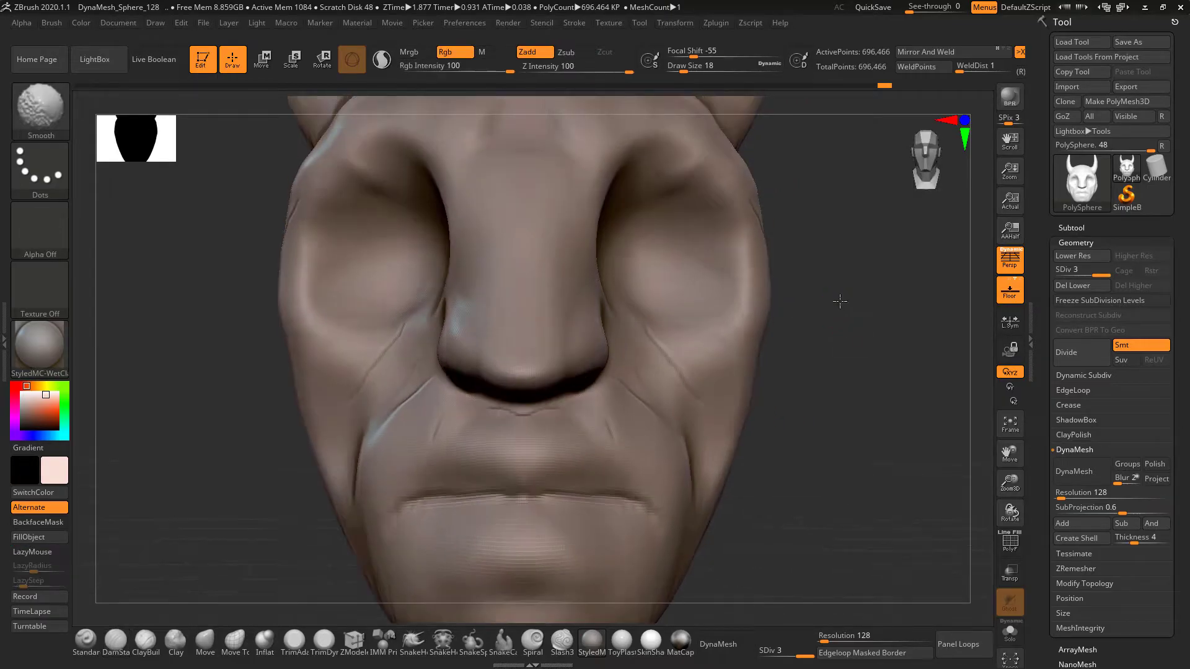
pyautogui.click(148, 641)
pyautogui.press('space')
pyautogui.moveTo(671, 214); pyautogui.dragTo(678, 214)
pyautogui.moveTo(805, 143)
pyautogui.keyDown('alt'); pyautogui.mouseDown()
pyautogui.moveTo(811, 225)
pyautogui.moveTo(731, 223)
pyautogui.mouseUp(); pyautogui.keyUp('alt')
pyautogui.press('shift')
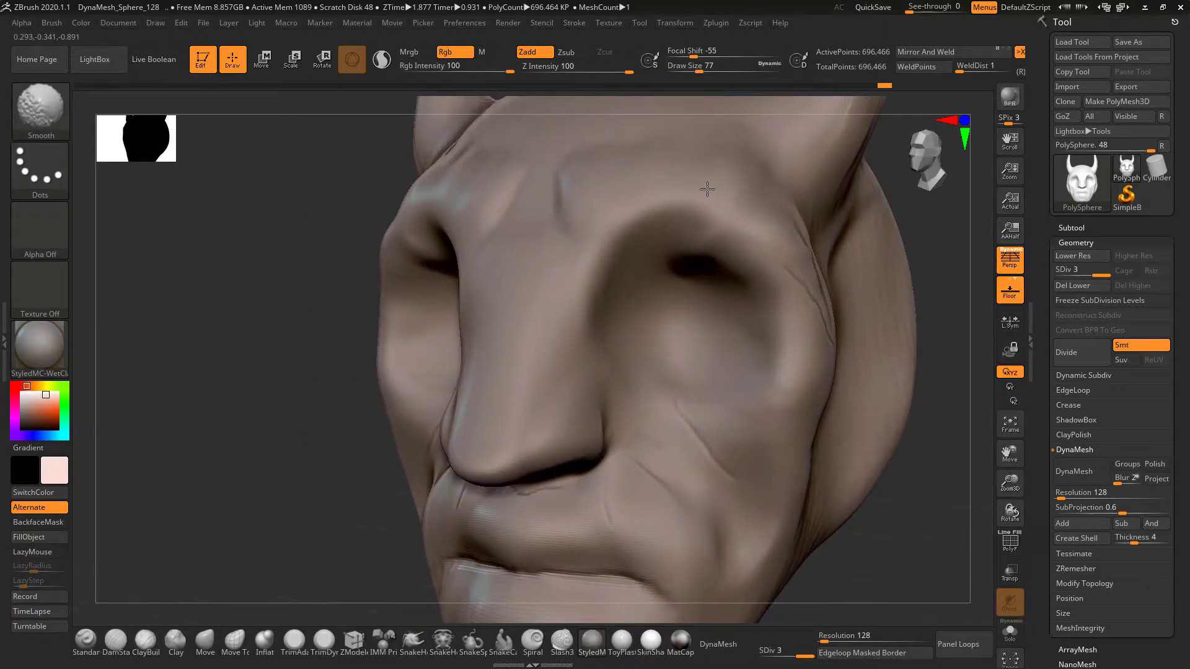
pyautogui.keyDown('shift'); pyautogui.moveTo(292, 438); pyautogui.dragTo(347, 434); pyautogui.keyUp('shift')
pyautogui.moveTo(844, 454)
pyautogui.keyDown('alt'); pyautogui.mouseDown()
pyautogui.moveTo(810, 423)
pyautogui.moveTo(740, 422)
pyautogui.mouseUp(); pyautogui.keyUp('alt')
pyautogui.moveTo(653, 404)
pyautogui.mouseDown()
pyautogui.moveTo(686, 416)
pyautogui.moveTo(749, 405)
pyautogui.moveTo(721, 335)
pyautogui.moveTo(765, 347)
pyautogui.mouseUp()
pyautogui.press('shift')
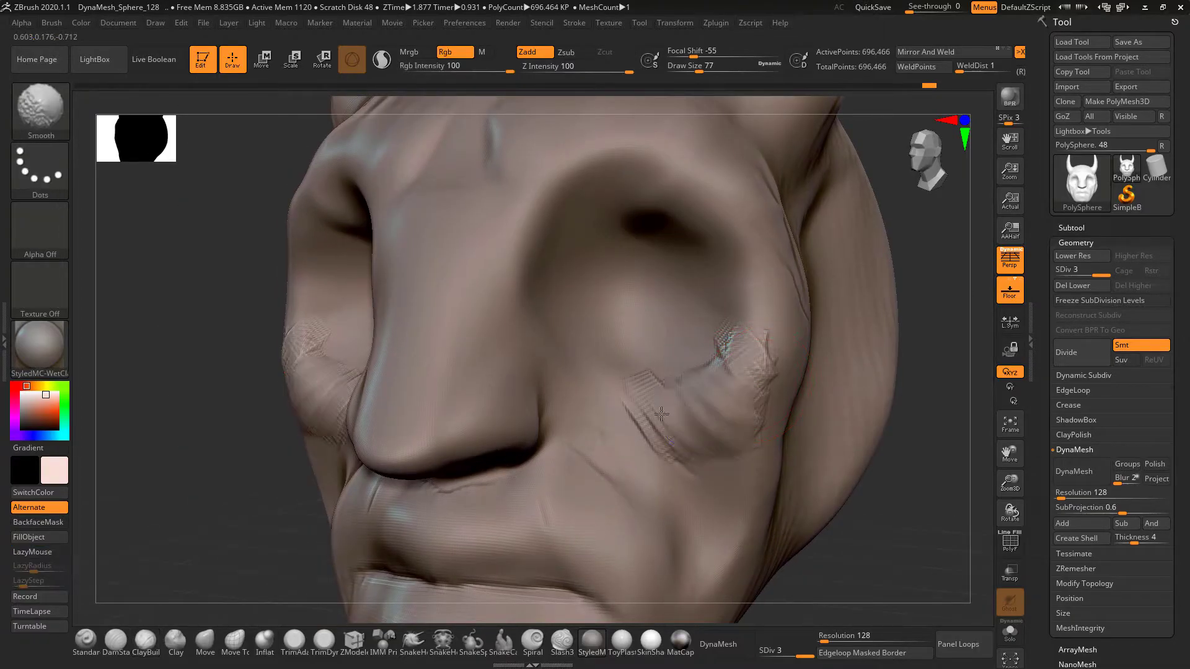
# - Build up the outer rims of the eye sockets and extend the cheekbones, smoothing the strokes
pyautogui.moveTo(935, 501); pyautogui.dragTo(855, 458)
pyautogui.moveTo(622, 451)
pyautogui.mouseDown()
pyautogui.moveTo(650, 398)
pyautogui.moveTo(719, 378)
pyautogui.moveTo(749, 334)
pyautogui.moveTo(644, 450)
pyautogui.moveTo(694, 419)
pyautogui.mouseUp()
pyautogui.moveTo(828, 317)
pyautogui.keyDown('alt'); pyautogui.mouseDown()
pyautogui.moveTo(818, 306)
pyautogui.moveTo(752, 319)
pyautogui.moveTo(744, 336)
pyautogui.moveTo(742, 277)
pyautogui.moveTo(714, 300)
pyautogui.mouseUp(); pyautogui.keyUp('alt')
pyautogui.moveTo(812, 302); pyautogui.dragTo(719, 294, button='right')
pyautogui.moveTo(774, 237)
pyautogui.mouseDown()
pyautogui.moveTo(754, 263)
pyautogui.moveTo(790, 288)
pyautogui.moveTo(811, 355)
pyautogui.mouseUp()
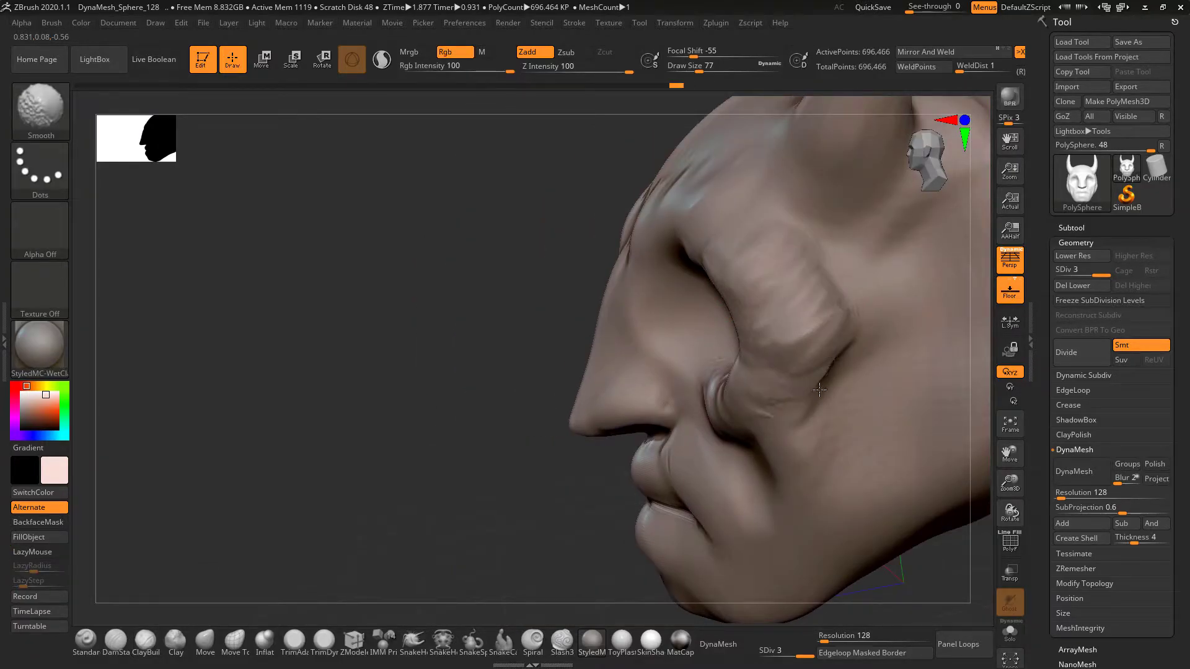
pyautogui.keyDown('shift'); pyautogui.moveTo(414, 342); pyautogui.dragTo(674, 366); pyautogui.keyUp('shift')
# - Sculpt the nose bridge and the folds between the nose and the inner eye sockets, smoothing the strokes
pyautogui.keyDown('alt'); pyautogui.moveTo(823, 365); pyautogui.dragTo(768, 322); pyautogui.keyUp('alt')
pyautogui.moveTo(768, 313)
pyautogui.mouseDown()
pyautogui.moveTo(816, 306)
pyautogui.moveTo(799, 297)
pyautogui.mouseUp()
pyautogui.moveTo(800, 298)
pyautogui.keyDown('alt'); pyautogui.mouseDown()
pyautogui.moveTo(762, 281)
pyautogui.moveTo(816, 311)
pyautogui.moveTo(826, 335)
pyautogui.moveTo(814, 360)
pyautogui.mouseUp(); pyautogui.keyUp('alt')
pyautogui.moveTo(672, 340)
pyautogui.mouseDown()
pyautogui.moveTo(645, 409)
pyautogui.moveTo(640, 340)
pyautogui.moveTo(668, 394)
pyautogui.moveTo(634, 379)
pyautogui.moveTo(665, 383)
pyautogui.mouseUp()
pyautogui.moveTo(817, 337)
pyautogui.mouseDown()
pyautogui.moveTo(723, 297)
pyautogui.moveTo(676, 296)
pyautogui.mouseUp()
pyautogui.moveTo(753, 304)
pyautogui.mouseDown()
pyautogui.moveTo(756, 350)
pyautogui.moveTo(790, 412)
pyautogui.moveTo(799, 388)
pyautogui.mouseUp()
pyautogui.keyDown('shift'); pyautogui.moveTo(757, 303); pyautogui.dragTo(768, 332); pyautogui.keyUp('shift')
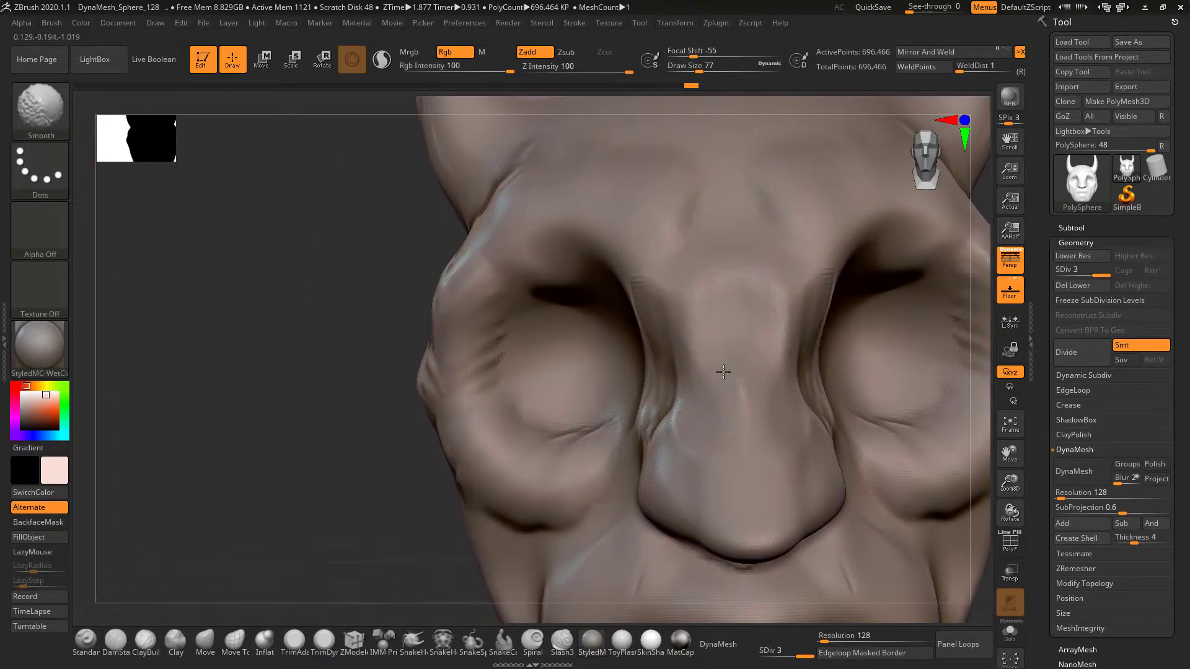
pyautogui.moveTo(650, 384)
pyautogui.mouseDown()
pyautogui.moveTo(642, 353)
pyautogui.moveTo(627, 434)
pyautogui.mouseUp()
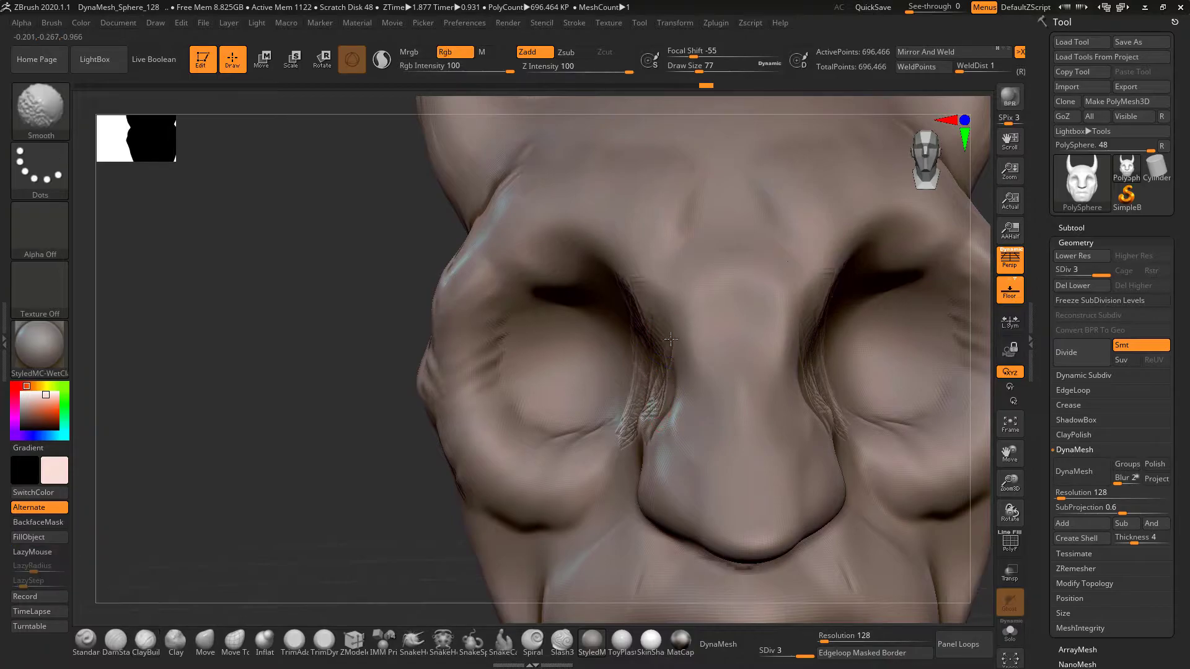
# - Switch to the SnakeHook brush and set the draw size to 124 for work on the lower face
pyautogui.keyDown('alt'); pyautogui.moveTo(294, 475); pyautogui.dragTo(293, 297); pyautogui.keyUp('alt')
pyautogui.keyDown('shift'); pyautogui.moveTo(826, 344); pyautogui.dragTo(792, 270); pyautogui.keyUp('shift')
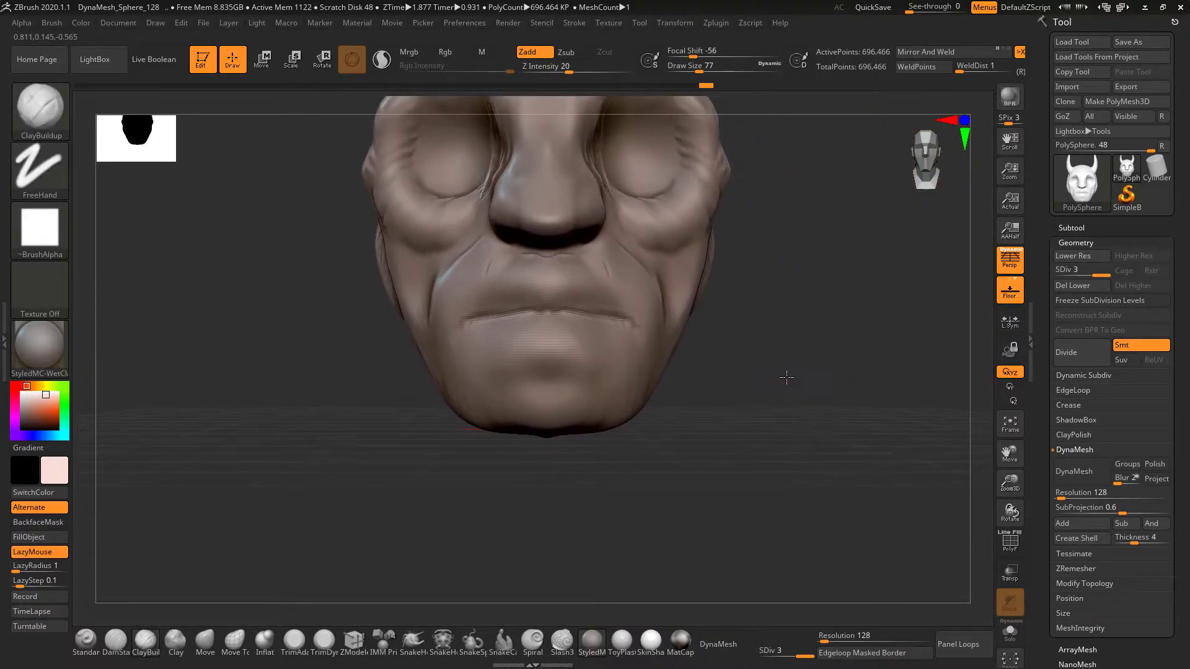
pyautogui.moveTo(711, 425); pyautogui.dragTo(643, 463)
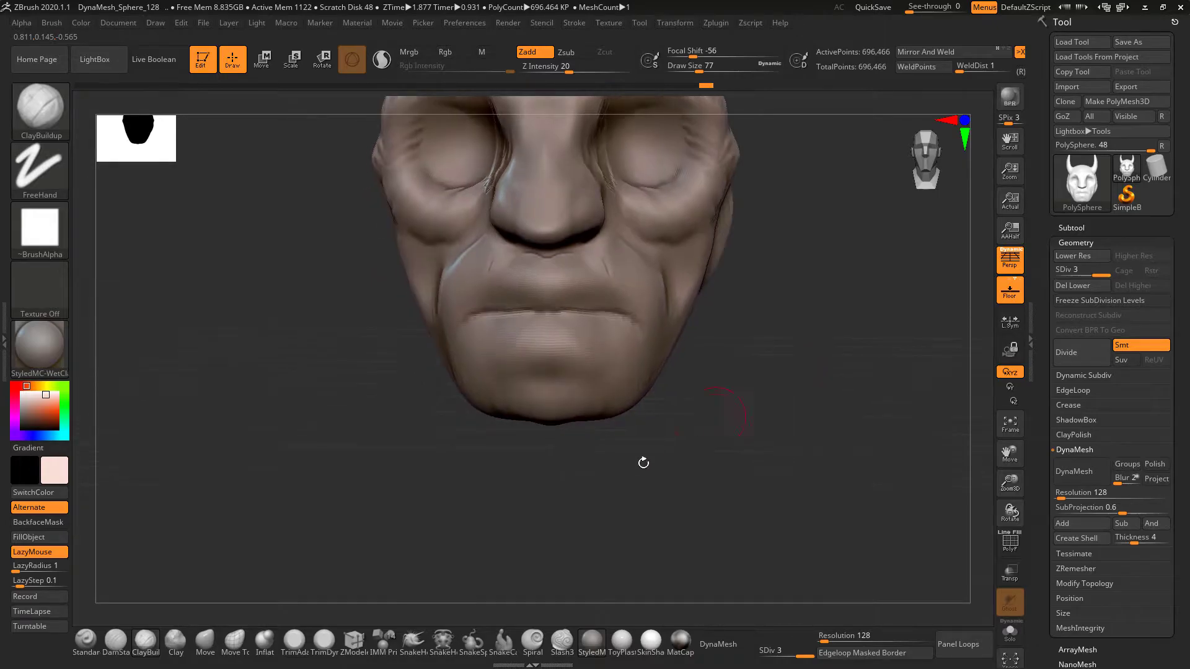
pyautogui.click(413, 641)
pyautogui.press('space')
pyautogui.moveTo(718, 335); pyautogui.dragTo(706, 335)
# - Try pulling paired tusks out beside the mouth and spikes out of the jaw, undoing each attempt
pyautogui.moveTo(641, 365); pyautogui.dragTo(670, 510)
pyautogui.moveTo(744, 455); pyautogui.dragTo(758, 389)
pyautogui.moveTo(757, 389)
pyautogui.keyDown('alt'); pyautogui.mouseDown()
pyautogui.moveTo(760, 478)
pyautogui.moveTo(648, 420)
pyautogui.moveTo(669, 442)
pyautogui.moveTo(644, 428)
pyautogui.moveTo(681, 530)
pyautogui.mouseUp(); pyautogui.keyUp('alt')
pyautogui.hotkey('ctrl', 'z')
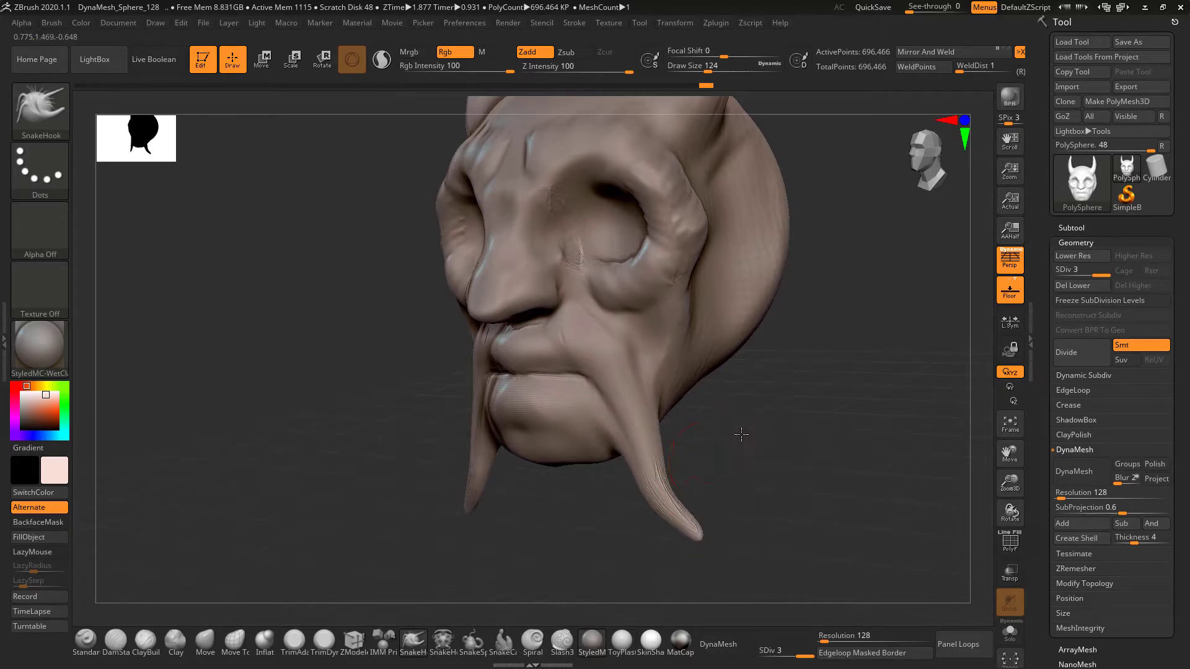
pyautogui.keyDown('shift'); pyautogui.moveTo(738, 435); pyautogui.dragTo(698, 465); pyautogui.keyUp('shift')
pyautogui.hotkey('ctrl', 'z')
pyautogui.moveTo(612, 476); pyautogui.dragTo(617, 538)
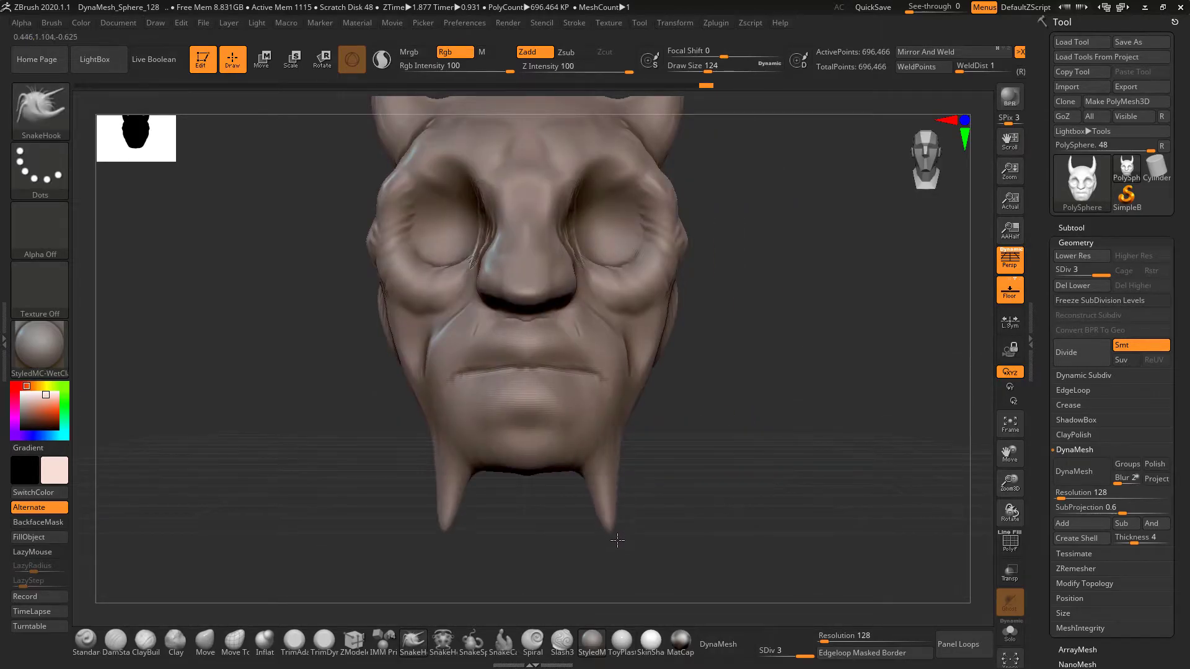
pyautogui.hotkey('ctrl', 'z')
# - Pull the center of the chin down into a long pointed beard shape with SnakeHook
pyautogui.moveTo(534, 469); pyautogui.dragTo(530, 541)
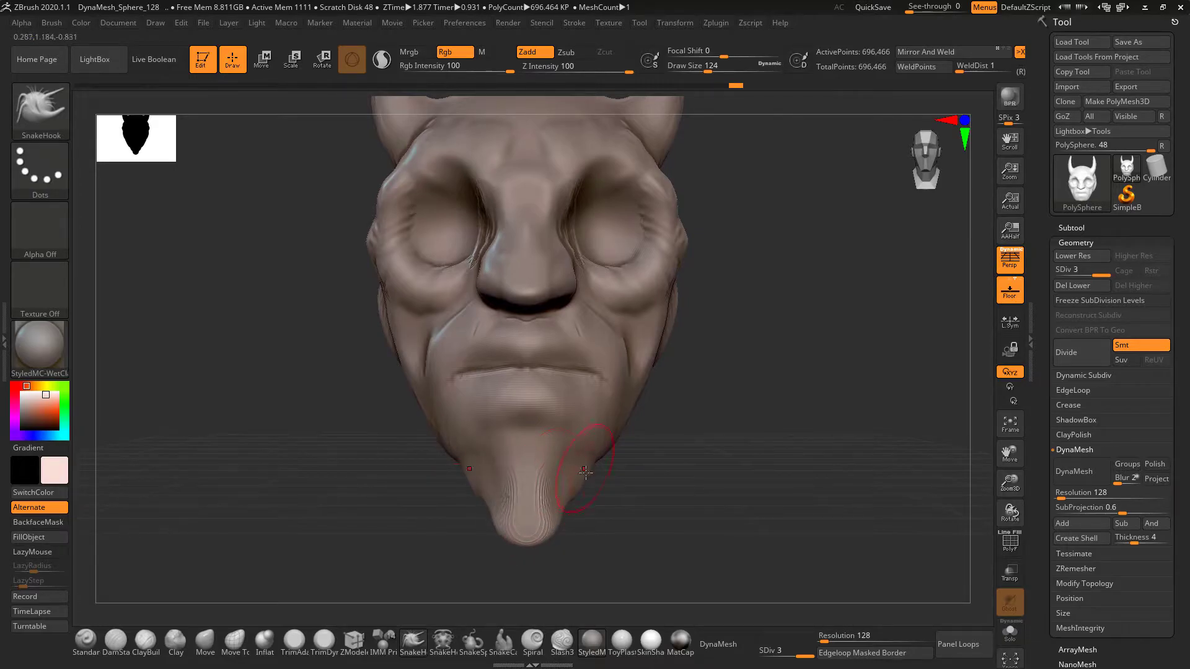
# - Pull a pair of long spikes down from the jaw beside the beard with SnakeHook and set the draw size to 104
pyautogui.moveTo(609, 437); pyautogui.dragTo(627, 552)
pyautogui.moveTo(676, 412)
pyautogui.mouseDown()
pyautogui.moveTo(626, 409)
pyautogui.moveTo(671, 395)
pyautogui.mouseUp()
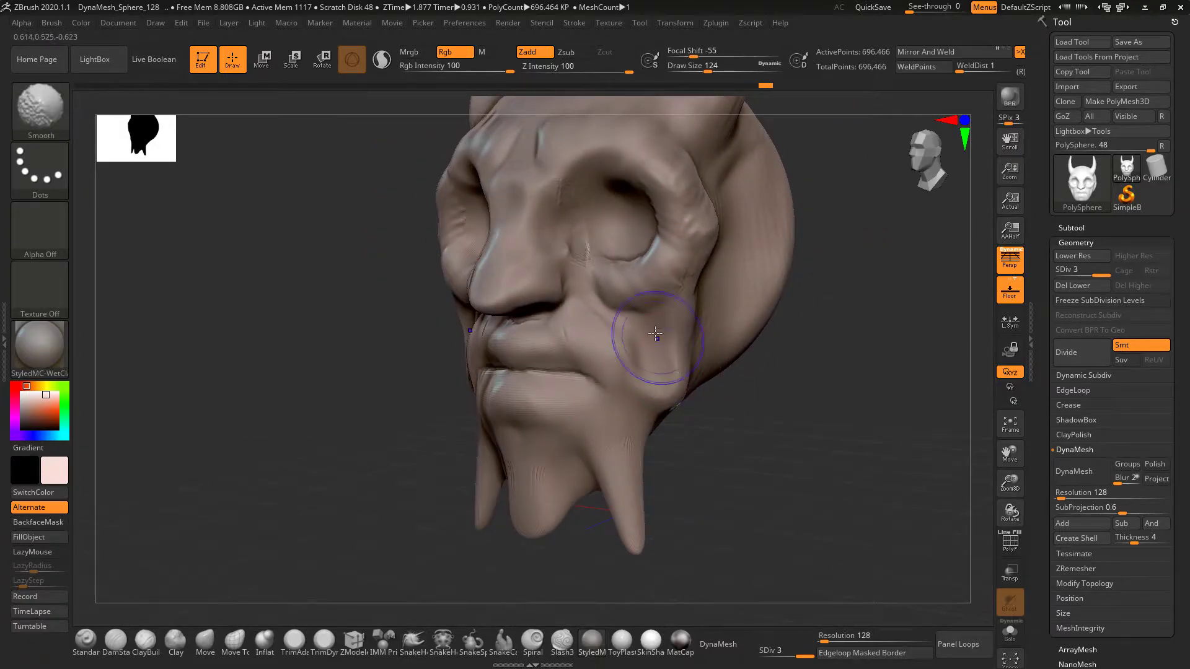
pyautogui.moveTo(767, 417)
pyautogui.mouseDown()
pyautogui.moveTo(786, 353)
pyautogui.moveTo(746, 393)
pyautogui.moveTo(794, 338)
pyautogui.moveTo(765, 371)
pyautogui.mouseUp()
pyautogui.press('space')
pyautogui.moveTo(663, 296); pyautogui.dragTo(654, 296)
# - Display the polyframe wireframe to examine how the mesh is stretched in the beard and jaw spikes, then hide it
pyautogui.moveTo(768, 308)
pyautogui.mouseDown()
pyautogui.moveTo(763, 318)
pyautogui.moveTo(797, 306)
pyautogui.moveTo(856, 334)
pyautogui.mouseUp()
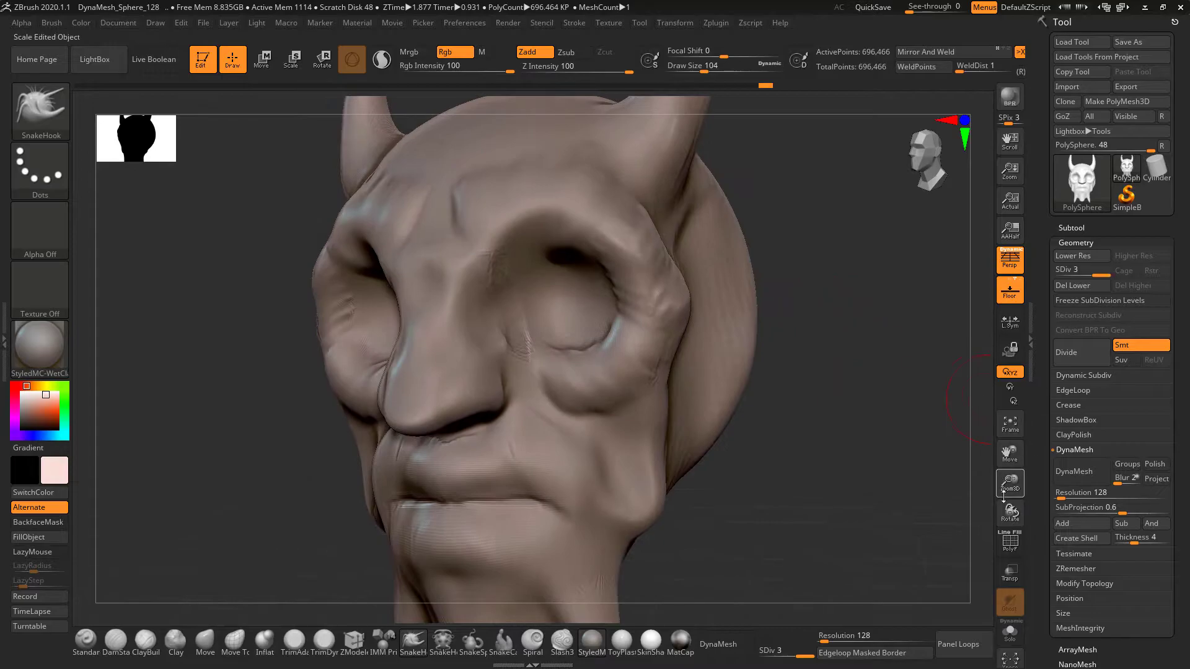
pyautogui.click(1010, 541)
pyautogui.moveTo(841, 394)
pyautogui.mouseDown()
pyautogui.moveTo(839, 343)
pyautogui.moveTo(778, 382)
pyautogui.moveTo(485, 425)
pyautogui.mouseUp()
pyautogui.moveTo(724, 377); pyautogui.dragTo(670, 343)
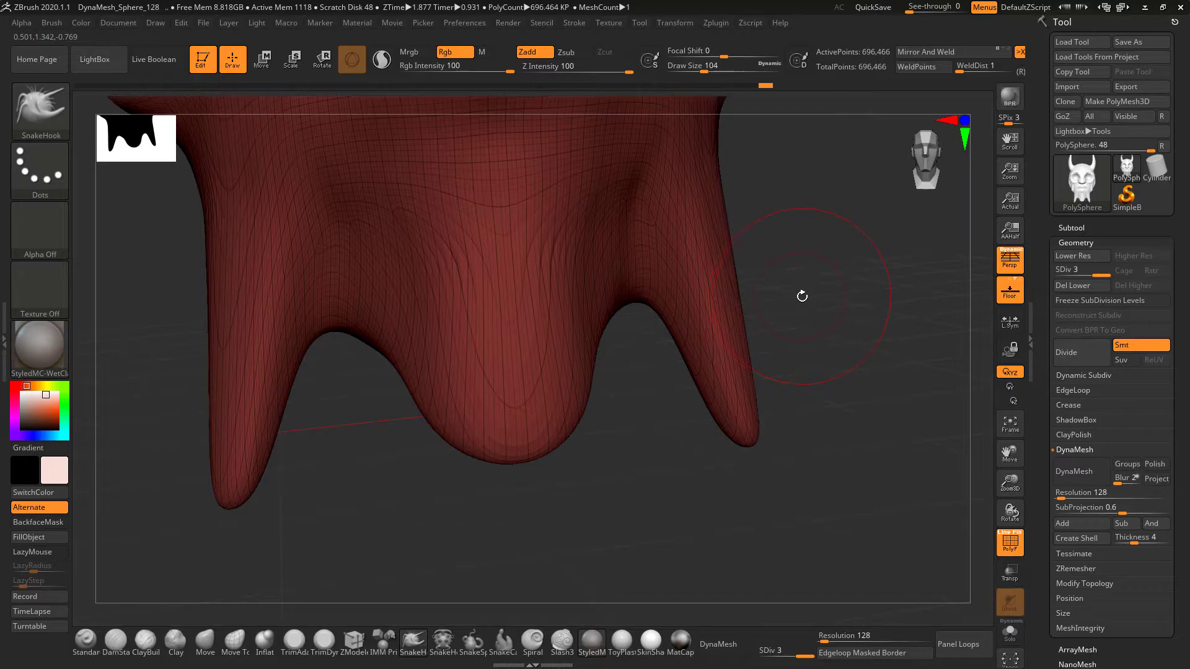
pyautogui.keyDown('alt'); pyautogui.moveTo(799, 221); pyautogui.dragTo(867, 274); pyautogui.keyUp('alt')
pyautogui.click(1017, 543)
# - Sculpt wrinkles across the forehead and brows with the ClayBuildup brush and smooth them
pyautogui.moveTo(951, 404)
pyautogui.keyDown('alt'); pyautogui.mouseDown()
pyautogui.moveTo(773, 364)
pyautogui.moveTo(801, 404)
pyautogui.moveTo(774, 307)
pyautogui.moveTo(562, 325)
pyautogui.mouseUp(); pyautogui.keyUp('alt')
pyautogui.moveTo(541, 148); pyautogui.dragTo(293, 624)
pyautogui.click(155, 650)
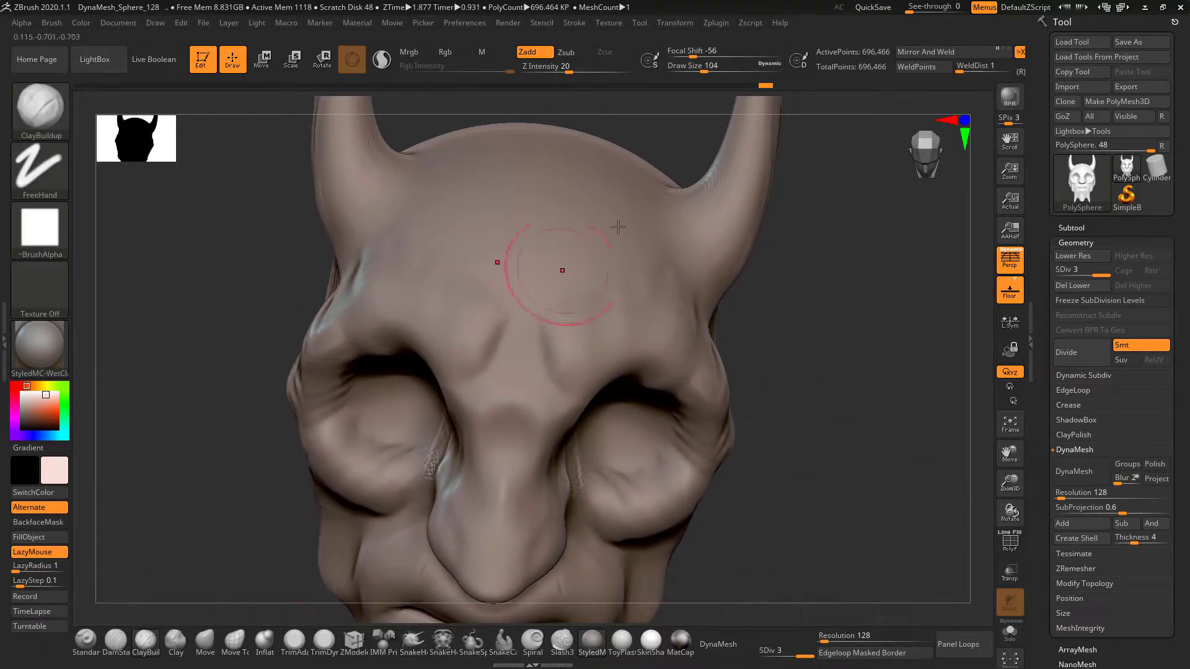
pyautogui.moveTo(593, 358)
pyautogui.mouseDown()
pyautogui.moveTo(559, 340)
pyautogui.moveTo(619, 297)
pyautogui.moveTo(656, 317)
pyautogui.moveTo(682, 263)
pyautogui.mouseUp()
pyautogui.moveTo(779, 271)
pyautogui.mouseDown()
pyautogui.moveTo(663, 278)
pyautogui.moveTo(722, 316)
pyautogui.moveTo(607, 279)
pyautogui.moveTo(518, 404)
pyautogui.mouseUp()
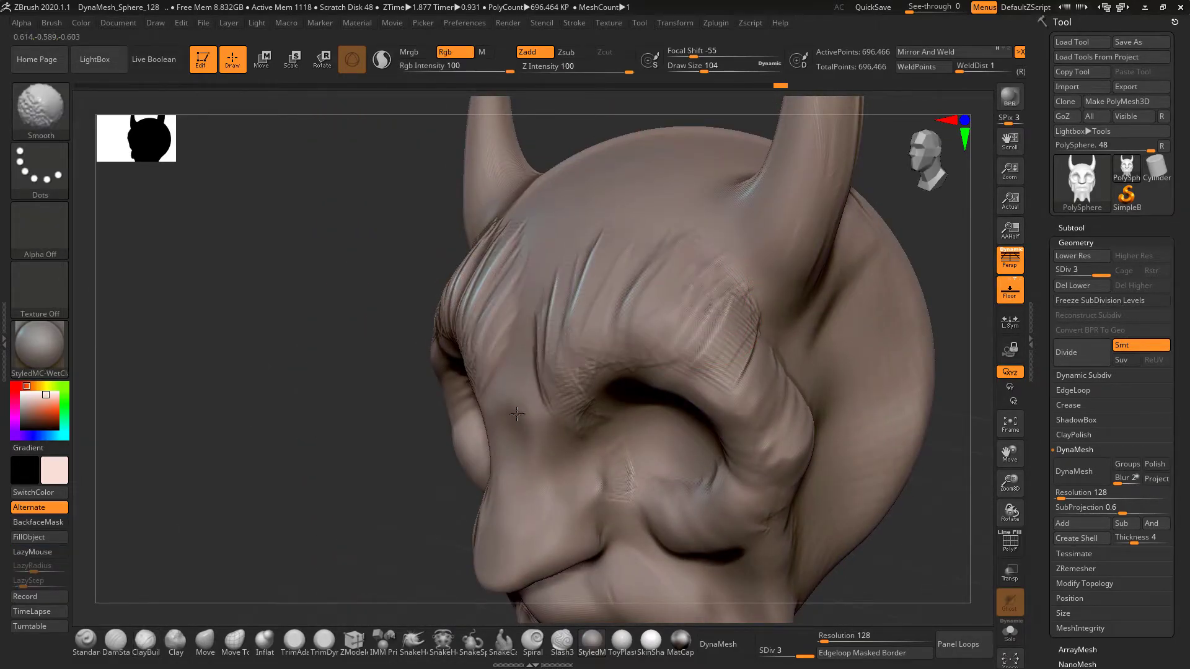
pyautogui.moveTo(886, 214)
pyautogui.keyDown('shift'); pyautogui.mouseDown()
pyautogui.moveTo(907, 313)
pyautogui.moveTo(831, 239)
pyautogui.moveTo(770, 280)
pyautogui.moveTo(645, 260)
pyautogui.mouseUp(); pyautogui.keyUp('shift')
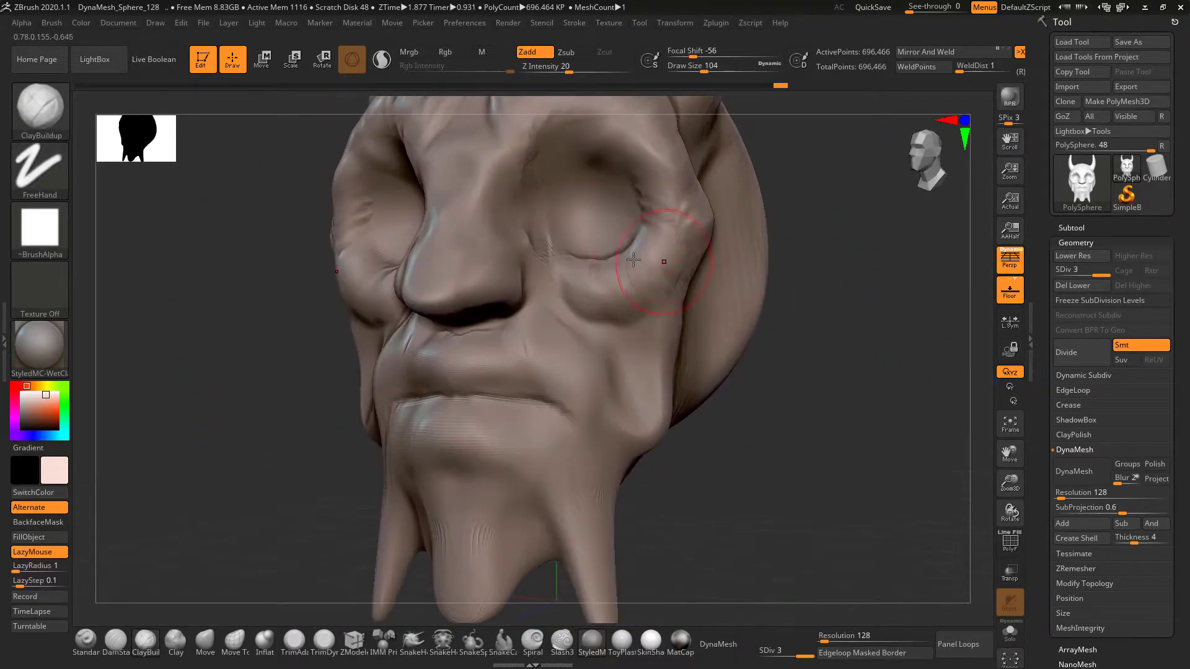
# - Build up folds below the eye sockets and across the upper cheeks, smoothing the strokes
pyautogui.moveTo(632, 303)
pyautogui.mouseDown()
pyautogui.moveTo(657, 347)
pyautogui.moveTo(576, 347)
pyautogui.mouseUp()
pyautogui.keyDown('shift'); pyautogui.moveTo(619, 260); pyautogui.dragTo(545, 334); pyautogui.keyUp('shift')
pyautogui.keyDown('shift'); pyautogui.moveTo(675, 298); pyautogui.dragTo(644, 335); pyautogui.keyUp('shift')
pyautogui.moveTo(789, 207); pyautogui.dragTo(836, 267)
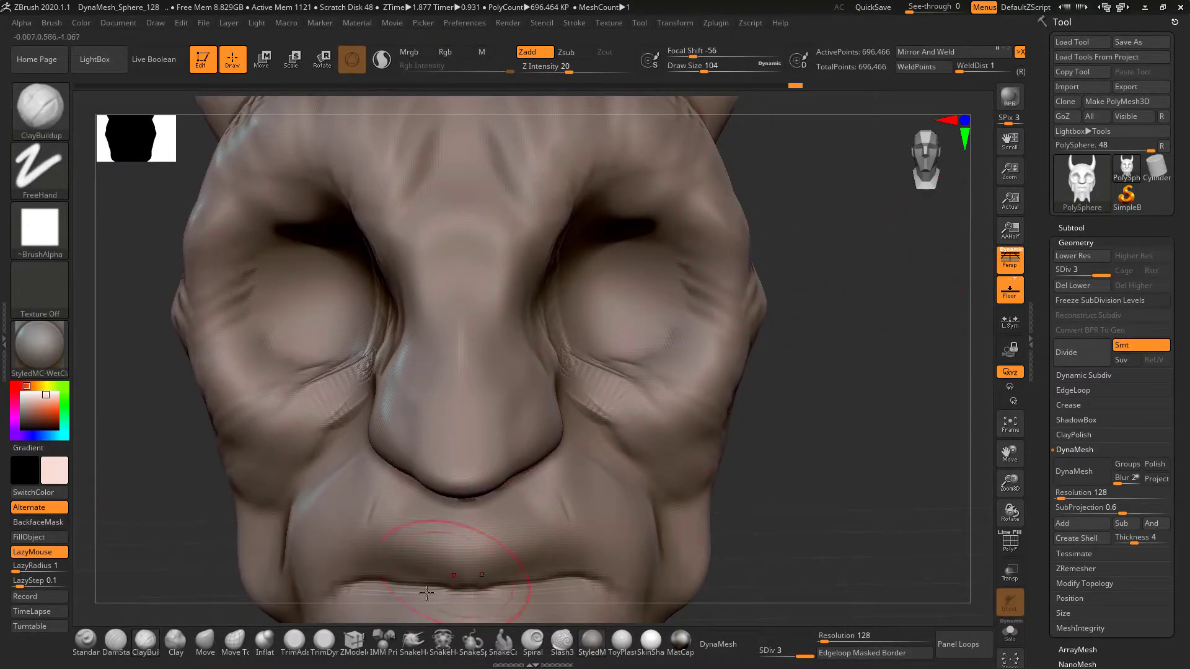
# - Choose Insert Sphere from the IMM Primitives brush and try to insert it into an eye socket
pyautogui.click(383, 643)
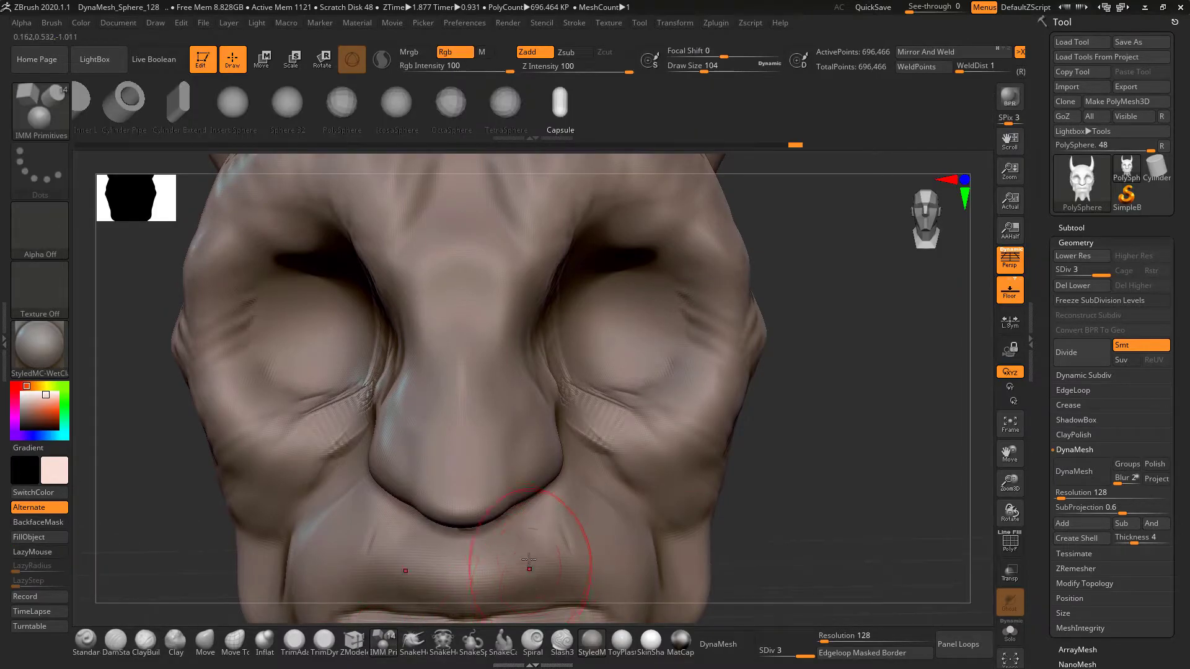
pyautogui.click(233, 104)
pyautogui.click(610, 313)
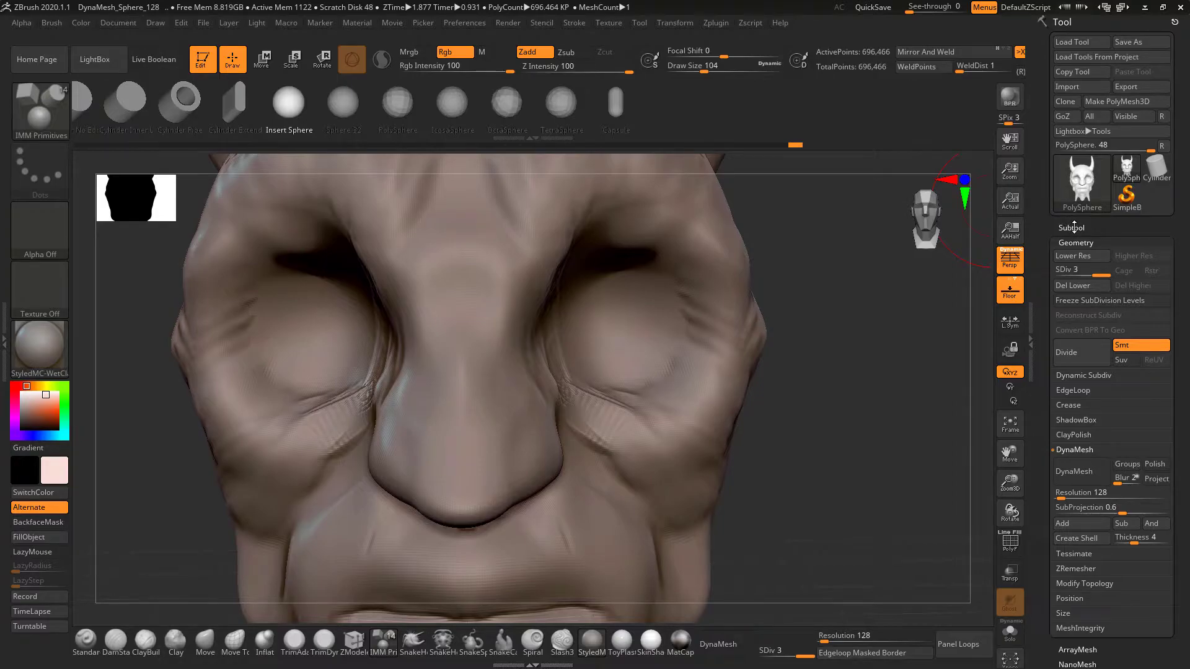
# - Duplicate the head subtool and delete the lower subdivision levels of the copy
pyautogui.click(1077, 228)
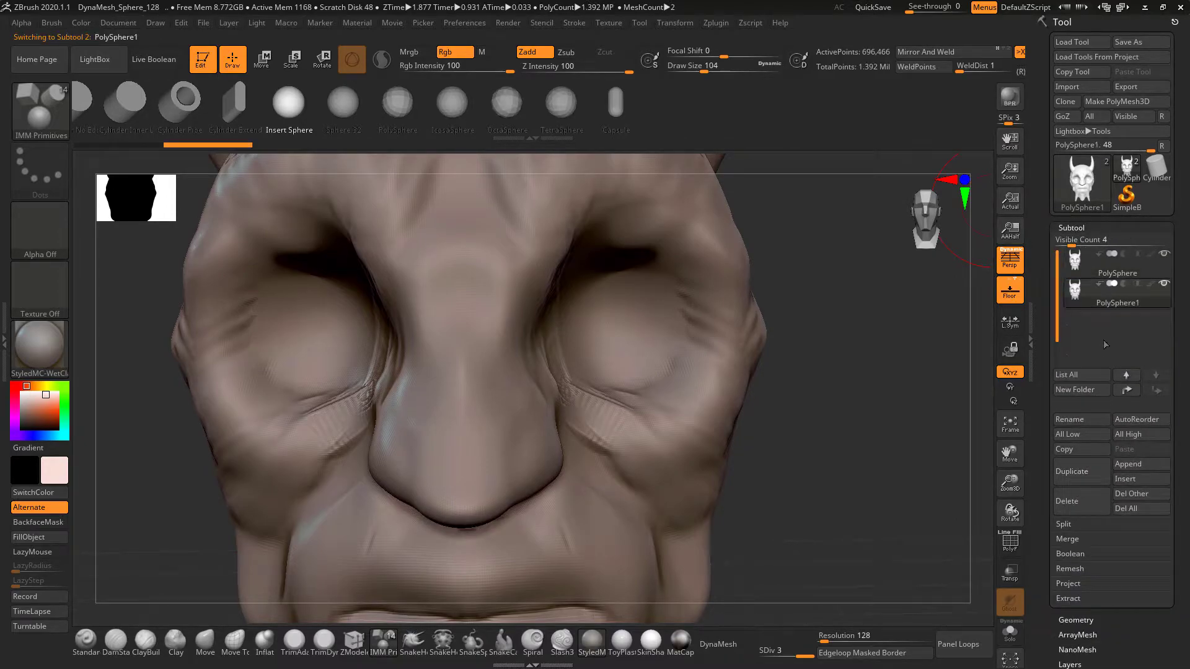
pyautogui.moveTo(1049, 533); pyautogui.dragTo(1050, 443)
pyautogui.click(1075, 530)
pyautogui.click(1081, 195)
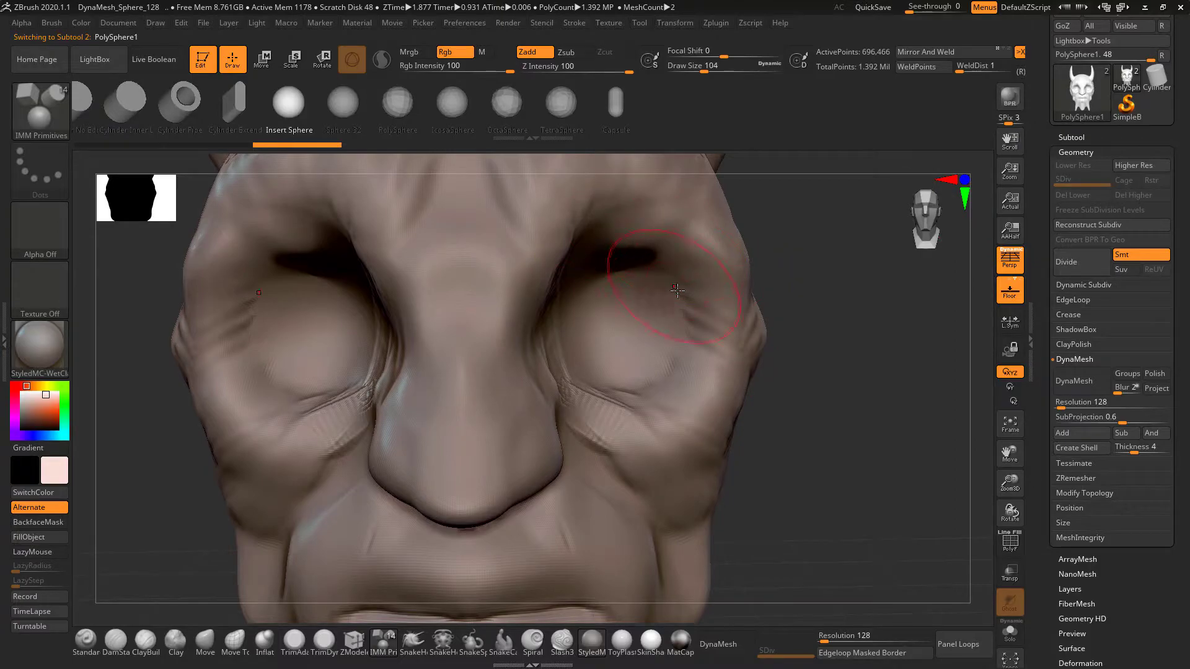
# - Insert mirrored eyeball spheres into the eye sockets of the duplicate head and move them back into place
pyautogui.moveTo(619, 332); pyautogui.dragTo(637, 379)
pyautogui.moveTo(841, 326); pyautogui.dragTo(589, 380)
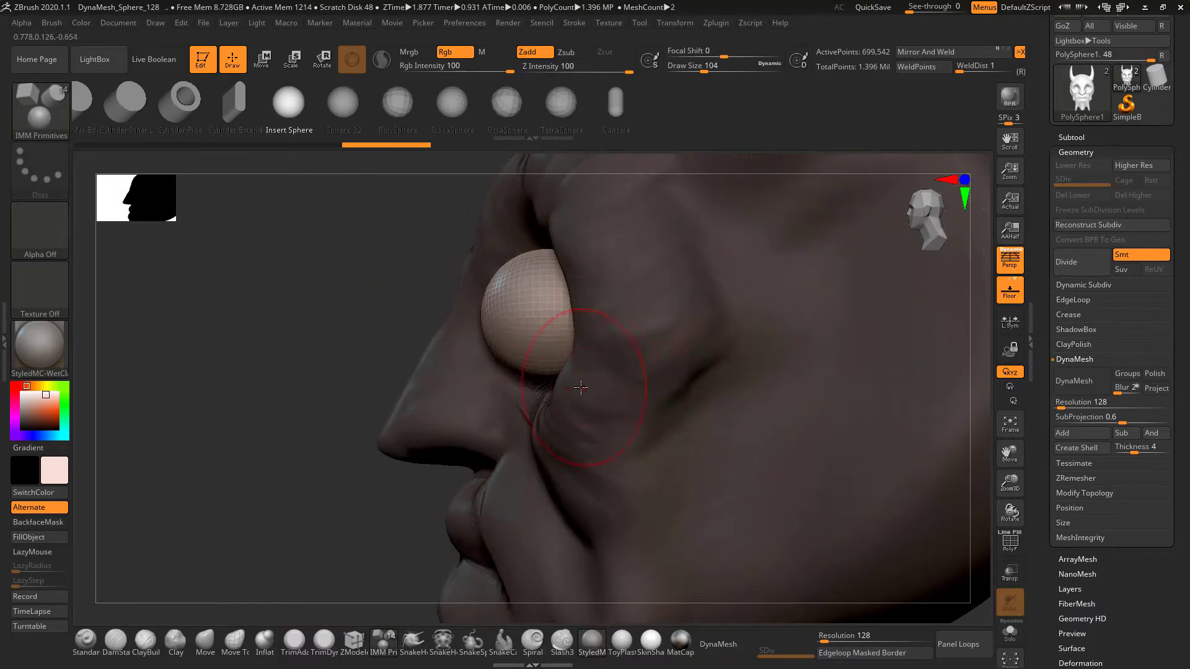
pyautogui.press('w')
pyautogui.moveTo(536, 311); pyautogui.dragTo(587, 315)
pyautogui.keyDown('ctrl'); pyautogui.click(361, 328); pyautogui.keyUp('ctrl')
pyautogui.keyDown('shift'); pyautogui.moveTo(361, 328); pyautogui.dragTo(614, 317); pyautogui.keyUp('shift')
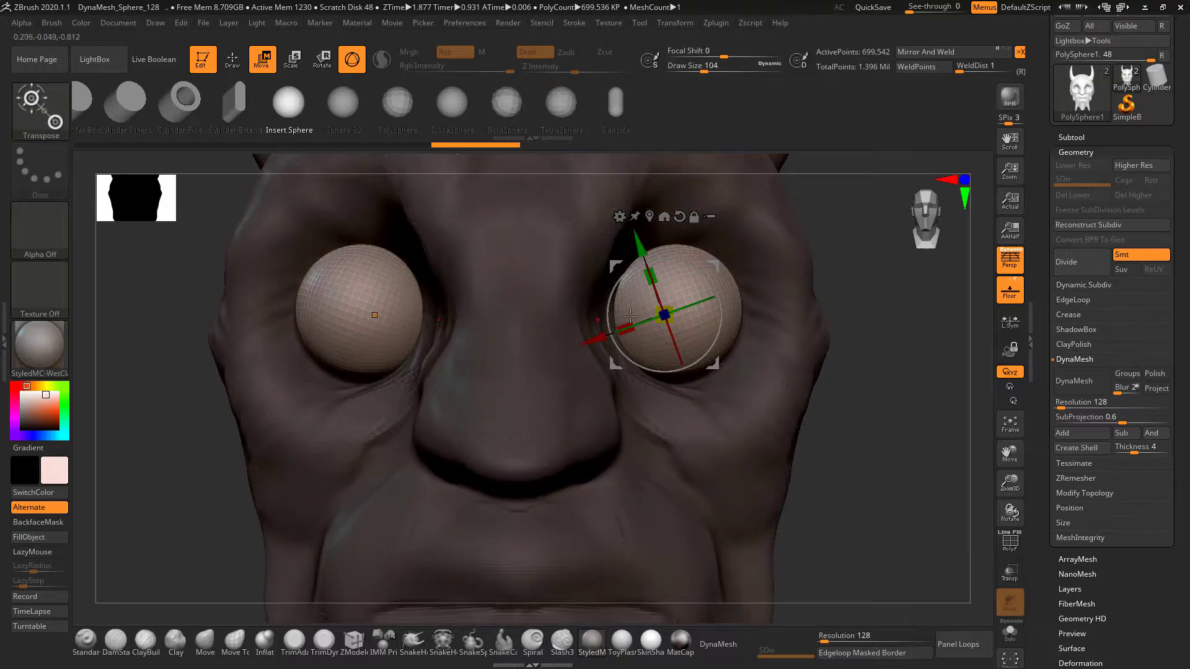
pyautogui.moveTo(852, 282); pyautogui.dragTo(603, 312)
pyautogui.moveTo(315, 307); pyautogui.dragTo(585, 283)
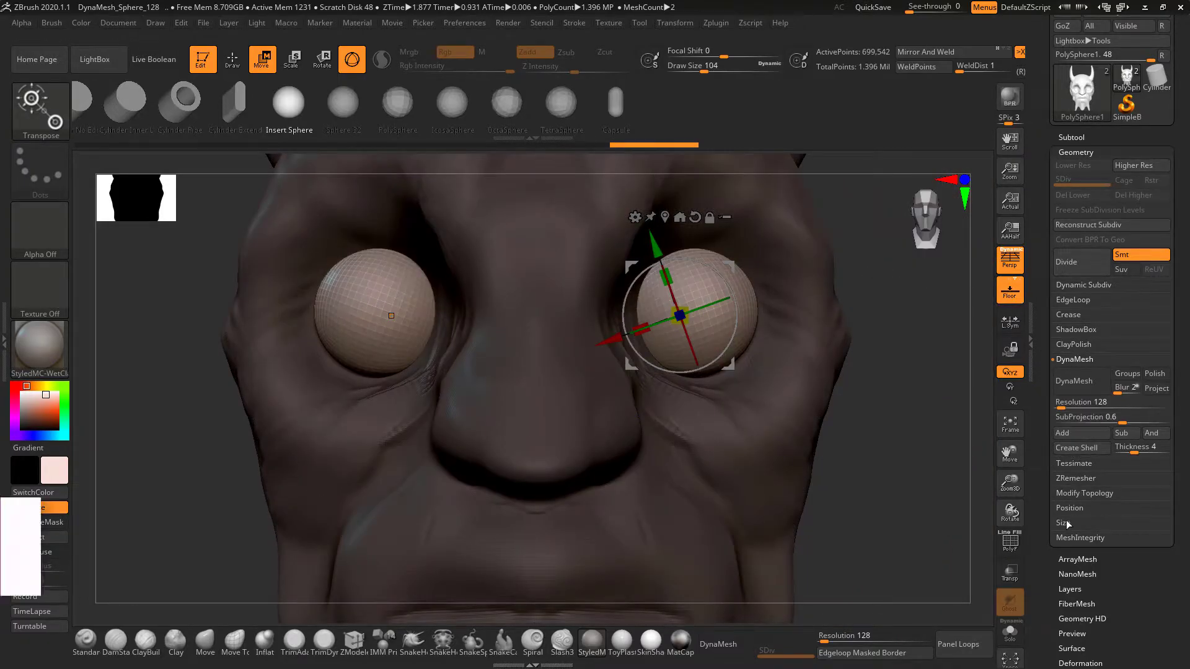
# - Show the split options for the subtool holding the duplicate head and eyeballs
pyautogui.scroll(3, 1071, 248)
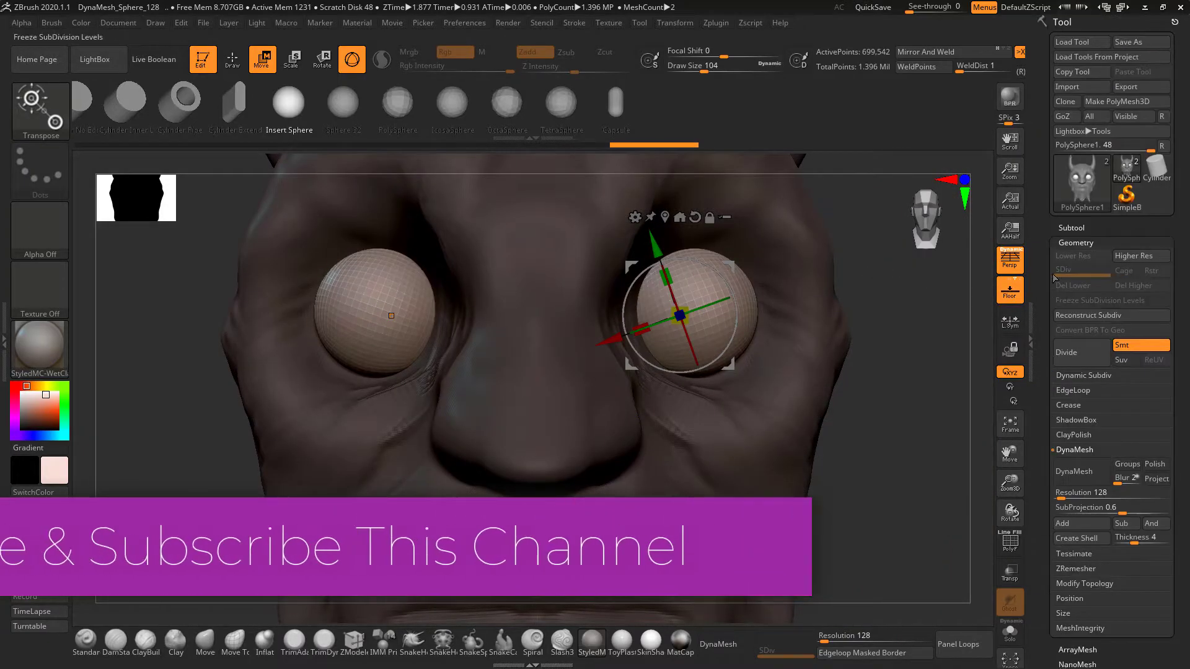
pyautogui.click(1071, 228)
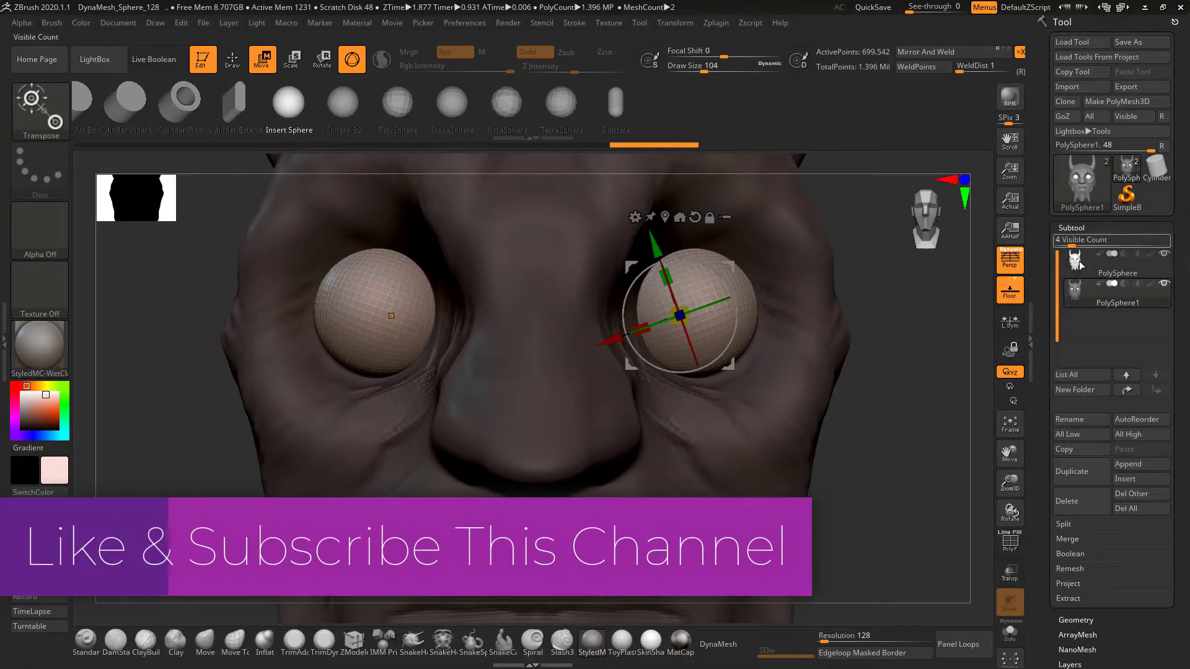
pyautogui.click(1064, 524)
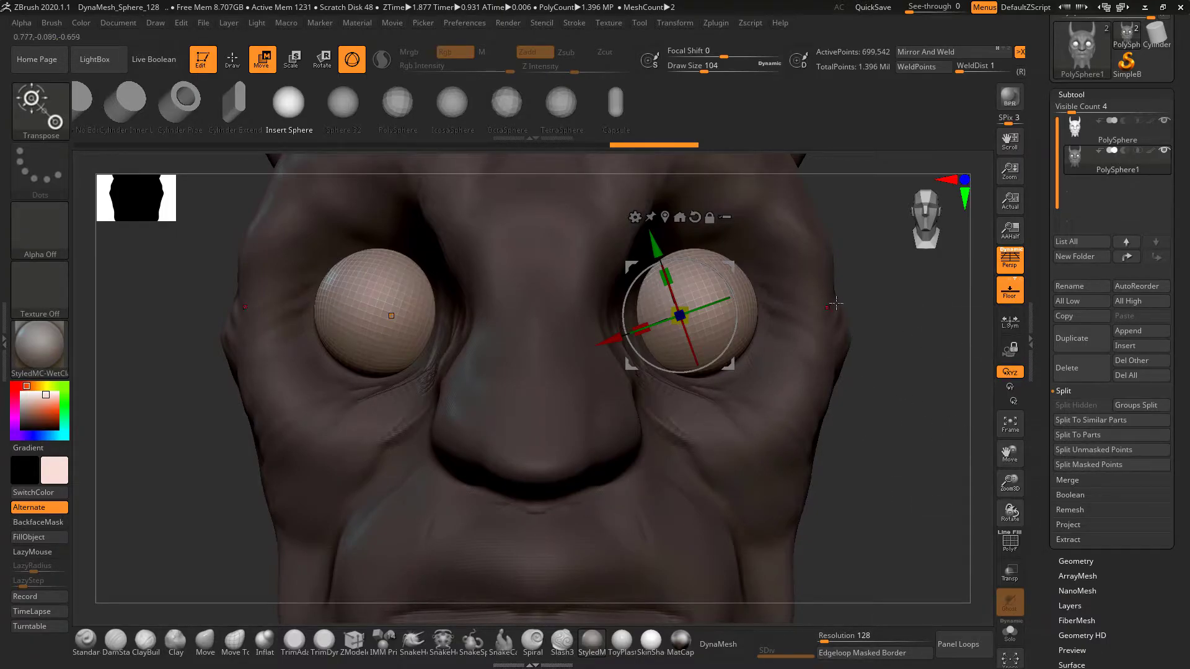
pyautogui.moveTo(902, 284); pyautogui.dragTo(705, 385)
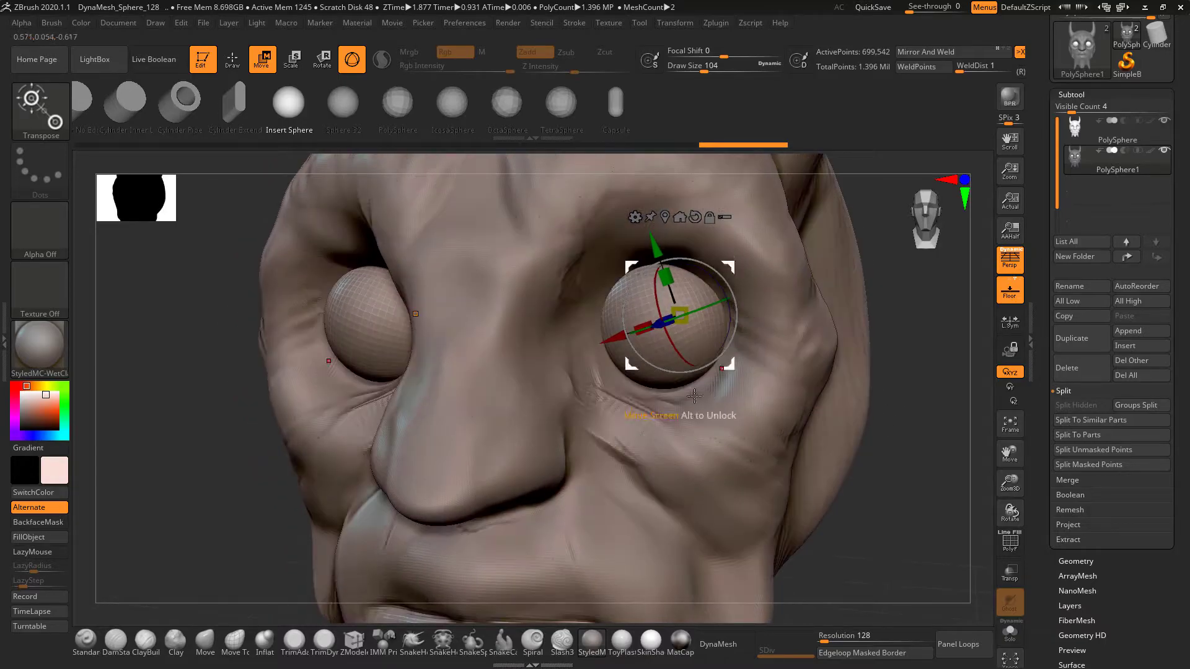
# - Try sculpting with ClayBuildup over the eyeballs and sockets while they share one subtool, and undo the strokes
pyautogui.click(148, 643)
pyautogui.moveTo(697, 268)
pyautogui.mouseDown()
pyautogui.moveTo(743, 291)
pyautogui.moveTo(644, 186)
pyautogui.moveTo(657, 322)
pyautogui.moveTo(644, 363)
pyautogui.moveTo(728, 282)
pyautogui.moveTo(623, 310)
pyautogui.moveTo(712, 242)
pyautogui.mouseUp()
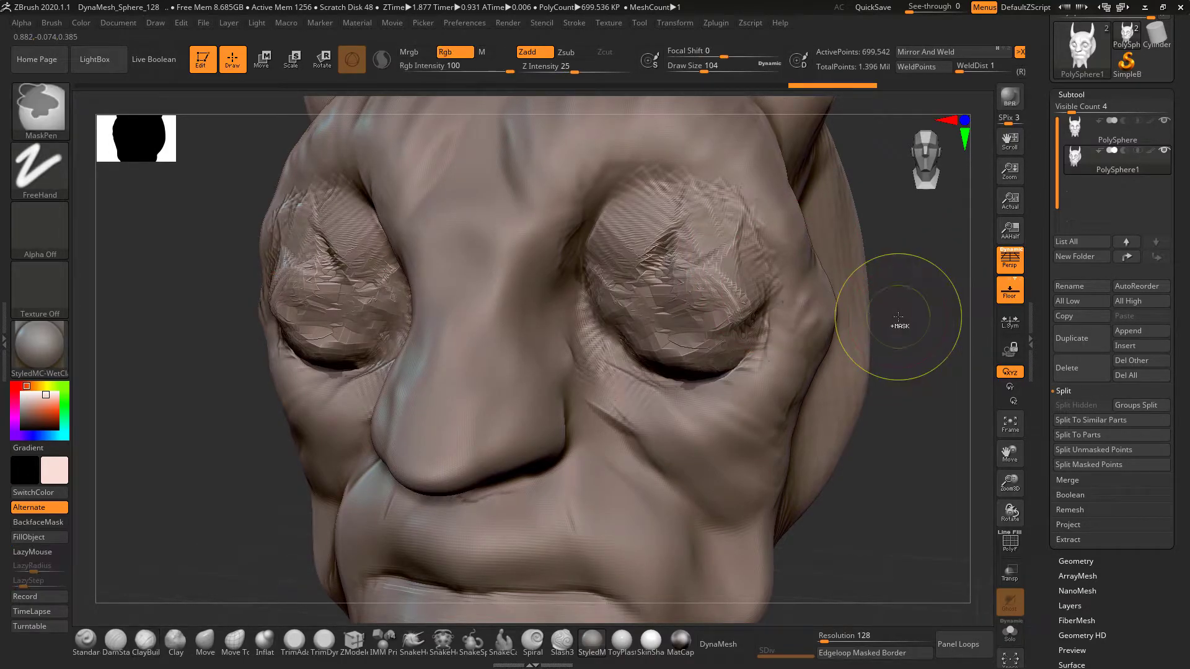
pyautogui.hotkey('ctrl', 'z')
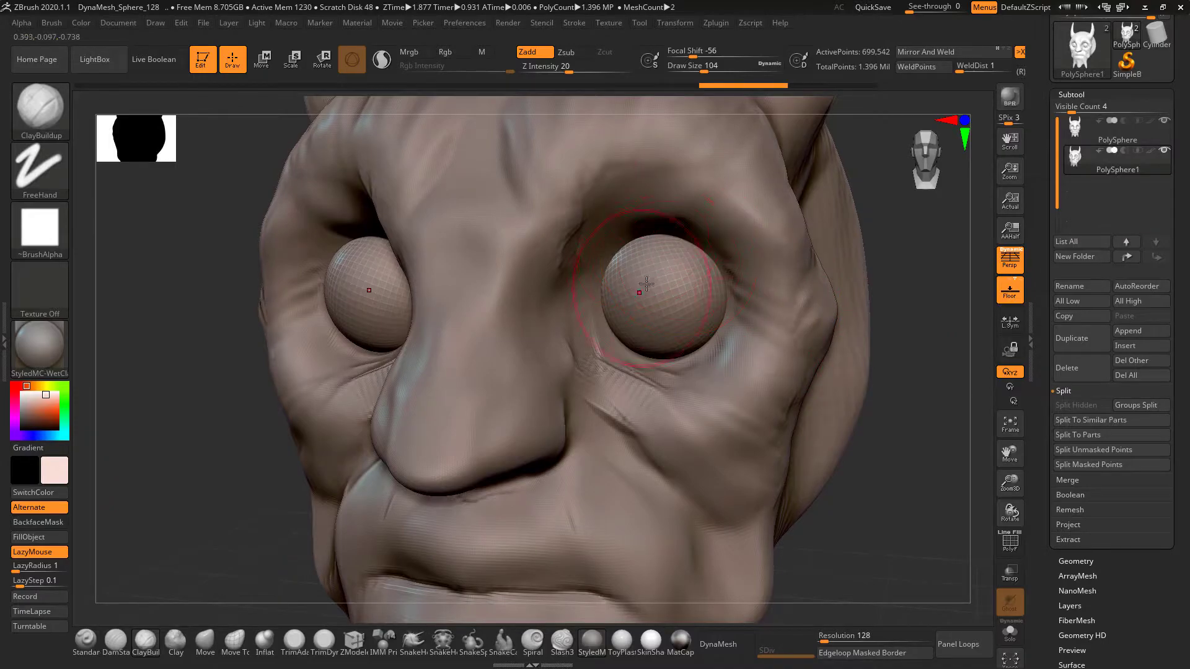
# - Restore the mask on the duplicate head and split the unmasked eyeballs into their own subtool
pyautogui.keyDown('ctrl'); pyautogui.click(857, 327); pyautogui.keyUp('ctrl')
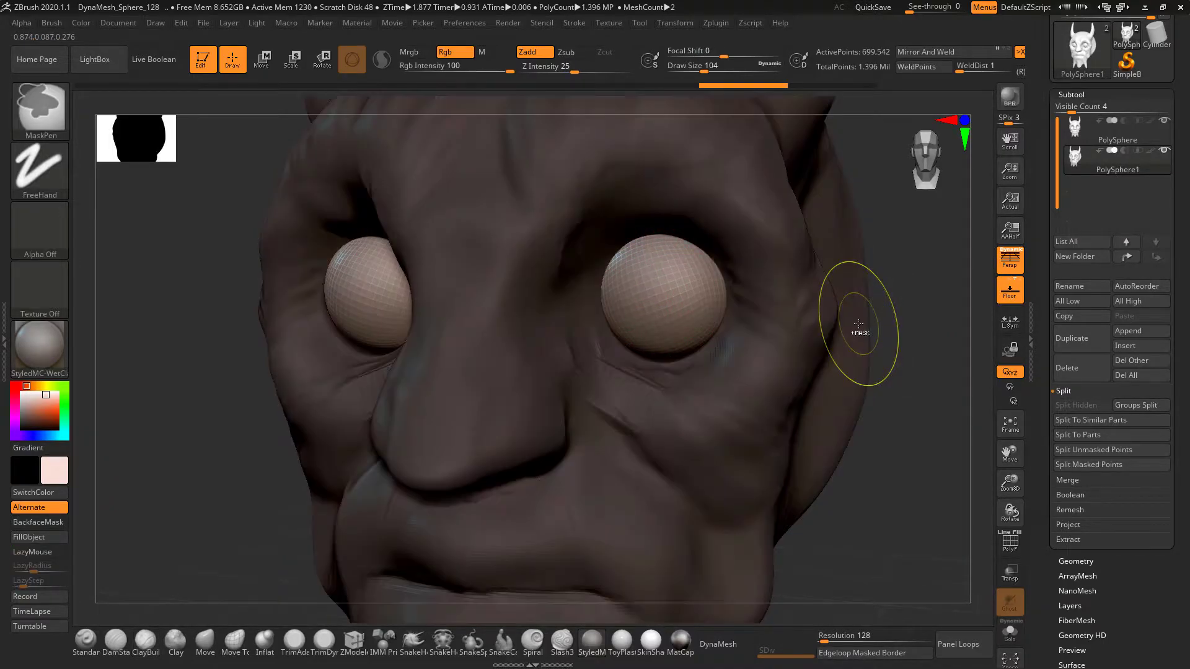
pyautogui.click(1094, 450)
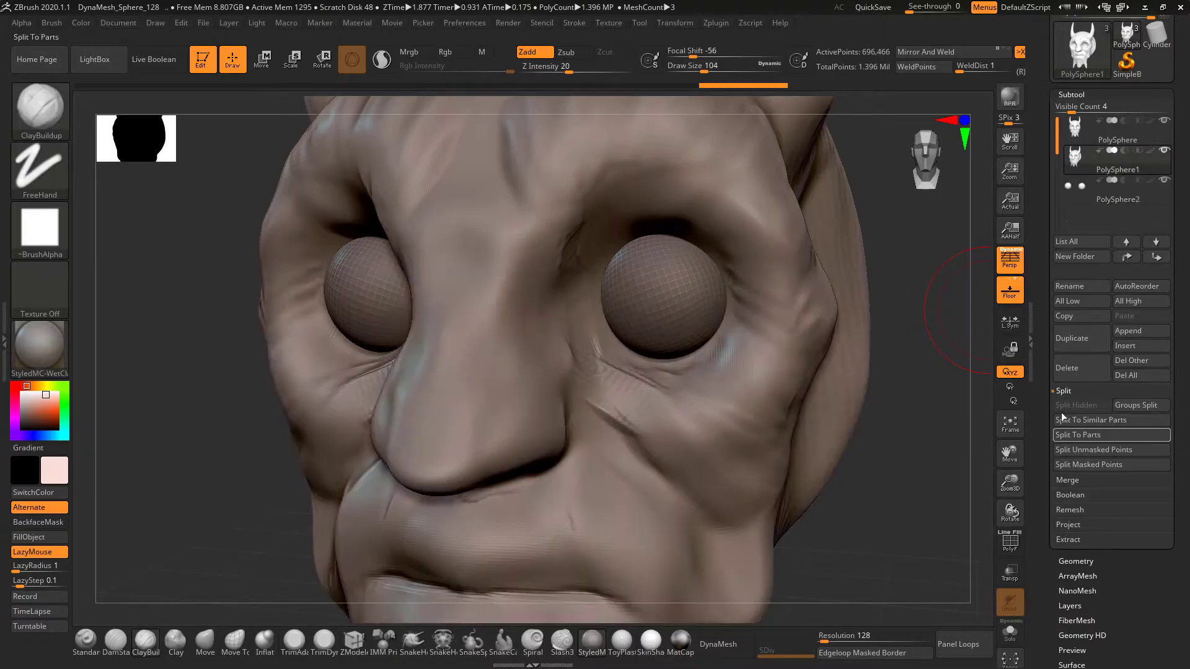
pyautogui.click(1082, 197)
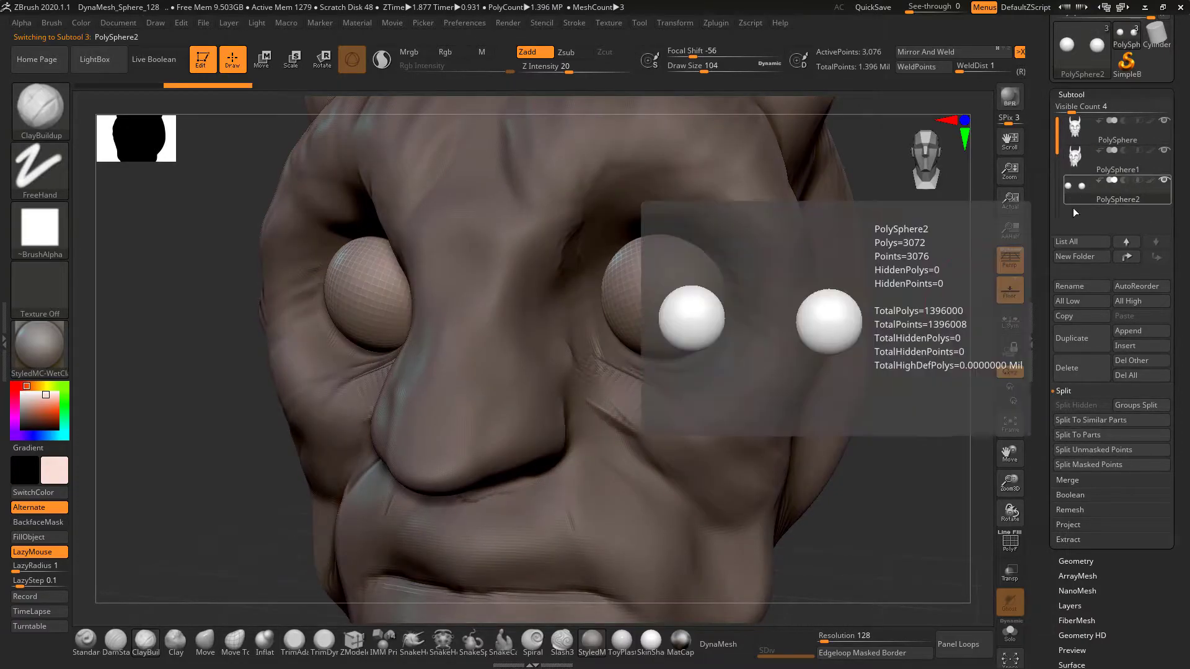
# - Delete the duplicate head subtool, keeping the original head and the separate eyeballs
pyautogui.click(1066, 170)
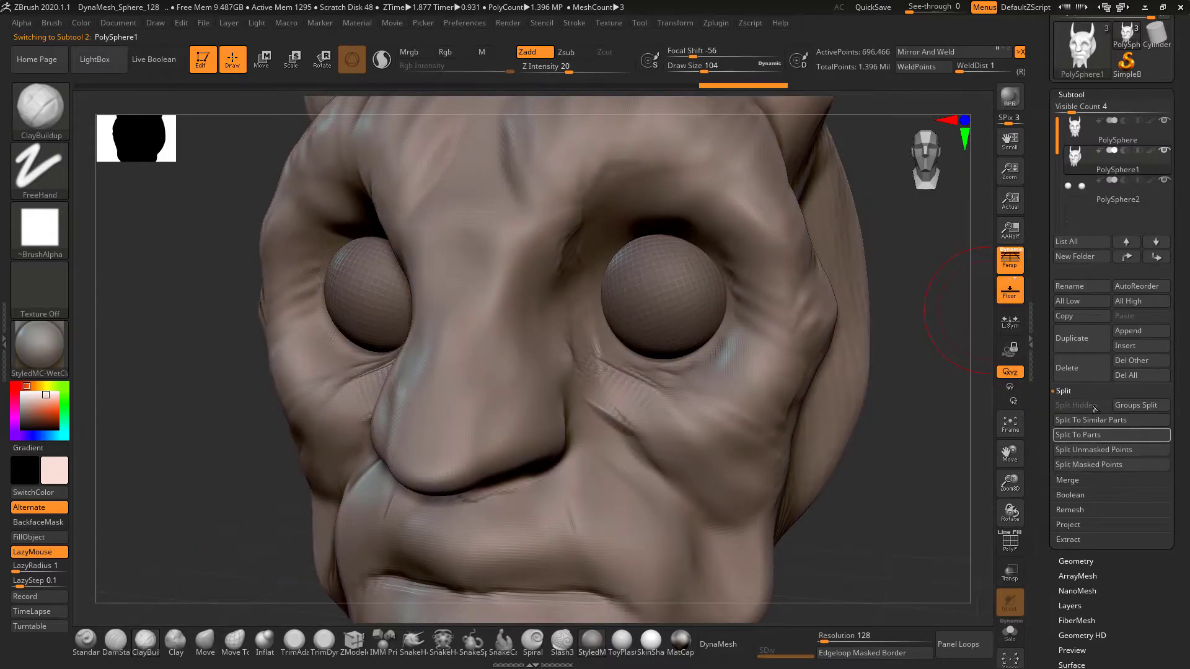
pyautogui.click(1088, 371)
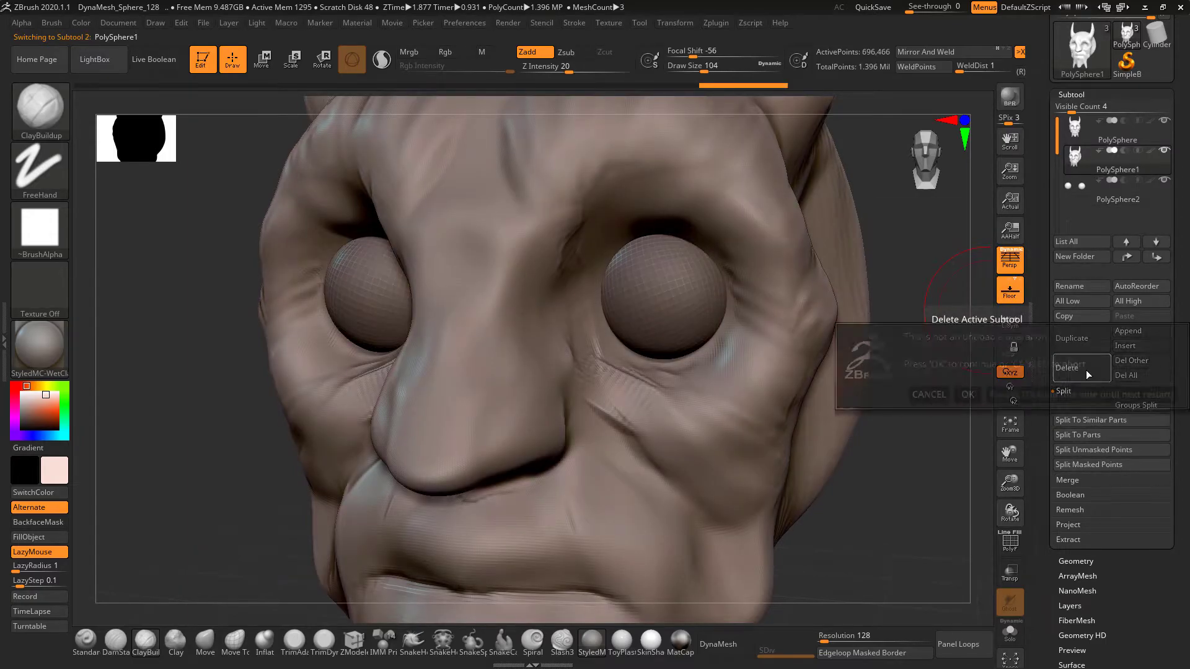
pyautogui.click(967, 394)
# - Make the original head active, set the draw size to 62, and build up smoothed upper eyelids over the eyeballs
pyautogui.moveTo(938, 284)
pyautogui.keyDown('shift'); pyautogui.mouseDown()
pyautogui.moveTo(923, 266)
pyautogui.moveTo(871, 273)
pyautogui.moveTo(900, 270)
pyautogui.moveTo(871, 284)
pyautogui.moveTo(884, 300)
pyautogui.moveTo(855, 297)
pyautogui.mouseUp(); pyautogui.keyUp('shift')
pyautogui.press('ctrl')
pyautogui.keyDown('alt'); pyautogui.click(720, 206); pyautogui.keyUp('alt')
pyautogui.moveTo(866, 236); pyautogui.dragTo(839, 256)
pyautogui.press('space')
pyautogui.moveTo(740, 271); pyautogui.dragTo(731, 272)
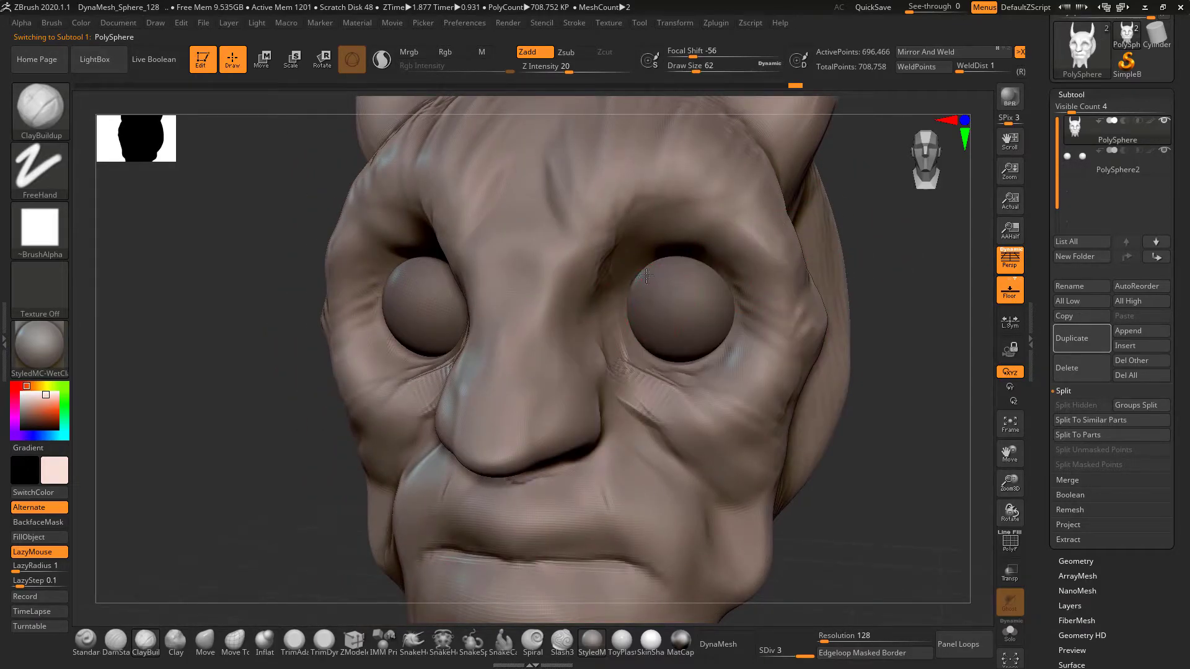
pyautogui.moveTo(655, 265)
pyautogui.mouseDown()
pyautogui.moveTo(690, 263)
pyautogui.moveTo(719, 277)
pyautogui.moveTo(658, 273)
pyautogui.moveTo(733, 297)
pyautogui.moveTo(699, 275)
pyautogui.moveTo(734, 298)
pyautogui.mouseUp()
pyautogui.moveTo(644, 263)
pyautogui.keyDown('shift'); pyautogui.mouseDown()
pyautogui.moveTo(695, 249)
pyautogui.moveTo(738, 296)
pyautogui.mouseUp(); pyautogui.keyUp('shift')
pyautogui.keyDown('shift'); pyautogui.moveTo(860, 258); pyautogui.dragTo(855, 259); pyautogui.keyUp('shift')
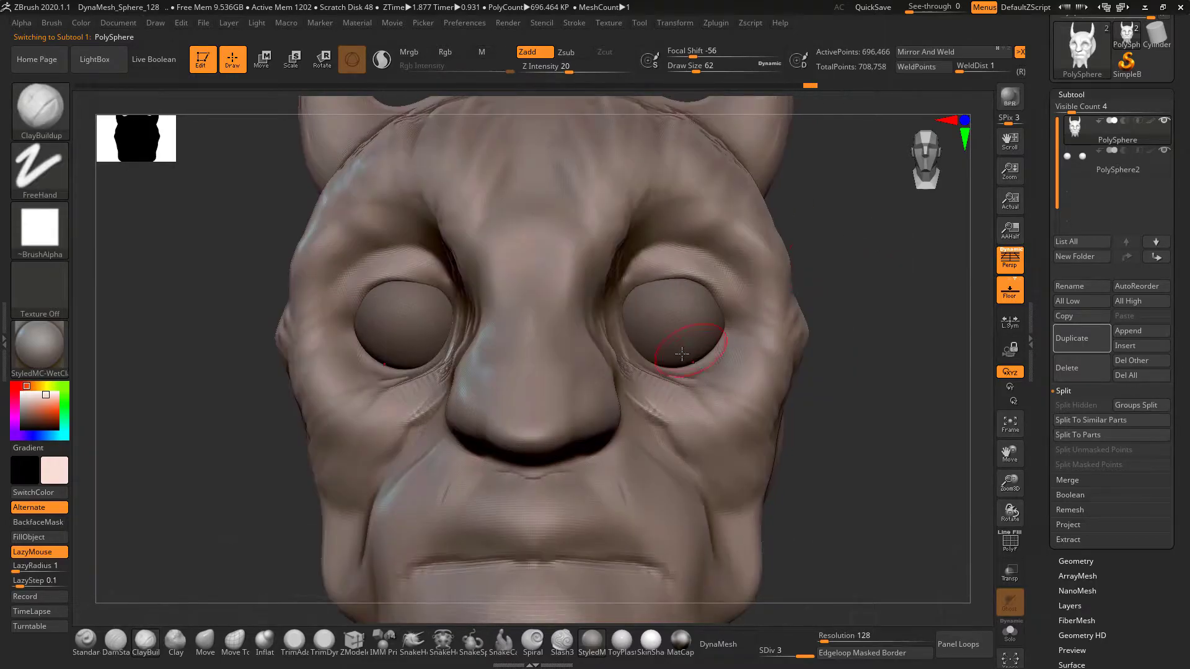
# - Build and smooth the lower eyelids with ClayBuildup, and refine their rims with the Standard brush
pyautogui.moveTo(649, 347)
pyautogui.mouseDown()
pyautogui.moveTo(684, 366)
pyautogui.moveTo(725, 355)
pyautogui.moveTo(638, 363)
pyautogui.moveTo(719, 349)
pyautogui.moveTo(686, 348)
pyautogui.moveTo(702, 364)
pyautogui.mouseUp()
pyautogui.moveTo(748, 357); pyautogui.dragTo(717, 332, button='right')
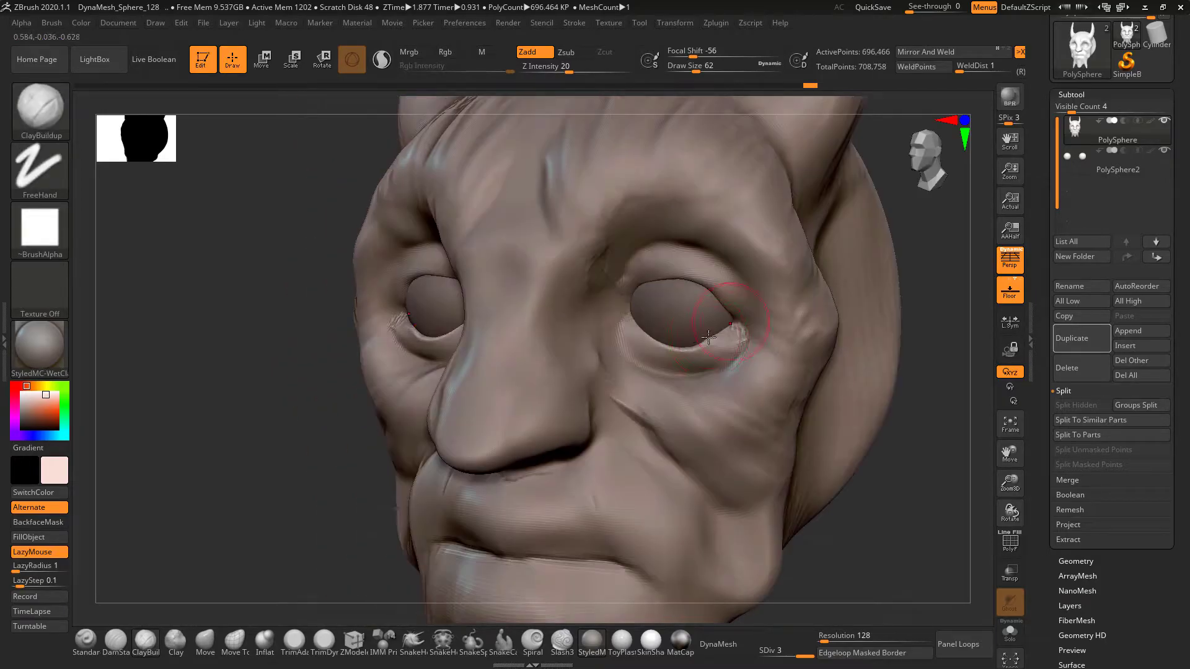
pyautogui.moveTo(675, 343)
pyautogui.mouseDown()
pyautogui.moveTo(722, 342)
pyautogui.moveTo(648, 346)
pyautogui.moveTo(712, 339)
pyautogui.moveTo(674, 341)
pyautogui.mouseUp()
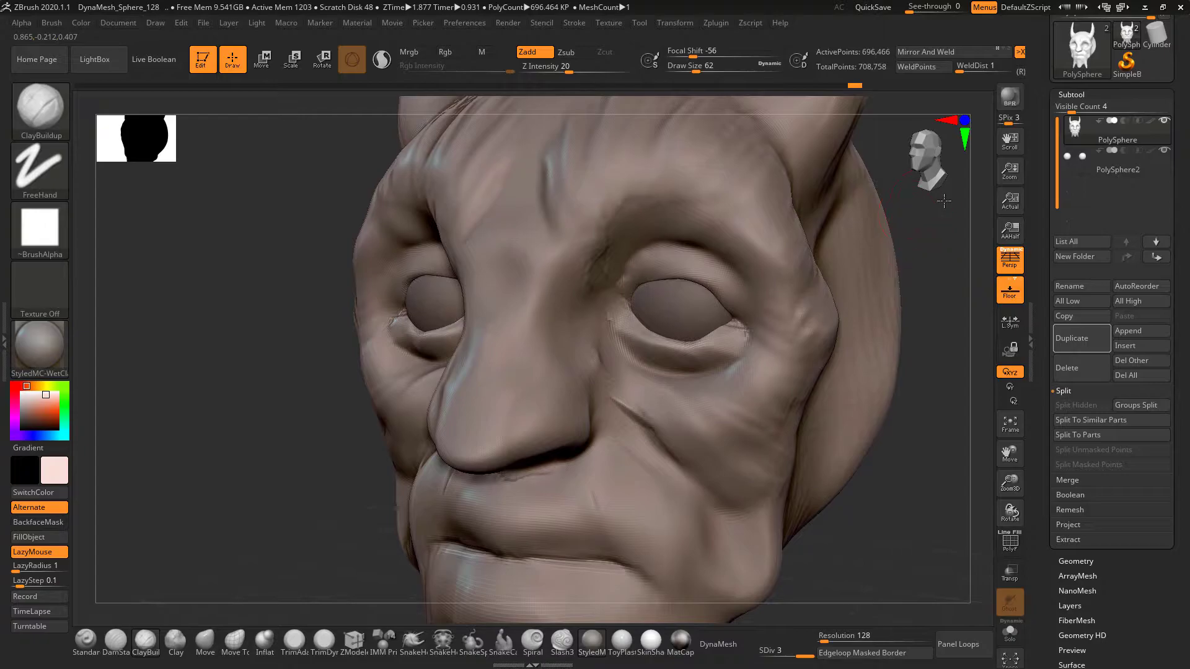
pyautogui.moveTo(942, 201); pyautogui.dragTo(979, 208)
pyautogui.keyDown('shift'); pyautogui.moveTo(717, 345); pyautogui.dragTo(697, 363); pyautogui.keyUp('shift')
pyautogui.moveTo(866, 308); pyautogui.dragTo(796, 348)
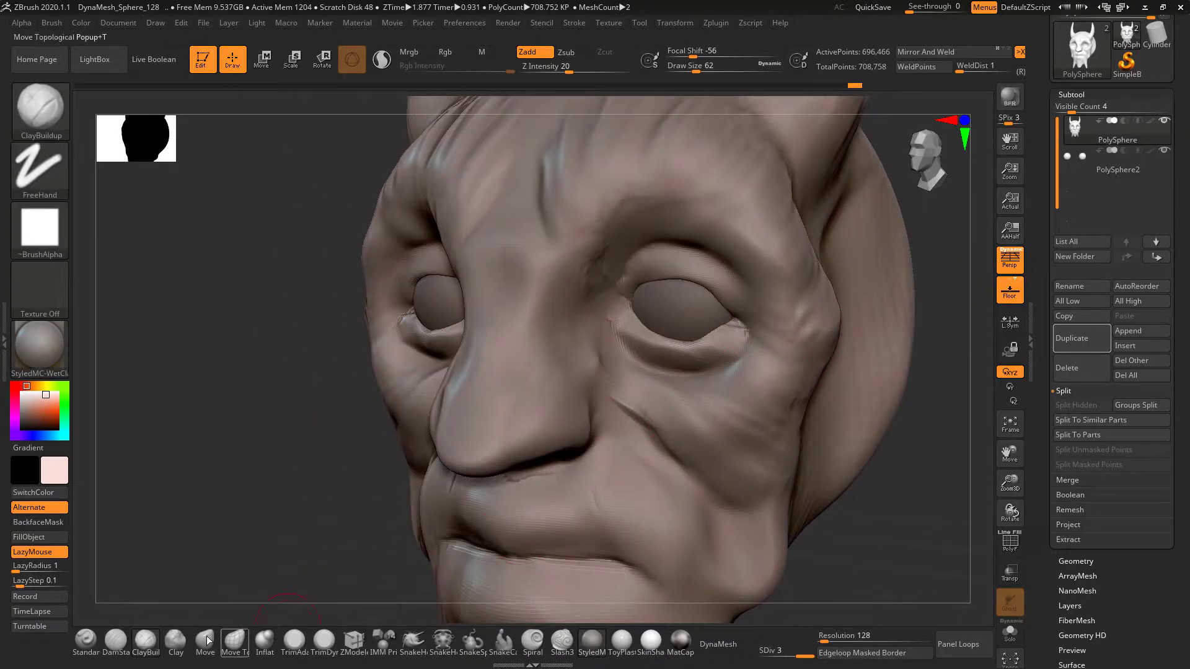
pyautogui.click(86, 640)
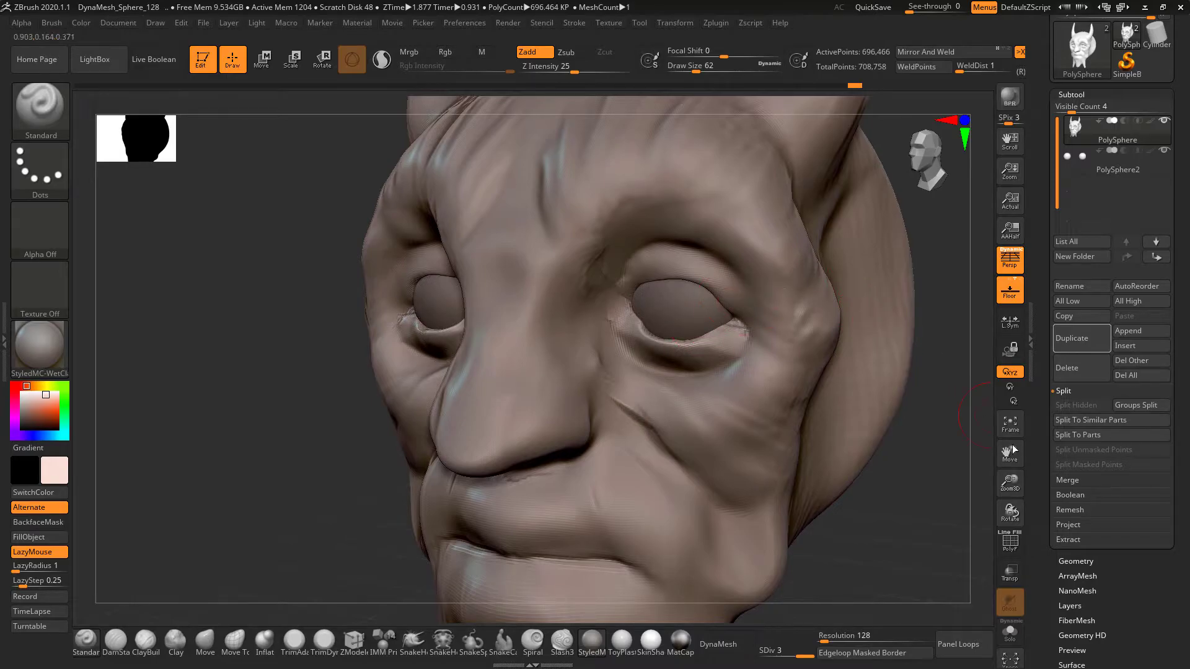
# - Isolate the head in Solo mode, smooth the surface inside the eye openings, and show the eyeballs again
pyautogui.click(1019, 627)
pyautogui.moveTo(911, 455)
pyautogui.mouseDown()
pyautogui.moveTo(911, 485)
pyautogui.moveTo(825, 471)
pyautogui.mouseUp()
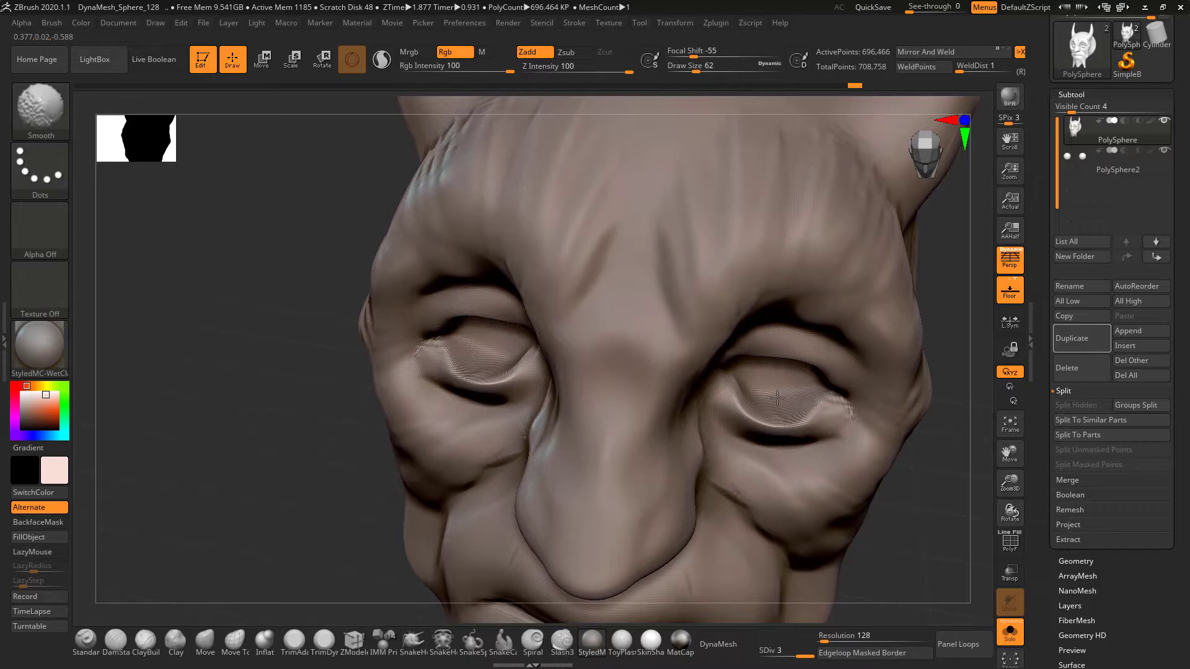
pyautogui.keyDown('shift'); pyautogui.moveTo(932, 284); pyautogui.dragTo(782, 273); pyautogui.keyUp('shift')
pyautogui.click(1010, 630)
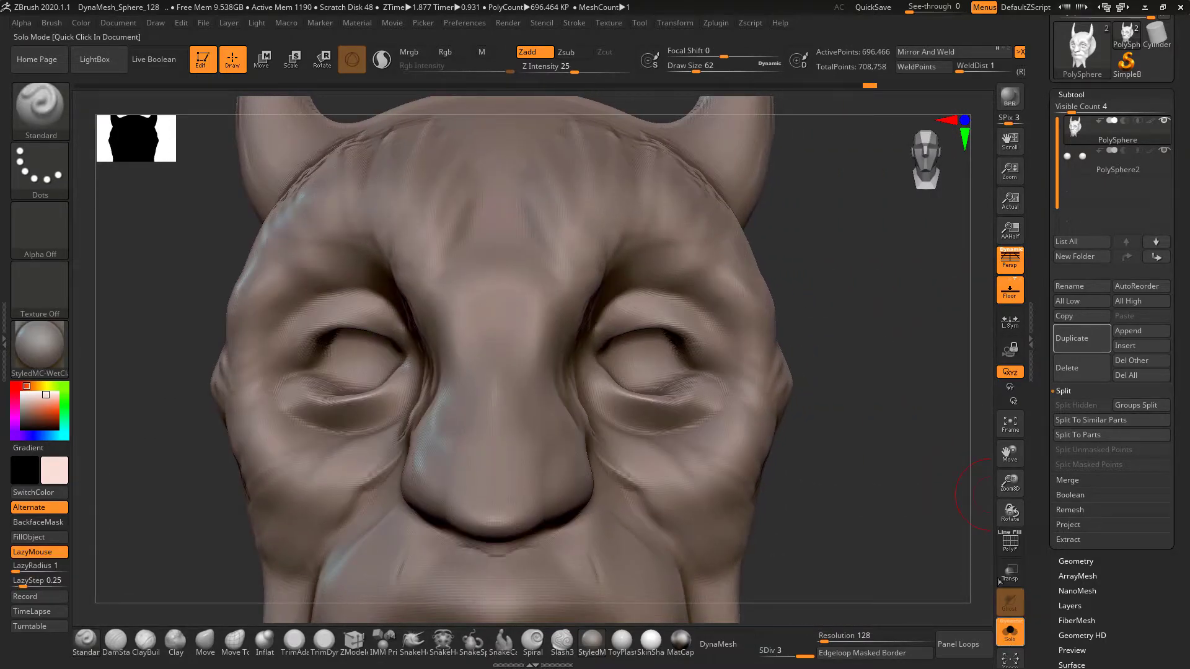
# - Open the head's Geometry settings and carve a wrinkle beneath the eye with the DamStandard brush
pyautogui.moveTo(858, 348)
pyautogui.mouseDown()
pyautogui.moveTo(877, 345)
pyautogui.moveTo(839, 273)
pyautogui.moveTo(863, 298)
pyautogui.moveTo(803, 321)
pyautogui.moveTo(855, 313)
pyautogui.moveTo(935, 326)
pyautogui.moveTo(850, 322)
pyautogui.moveTo(881, 335)
pyautogui.moveTo(961, 337)
pyautogui.moveTo(884, 467)
pyautogui.moveTo(912, 428)
pyautogui.mouseUp()
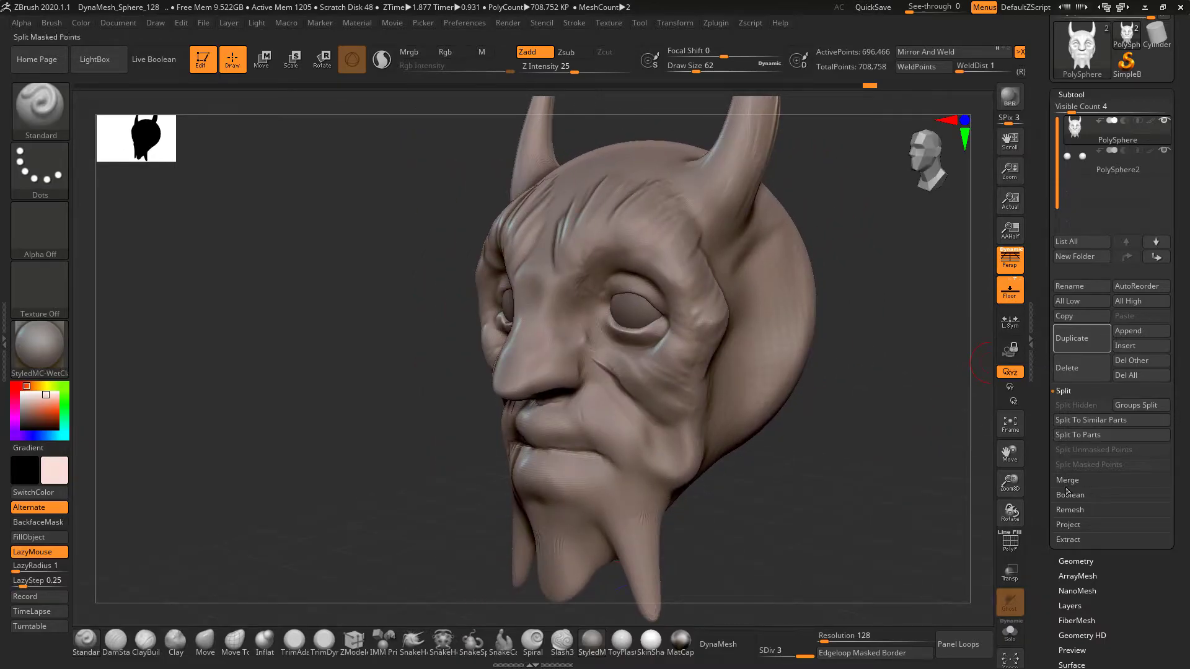
pyautogui.click(1067, 561)
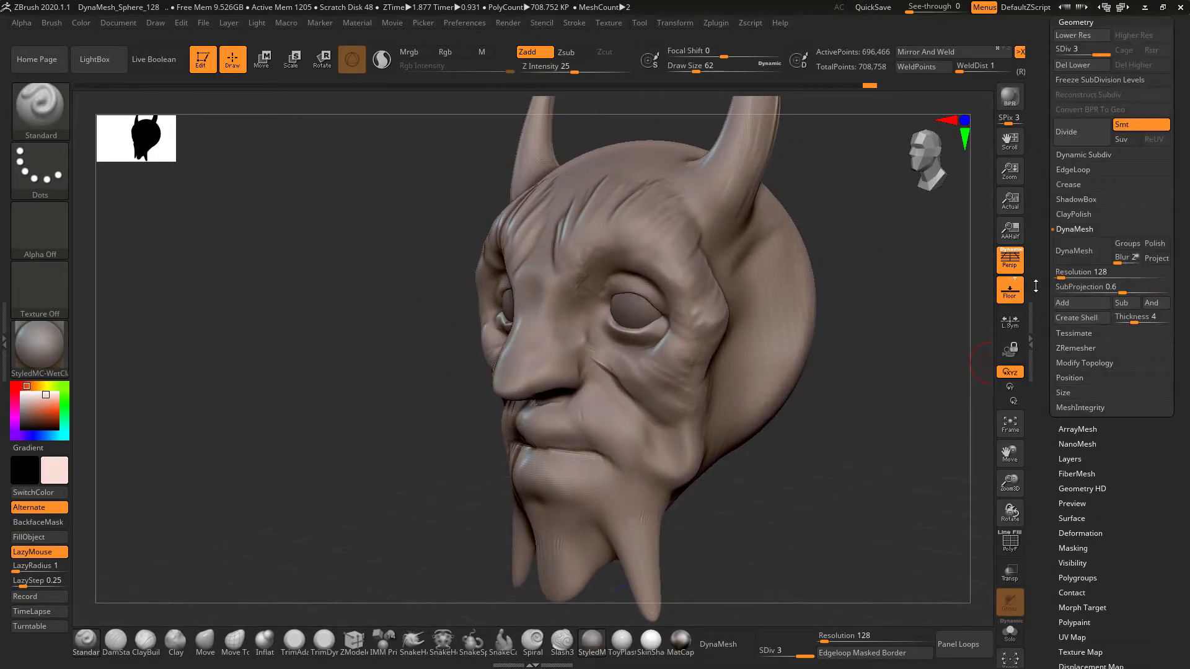
pyautogui.moveTo(1049, 159); pyautogui.dragTo(1050, 270)
pyautogui.keyDown('shift'); pyautogui.moveTo(892, 349); pyautogui.dragTo(876, 396); pyautogui.keyUp('shift')
pyautogui.keyDown('shift'); pyautogui.moveTo(880, 328); pyautogui.dragTo(875, 352); pyautogui.keyUp('shift')
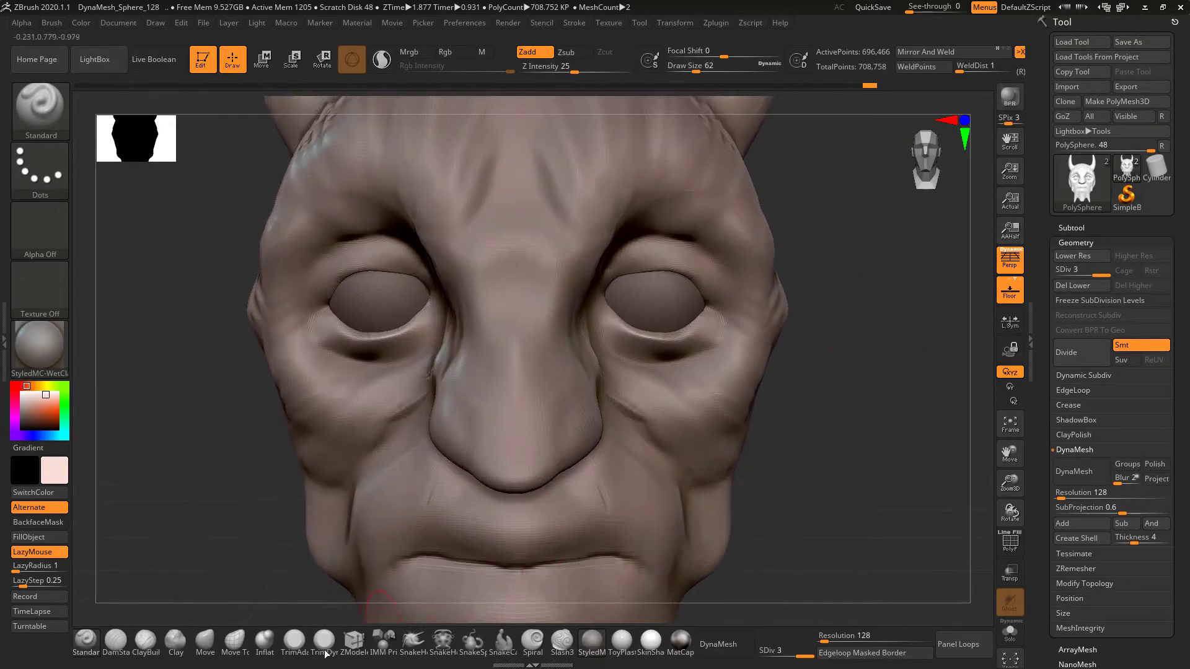
pyautogui.click(119, 639)
pyautogui.moveTo(640, 395)
pyautogui.mouseDown()
pyautogui.moveTo(674, 436)
pyautogui.moveTo(679, 464)
pyautogui.moveTo(684, 437)
pyautogui.mouseUp()
pyautogui.moveTo(886, 366); pyautogui.dragTo(744, 378)
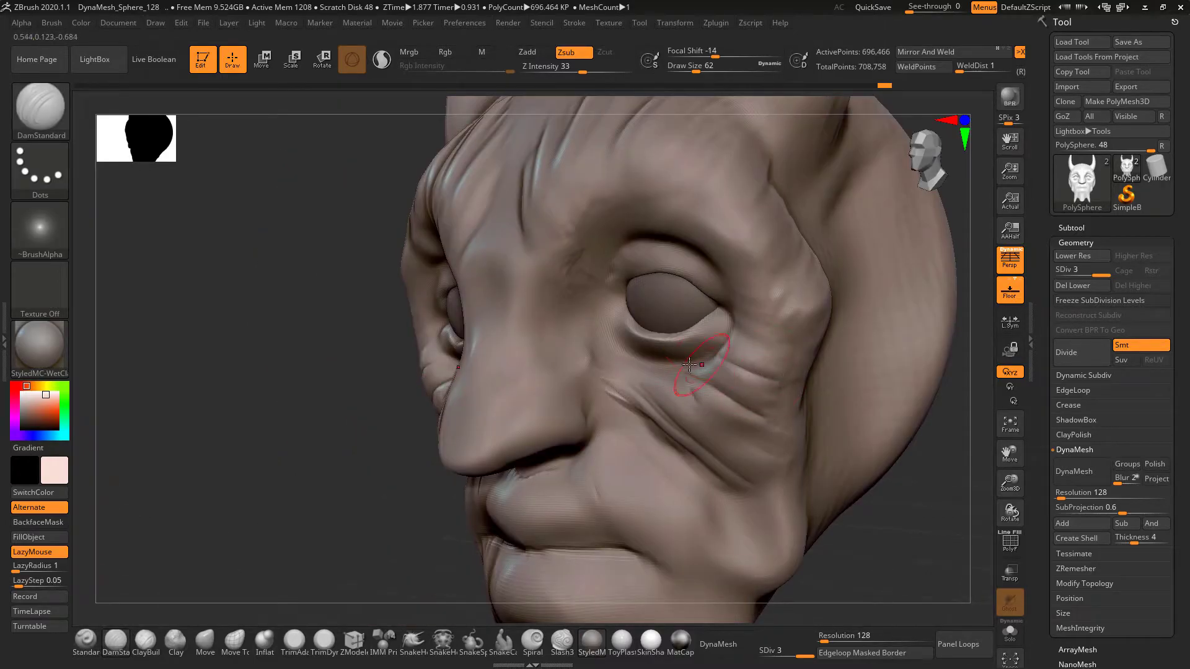
# - Set the draw size to 51 and carve creases along the upper and lower eyelids, smoothing above the eye
pyautogui.moveTo(910, 494)
pyautogui.mouseDown()
pyautogui.moveTo(930, 473)
pyautogui.moveTo(886, 520)
pyautogui.mouseUp()
pyautogui.press('space')
pyautogui.moveTo(651, 310); pyautogui.dragTo(645, 309)
pyautogui.moveTo(937, 345); pyautogui.dragTo(650, 291)
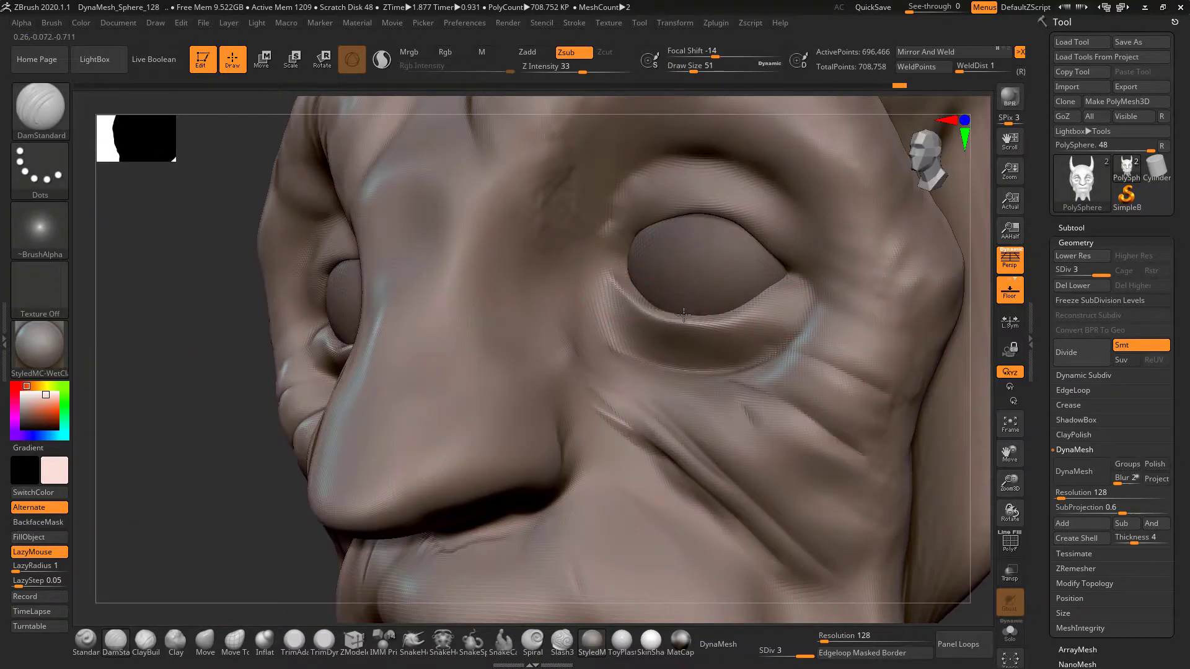
pyautogui.moveTo(706, 326); pyautogui.dragTo(779, 298)
pyautogui.moveTo(624, 246)
pyautogui.mouseDown()
pyautogui.moveTo(668, 216)
pyautogui.moveTo(732, 204)
pyautogui.moveTo(789, 243)
pyautogui.moveTo(759, 217)
pyautogui.mouseUp()
pyautogui.keyDown('shift'); pyautogui.moveTo(280, 501); pyautogui.dragTo(709, 174); pyautogui.keyUp('shift')
pyautogui.moveTo(625, 158)
pyautogui.mouseDown()
pyautogui.moveTo(684, 146)
pyautogui.moveTo(818, 186)
pyautogui.mouseUp()
# - Carve fine wrinkles above the mouth and define the upper lip's outer edge with DamStandard
pyautogui.keyDown('alt'); pyautogui.moveTo(947, 232); pyautogui.dragTo(713, 267); pyautogui.keyUp('alt')
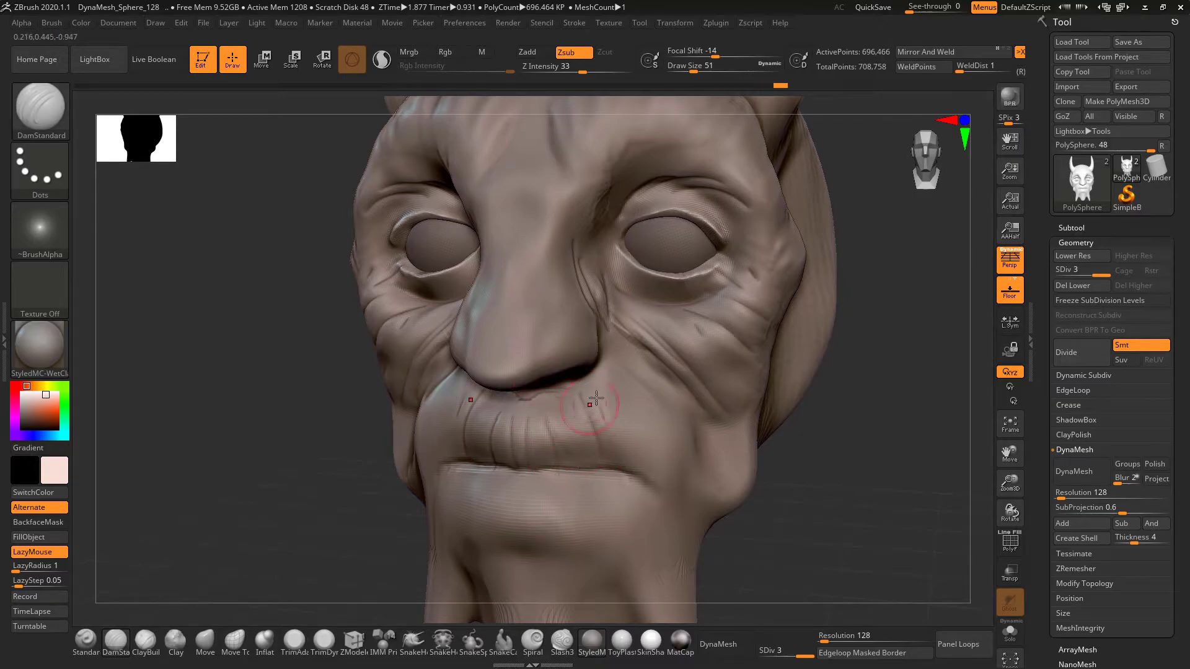
pyautogui.moveTo(580, 428); pyautogui.dragTo(527, 447)
pyautogui.moveTo(603, 427); pyautogui.dragTo(645, 428)
pyautogui.moveTo(834, 451)
pyautogui.keyDown('shift'); pyautogui.mouseDown()
pyautogui.moveTo(810, 478)
pyautogui.moveTo(829, 464)
pyautogui.mouseUp(); pyautogui.keyUp('shift')
pyautogui.moveTo(577, 394)
pyautogui.mouseDown()
pyautogui.moveTo(662, 391)
pyautogui.moveTo(713, 441)
pyautogui.mouseUp()
pyautogui.moveTo(593, 404)
pyautogui.mouseDown()
pyautogui.moveTo(676, 397)
pyautogui.moveTo(707, 437)
pyautogui.moveTo(630, 382)
pyautogui.mouseUp()
pyautogui.keyDown('shift'); pyautogui.moveTo(668, 443); pyautogui.dragTo(678, 441); pyautogui.keyUp('shift')
# - Carve the lower lip's outline with repeated DamStandard strokes and smooth along it
pyautogui.moveTo(538, 503)
pyautogui.mouseDown()
pyautogui.moveTo(655, 479)
pyautogui.moveTo(692, 452)
pyautogui.mouseUp()
pyautogui.moveTo(548, 503); pyautogui.dragTo(688, 455)
pyautogui.moveTo(549, 503)
pyautogui.mouseDown()
pyautogui.moveTo(631, 488)
pyautogui.moveTo(690, 451)
pyautogui.mouseUp()
pyautogui.moveTo(545, 502)
pyautogui.keyDown('shift'); pyautogui.mouseDown()
pyautogui.moveTo(602, 499)
pyautogui.moveTo(692, 458)
pyautogui.mouseUp(); pyautogui.keyUp('shift')
# - Set the draw size to 74 and smooth the chin area below the lower lip
pyautogui.moveTo(848, 427)
pyautogui.mouseDown()
pyautogui.moveTo(882, 417)
pyautogui.moveTo(824, 397)
pyautogui.moveTo(797, 414)
pyautogui.moveTo(839, 414)
pyautogui.moveTo(841, 386)
pyautogui.moveTo(850, 406)
pyautogui.moveTo(830, 391)
pyautogui.mouseUp()
pyautogui.press('space')
pyautogui.moveTo(785, 347); pyautogui.dragTo(790, 349)
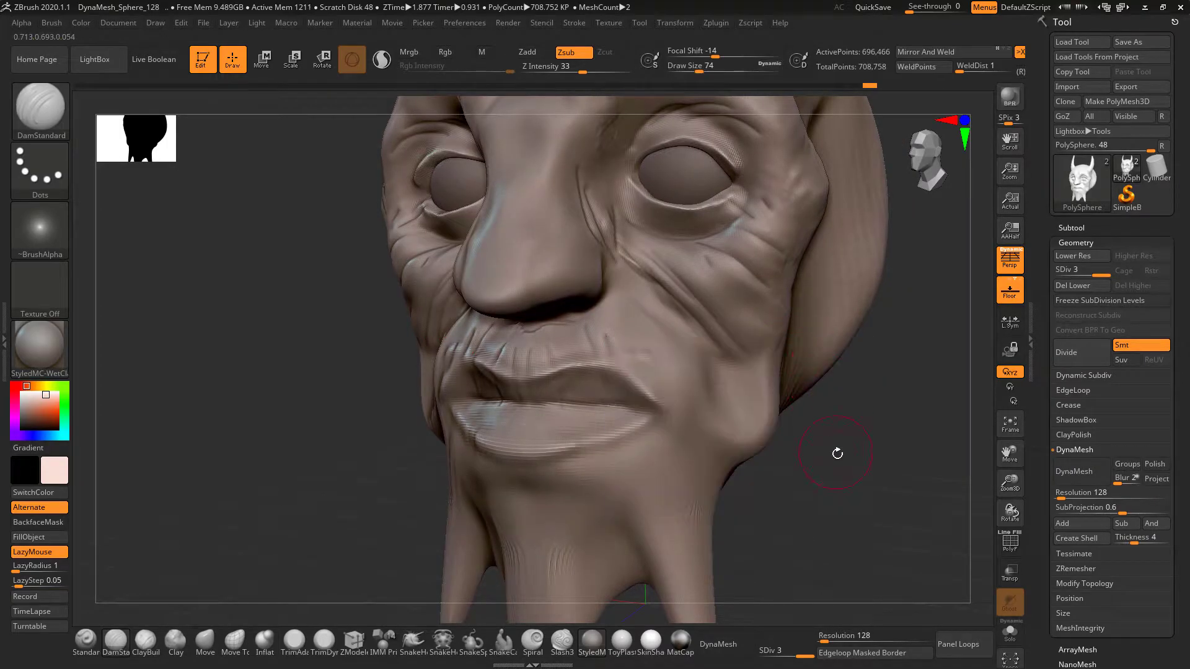
pyautogui.moveTo(837, 453); pyautogui.dragTo(724, 420)
pyautogui.moveTo(797, 491)
pyautogui.keyDown('alt'); pyautogui.mouseDown()
pyautogui.moveTo(805, 438)
pyautogui.moveTo(868, 441)
pyautogui.mouseUp(); pyautogui.keyUp('alt')
pyautogui.keyDown('shift'); pyautogui.moveTo(616, 419); pyautogui.dragTo(615, 523); pyautogui.keyUp('shift')
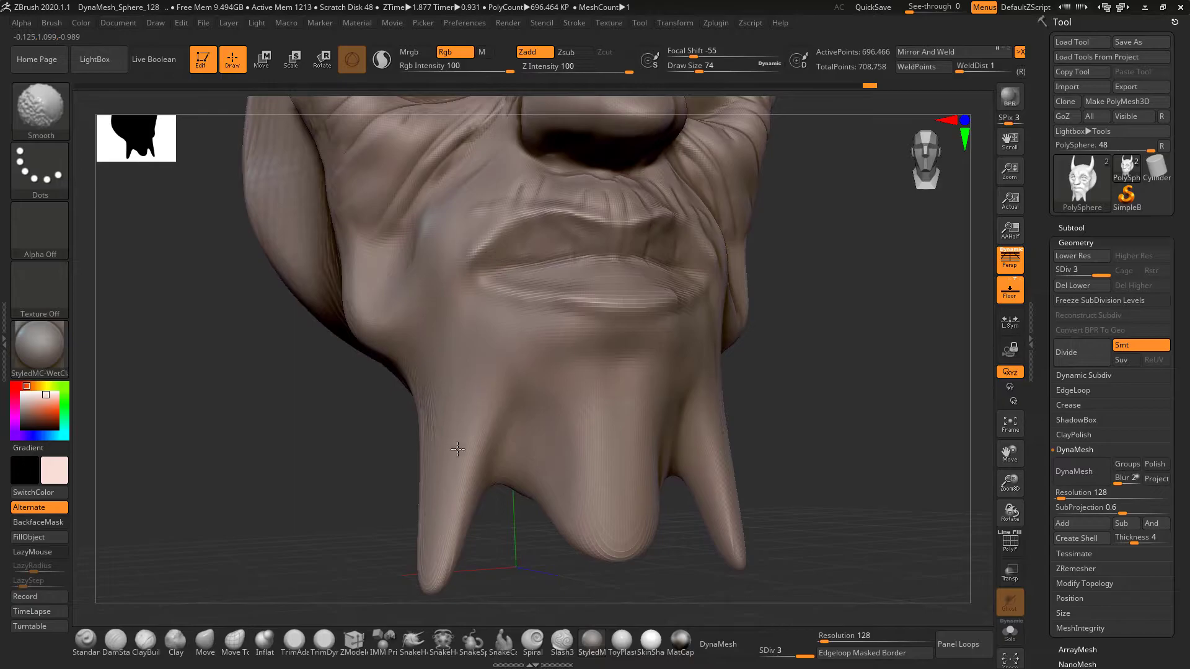
pyautogui.moveTo(561, 449)
pyautogui.mouseDown()
pyautogui.moveTo(800, 356)
pyautogui.moveTo(825, 374)
pyautogui.moveTo(765, 355)
pyautogui.moveTo(810, 383)
pyautogui.mouseUp()
pyautogui.press('shift')
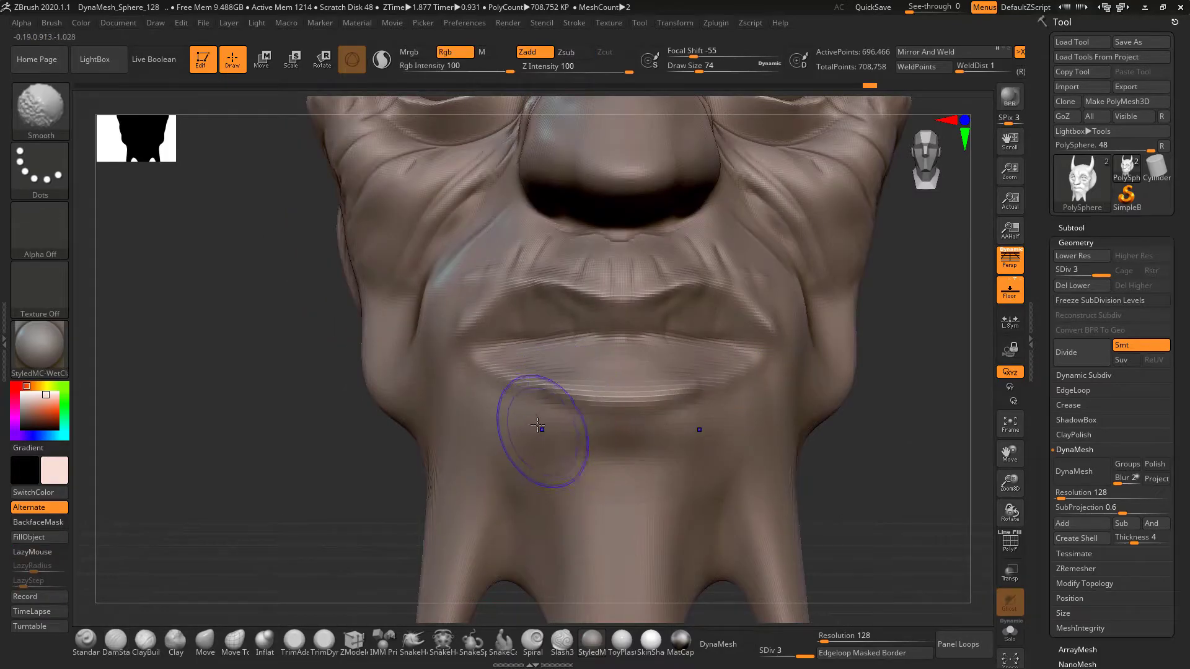
# - Carve long vertical grooves down the central beard and the side beard spikes with DamStandard
pyautogui.moveTo(905, 348)
pyautogui.keyDown('alt'); pyautogui.mouseDown()
pyautogui.moveTo(853, 340)
pyautogui.moveTo(825, 243)
pyautogui.mouseUp(); pyautogui.keyUp('alt')
pyautogui.moveTo(646, 359); pyautogui.dragTo(650, 477)
pyautogui.moveTo(612, 372); pyautogui.dragTo(609, 522)
pyautogui.moveTo(585, 357); pyautogui.dragTo(563, 580)
pyautogui.moveTo(542, 388); pyautogui.dragTo(566, 577)
pyautogui.moveTo(665, 346); pyautogui.dragTo(721, 525)
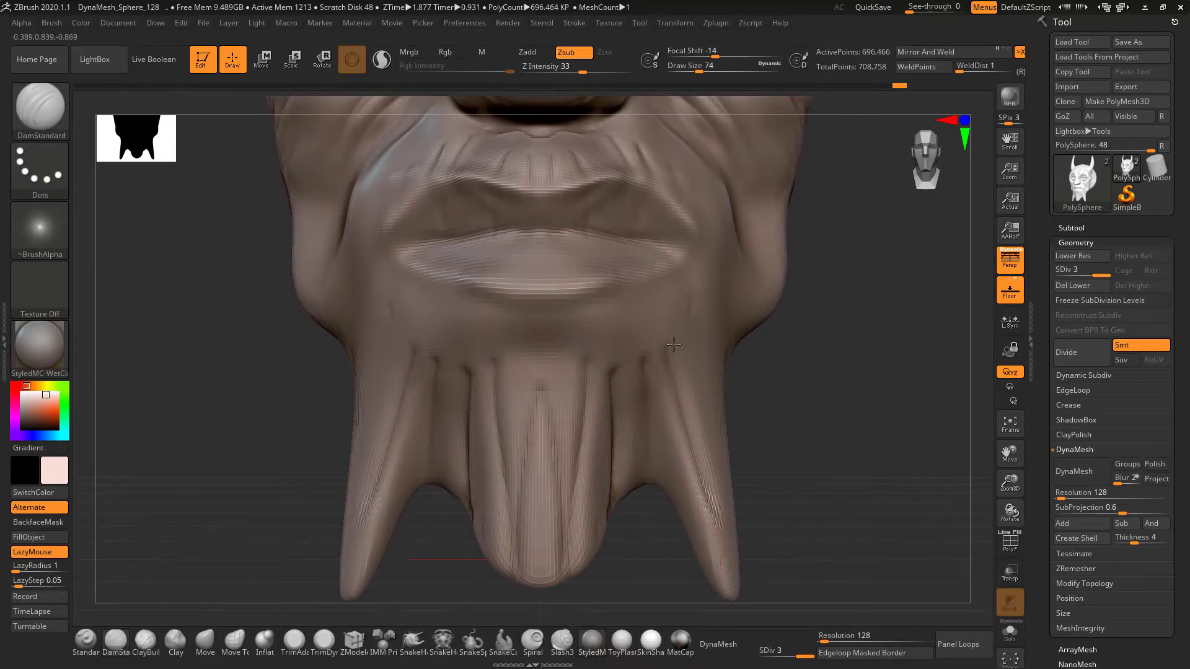
# - Carve short creases at the top of the beard, across the chin and along the jaw
pyautogui.moveTo(686, 308); pyautogui.dragTo(659, 375)
pyautogui.moveTo(667, 363); pyautogui.dragTo(638, 367)
pyautogui.moveTo(691, 283); pyautogui.dragTo(669, 348)
pyautogui.moveTo(613, 318)
pyautogui.mouseDown()
pyautogui.moveTo(588, 352)
pyautogui.moveTo(542, 376)
pyautogui.mouseUp()
pyautogui.moveTo(751, 267); pyautogui.dragTo(751, 310)
# - Carve frown lines over the nose bridge, between the brows and up the forehead
pyautogui.moveTo(837, 374); pyautogui.dragTo(790, 340)
pyautogui.keyDown('alt'); pyautogui.moveTo(815, 187); pyautogui.dragTo(833, 332); pyautogui.keyUp('alt')
pyautogui.moveTo(502, 397); pyautogui.dragTo(523, 254)
pyautogui.moveTo(538, 189)
pyautogui.mouseDown()
pyautogui.moveTo(522, 350)
pyautogui.moveTo(568, 238)
pyautogui.mouseUp()
pyautogui.moveTo(502, 200)
pyautogui.mouseDown()
pyautogui.moveTo(562, 299)
pyautogui.moveTo(555, 182)
pyautogui.mouseUp()
pyautogui.moveTo(606, 275); pyautogui.dragTo(585, 163)
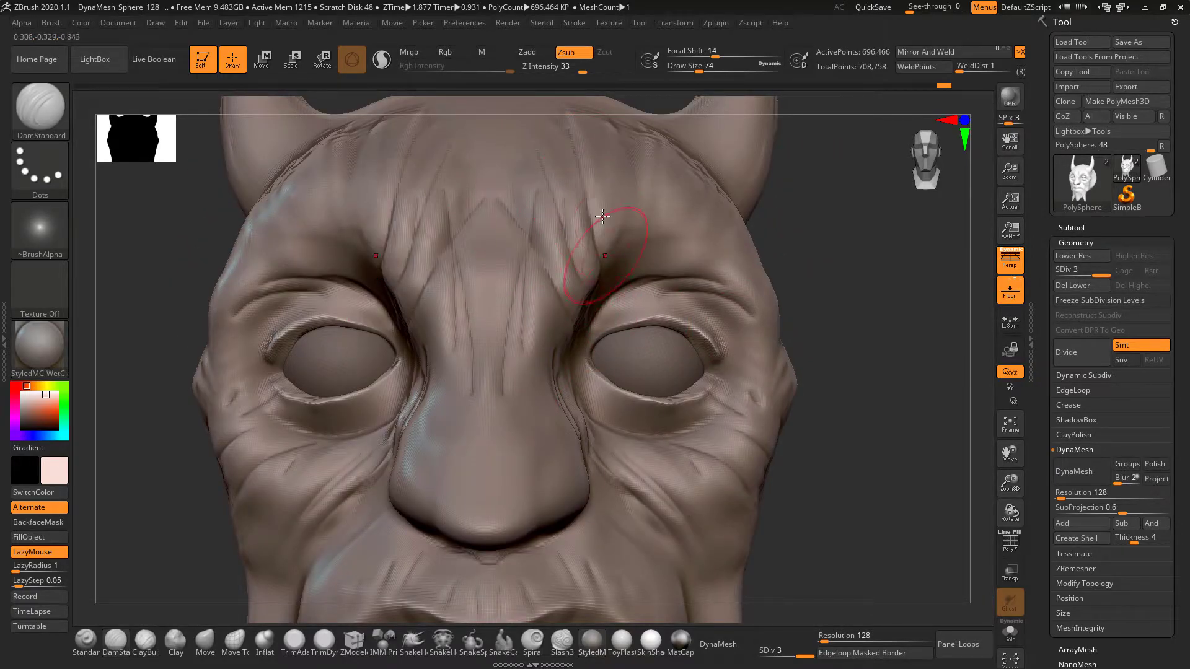
pyautogui.moveTo(627, 241); pyautogui.dragTo(607, 158)
pyautogui.moveTo(668, 249)
pyautogui.mouseDown()
pyautogui.moveTo(653, 163)
pyautogui.moveTo(666, 253)
pyautogui.mouseUp()
# - Drop the head to subdivision level 1 and carve and smooth a groove down the forehead
pyautogui.keyDown('alt'); pyautogui.moveTo(852, 229); pyautogui.dragTo(706, 207); pyautogui.keyUp('alt')
pyautogui.keyDown('shift'); pyautogui.moveTo(817, 178); pyautogui.dragTo(836, 294); pyautogui.keyUp('shift')
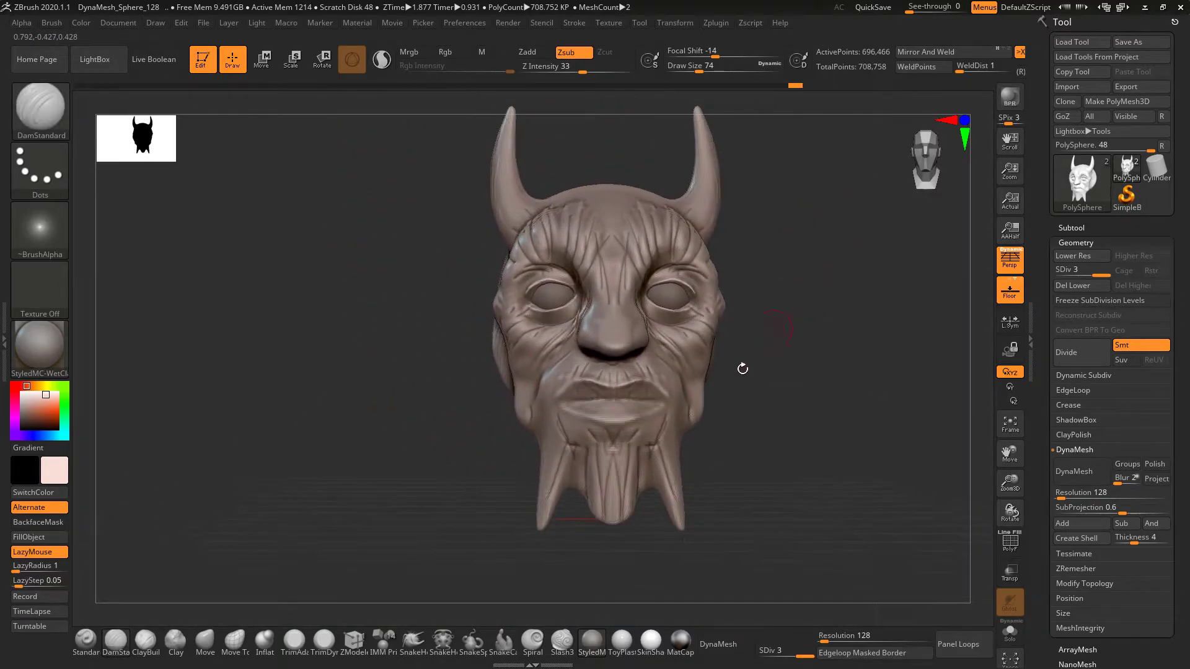
pyautogui.moveTo(807, 655); pyautogui.dragTo(758, 649)
pyautogui.keyDown('alt'); pyautogui.moveTo(816, 318); pyautogui.dragTo(804, 398); pyautogui.keyUp('alt')
pyautogui.keyDown('alt'); pyautogui.moveTo(805, 287); pyautogui.dragTo(818, 378); pyautogui.keyUp('alt')
pyautogui.moveTo(826, 316); pyautogui.dragTo(769, 331)
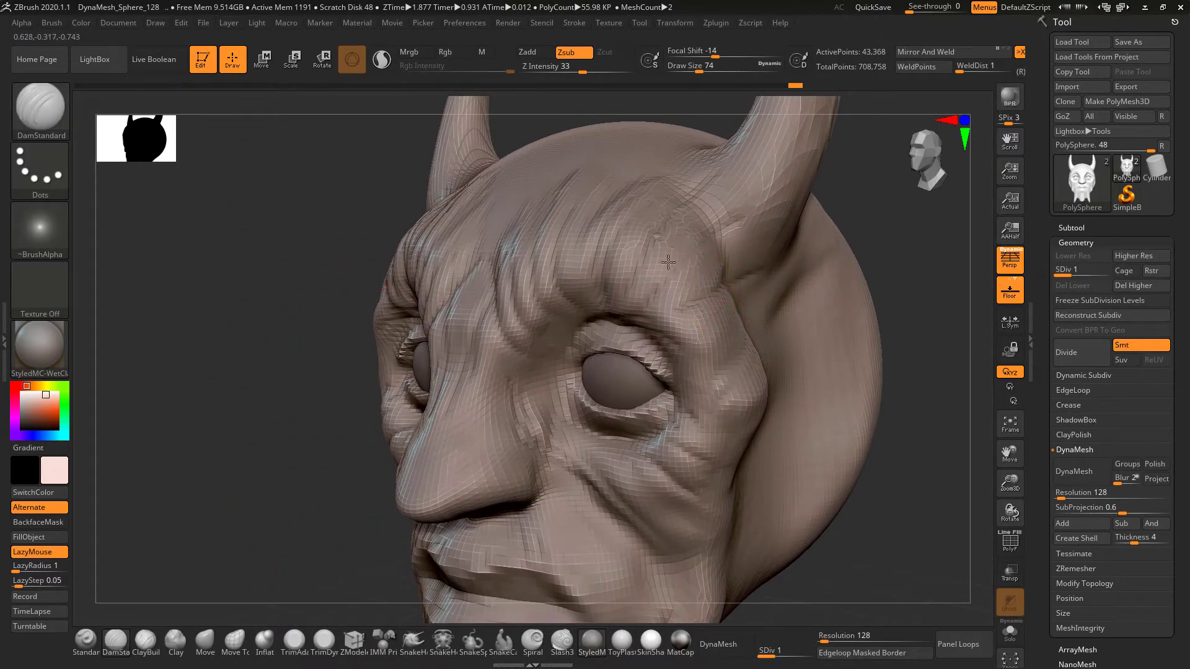
pyautogui.moveTo(859, 212); pyautogui.dragTo(889, 362)
pyautogui.moveTo(539, 180); pyautogui.dragTo(567, 403)
pyautogui.keyDown('shift'); pyautogui.moveTo(560, 310); pyautogui.dragTo(538, 229); pyautogui.keyUp('shift')
# - Carve a wrinkle outward from the outer corner of the eye at subdivision level 1
pyautogui.moveTo(816, 266)
pyautogui.keyDown('shift'); pyautogui.mouseDown()
pyautogui.moveTo(834, 310)
pyautogui.moveTo(823, 197)
pyautogui.moveTo(849, 361)
pyautogui.moveTo(849, 380)
pyautogui.moveTo(831, 376)
pyautogui.moveTo(844, 361)
pyautogui.mouseUp(); pyautogui.keyUp('shift')
pyautogui.keyDown('alt'); pyautogui.moveTo(850, 293); pyautogui.dragTo(858, 397); pyautogui.keyUp('alt')
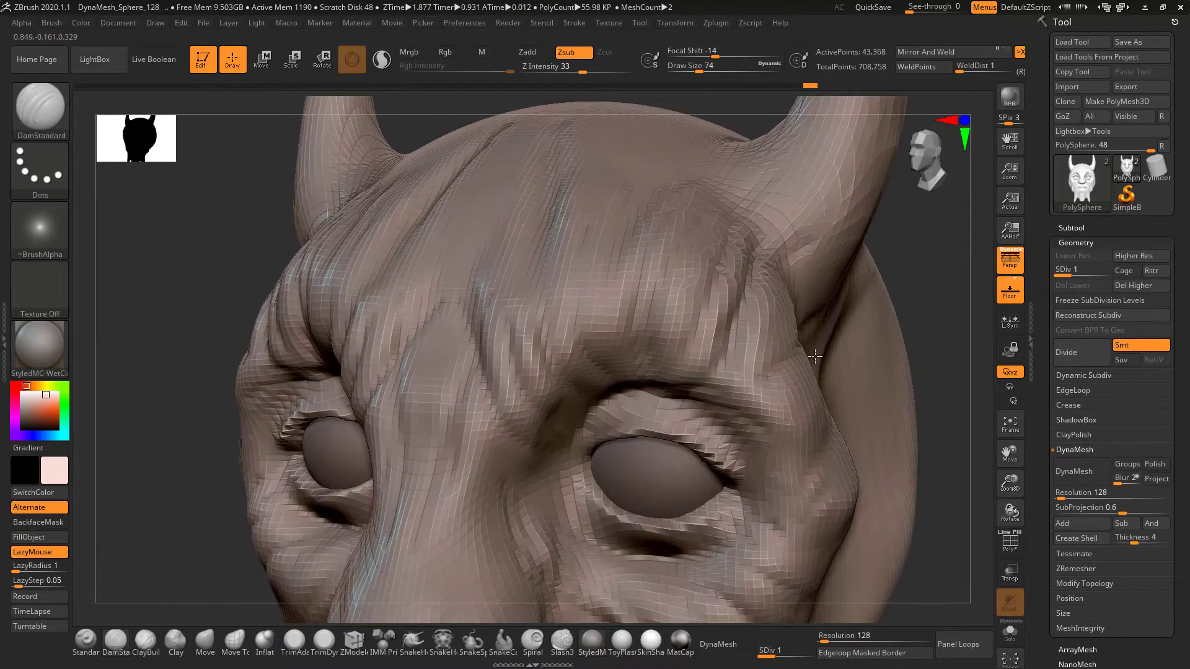
pyautogui.moveTo(747, 449); pyautogui.dragTo(839, 448)
pyautogui.moveTo(923, 385)
pyautogui.mouseDown()
pyautogui.moveTo(929, 322)
pyautogui.moveTo(818, 307)
pyautogui.moveTo(889, 311)
pyautogui.moveTo(834, 316)
pyautogui.moveTo(844, 322)
pyautogui.mouseUp()
pyautogui.keyDown('shift'); pyautogui.moveTo(816, 418); pyautogui.dragTo(774, 532); pyautogui.keyUp('shift')
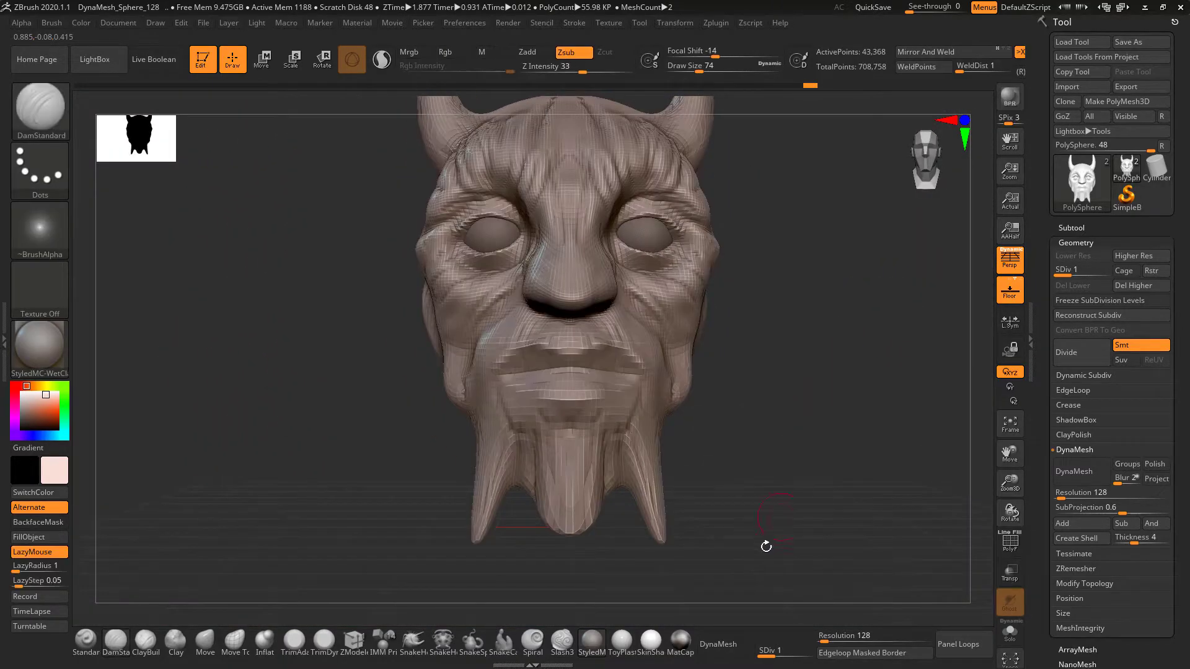
# - Return the head to subdivision level 3 and view the whole face from the front
pyautogui.press('d')
pyautogui.press('d')
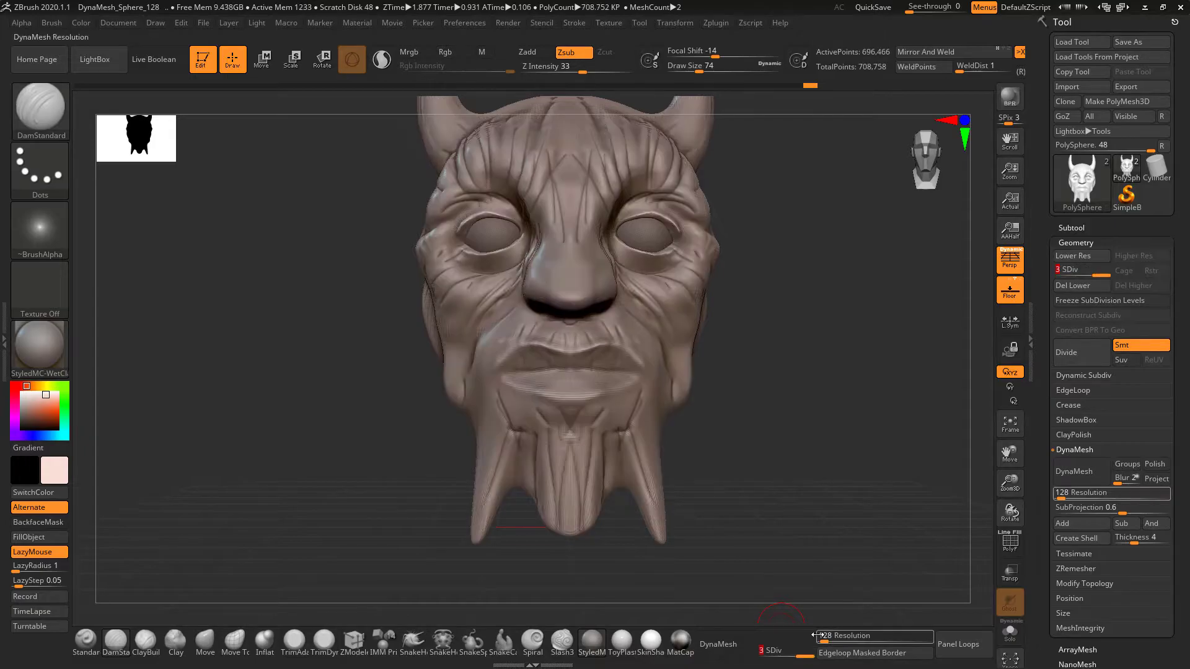
pyautogui.moveTo(794, 419); pyautogui.dragTo(792, 404)
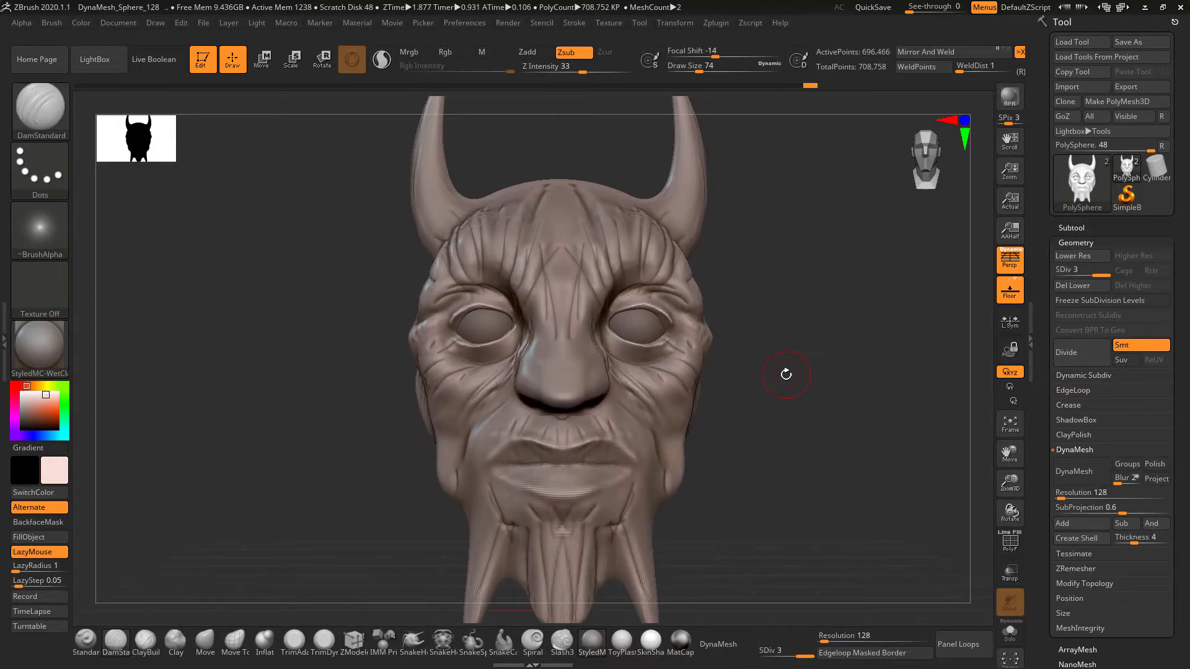
# - Switch to File Explorer and browse to the 3D print folder inside 3D Projects on the D: drive
pyautogui.click(101, 60)
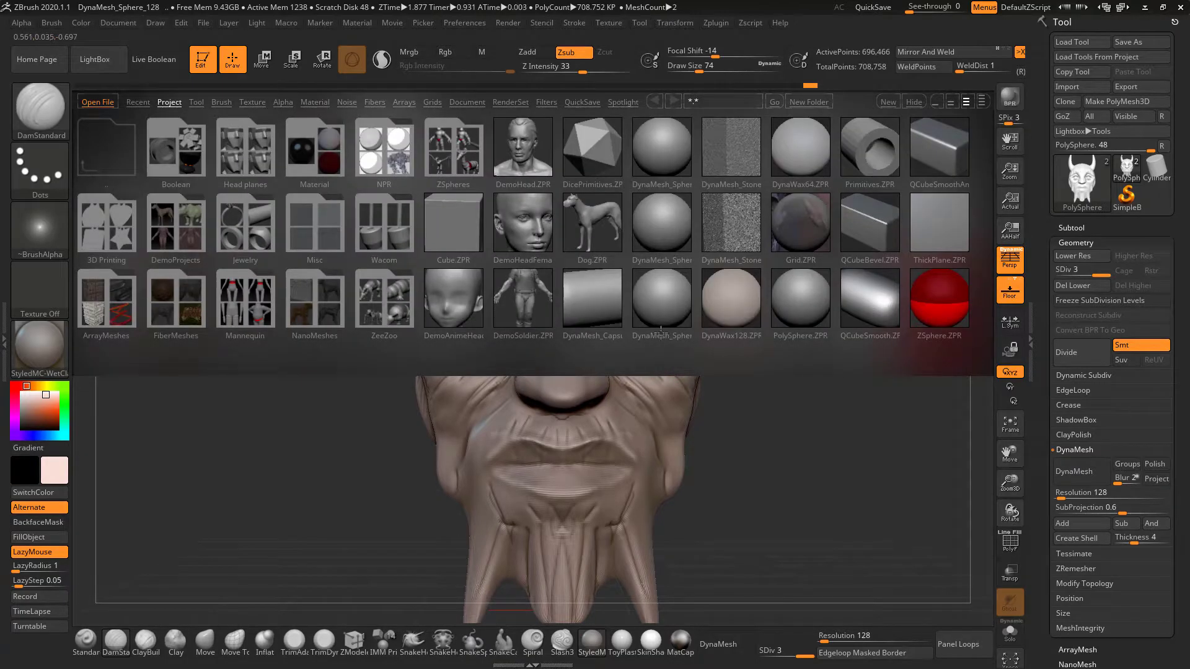
pyautogui.moveTo(784, 216); pyautogui.dragTo(763, 268)
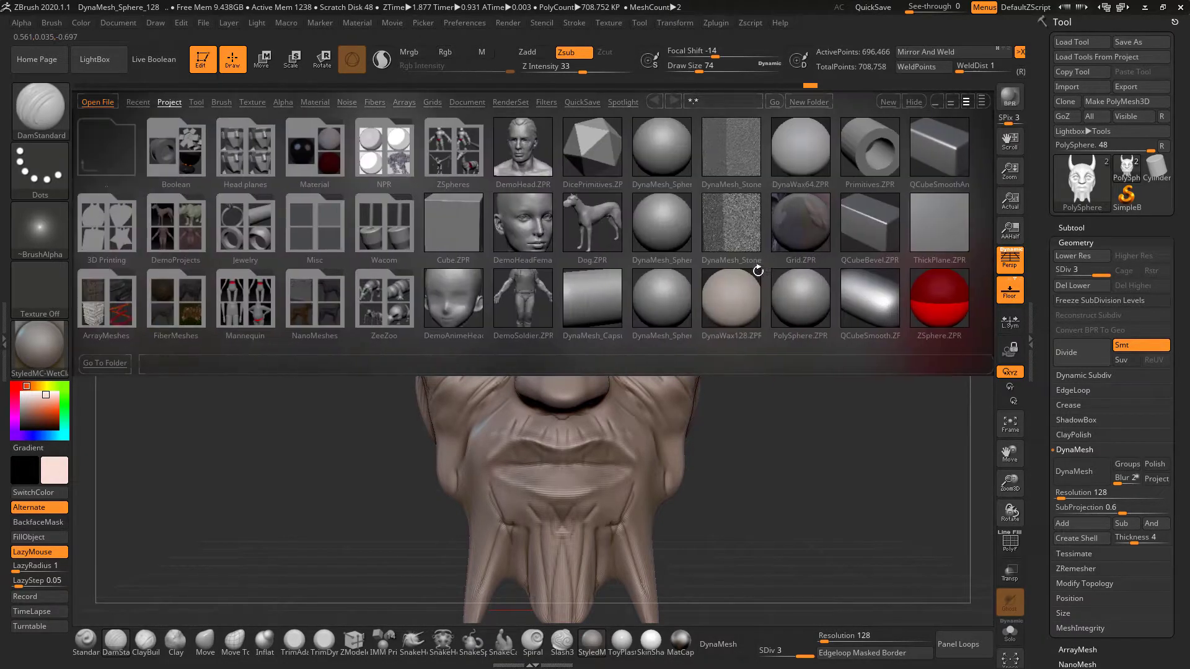
pyautogui.hotkey('alt', 'Tab')
pyautogui.press('Tab')
pyautogui.press('Tab')
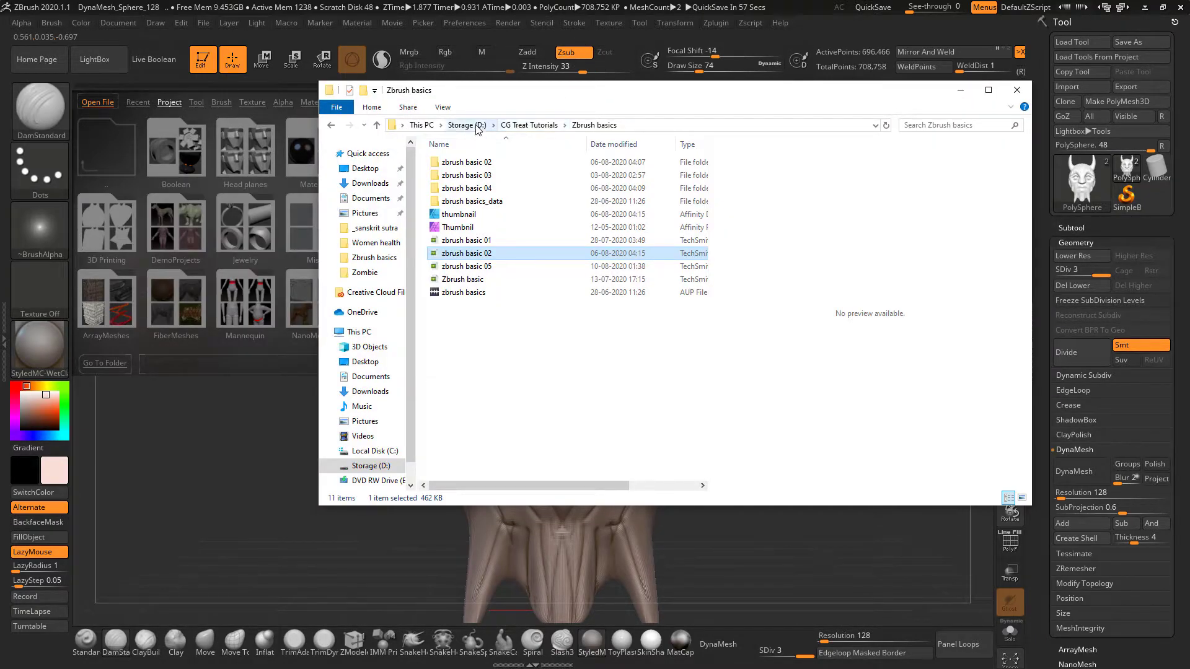
pyautogui.click(466, 126)
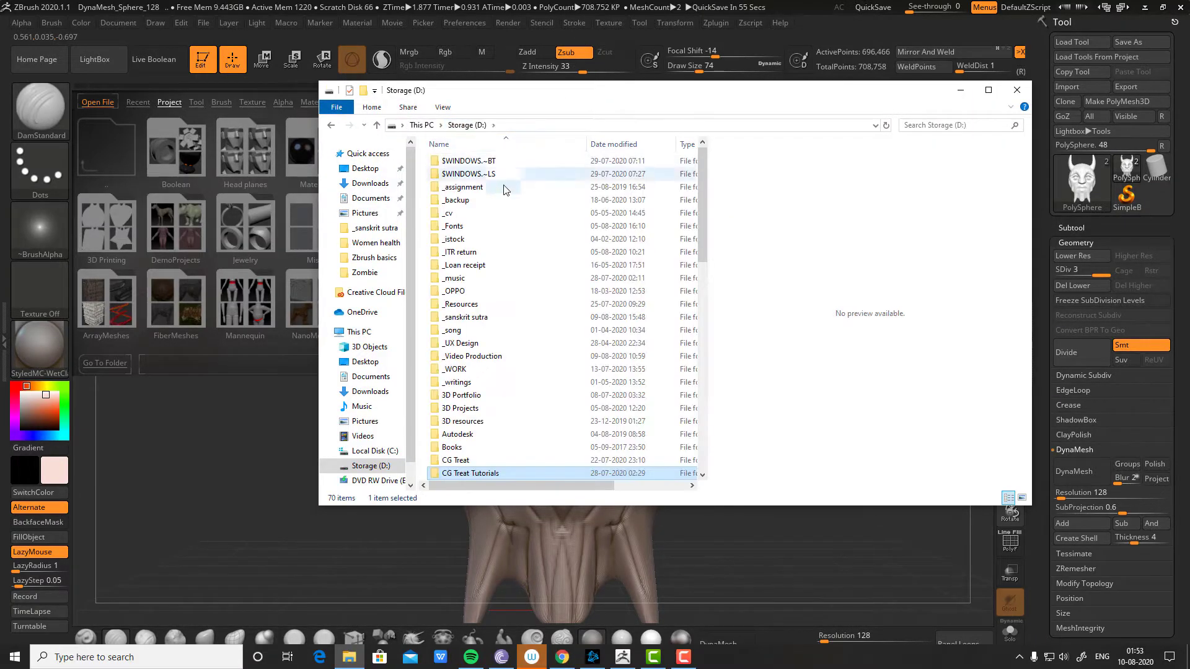
pyautogui.doubleClick(462, 408)
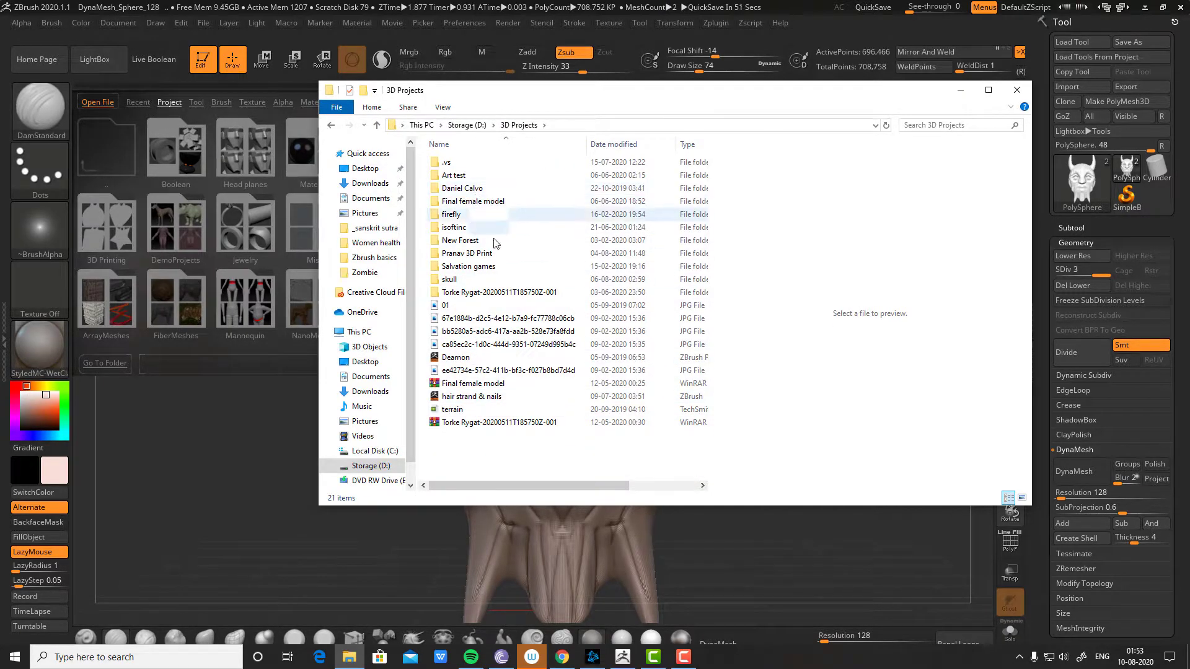
pyautogui.doubleClick(471, 252)
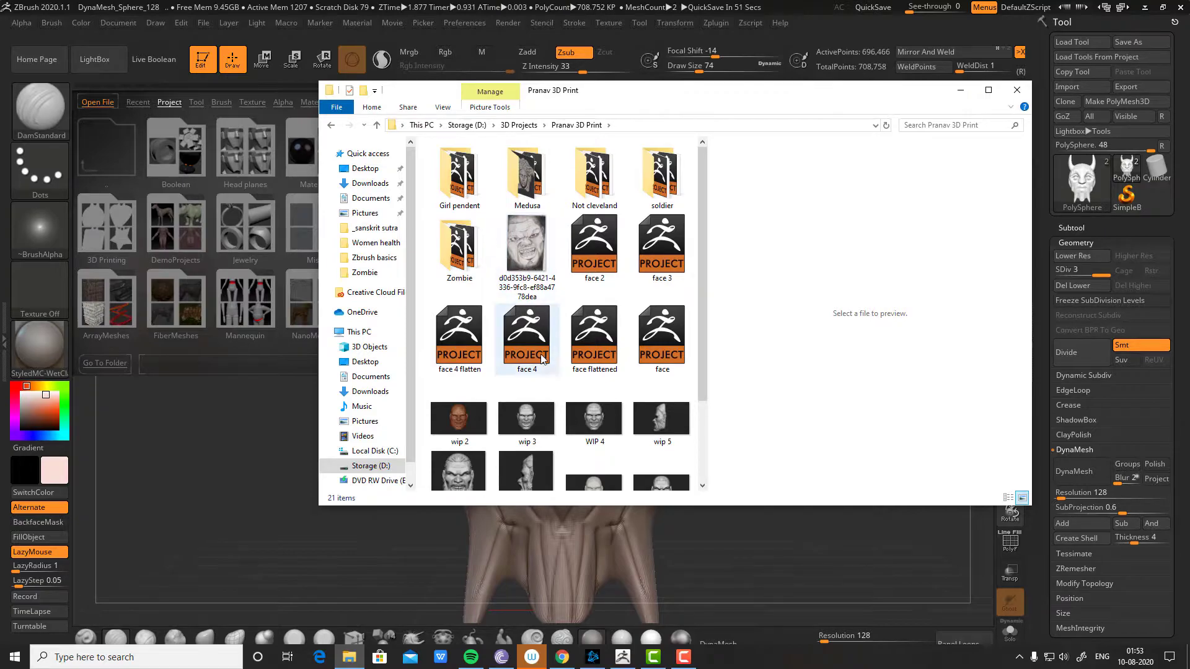
pyautogui.moveTo(709, 296); pyautogui.dragTo(716, 295)
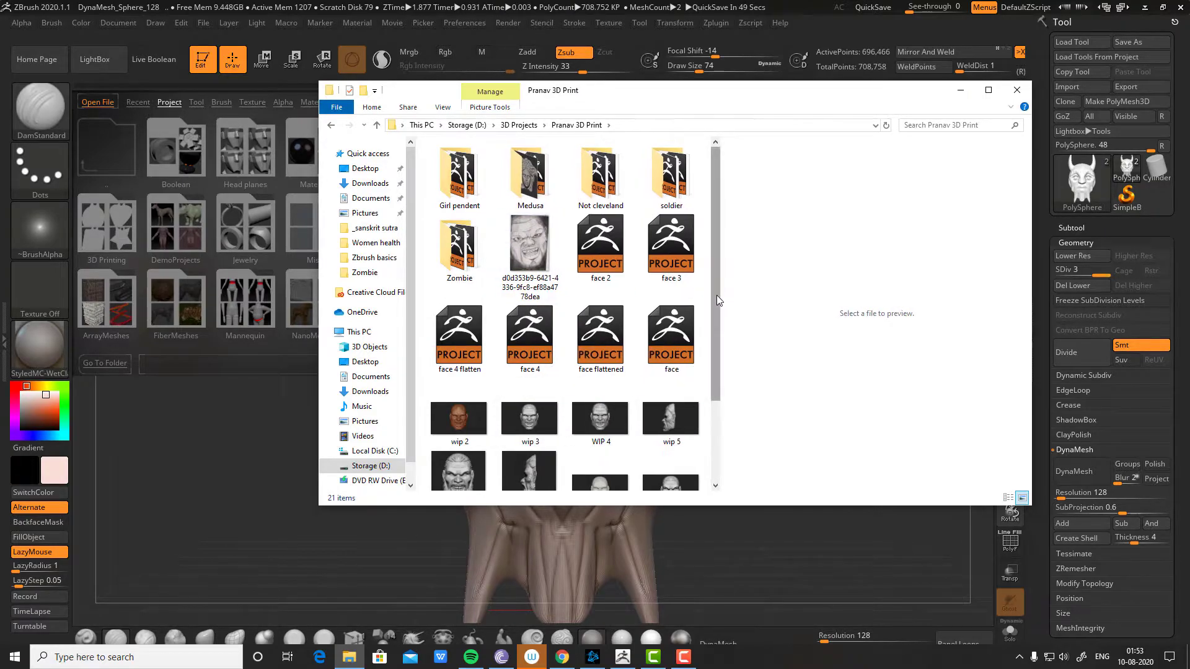
pyautogui.scroll(-1, 715, 286)
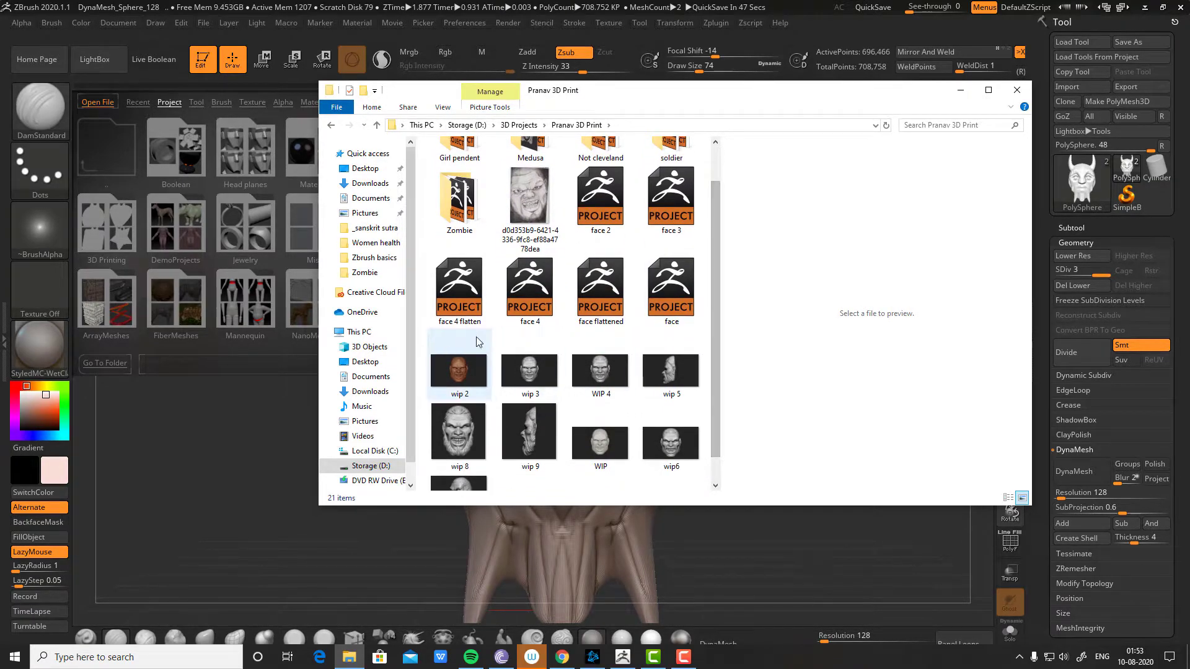
# - Open the "face 4" project in ZBrush, close LightBox and frame the face from the front
pyautogui.click(535, 293)
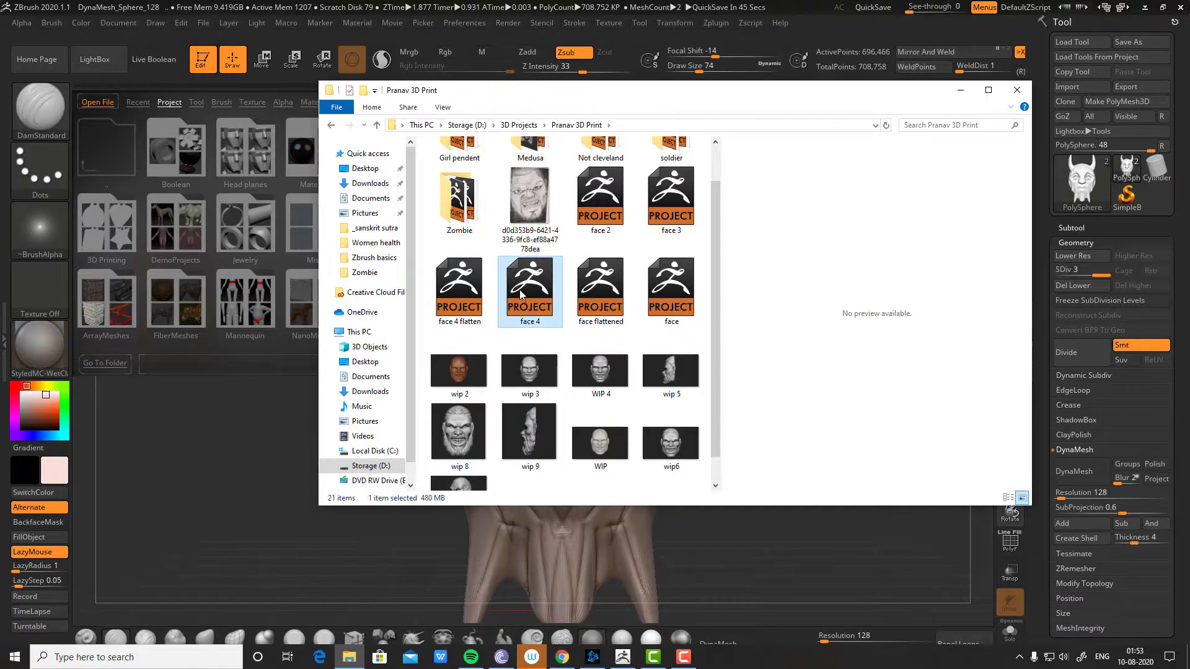
pyautogui.scroll(-1, 715, 240)
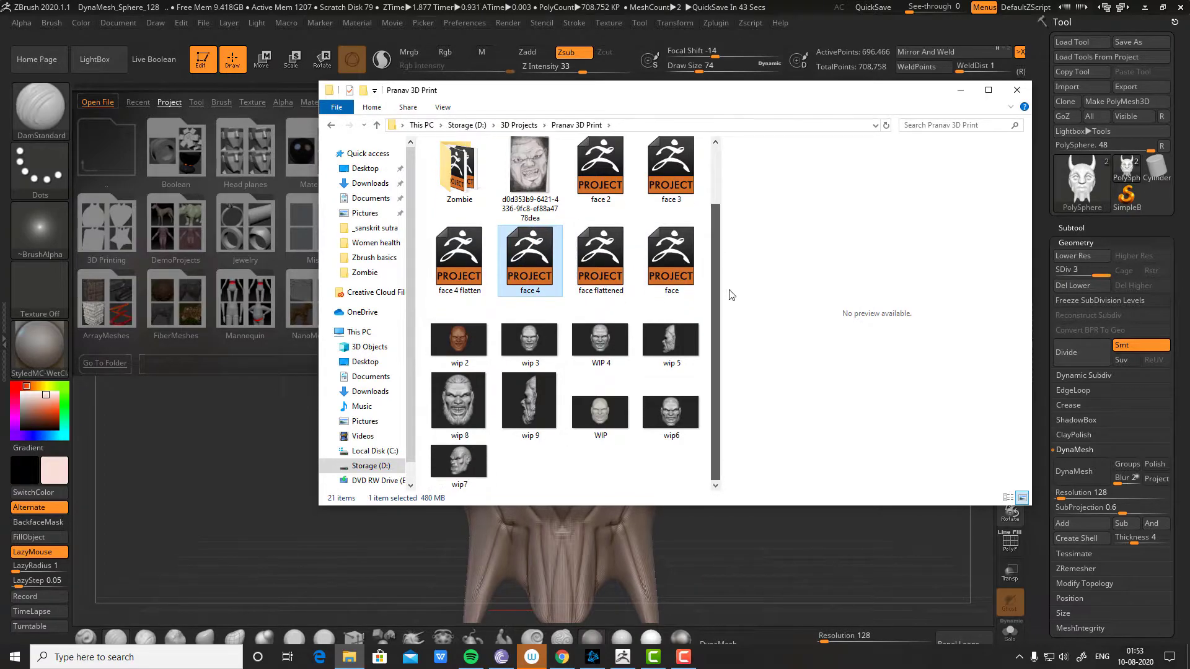
pyautogui.doubleClick(536, 265)
pyautogui.click(637, 368)
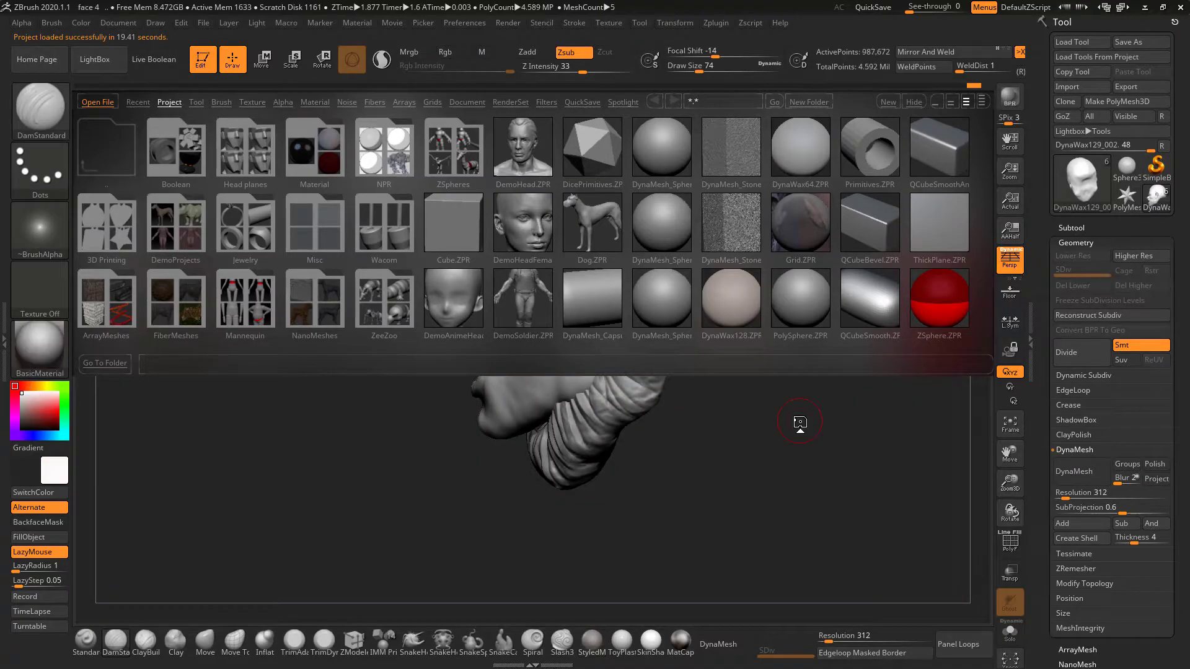
pyautogui.click(93, 62)
pyautogui.moveTo(729, 334)
pyautogui.mouseDown()
pyautogui.moveTo(858, 395)
pyautogui.moveTo(866, 364)
pyautogui.moveTo(798, 364)
pyautogui.moveTo(754, 386)
pyautogui.mouseUp()
pyautogui.keyDown('alt'); pyautogui.moveTo(895, 396); pyautogui.dragTo(954, 389); pyautogui.keyUp('alt')
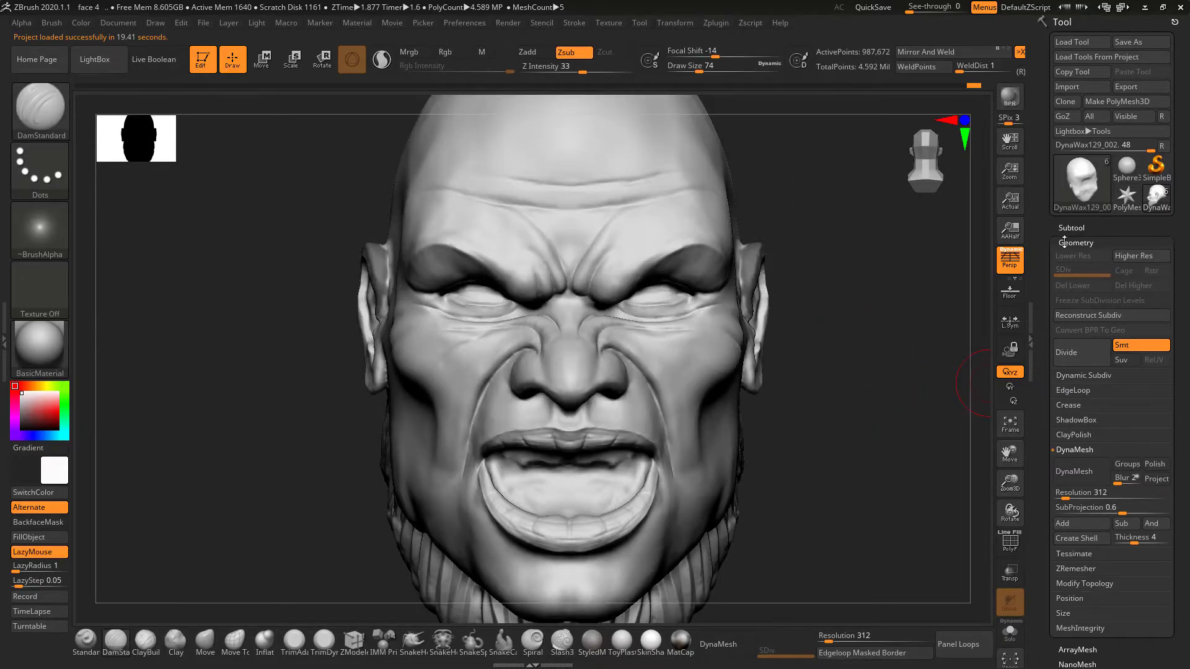
# - Make the eyeballs subtool DynaWax129 active, check it in Solo mode and show the whole head from the side
pyautogui.click(1074, 228)
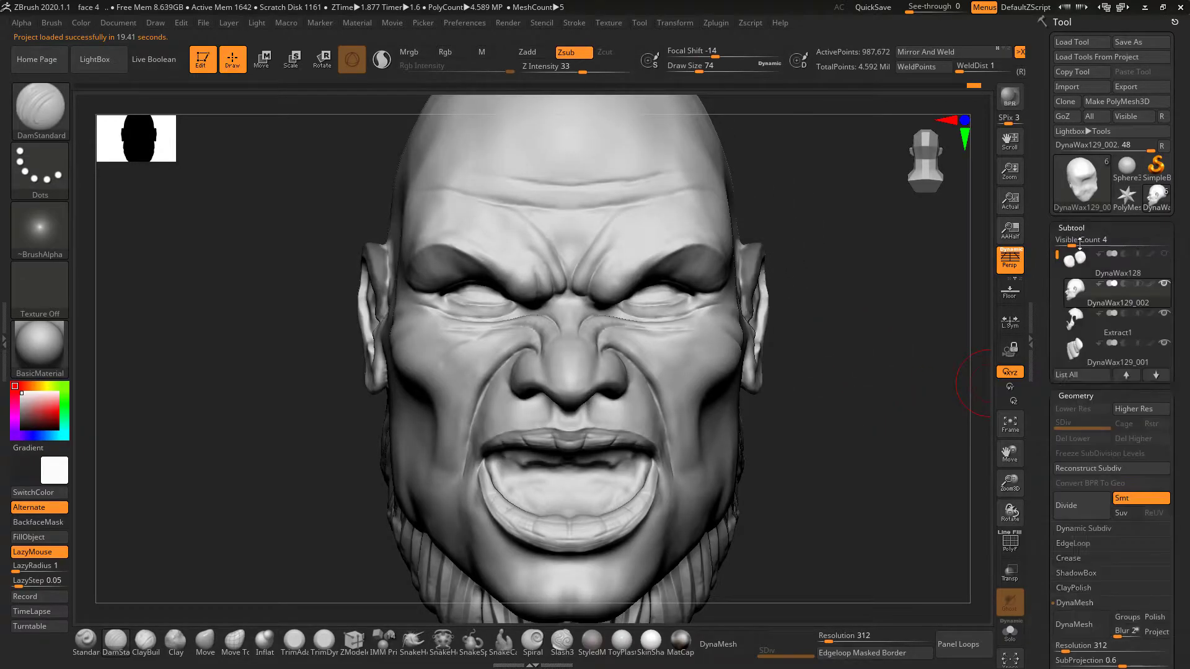
pyautogui.click(1164, 255)
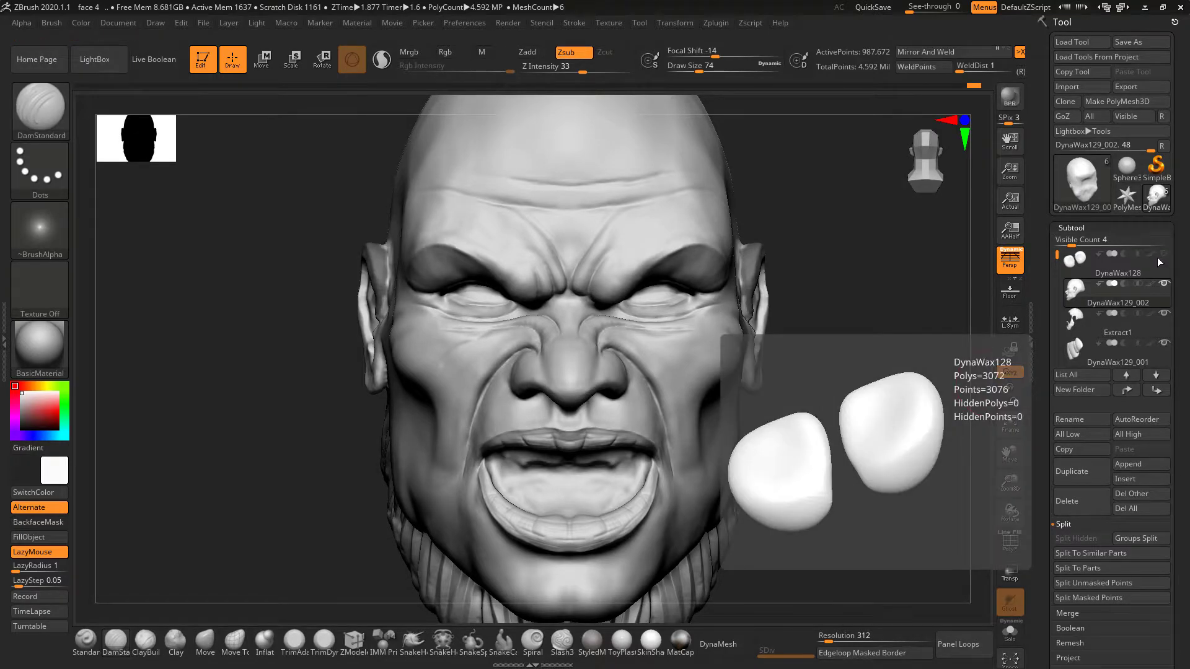
pyautogui.moveTo(1058, 260); pyautogui.dragTo(1062, 317)
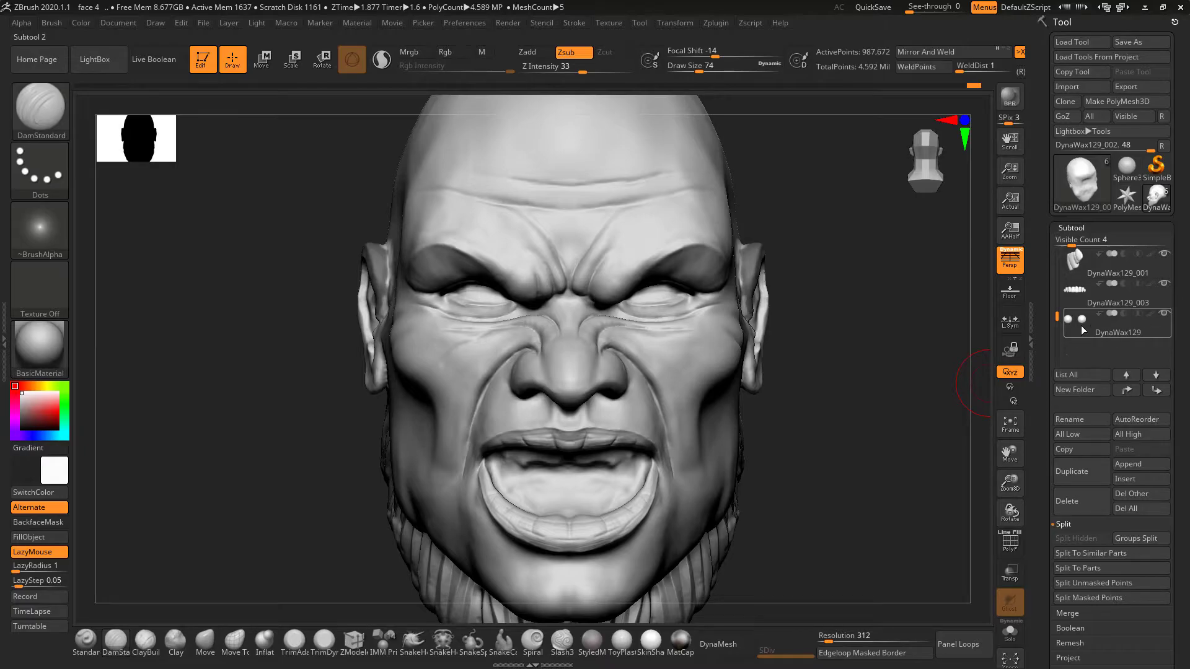
pyautogui.click(1073, 320)
pyautogui.moveTo(924, 395); pyautogui.dragTo(933, 443)
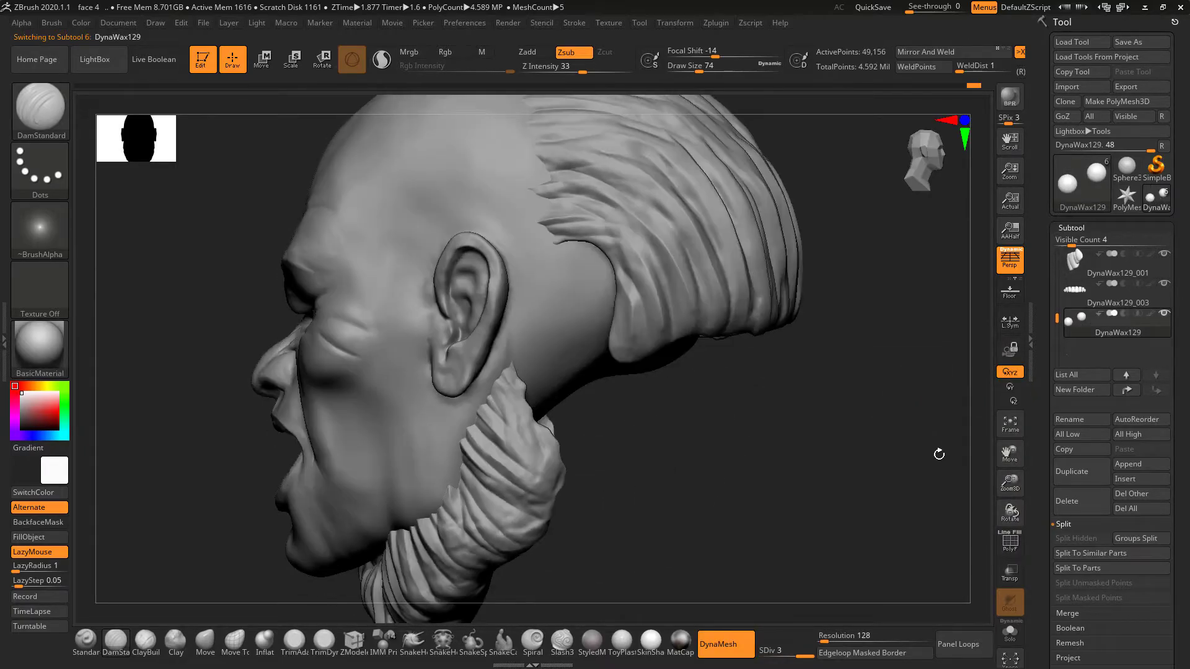
pyautogui.click(1014, 638)
pyautogui.click(1014, 638)
pyautogui.moveTo(798, 426)
pyautogui.keyDown('alt'); pyautogui.mouseDown()
pyautogui.moveTo(917, 477)
pyautogui.moveTo(894, 502)
pyautogui.mouseUp(); pyautogui.keyUp('alt')
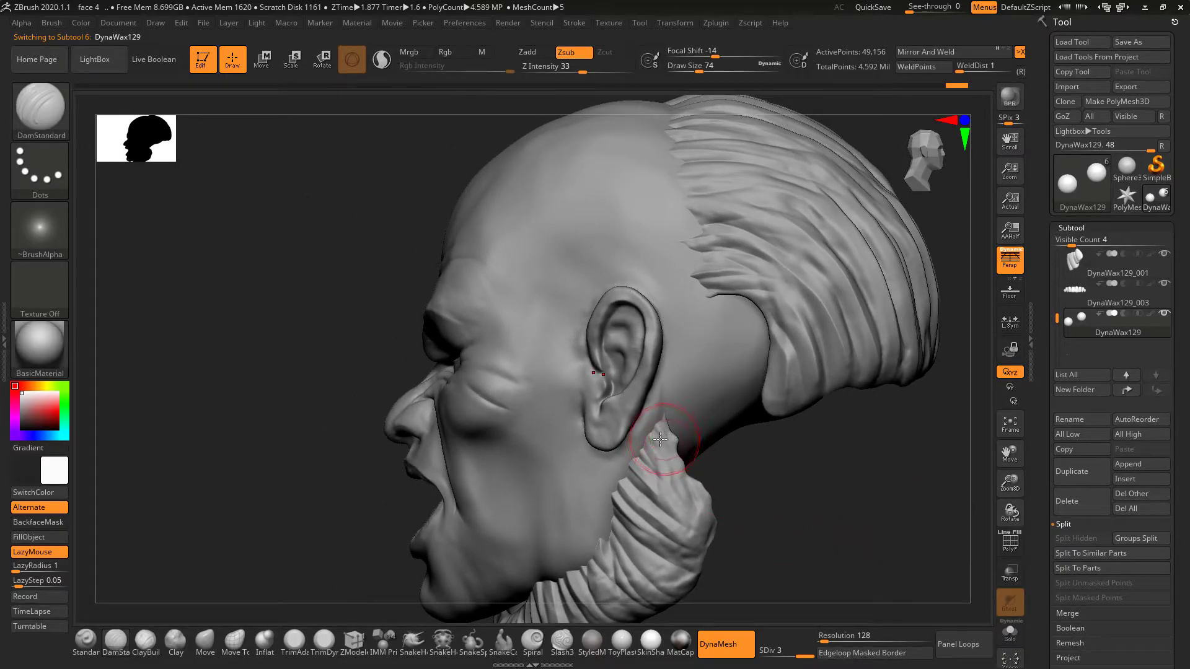
# - Move the eyeballs forward in their sockets with the Move gizmo and view the face from the front
pyautogui.press('w')
pyautogui.moveTo(605, 362); pyautogui.dragTo(518, 380)
pyautogui.keyDown('shift'); pyautogui.moveTo(276, 396); pyautogui.dragTo(366, 393); pyautogui.keyUp('shift')
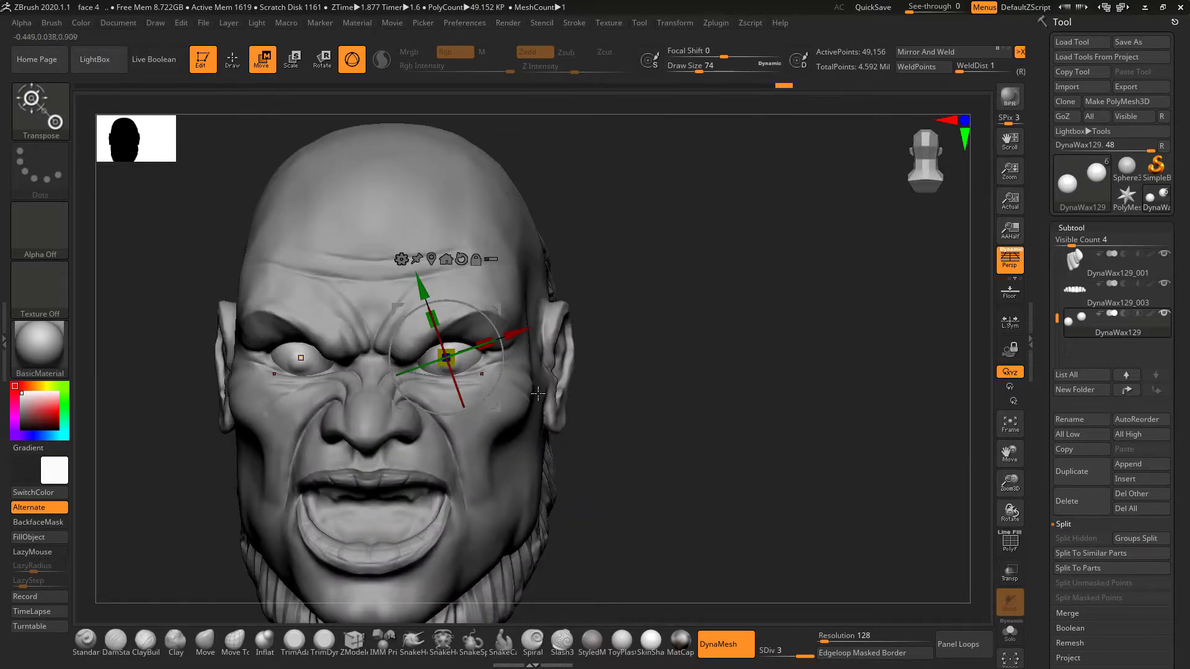
# - Make the hair and beard subtool Extract1 active, move it forward and slightly up onto the head, and frame it from the front
pyautogui.keyDown('alt'); pyautogui.moveTo(680, 394); pyautogui.dragTo(766, 428); pyautogui.keyUp('alt')
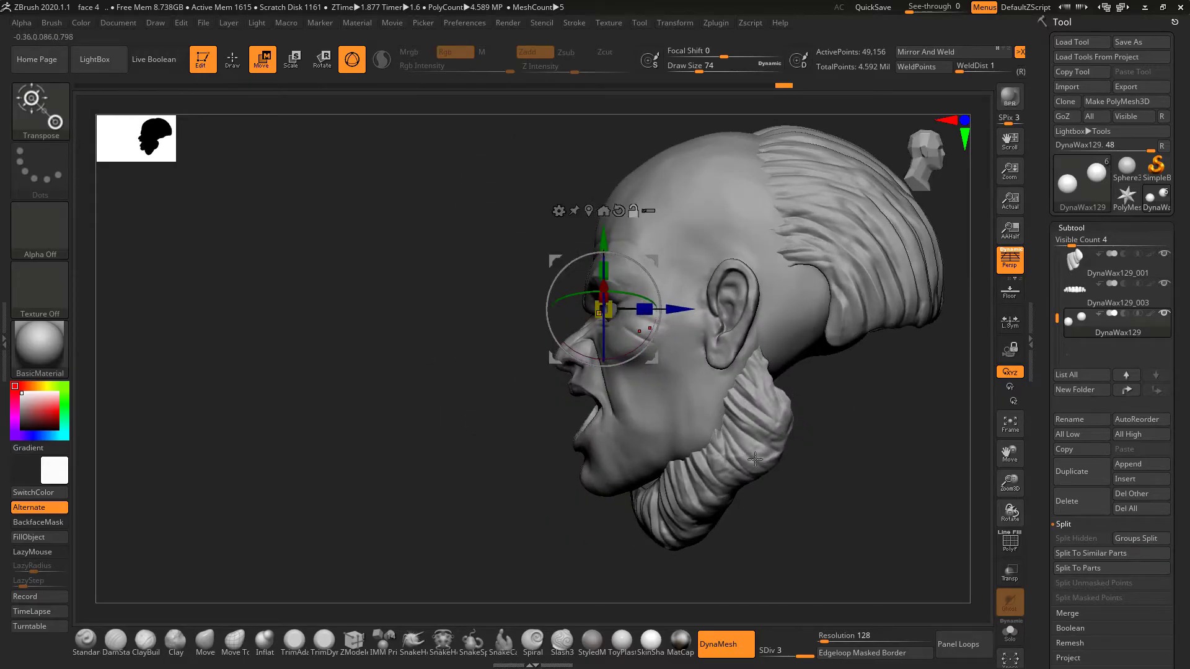
pyautogui.keyDown('alt'); pyautogui.click(757, 436); pyautogui.keyUp('alt')
pyautogui.moveTo(828, 316); pyautogui.dragTo(783, 334)
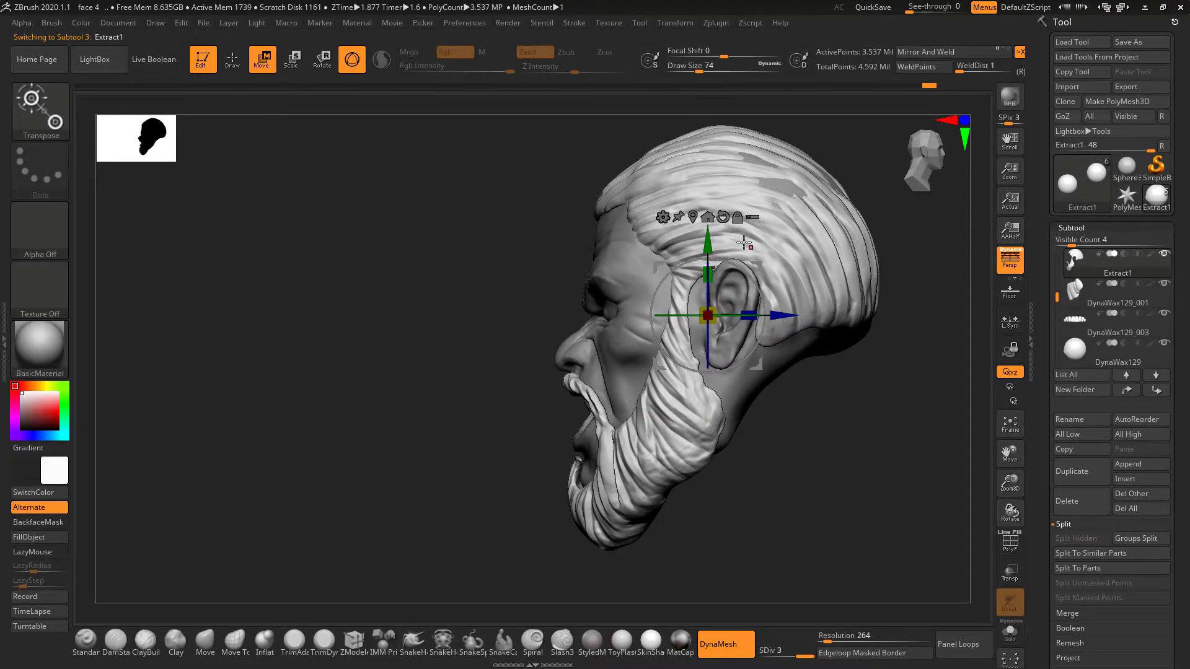
pyautogui.moveTo(708, 242); pyautogui.dragTo(707, 239)
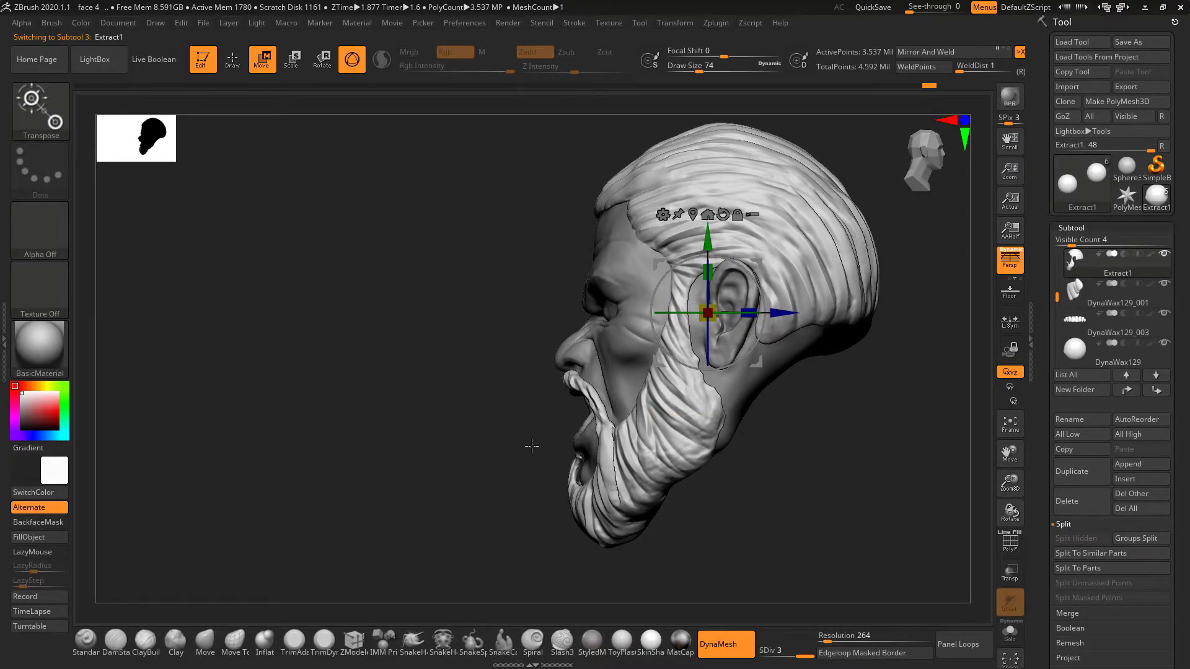
pyautogui.keyDown('shift'); pyautogui.moveTo(606, 446); pyautogui.dragTo(570, 440); pyautogui.keyUp('shift')
pyautogui.press('f')
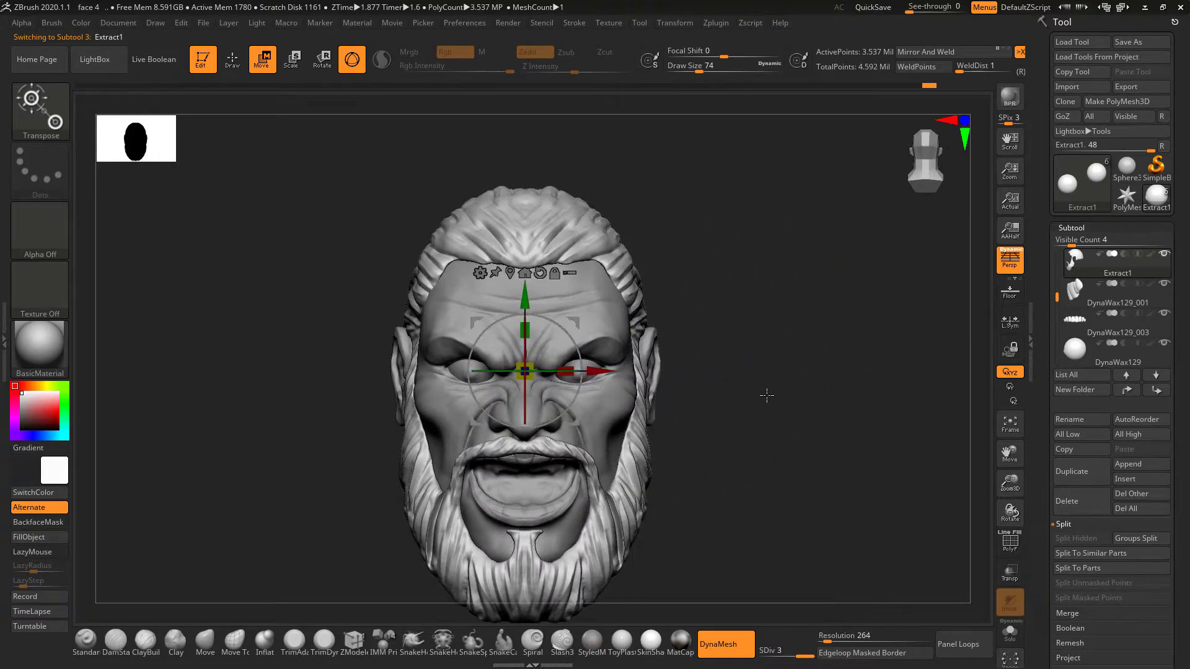
# - Find the lower teeth subtool DynaWax129_001, move it forward into the mouth from the side, and return to the front view
pyautogui.click(1075, 321)
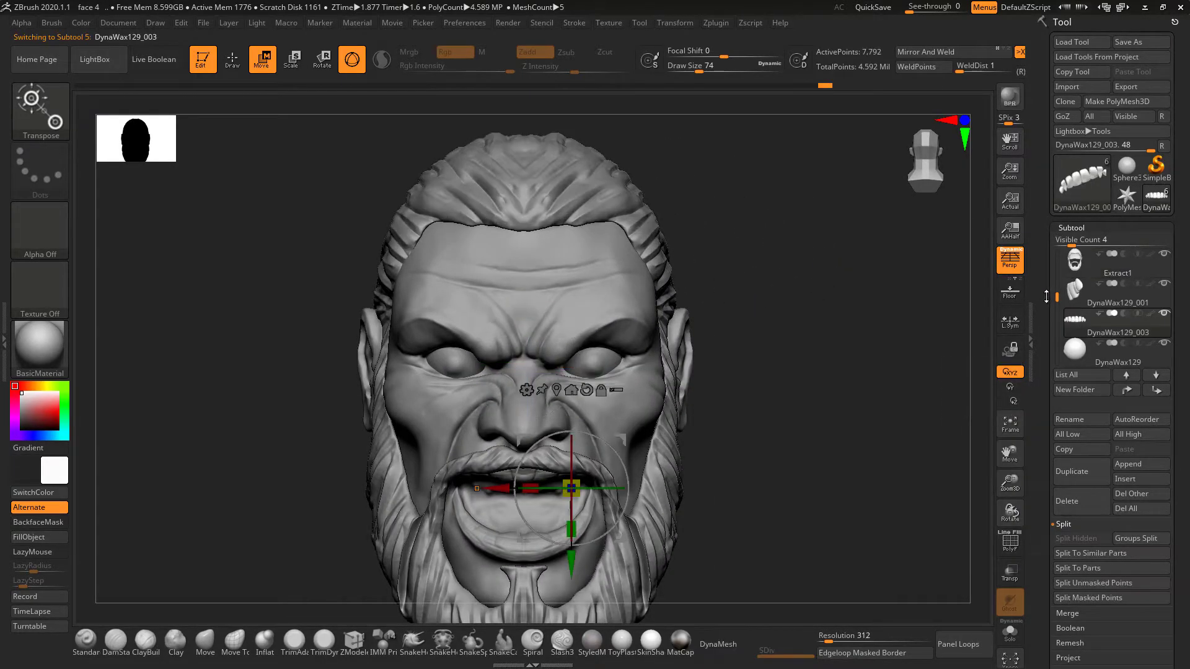
pyautogui.moveTo(1054, 282); pyautogui.dragTo(1050, 252)
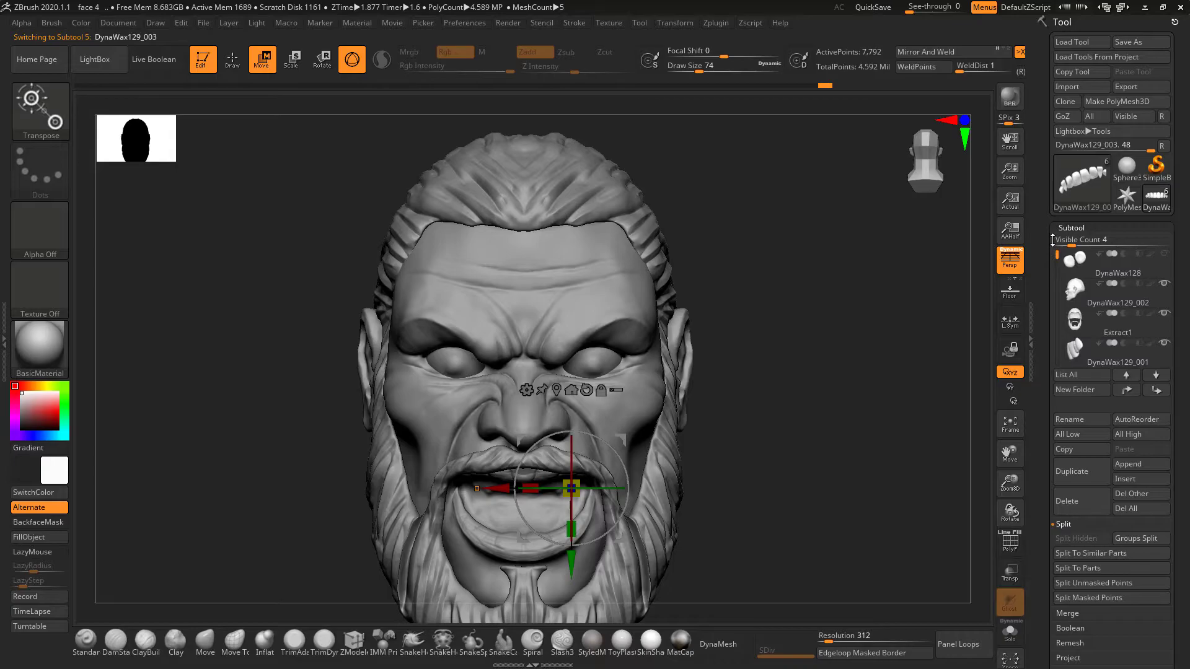
pyautogui.click(1080, 261)
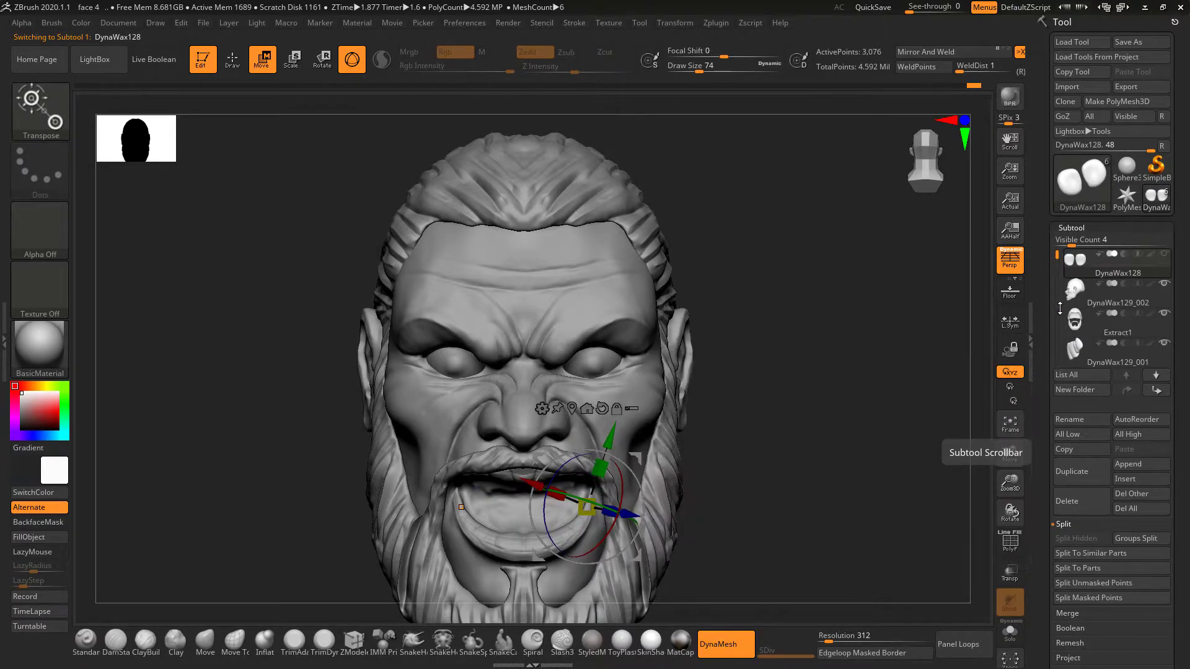
pyautogui.click(1080, 333)
pyautogui.click(1080, 354)
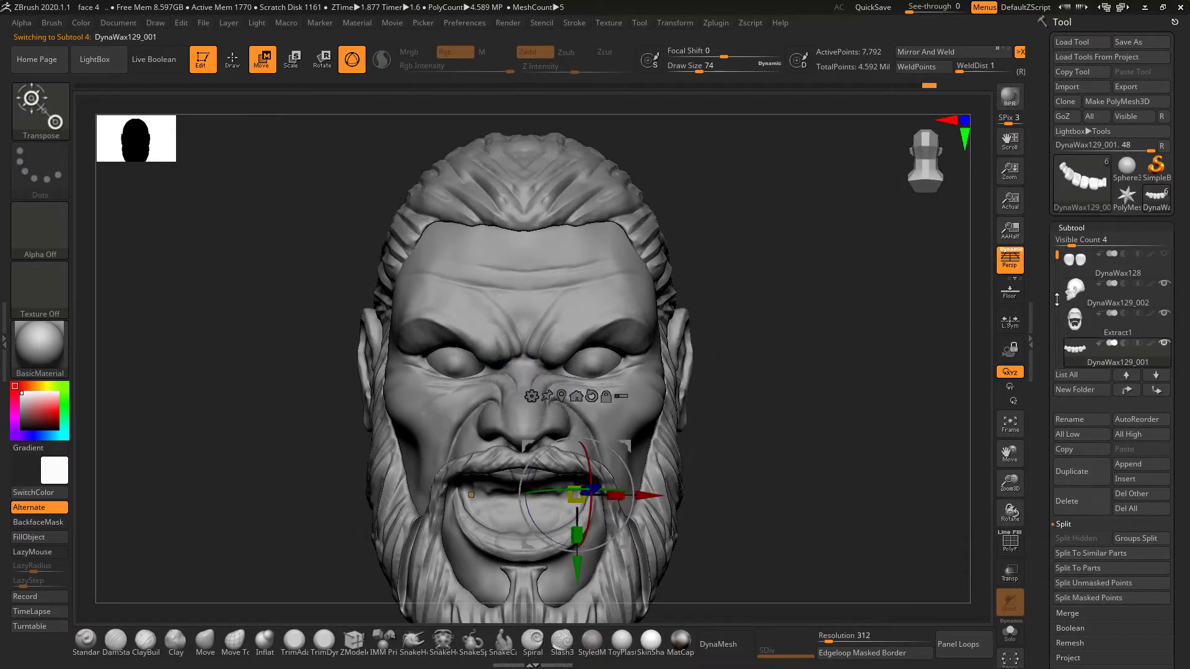
pyautogui.moveTo(1053, 271); pyautogui.dragTo(1061, 302)
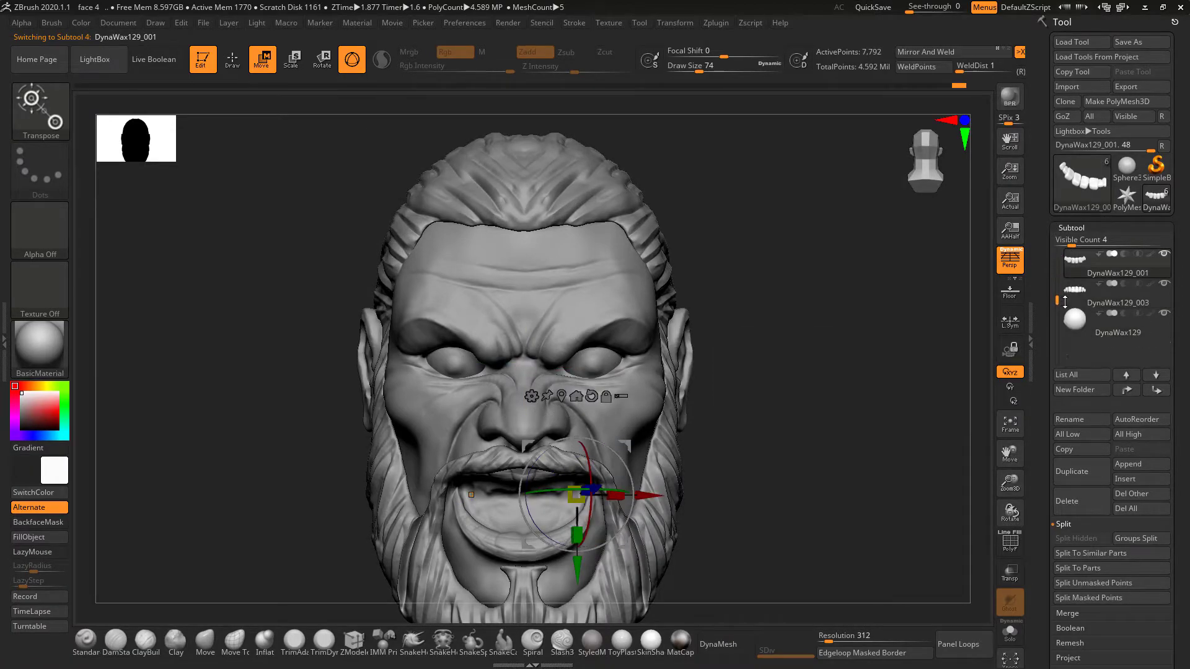
pyautogui.moveTo(898, 408); pyautogui.dragTo(818, 425)
pyautogui.moveTo(508, 488); pyautogui.dragTo(432, 481)
pyautogui.moveTo(373, 523); pyautogui.dragTo(461, 513)
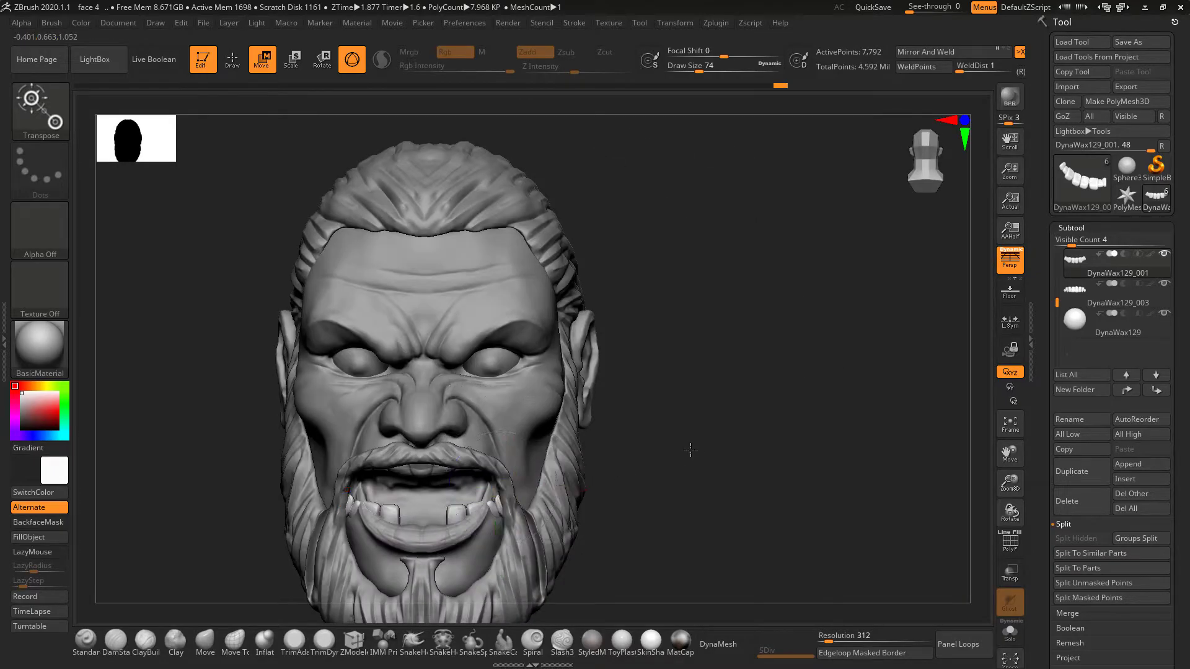
pyautogui.keyDown('shift'); pyautogui.moveTo(688, 449); pyautogui.dragTo(713, 441); pyautogui.keyUp('shift')
# - Make the upper teeth subtool DynaWax129_003 active and move it forward and slightly up into the mouth
pyautogui.click(1076, 295)
pyautogui.keyDown('shift'); pyautogui.moveTo(838, 397); pyautogui.dragTo(768, 415); pyautogui.keyUp('shift')
pyautogui.moveTo(552, 481); pyautogui.dragTo(482, 481)
pyautogui.keyDown('shift'); pyautogui.moveTo(678, 501); pyautogui.dragTo(583, 469); pyautogui.keyUp('shift')
pyautogui.moveTo(514, 549); pyautogui.dragTo(515, 535)
pyautogui.moveTo(303, 513); pyautogui.dragTo(510, 533)
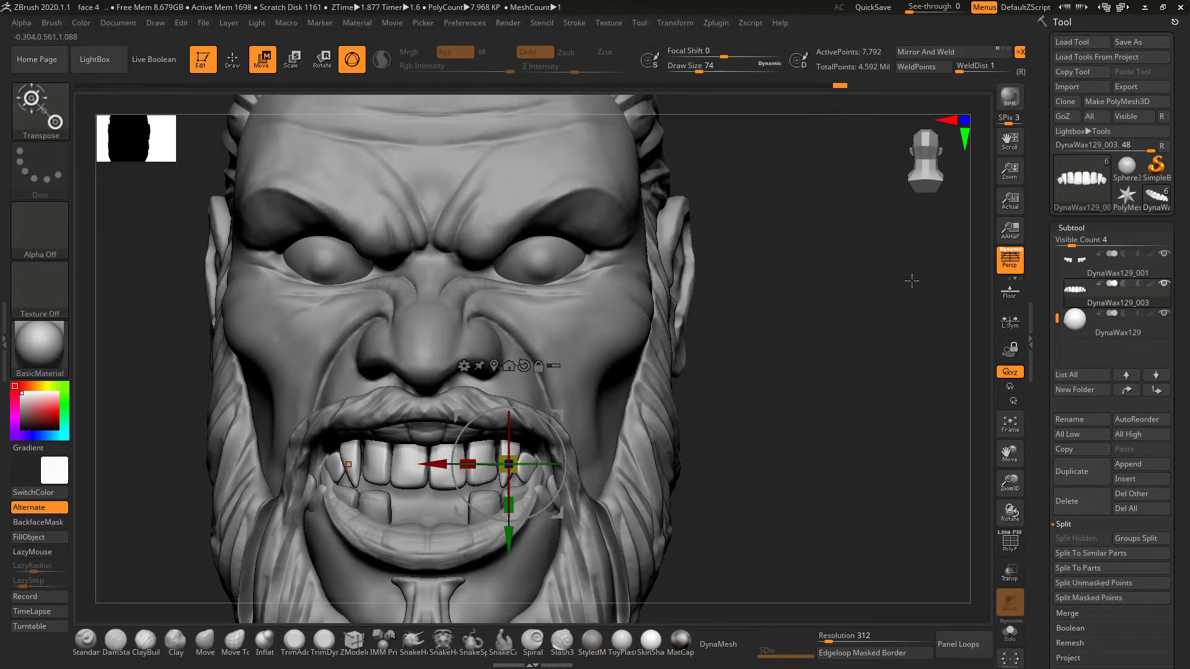
# - Make the front lower teeth DynaWax128 active and move them forward into the mouth with a Transpose line instead of the gizmo
pyautogui.moveTo(1057, 317); pyautogui.dragTo(1052, 251)
pyautogui.click(1075, 265)
pyautogui.moveTo(819, 417); pyautogui.dragTo(751, 435)
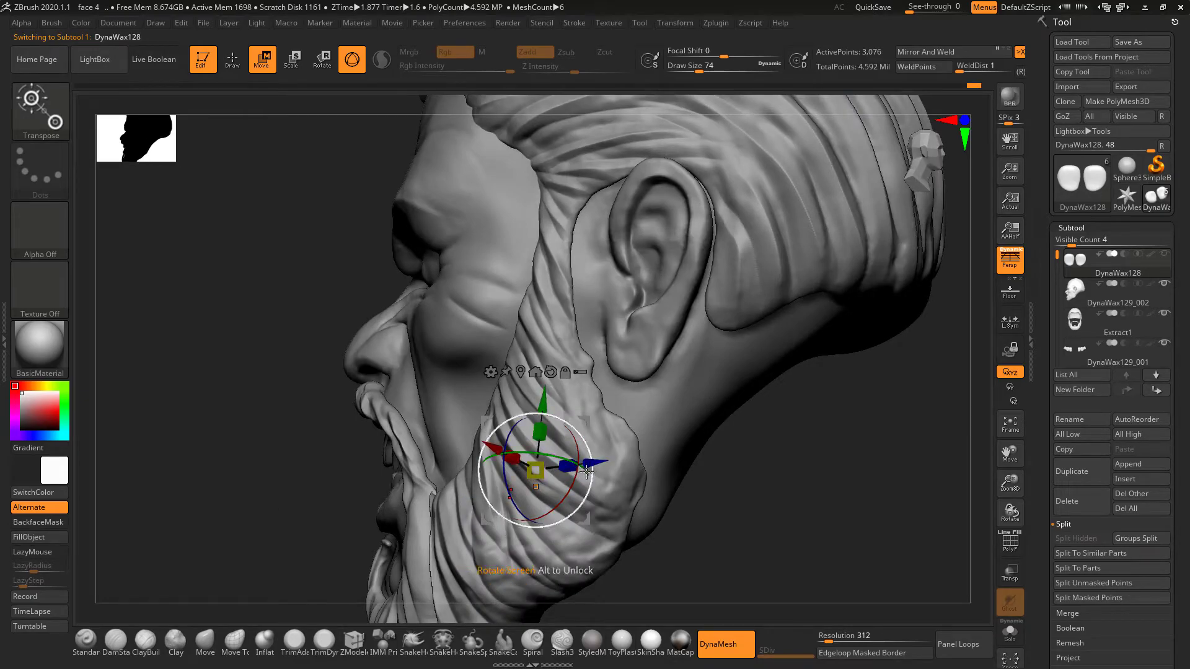
pyautogui.click(353, 61)
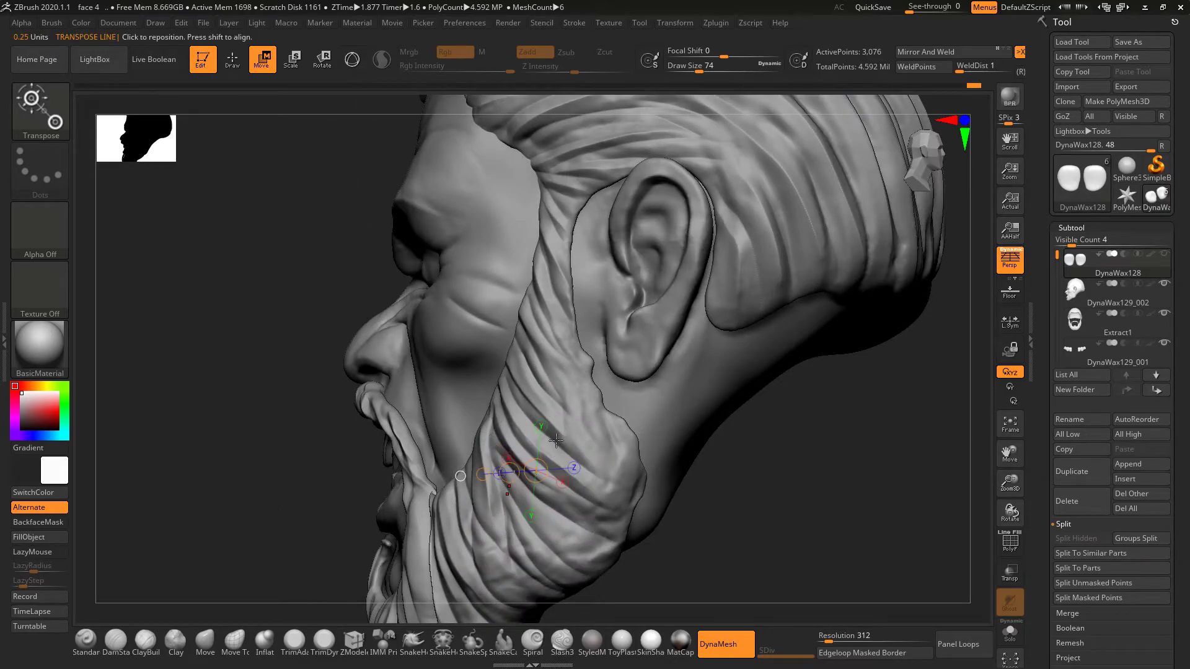
pyautogui.moveTo(524, 459); pyautogui.dragTo(768, 459)
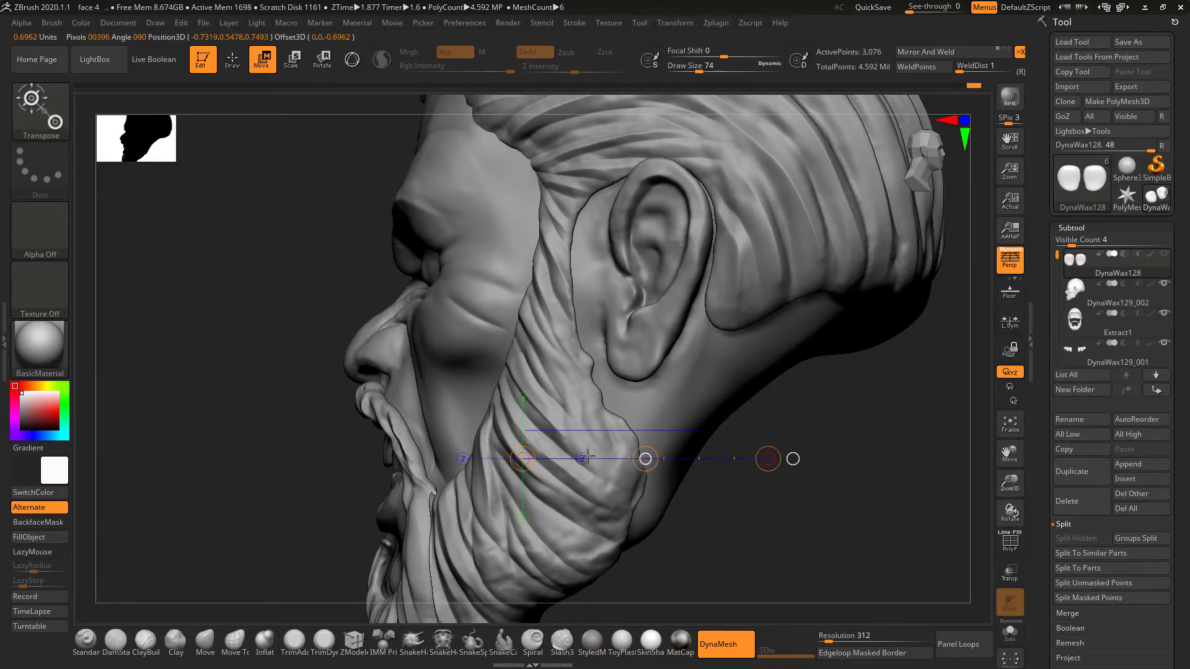
pyautogui.moveTo(645, 459); pyautogui.dragTo(581, 441)
pyautogui.moveTo(587, 437); pyautogui.dragTo(449, 464, button='right')
pyautogui.moveTo(373, 403); pyautogui.dragTo(695, 402)
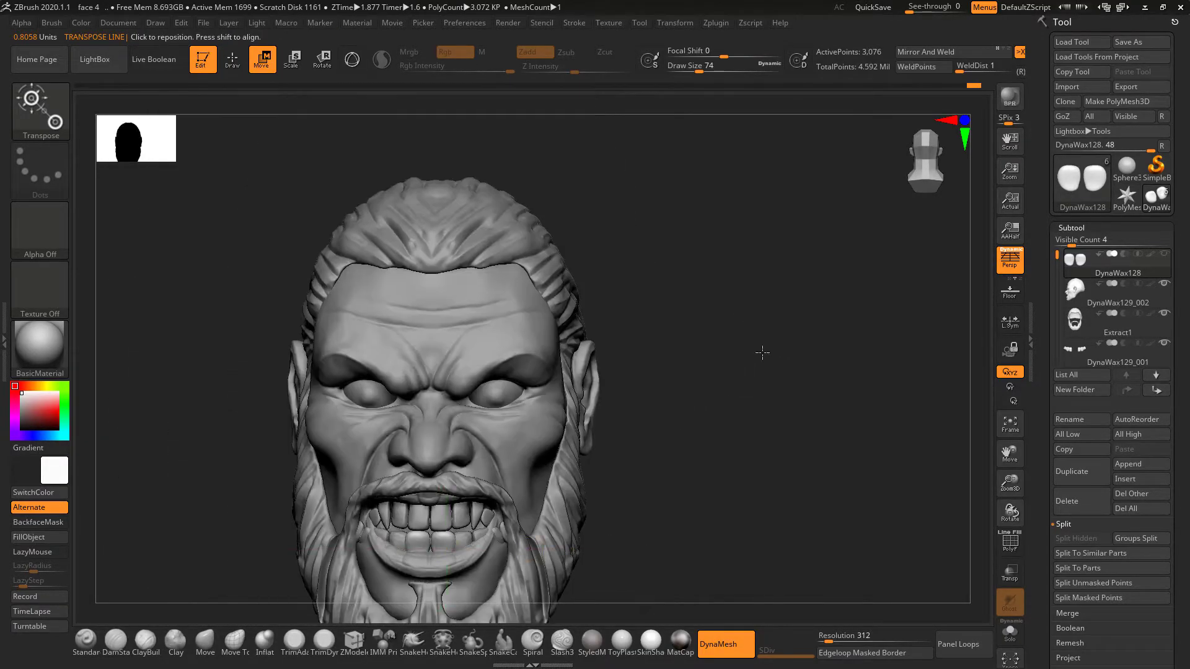
pyautogui.moveTo(762, 350); pyautogui.dragTo(865, 351)
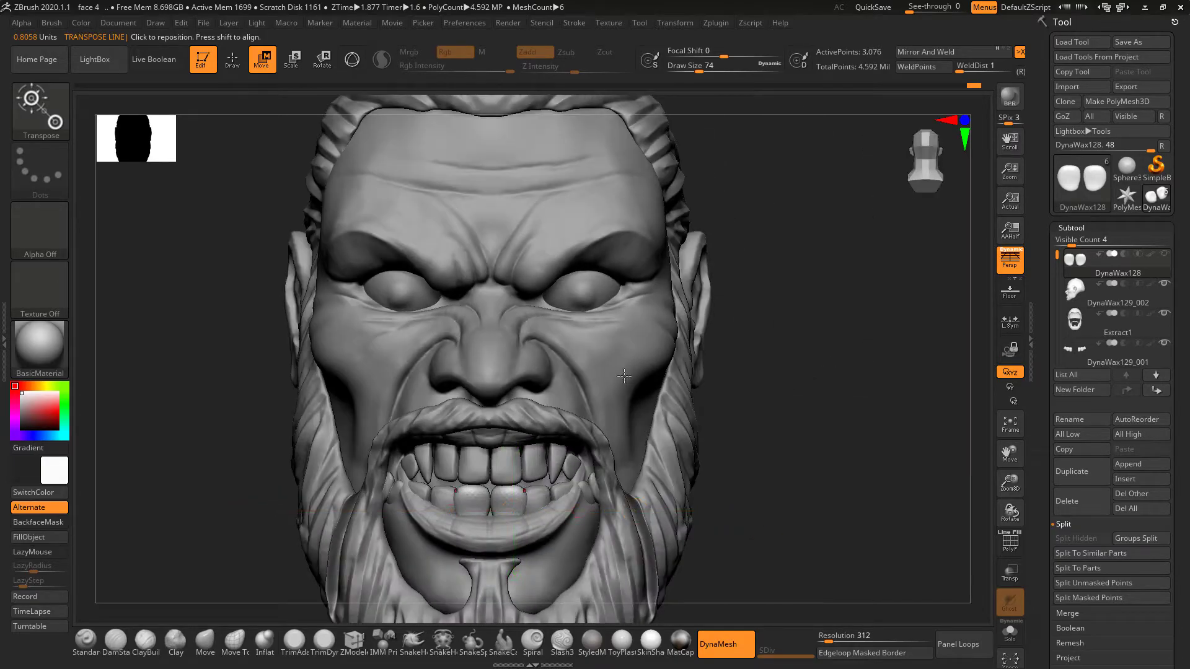
# - Make the head subtool DynaWax129_002 active with the ClayBuildup brush at draw size 177 and briefly check its polyframe
pyautogui.keyDown('alt'); pyautogui.click(640, 359); pyautogui.keyUp('alt')
pyautogui.click(146, 640)
pyautogui.moveTo(777, 349)
pyautogui.keyDown('alt'); pyautogui.mouseDown()
pyautogui.moveTo(810, 374)
pyautogui.moveTo(844, 359)
pyautogui.moveTo(872, 381)
pyautogui.moveTo(905, 351)
pyautogui.moveTo(883, 325)
pyautogui.mouseUp(); pyautogui.keyUp('alt')
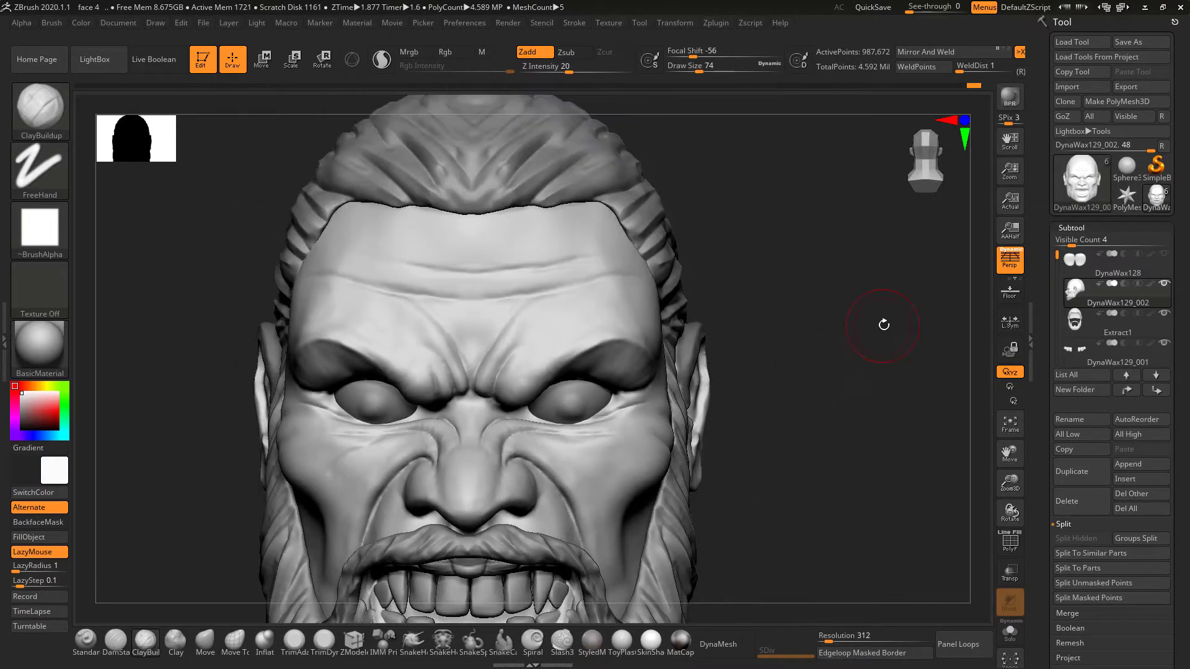
pyautogui.press('space')
pyautogui.moveTo(718, 305); pyautogui.dragTo(744, 306)
pyautogui.moveTo(743, 305)
pyautogui.keyDown('alt'); pyautogui.mouseDown()
pyautogui.moveTo(768, 279)
pyautogui.moveTo(808, 305)
pyautogui.moveTo(739, 317)
pyautogui.mouseUp(); pyautogui.keyUp('alt')
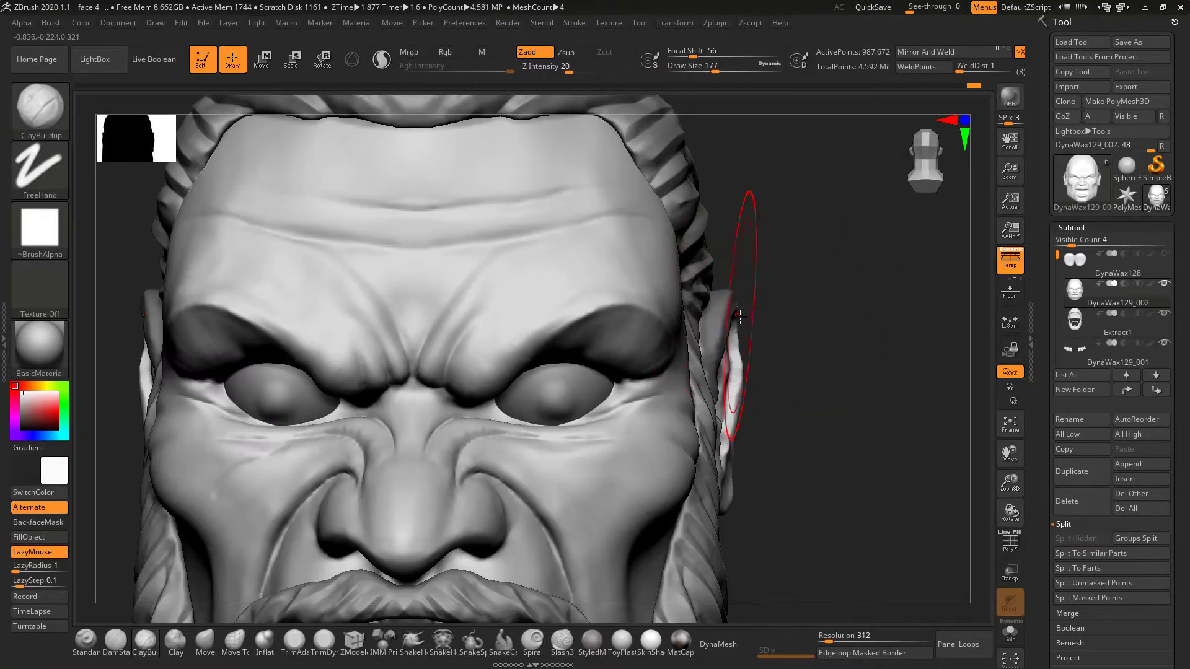
pyautogui.click(1010, 544)
pyautogui.moveTo(815, 317)
pyautogui.keyDown('alt'); pyautogui.mouseDown()
pyautogui.moveTo(818, 347)
pyautogui.moveTo(806, 303)
pyautogui.moveTo(792, 370)
pyautogui.moveTo(805, 358)
pyautogui.moveTo(818, 379)
pyautogui.moveTo(850, 380)
pyautogui.moveTo(857, 449)
pyautogui.mouseUp(); pyautogui.keyUp('alt')
pyautogui.hotkey('shift', 'f')
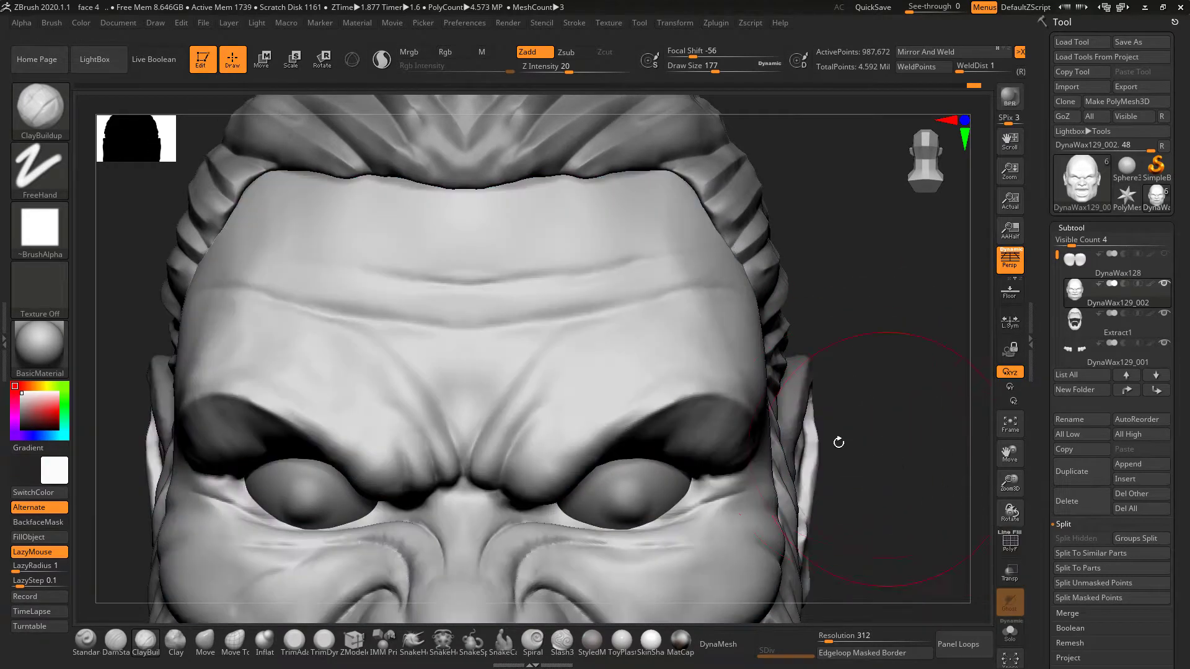
# - Carve the frown lines and the two horizontal forehead wrinkles deeper with the DamStandard brush at draw size 25
pyautogui.press('space')
pyautogui.moveTo(595, 321); pyautogui.dragTo(562, 320)
pyautogui.click(116, 641)
pyautogui.moveTo(489, 459); pyautogui.dragTo(578, 351)
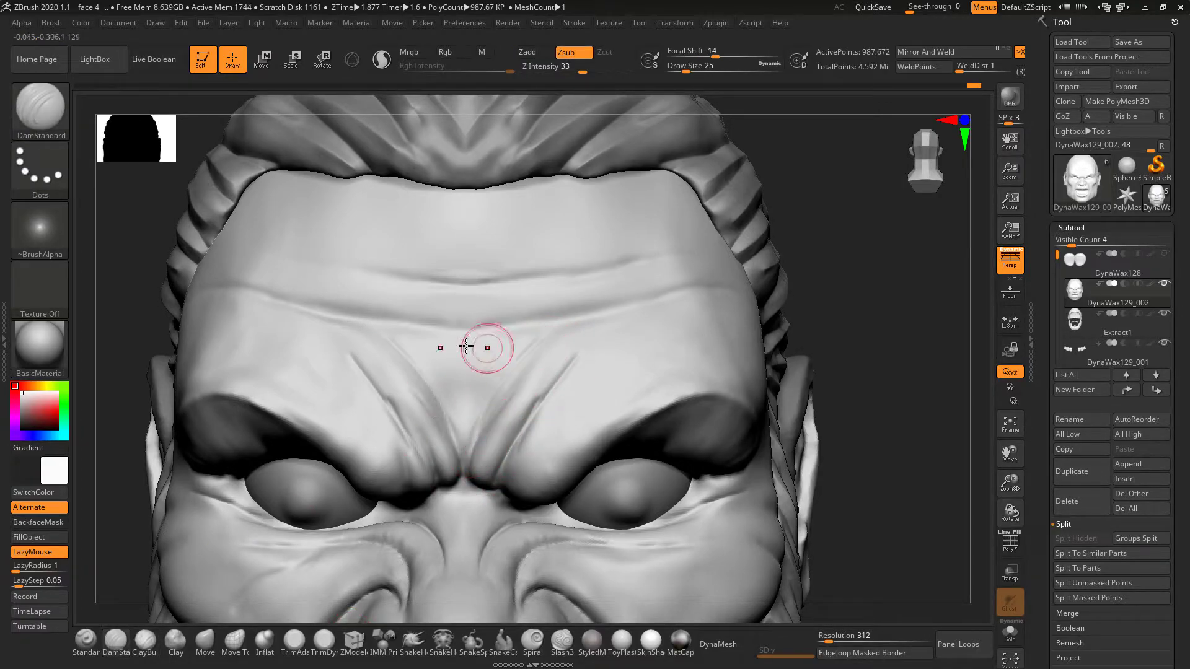
pyautogui.moveTo(524, 318); pyautogui.dragTo(647, 302)
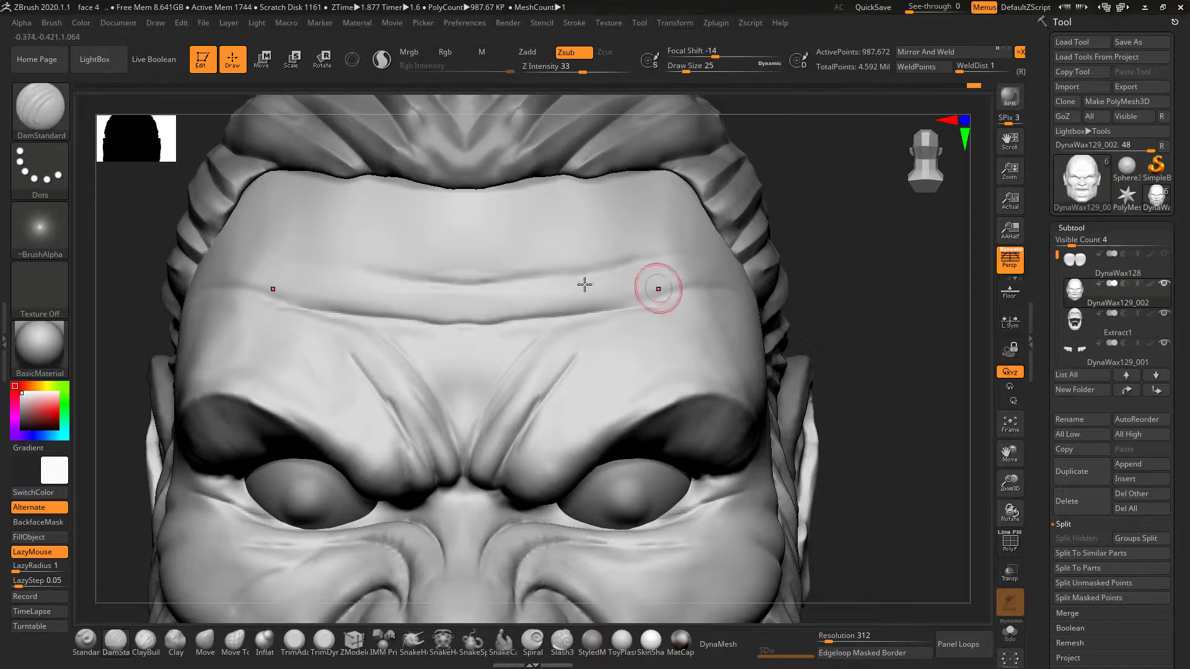
pyautogui.moveTo(468, 282); pyautogui.dragTo(619, 266)
# - Carve fine wrinkles at the outer brow, the outer eye corner and across the upper cheek with DamStandard
pyautogui.moveTo(871, 388)
pyautogui.keyDown('alt'); pyautogui.mouseDown()
pyautogui.moveTo(892, 234)
pyautogui.moveTo(867, 279)
pyautogui.mouseUp(); pyautogui.keyUp('alt')
pyautogui.moveTo(623, 238); pyautogui.dragTo(674, 193)
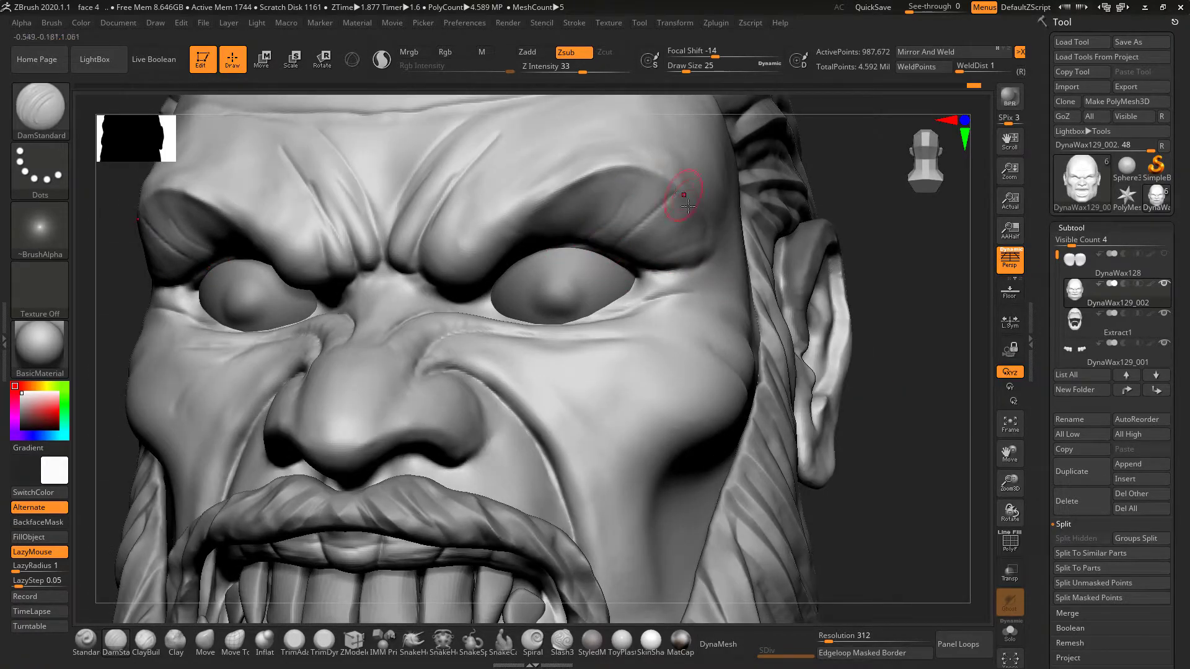
pyautogui.moveTo(669, 291); pyautogui.dragTo(721, 290)
pyautogui.moveTo(605, 317); pyautogui.dragTo(716, 349)
pyautogui.moveTo(574, 347); pyautogui.dragTo(705, 372)
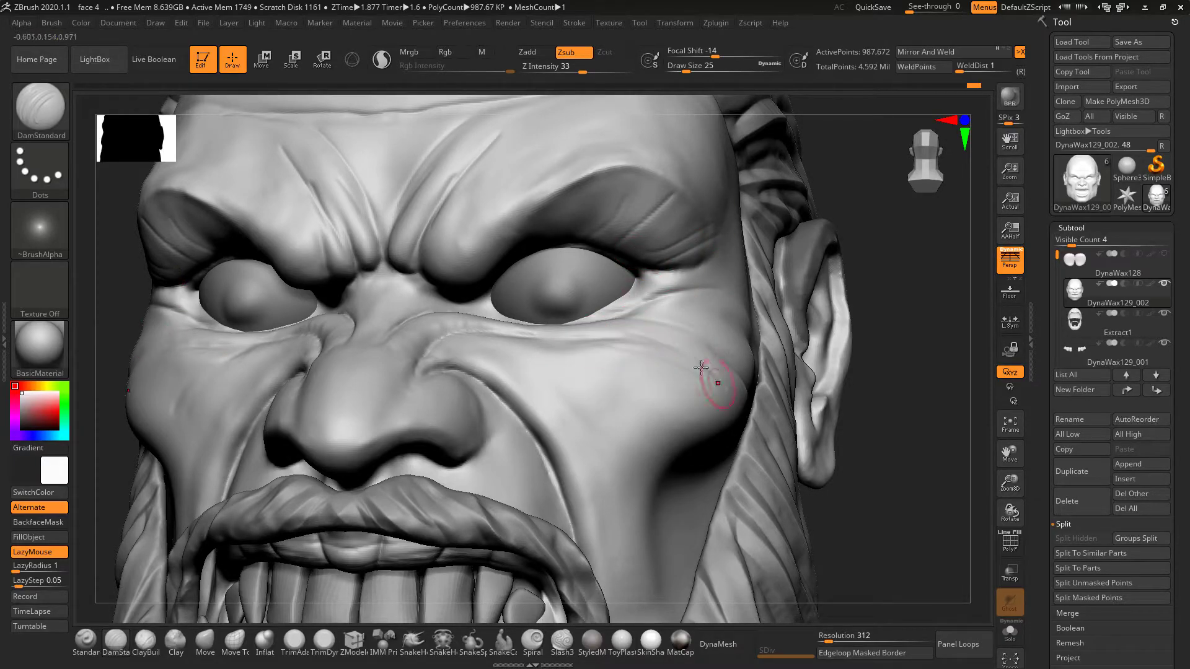
# - Carve creases along the bridge and side of the nose with DamStandard
pyautogui.keyDown('alt'); pyautogui.moveTo(929, 314); pyautogui.dragTo(937, 259); pyautogui.keyUp('alt')
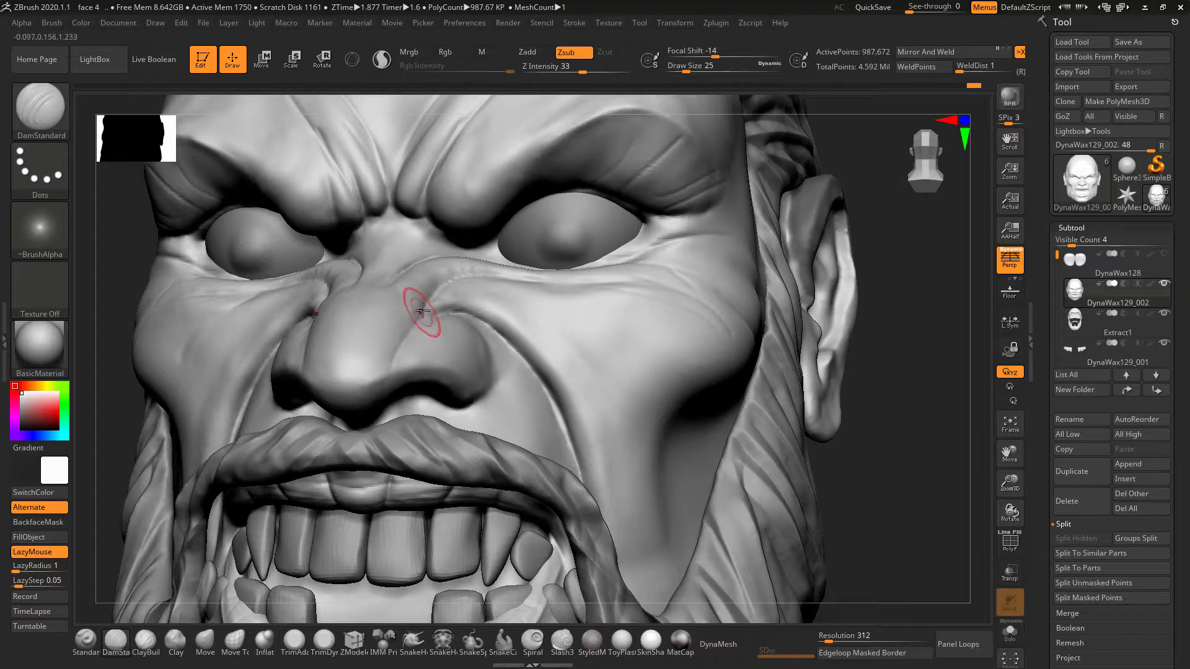
pyautogui.moveTo(359, 318)
pyautogui.mouseDown()
pyautogui.moveTo(362, 353)
pyautogui.moveTo(413, 349)
pyautogui.mouseUp()
pyautogui.moveTo(436, 314); pyautogui.dragTo(455, 350)
pyautogui.keyDown('alt'); pyautogui.moveTo(904, 428); pyautogui.dragTo(893, 295); pyautogui.keyUp('alt')
pyautogui.moveTo(951, 357); pyautogui.dragTo(892, 362)
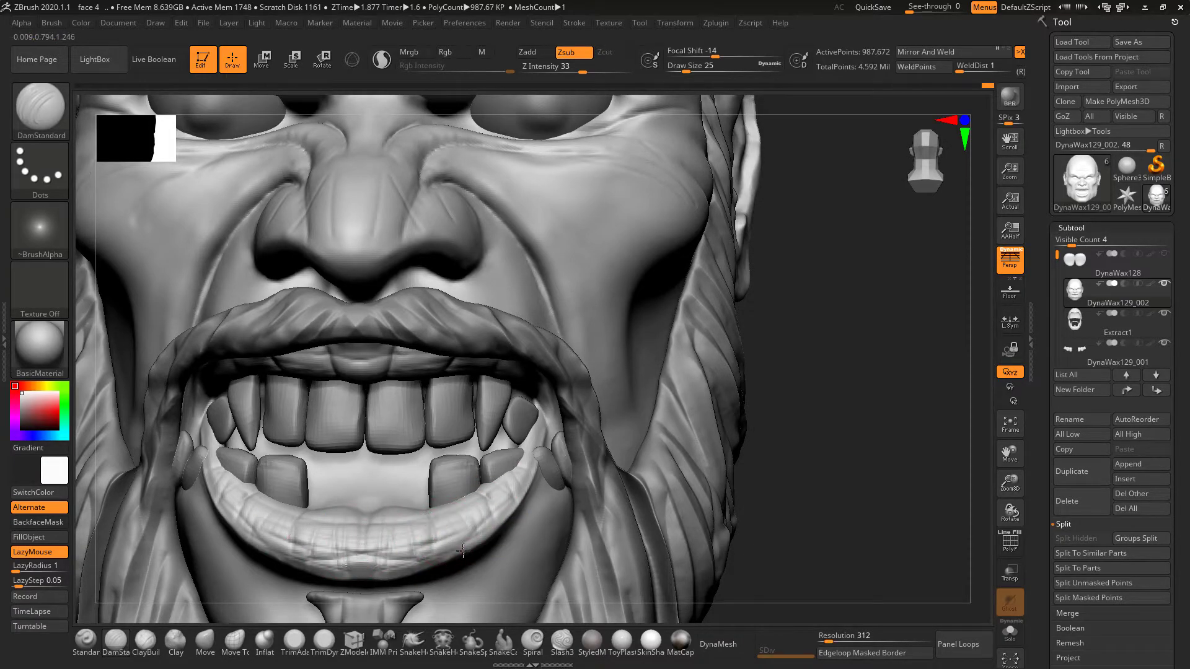
# - Carve vertical creases around the lower lip and the area below it, and show the whole face from the front
pyautogui.keyDown('alt'); pyautogui.moveTo(741, 407); pyautogui.dragTo(763, 260); pyautogui.keyUp('alt')
pyautogui.moveTo(526, 420); pyautogui.dragTo(509, 501)
pyautogui.moveTo(468, 444); pyautogui.dragTo(457, 521)
pyautogui.keyDown('alt'); pyautogui.moveTo(864, 322); pyautogui.dragTo(857, 502); pyautogui.keyUp('alt')
pyautogui.moveTo(858, 502); pyautogui.dragTo(799, 483)
pyautogui.keyDown('alt'); pyautogui.moveTo(938, 462); pyautogui.dragTo(914, 288); pyautogui.keyUp('alt')
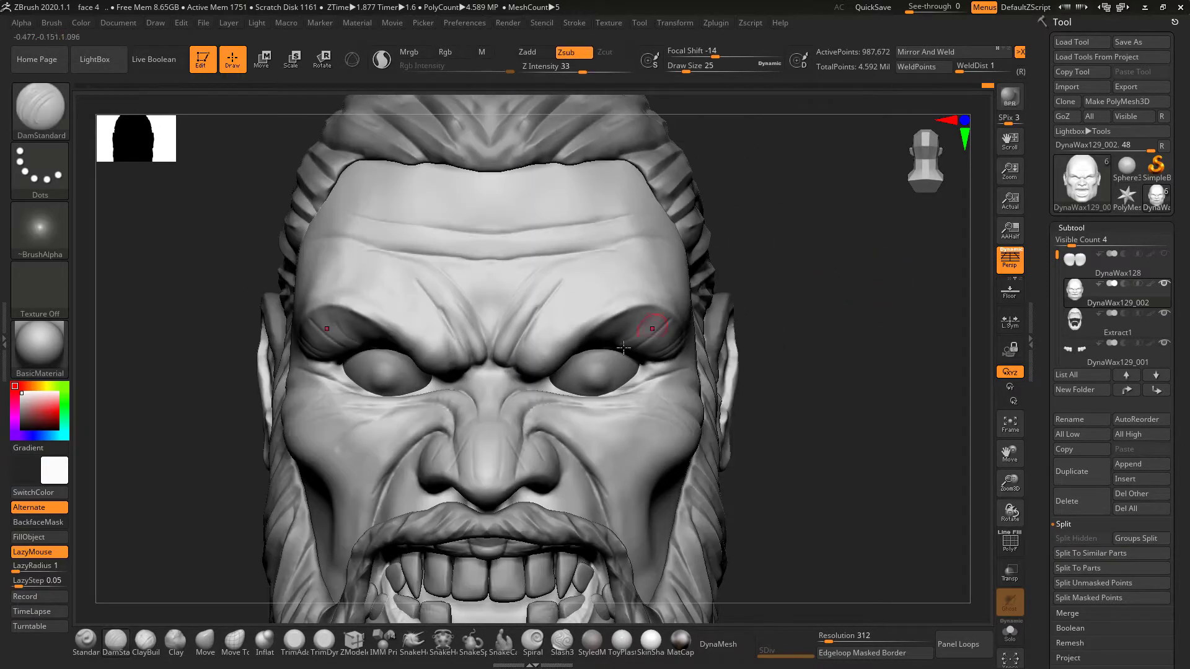
pyautogui.moveTo(820, 289); pyautogui.dragTo(808, 318)
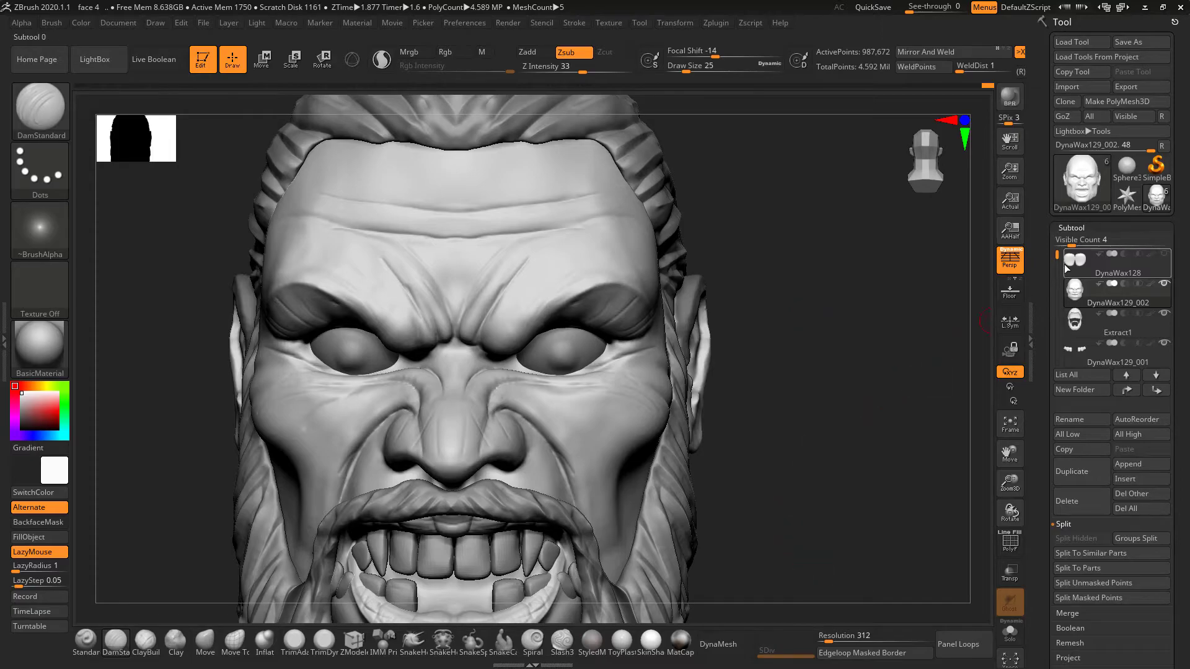
# - Examine the DynaMesh and ZRemesher settings in the head's geometry options
pyautogui.scroll(-3, 1056, 440)
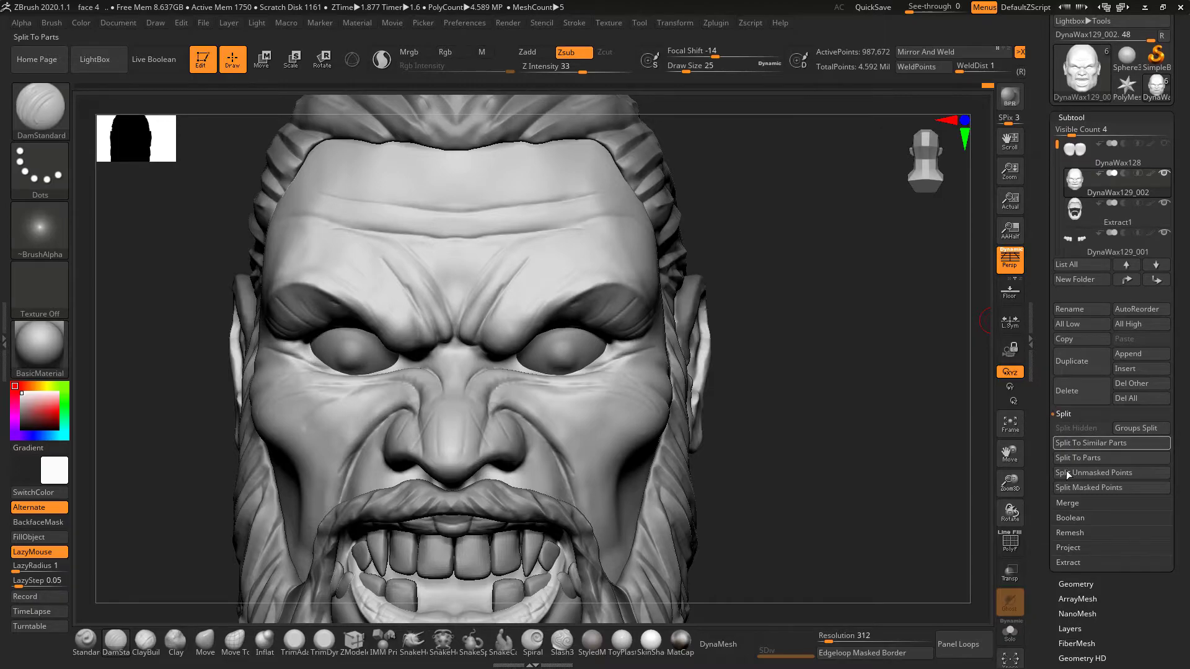
pyautogui.click(1076, 585)
pyautogui.click(1072, 448)
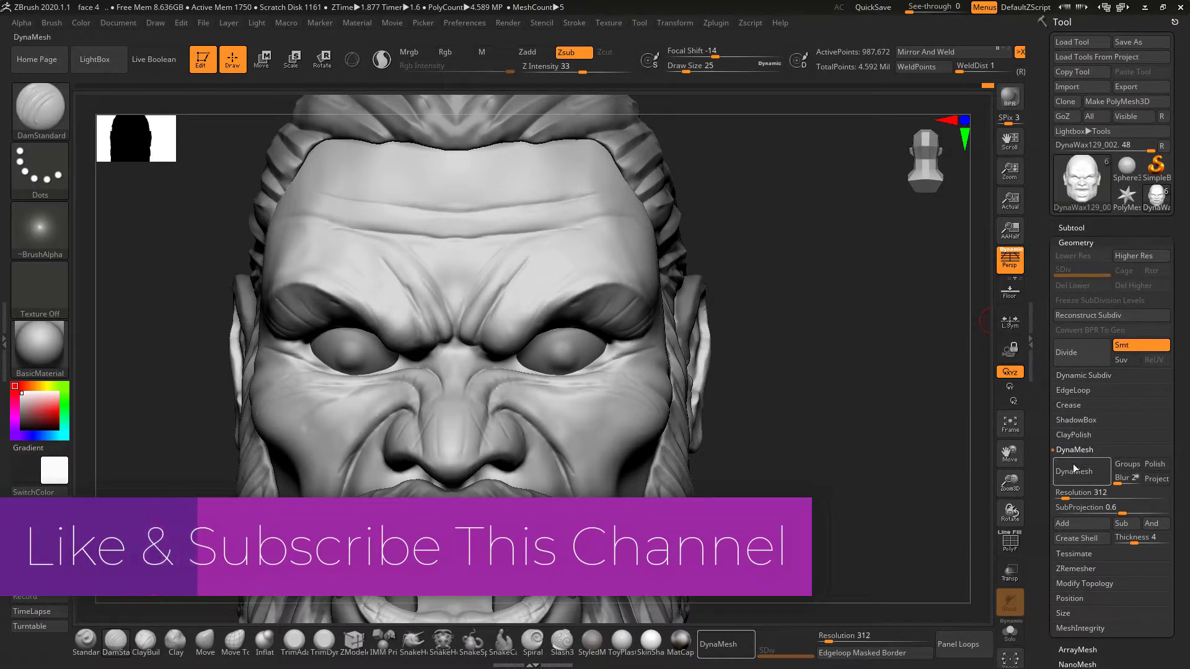
pyautogui.click(1074, 567)
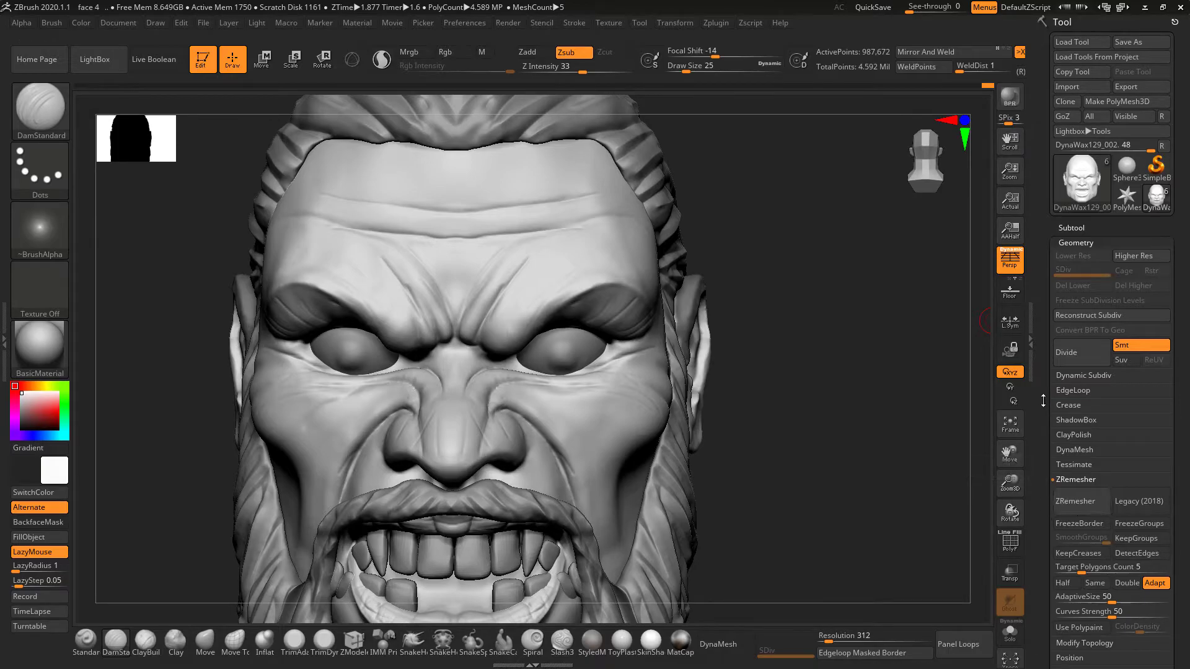
# - Duplicate the head subtool DynaWax129_002 and hide the hair and beard subtool Extract1
pyautogui.click(1072, 227)
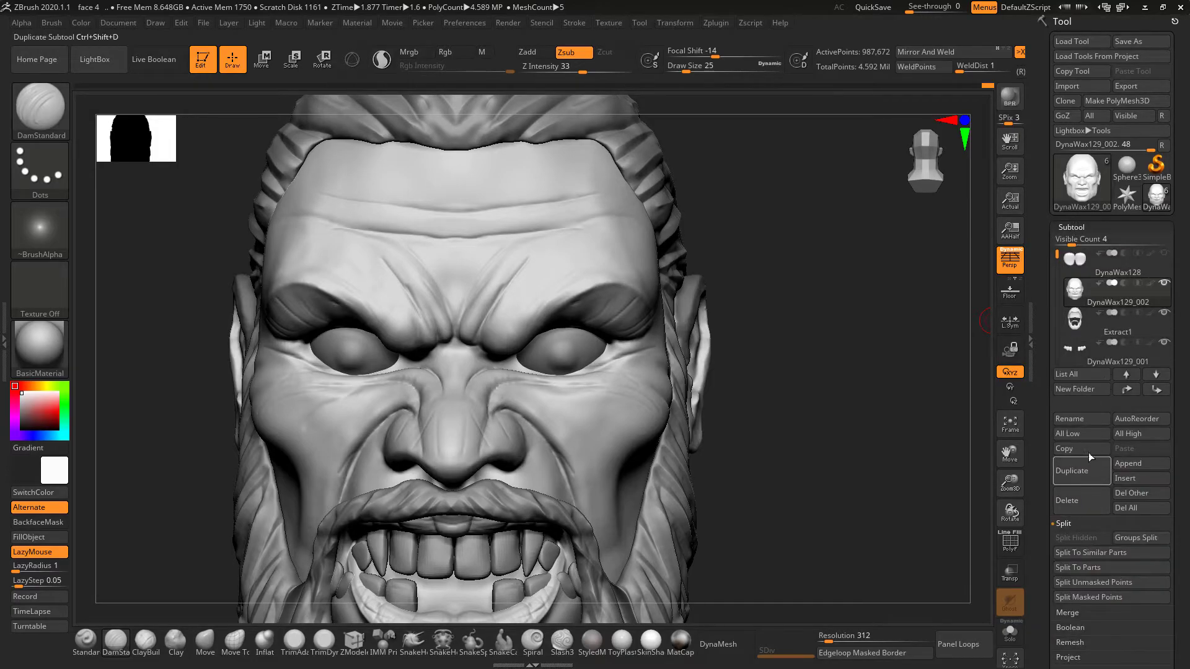
pyautogui.click(1083, 473)
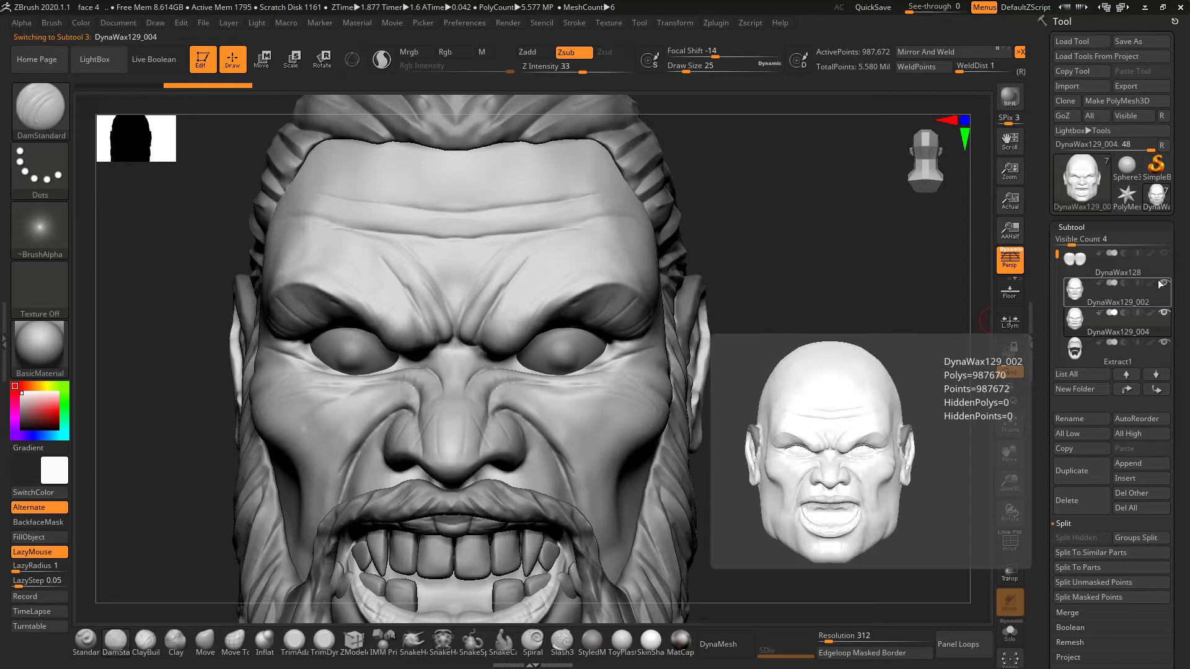
pyautogui.click(1163, 342)
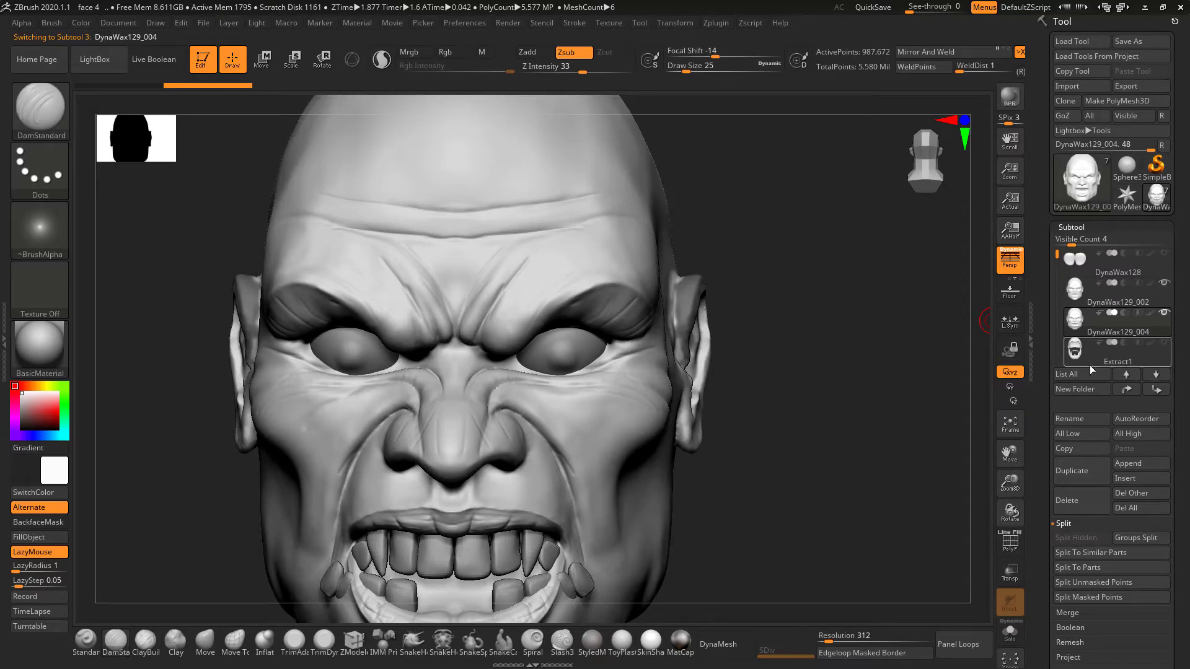
# - Move the protruding side teeth subtool DynaWax129_001 horizontally with the transpose line so the lower teeth sit inside the mouth
pyautogui.moveTo(892, 390); pyautogui.dragTo(764, 483)
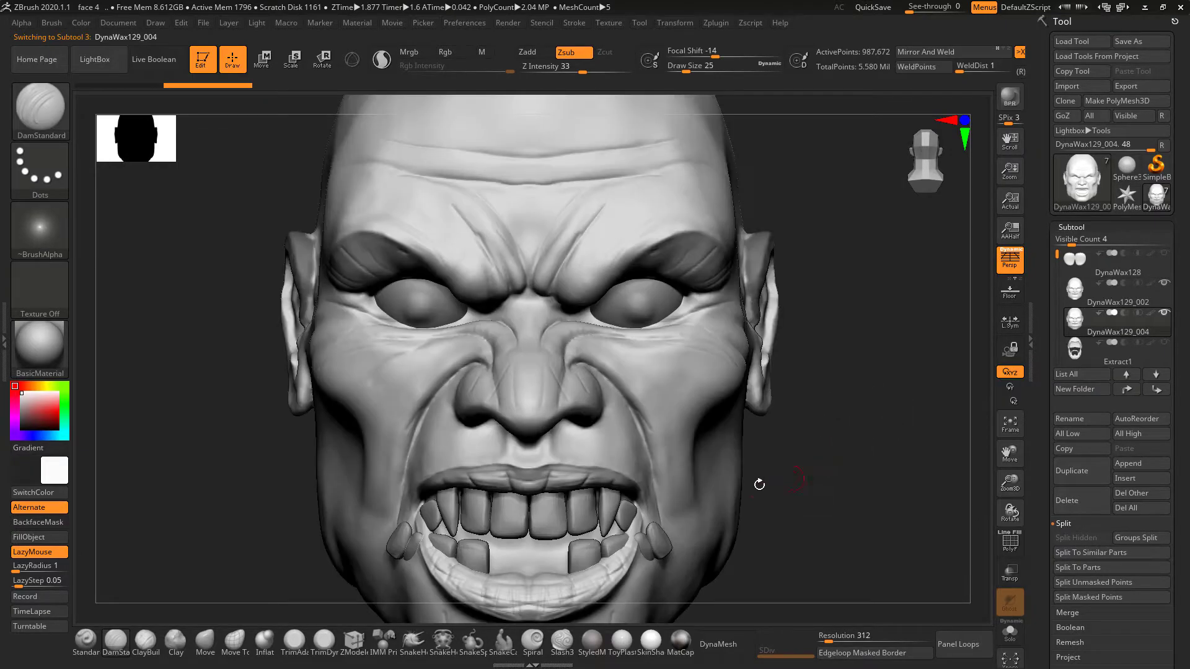
pyautogui.keyDown('alt'); pyautogui.click(671, 537); pyautogui.keyUp('alt')
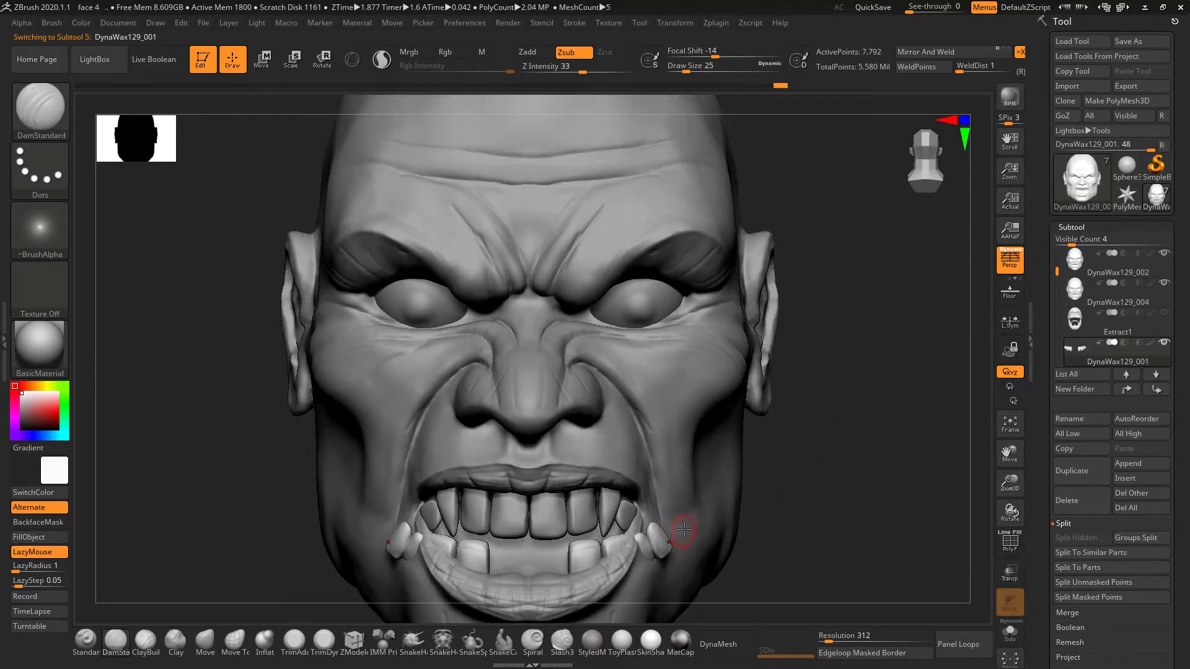
pyautogui.press('w')
pyautogui.moveTo(777, 503)
pyautogui.keyDown('alt'); pyautogui.mouseDown()
pyautogui.moveTo(772, 407)
pyautogui.moveTo(743, 369)
pyautogui.mouseUp(); pyautogui.keyUp('alt')
pyautogui.keyDown('shift'); pyautogui.moveTo(621, 417); pyautogui.dragTo(836, 416); pyautogui.keyUp('shift')
pyautogui.moveTo(710, 416); pyautogui.dragTo(703, 411)
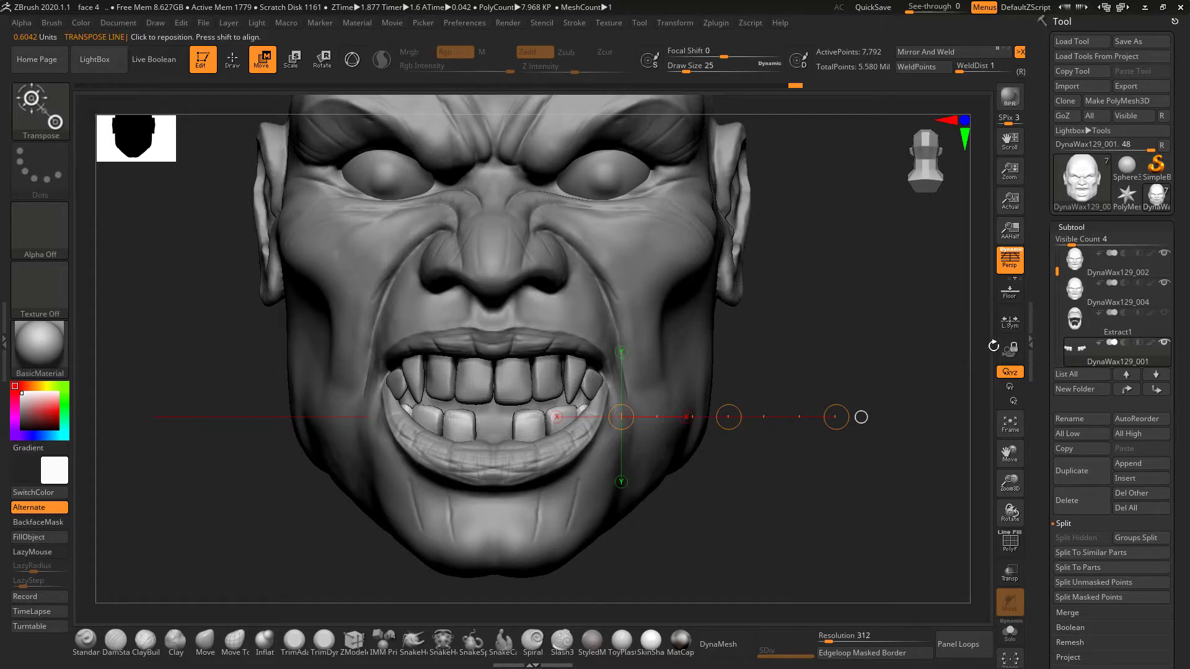
pyautogui.moveTo(1056, 271); pyautogui.dragTo(1046, 235)
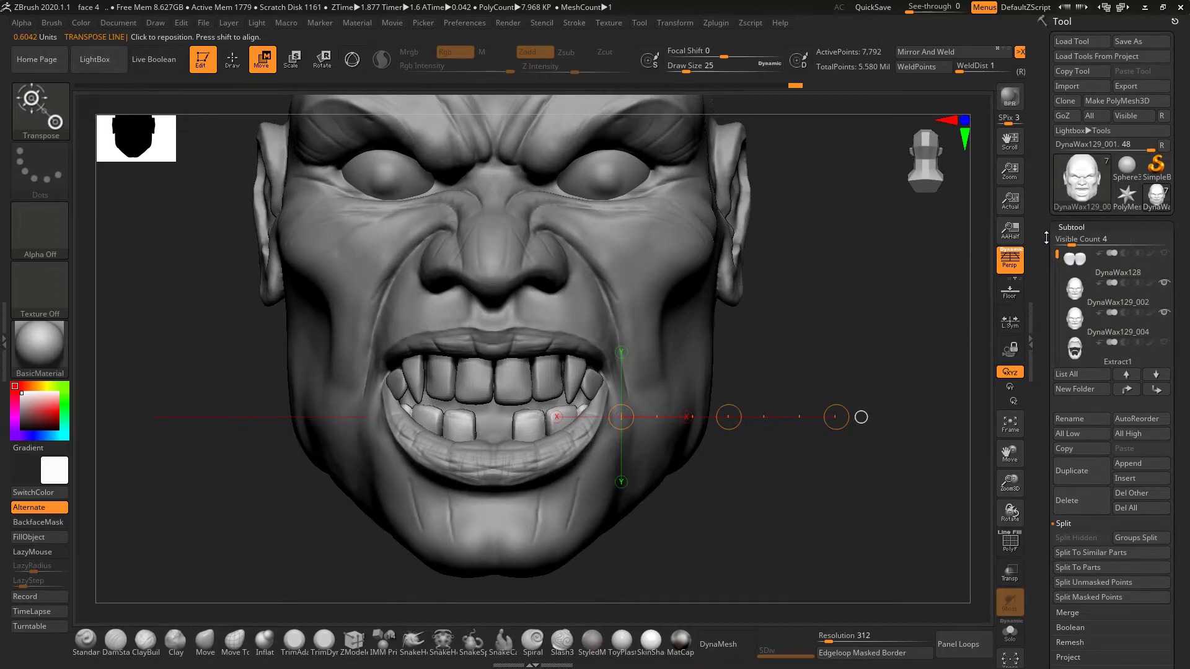
pyautogui.keyDown('alt'); pyautogui.moveTo(833, 304); pyautogui.dragTo(833, 359); pyautogui.keyUp('alt')
pyautogui.hotkey('ctrl', 'z')
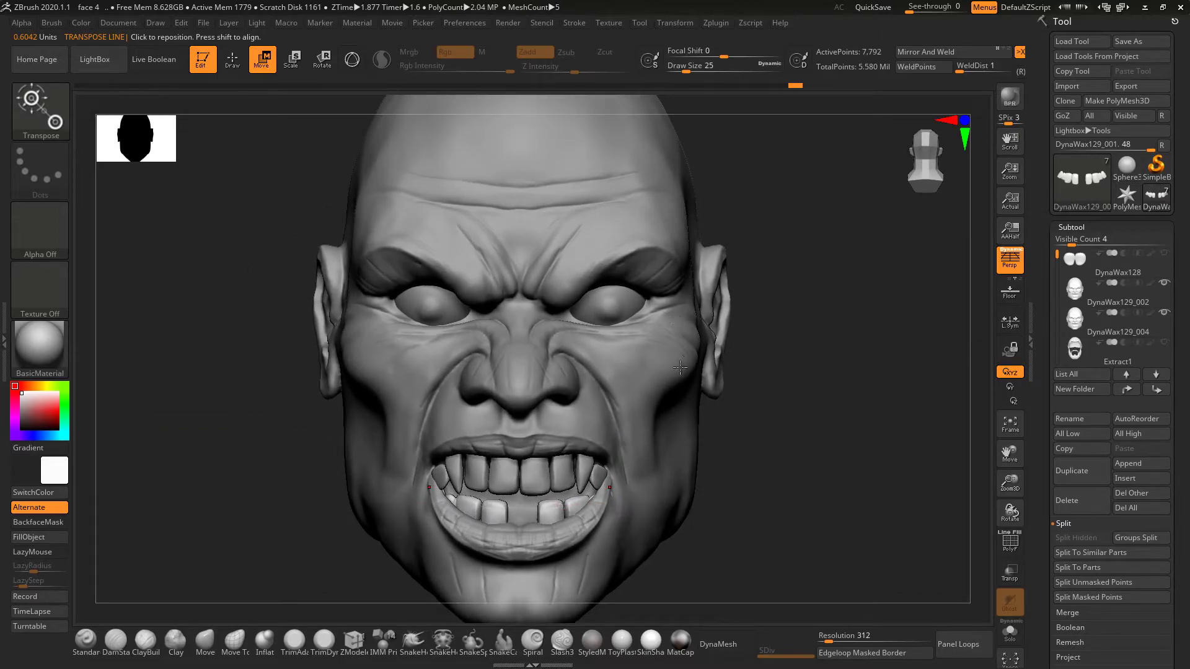
pyautogui.hotkey('ctrl', 'z')
# - Select the duplicate head DynaWax129_004 and remesh it with ZRemesher at a target polygons count of 5
pyautogui.keyDown('alt'); pyautogui.click(673, 356); pyautogui.keyUp('alt')
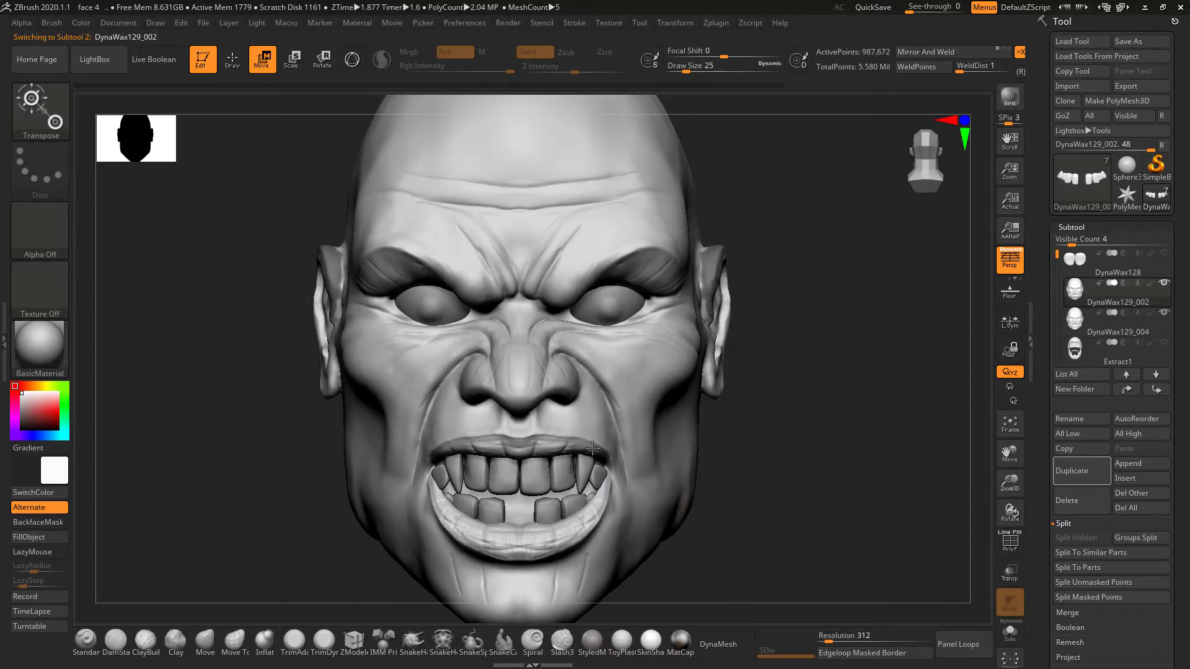
pyautogui.click(145, 642)
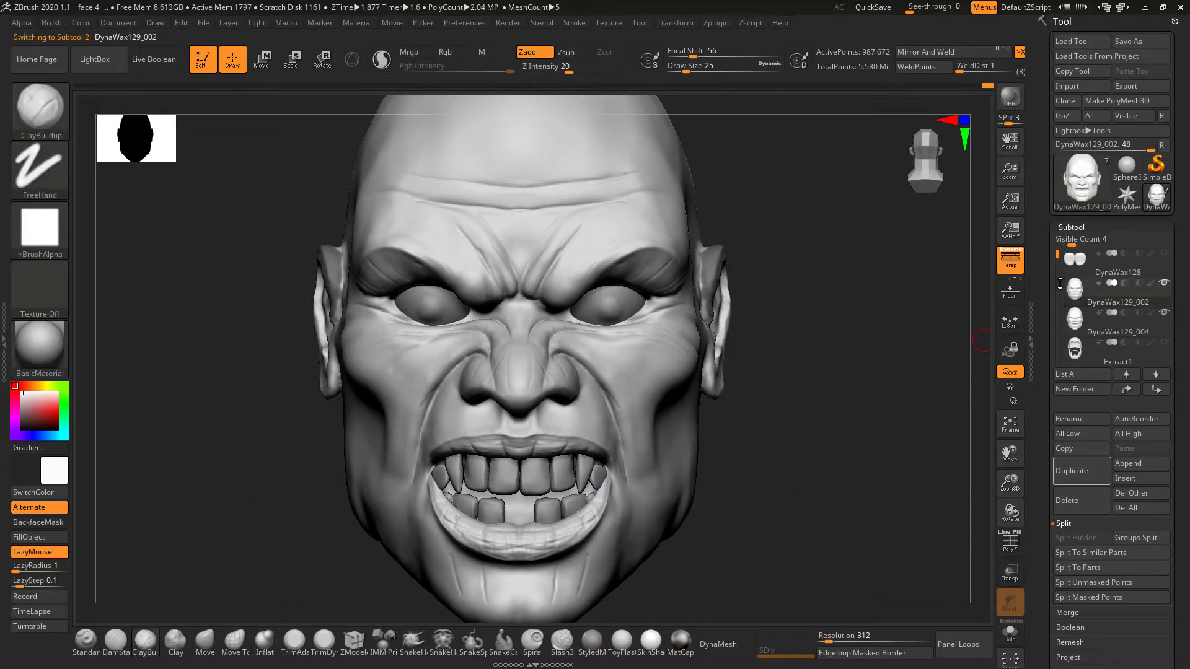
pyautogui.click(1082, 331)
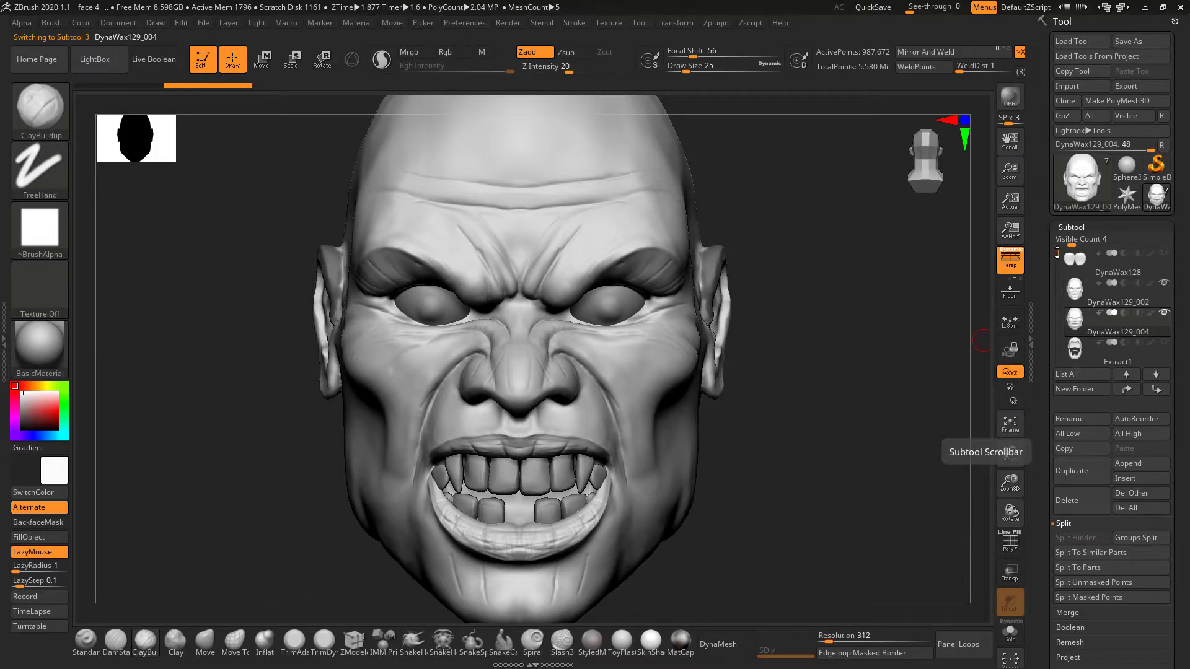
pyautogui.moveTo(1041, 582); pyautogui.dragTo(1055, 438)
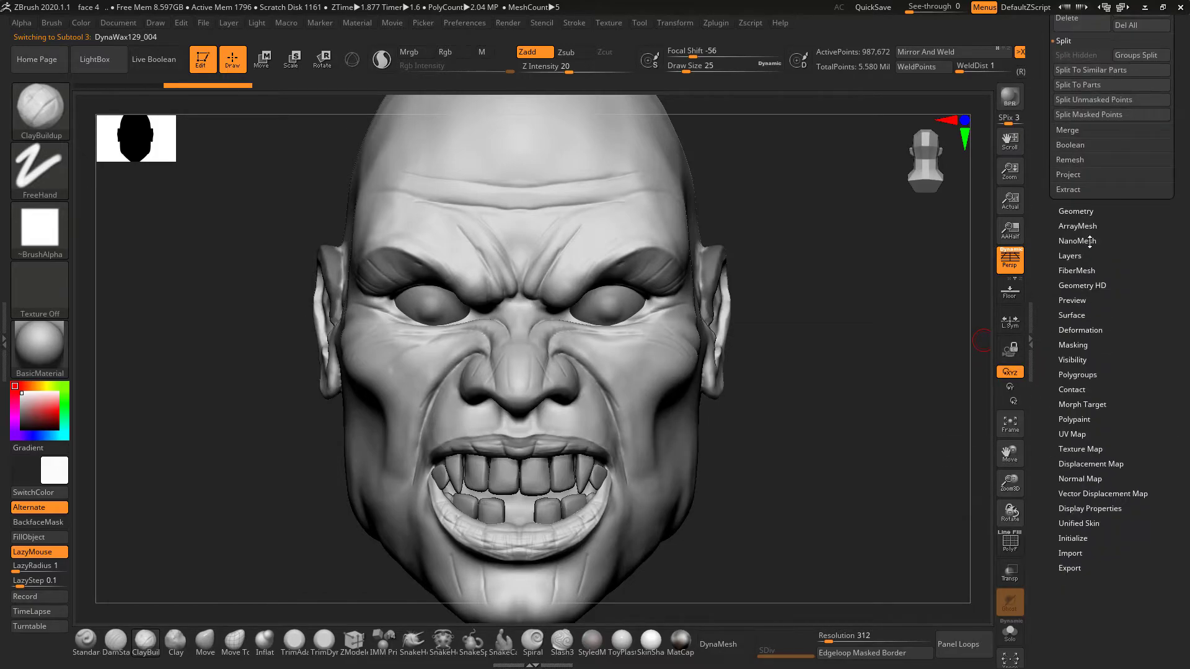
pyautogui.click(1087, 212)
pyautogui.moveTo(1047, 317); pyautogui.dragTo(1049, 413)
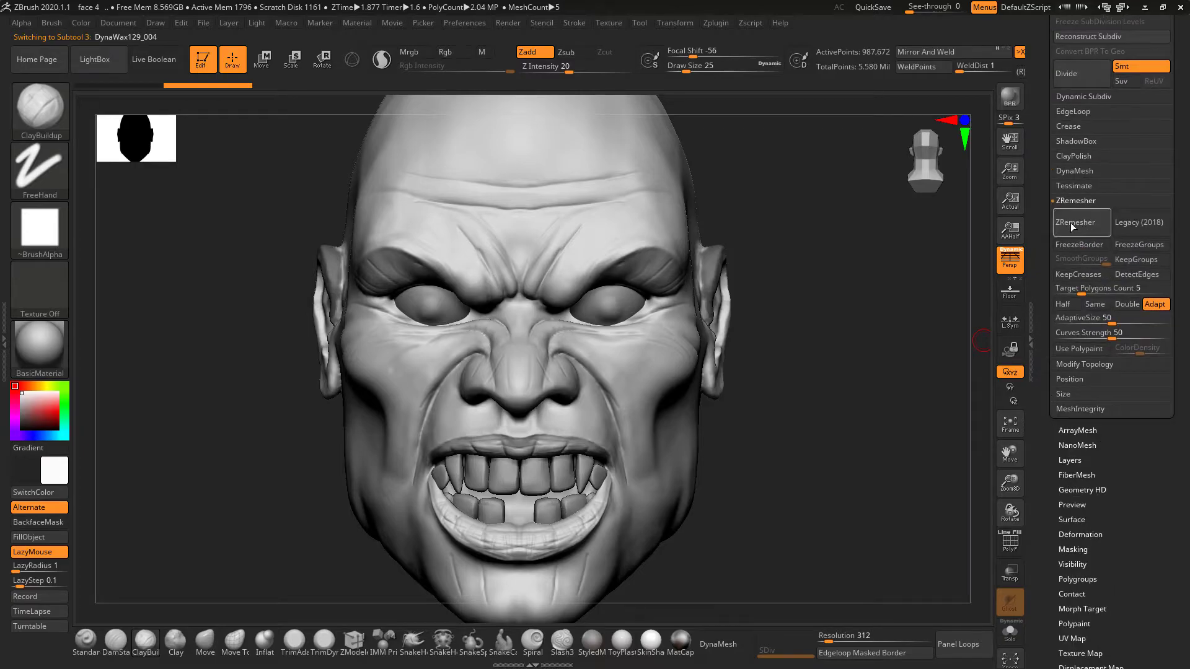
pyautogui.moveTo(1047, 267); pyautogui.dragTo(1049, 333)
pyautogui.click(1088, 288)
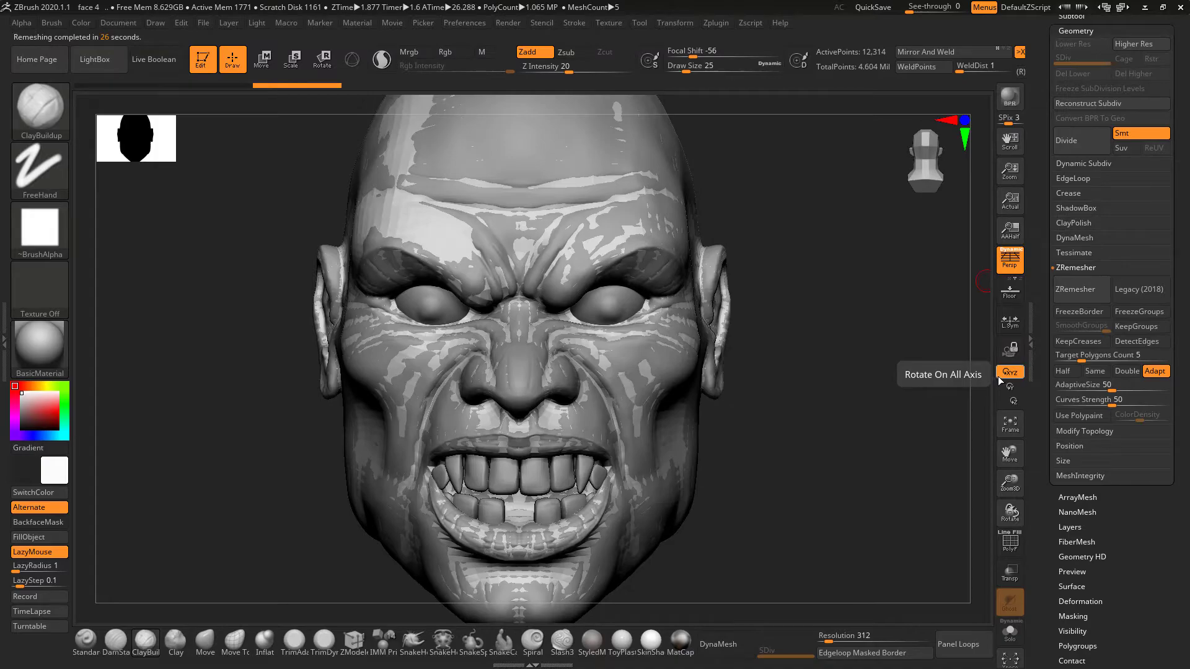
# - Show the polygon wireframe, isolate the active subtool, and compare the topology of DynaWax129_002 with the remeshed copy DynaWax129_004
pyautogui.click(1009, 542)
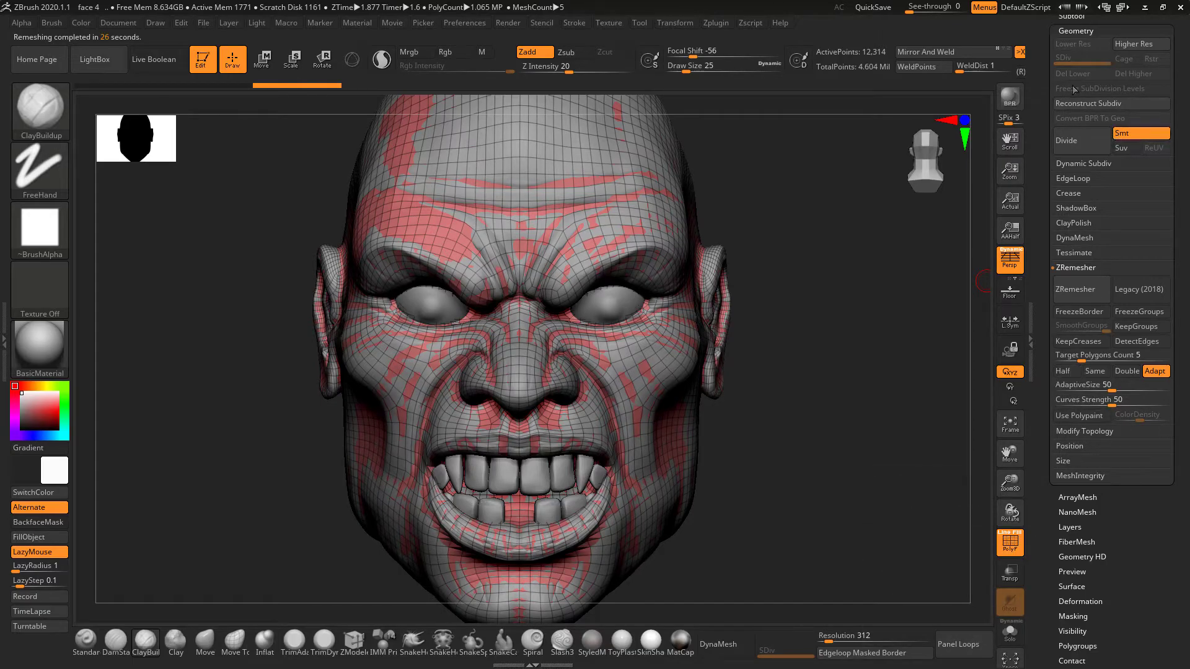
pyautogui.scroll(3, 1078, 147)
pyautogui.click(1071, 154)
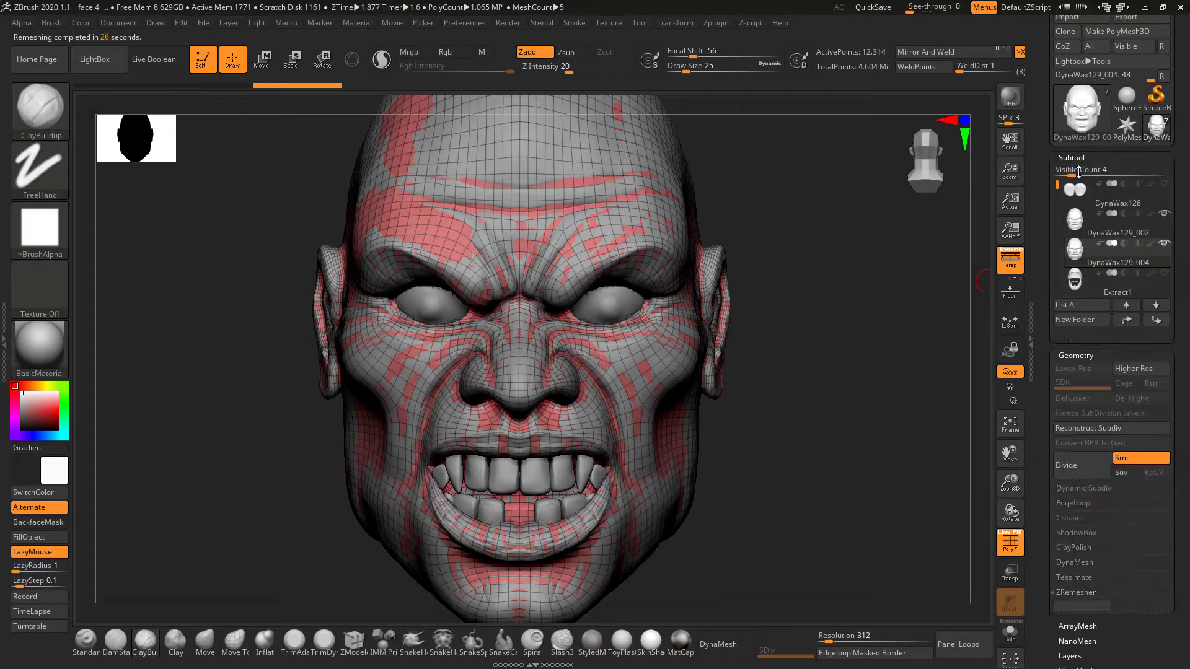
pyautogui.click(1076, 231)
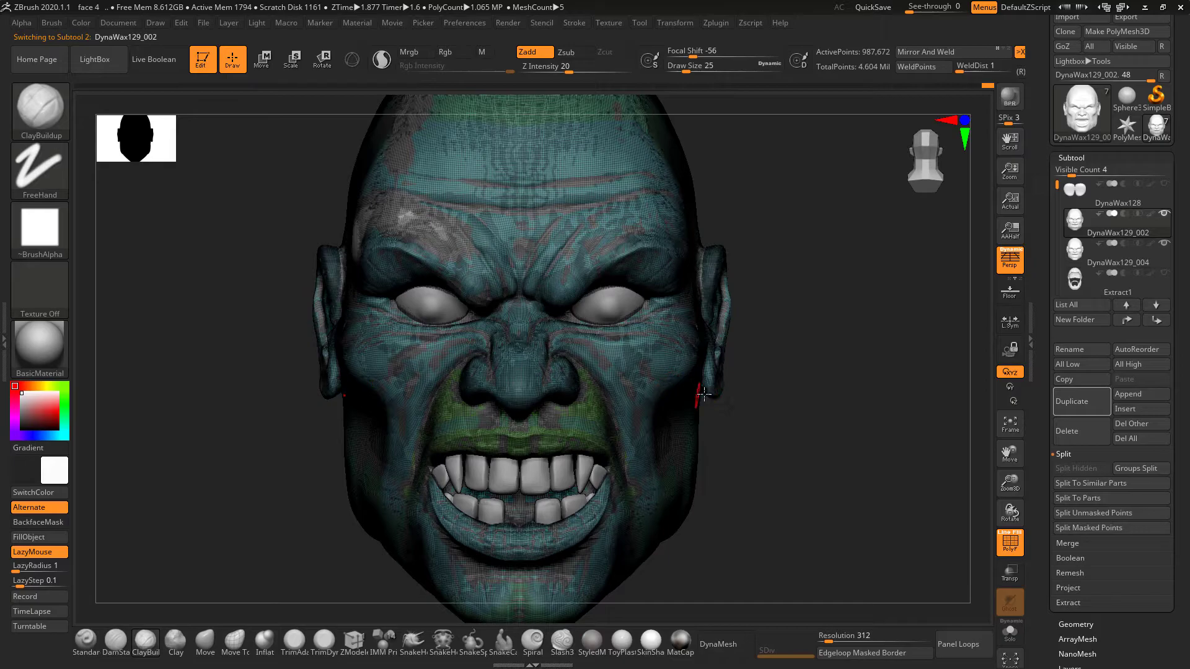
pyautogui.keyDown('alt'); pyautogui.moveTo(858, 398); pyautogui.dragTo(914, 455); pyautogui.keyUp('alt')
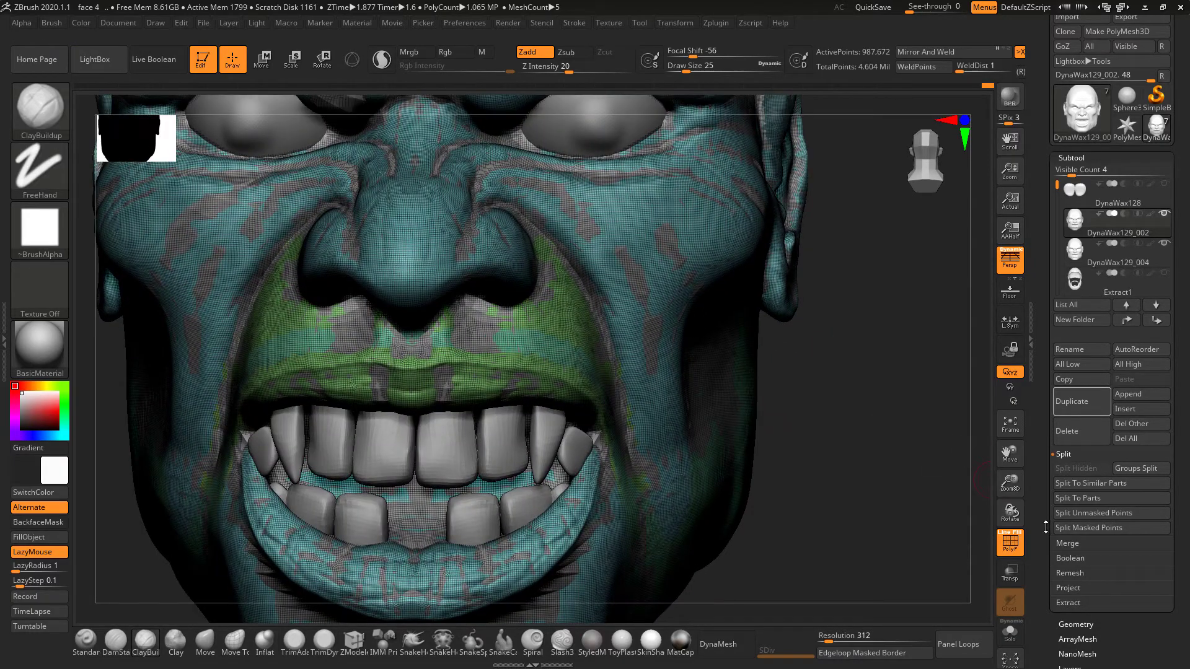
pyautogui.click(1010, 638)
pyautogui.keyDown('alt'); pyautogui.moveTo(874, 287); pyautogui.dragTo(911, 570); pyautogui.keyUp('alt')
pyautogui.keyDown('alt'); pyautogui.moveTo(854, 258); pyautogui.dragTo(882, 324); pyautogui.keyUp('alt')
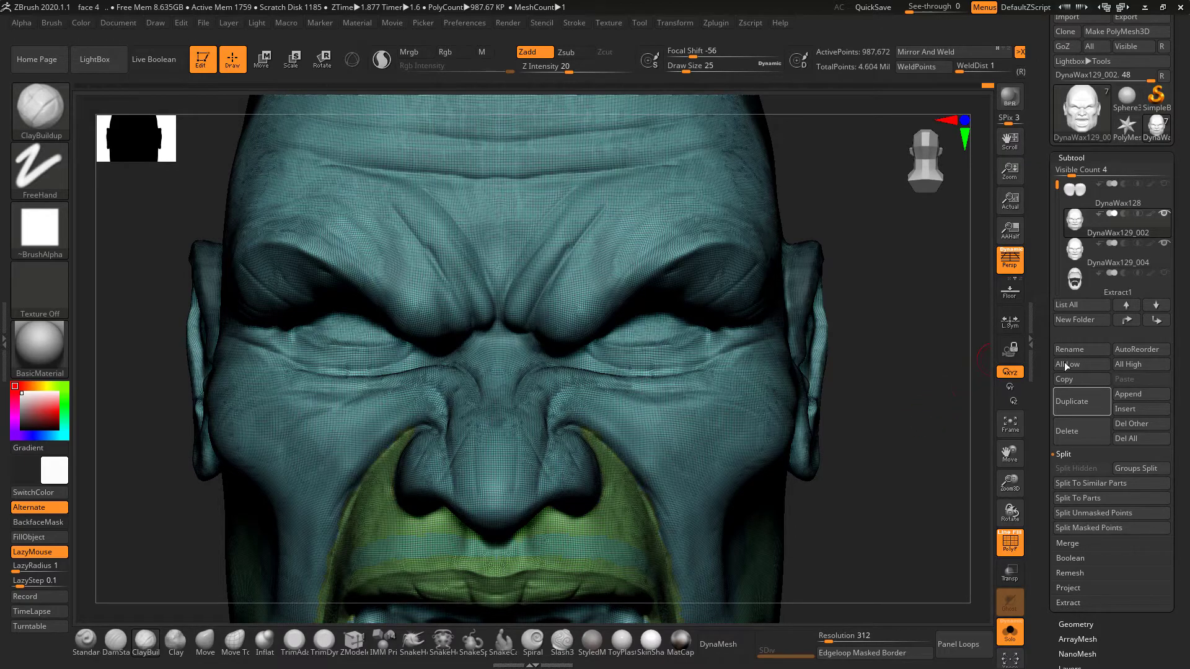
pyautogui.click(1072, 257)
pyautogui.moveTo(940, 479); pyautogui.dragTo(884, 381)
# - Reopen the geometry settings of DynaWax129_004 and undo its ZRemesher pass
pyautogui.moveTo(1045, 504); pyautogui.dragTo(1071, 358)
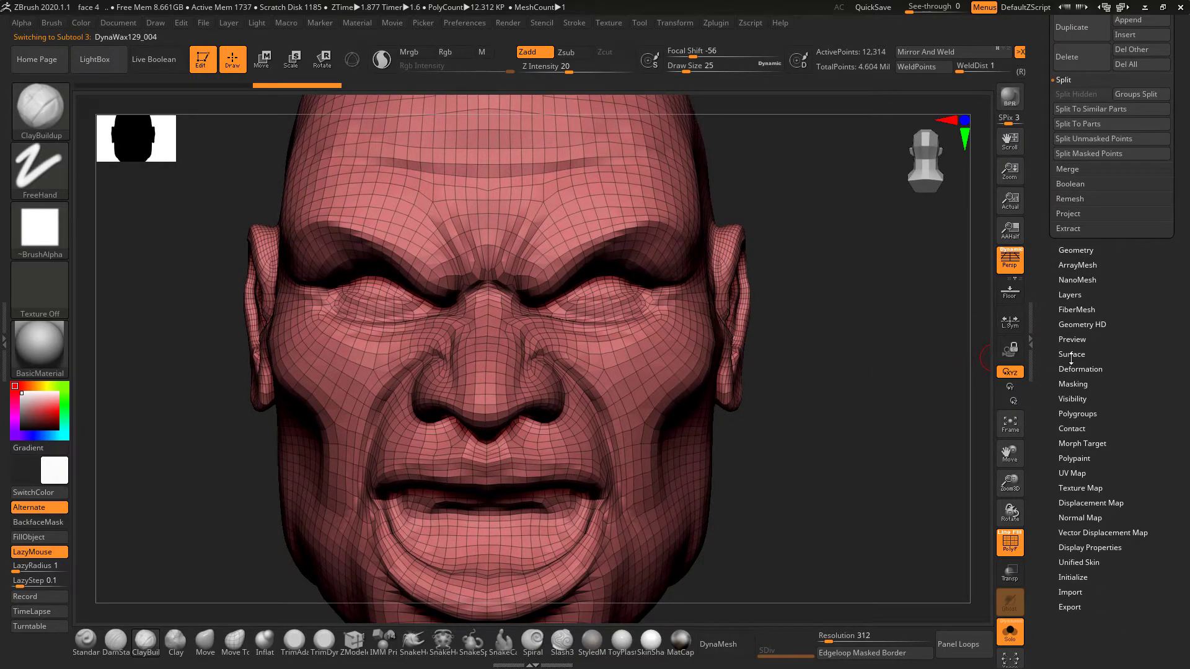
pyautogui.moveTo(1082, 255); pyautogui.dragTo(1074, 280)
pyautogui.click(1084, 252)
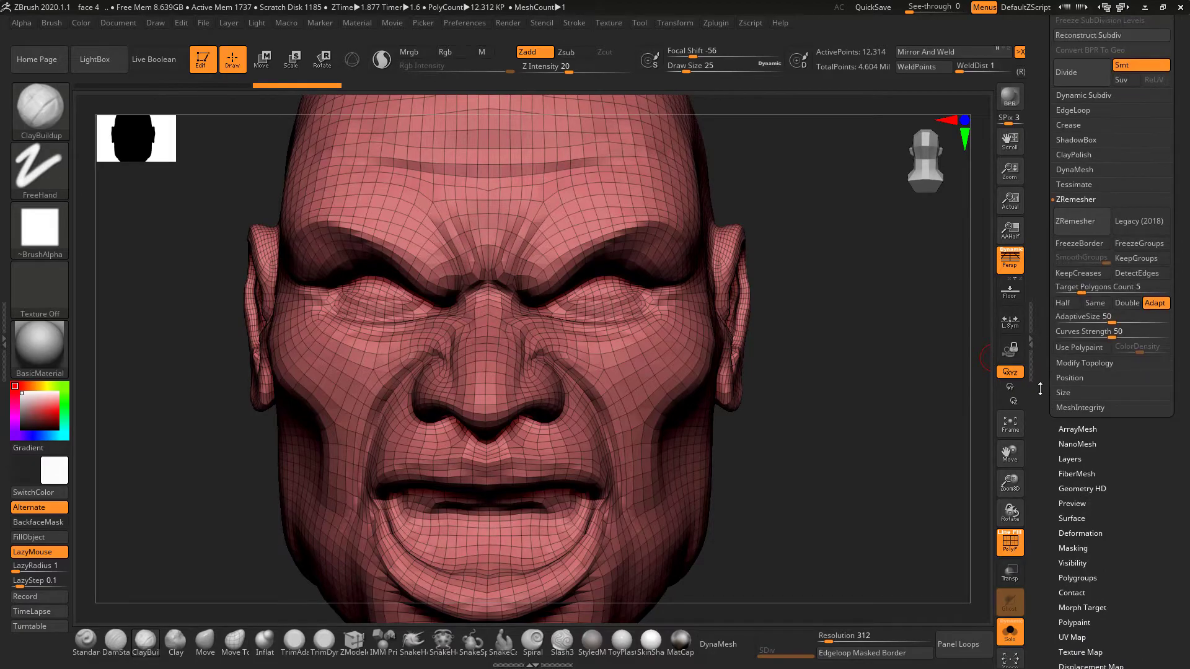
pyautogui.hotkey('ctrl', 'z')
# - Enable FreezeBorder, set AdaptiveSize to 49 and the target polygons count to 2, and try to remesh the head copy
pyautogui.moveTo(1102, 258); pyautogui.dragTo(1102, 311)
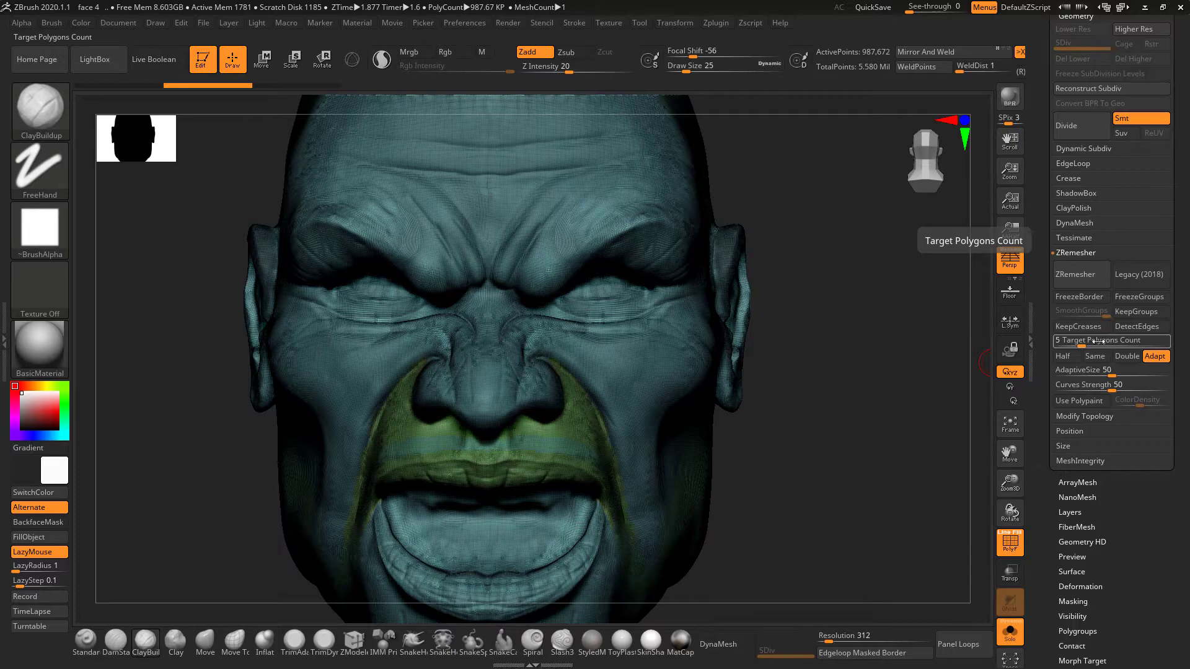
pyautogui.click(1080, 297)
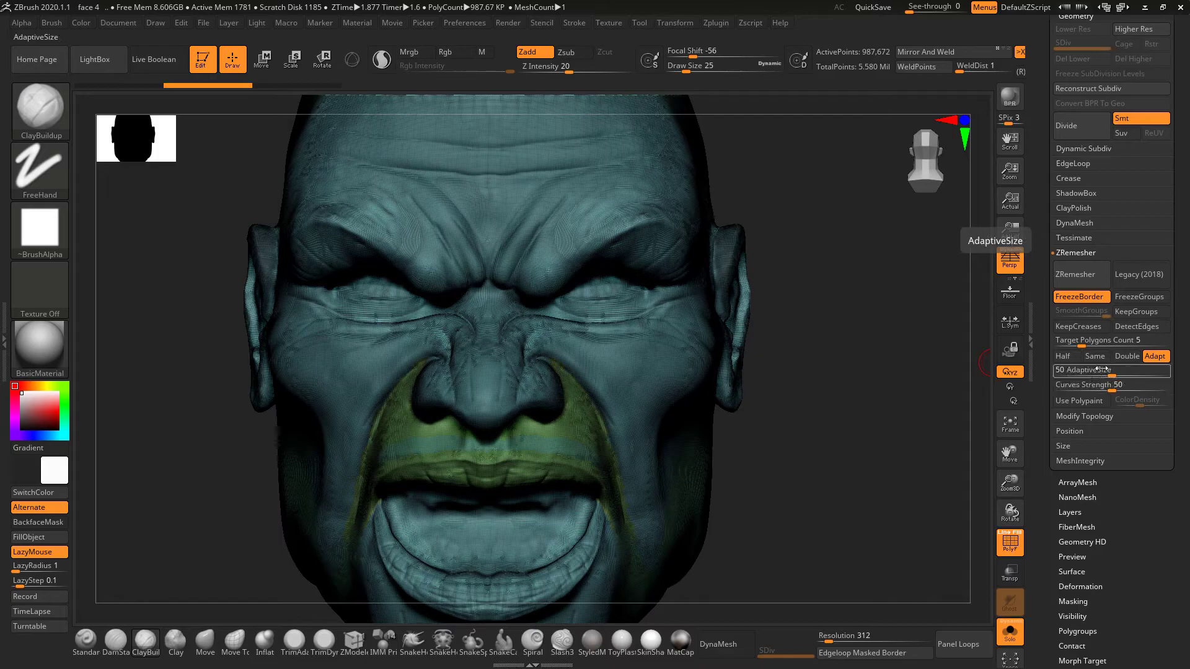
pyautogui.moveTo(1098, 370); pyautogui.dragTo(1079, 345)
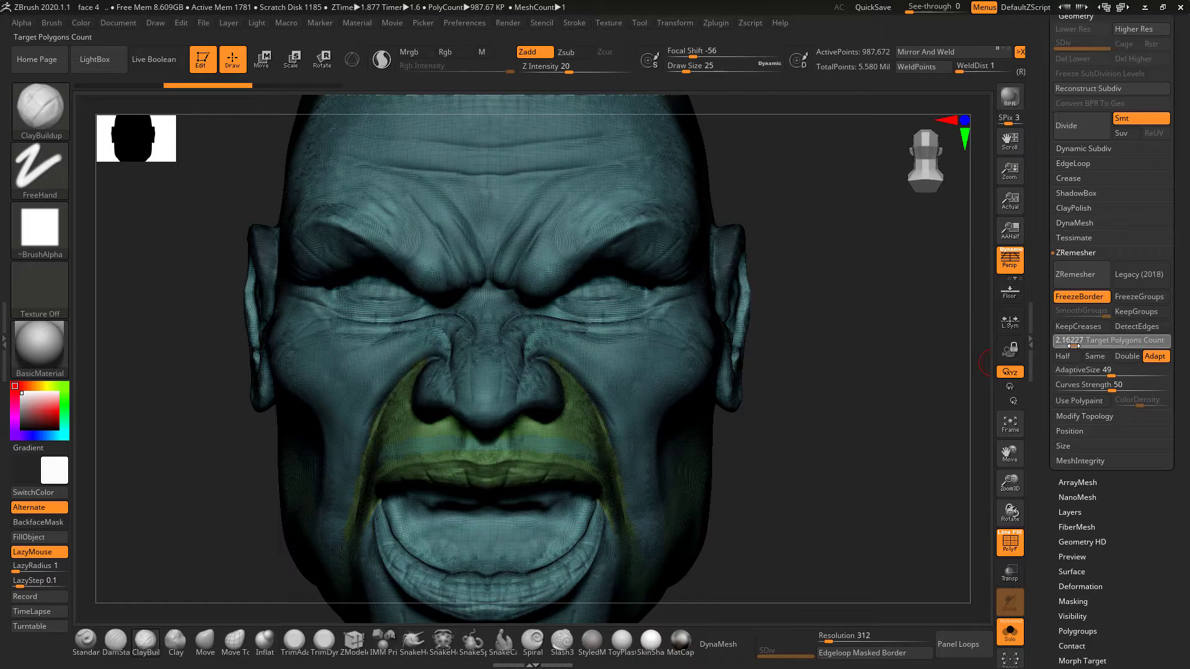
pyautogui.moveTo(1073, 346); pyautogui.dragTo(1071, 341)
pyautogui.moveTo(1072, 344); pyautogui.dragTo(1071, 341)
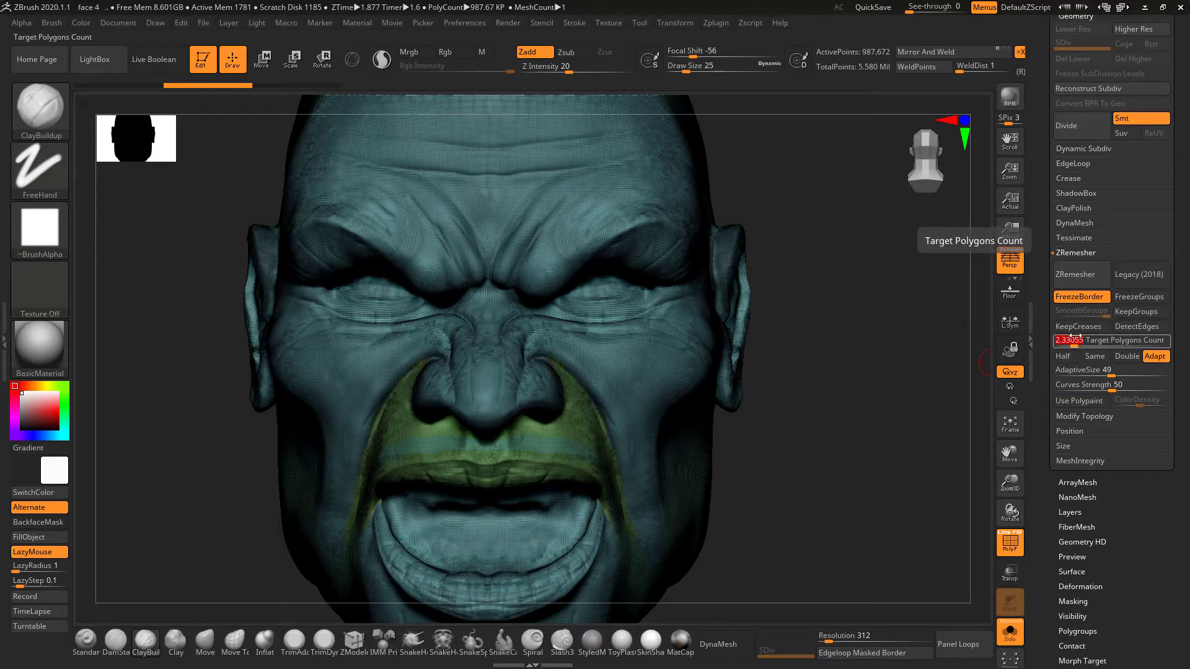
pyautogui.write('2')
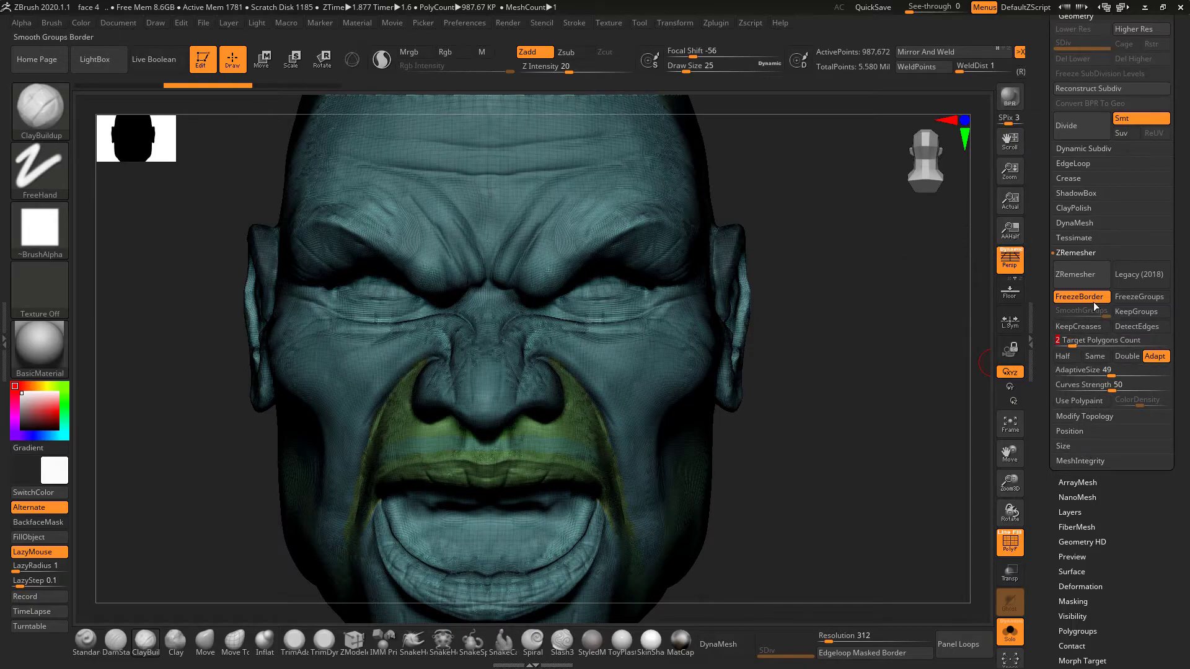
pyautogui.click(1065, 273)
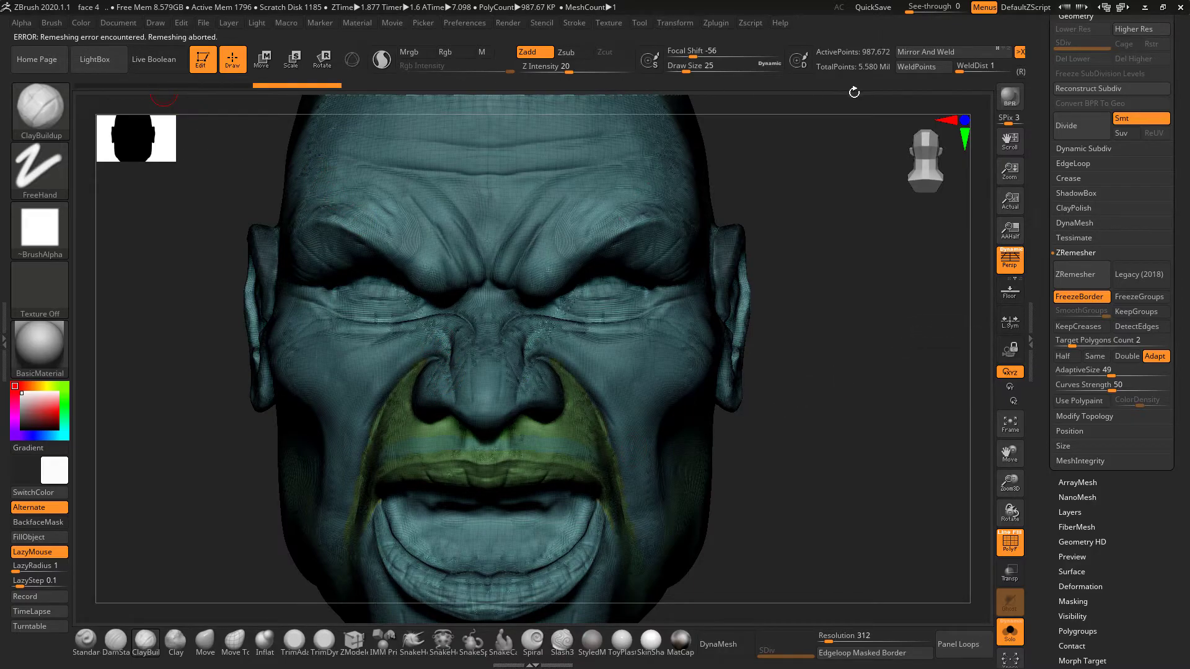
# - Remesh the head copy with the Legacy (2018) ZRemesher and check the new topology from the side and front
pyautogui.click(1138, 273)
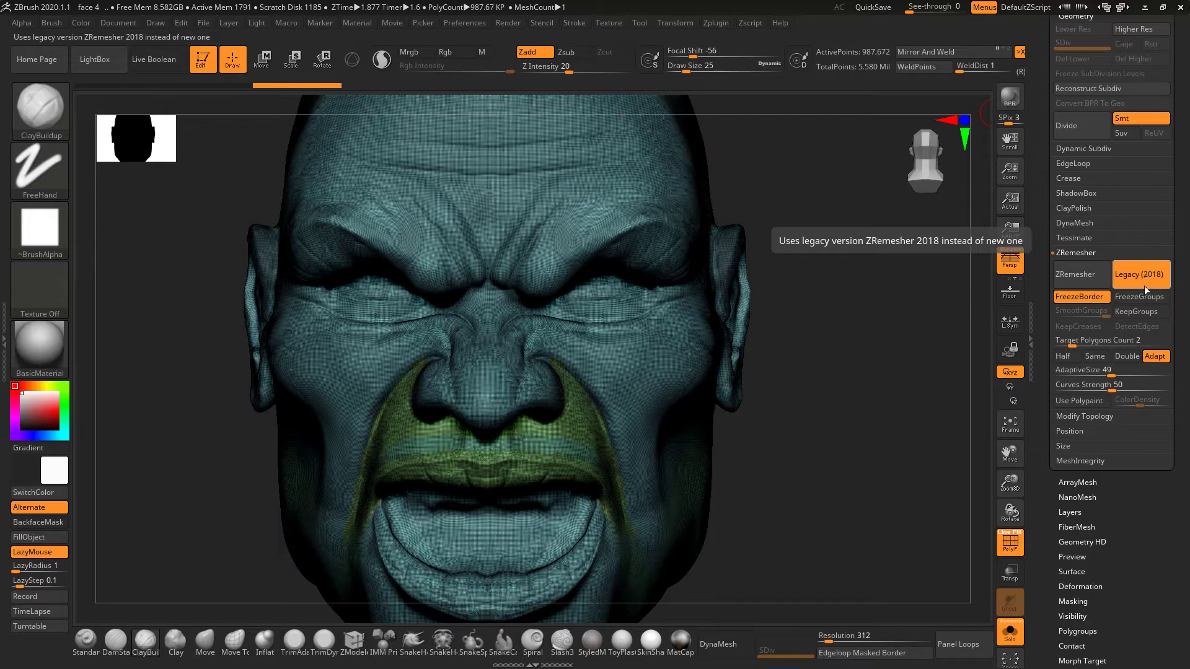
pyautogui.click(1087, 272)
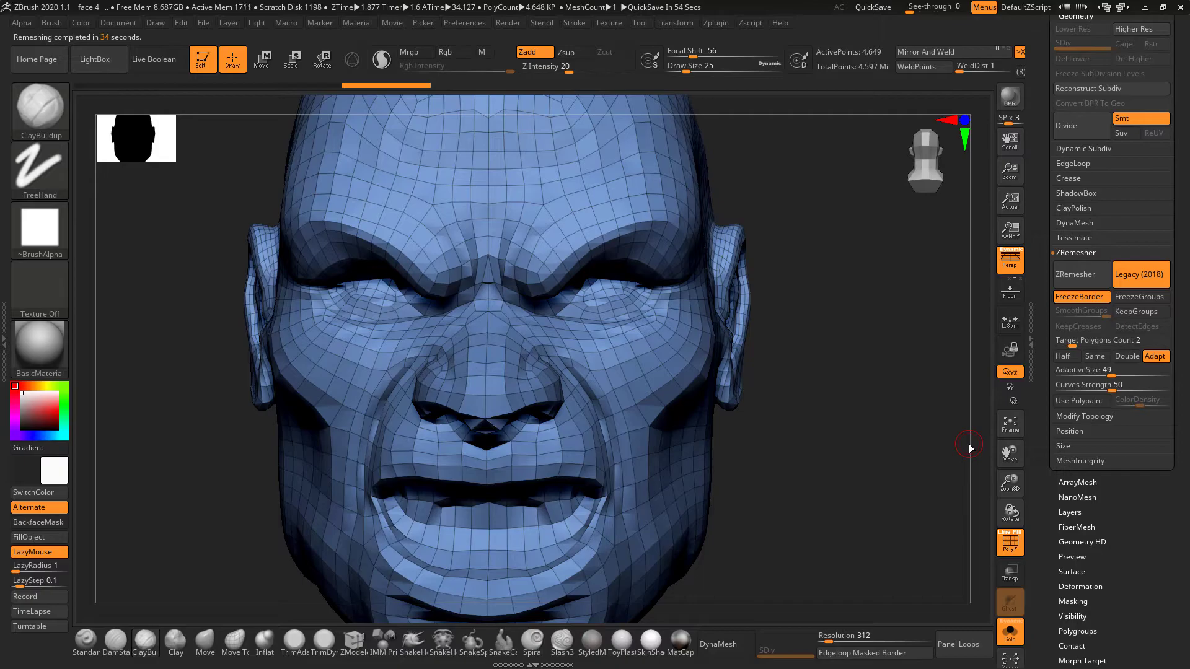
pyautogui.moveTo(847, 397)
pyautogui.mouseDown()
pyautogui.moveTo(846, 362)
pyautogui.moveTo(816, 344)
pyautogui.moveTo(757, 340)
pyautogui.moveTo(847, 348)
pyautogui.moveTo(753, 347)
pyautogui.moveTo(737, 362)
pyautogui.moveTo(866, 349)
pyautogui.moveTo(849, 365)
pyautogui.moveTo(888, 374)
pyautogui.mouseUp()
pyautogui.moveTo(929, 330); pyautogui.dragTo(898, 355)
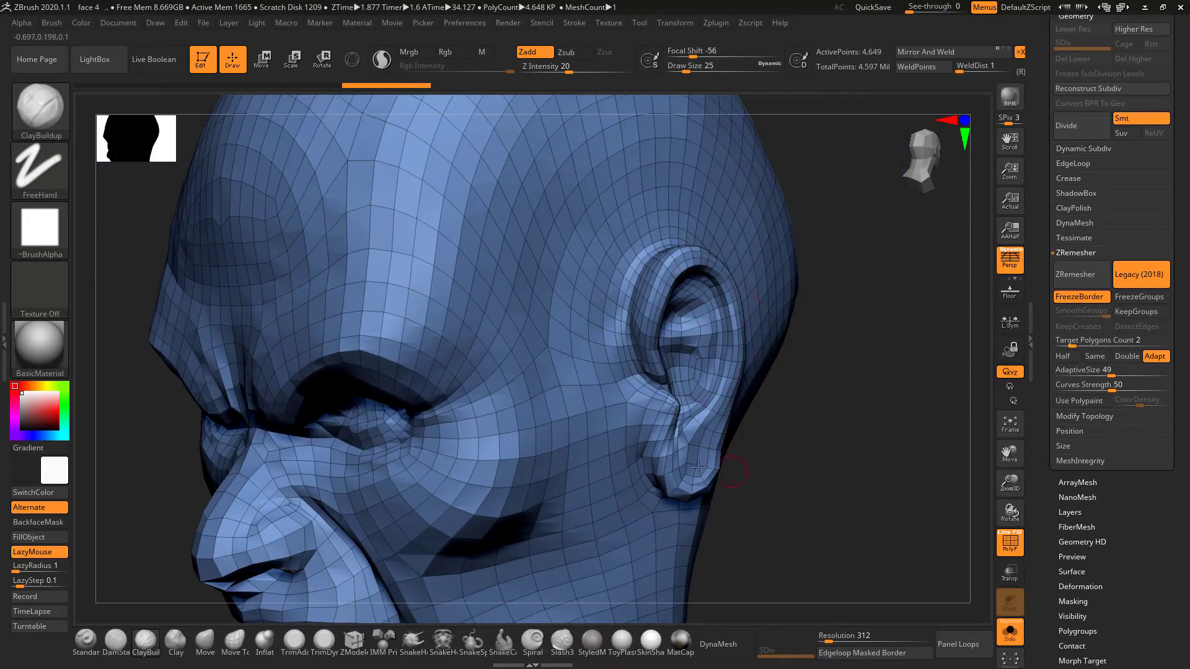
pyautogui.moveTo(845, 444); pyautogui.dragTo(863, 425)
pyautogui.keyDown('alt'); pyautogui.moveTo(697, 451); pyautogui.dragTo(875, 315); pyautogui.keyUp('alt')
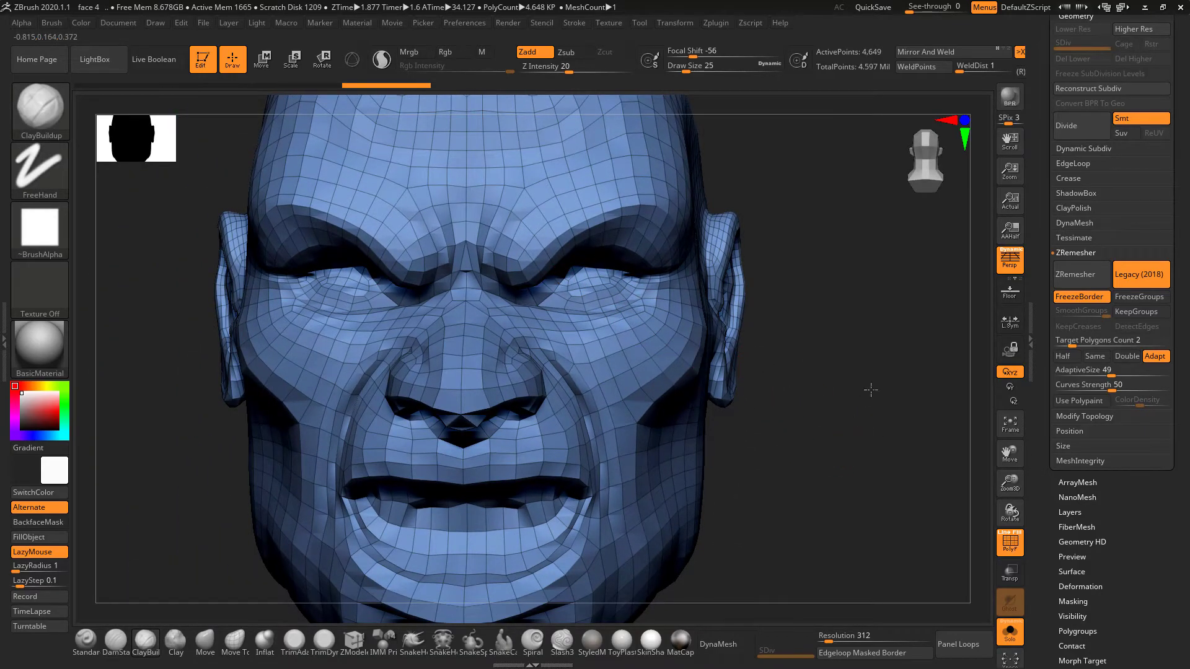
pyautogui.keyDown('alt'); pyautogui.moveTo(866, 398); pyautogui.dragTo(905, 280); pyautogui.keyUp('alt')
pyautogui.moveTo(874, 375); pyautogui.dragTo(879, 431)
# - Subdivide the remeshed head up to SDiv 4 and turn off the polygon wireframe
pyautogui.press('ctrl')
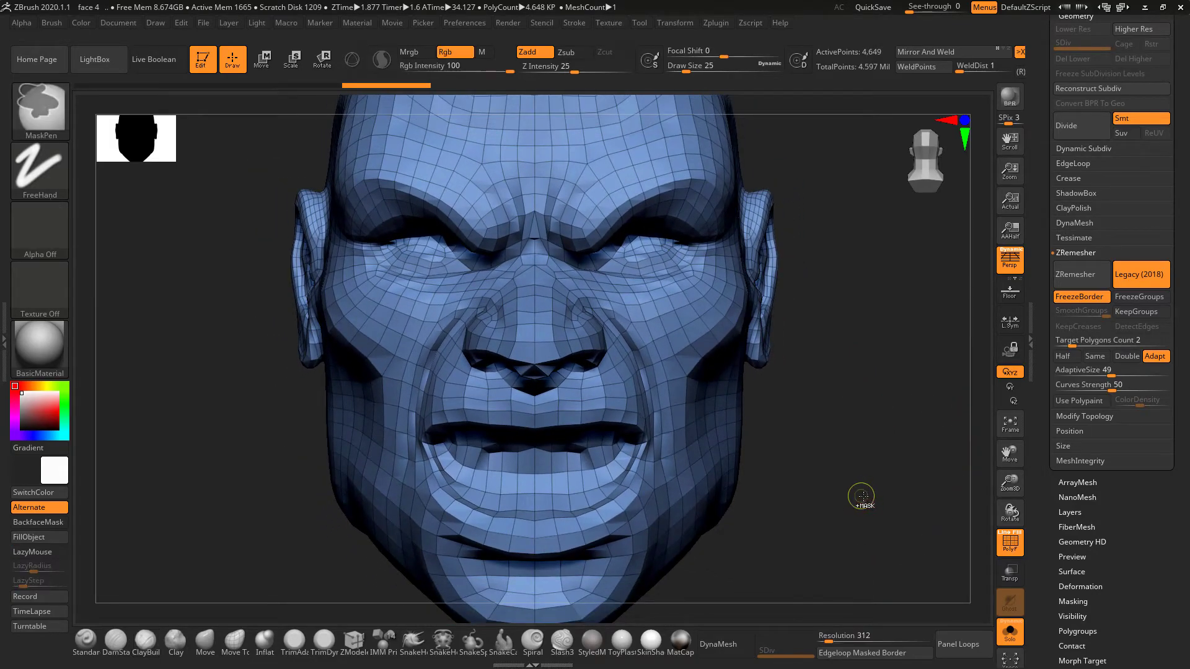
pyautogui.hotkey('ctrl', 'd')
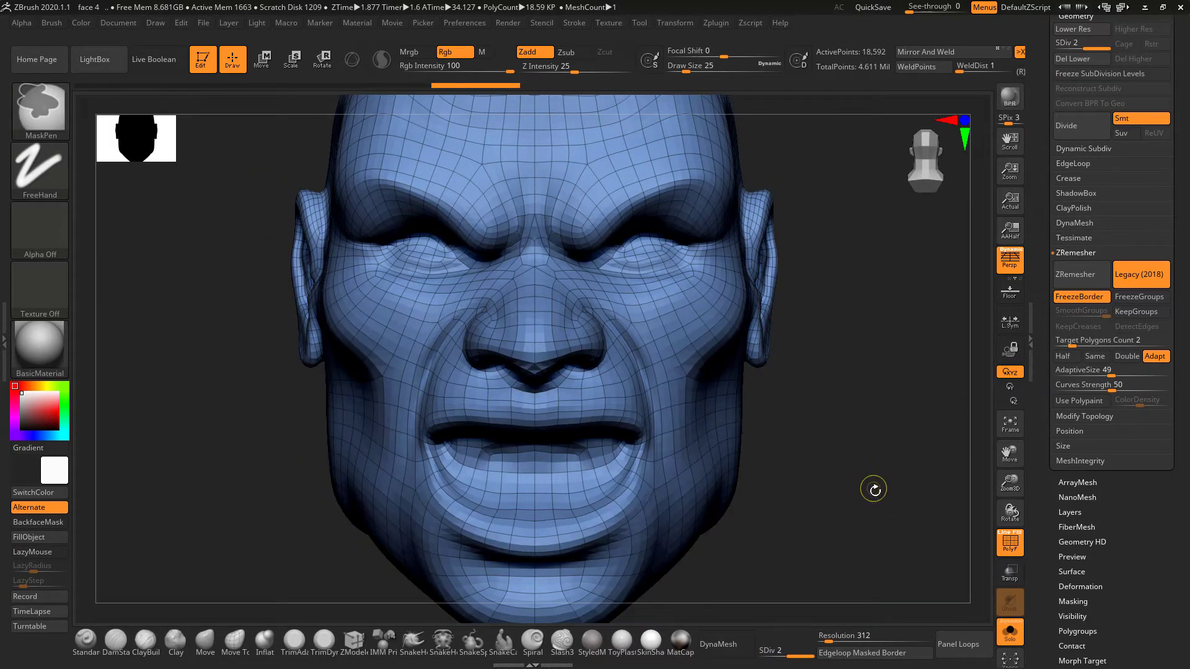
pyautogui.moveTo(851, 436)
pyautogui.keyDown('alt'); pyautogui.mouseDown()
pyautogui.moveTo(892, 481)
pyautogui.moveTo(892, 430)
pyautogui.moveTo(917, 427)
pyautogui.mouseUp(); pyautogui.keyUp('alt')
pyautogui.click(1015, 544)
pyautogui.press('ctrl')
pyautogui.hotkey('ctrl', 'd')
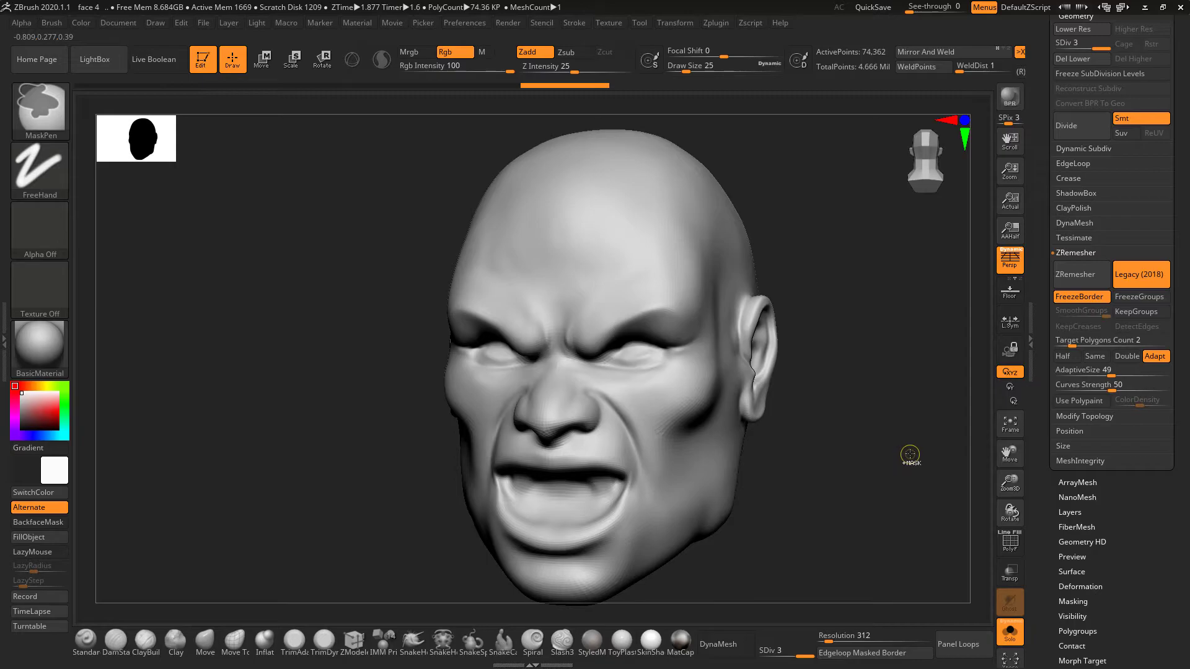
pyautogui.moveTo(882, 489)
pyautogui.keyDown('alt'); pyautogui.mouseDown()
pyautogui.moveTo(879, 478)
pyautogui.moveTo(906, 489)
pyautogui.moveTo(921, 465)
pyautogui.moveTo(929, 495)
pyautogui.mouseUp(); pyautogui.keyUp('alt')
# - Build up the fold running from beside the nose down the cheek with ClayBuildup
pyautogui.moveTo(664, 334); pyautogui.dragTo(741, 406)
pyautogui.hotkey('ctrl', 'z')
pyautogui.moveTo(667, 330); pyautogui.dragTo(747, 417)
pyautogui.moveTo(671, 338)
pyautogui.mouseDown()
pyautogui.moveTo(746, 419)
pyautogui.moveTo(744, 398)
pyautogui.moveTo(702, 371)
pyautogui.moveTo(718, 431)
pyautogui.mouseUp()
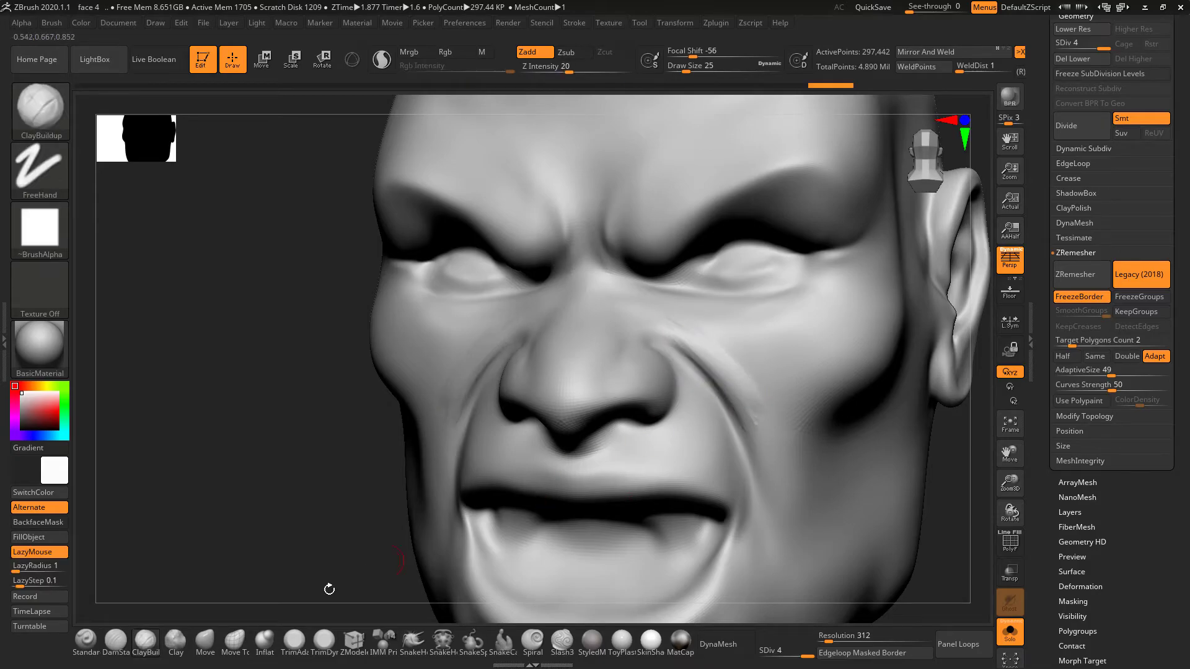
# - Carve a crease along the nasolabial fold and another under the eye with DamStandard
pyautogui.click(116, 642)
pyautogui.moveTo(670, 340)
pyautogui.mouseDown()
pyautogui.moveTo(738, 429)
pyautogui.moveTo(762, 488)
pyautogui.moveTo(745, 464)
pyautogui.mouseUp()
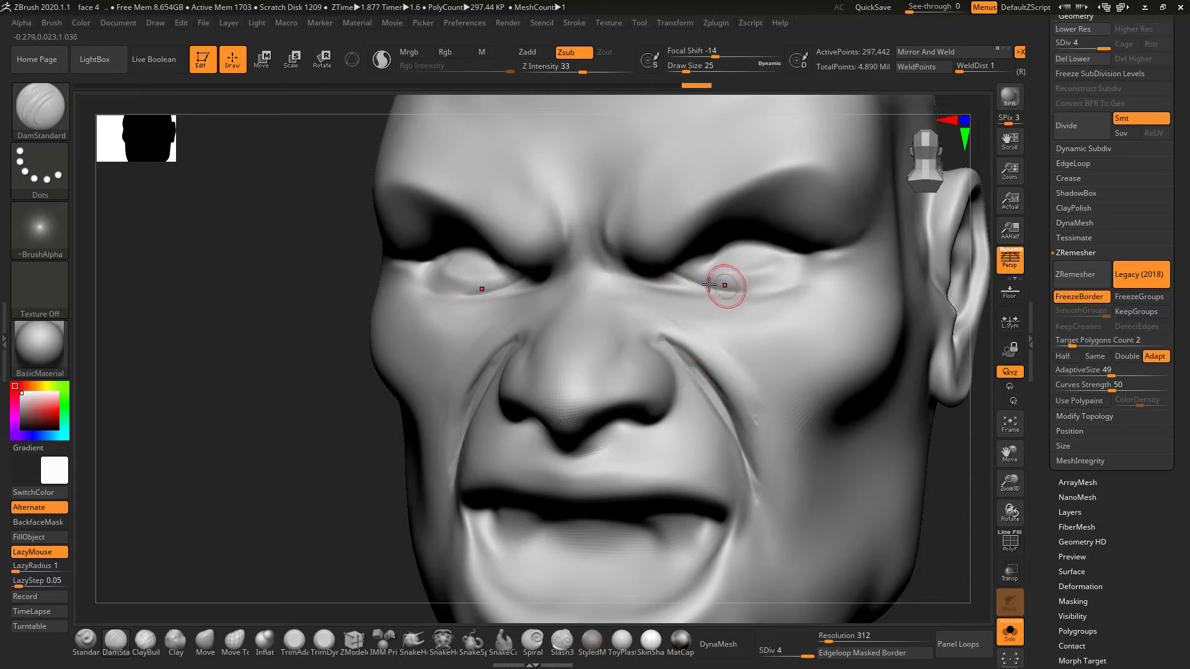
pyautogui.moveTo(713, 290); pyautogui.dragTo(788, 289)
# - Carve wrinkles between the upper eyelid and brow, plus a frown crease beside the bridge of the nose
pyautogui.moveTo(703, 245); pyautogui.dragTo(773, 178)
pyautogui.moveTo(724, 226)
pyautogui.mouseDown()
pyautogui.moveTo(815, 178)
pyautogui.moveTo(761, 208)
pyautogui.mouseUp()
pyautogui.moveTo(858, 242); pyautogui.dragTo(718, 233)
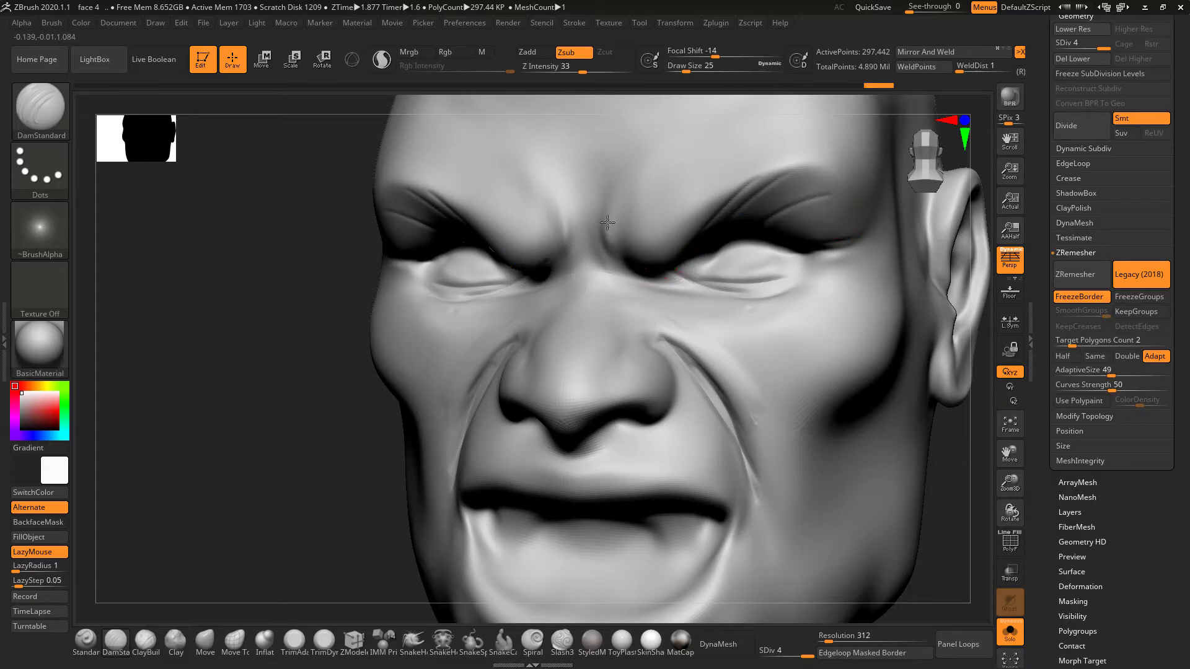
pyautogui.moveTo(592, 186)
pyautogui.mouseDown()
pyautogui.moveTo(586, 254)
pyautogui.moveTo(632, 257)
pyautogui.mouseUp()
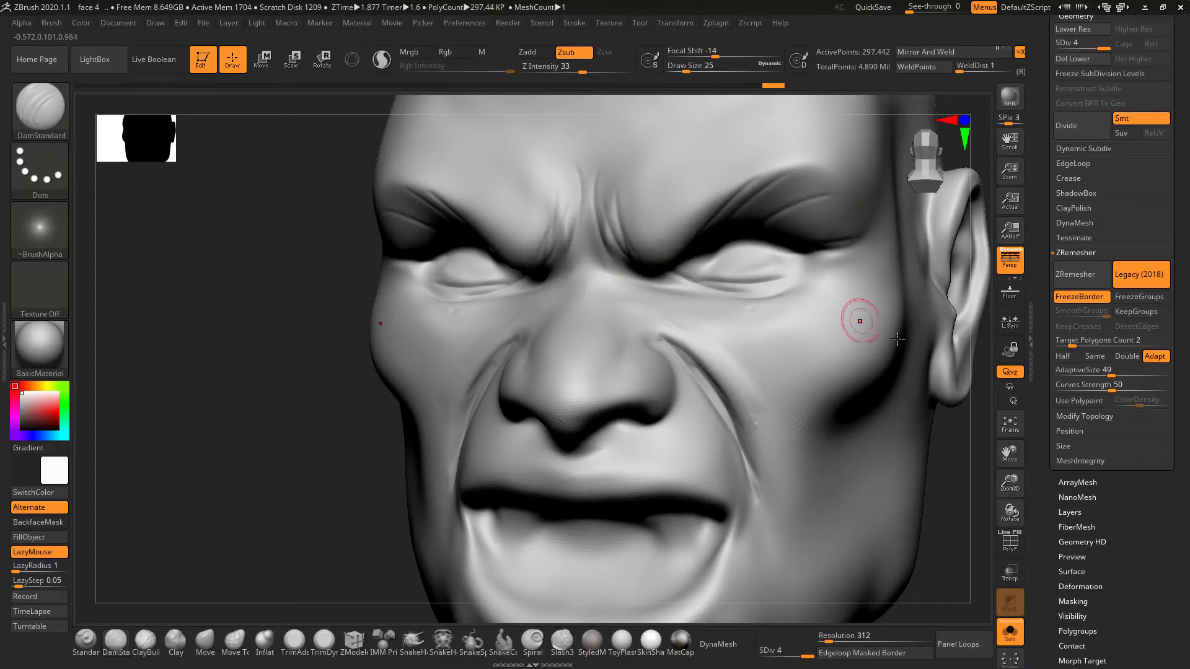
# - Carve a cheek wrinkle beside the nasolabial fold and define the upper lip's border with DamStandard
pyautogui.moveTo(960, 456); pyautogui.dragTo(681, 354)
pyautogui.moveTo(499, 296); pyautogui.dragTo(524, 322)
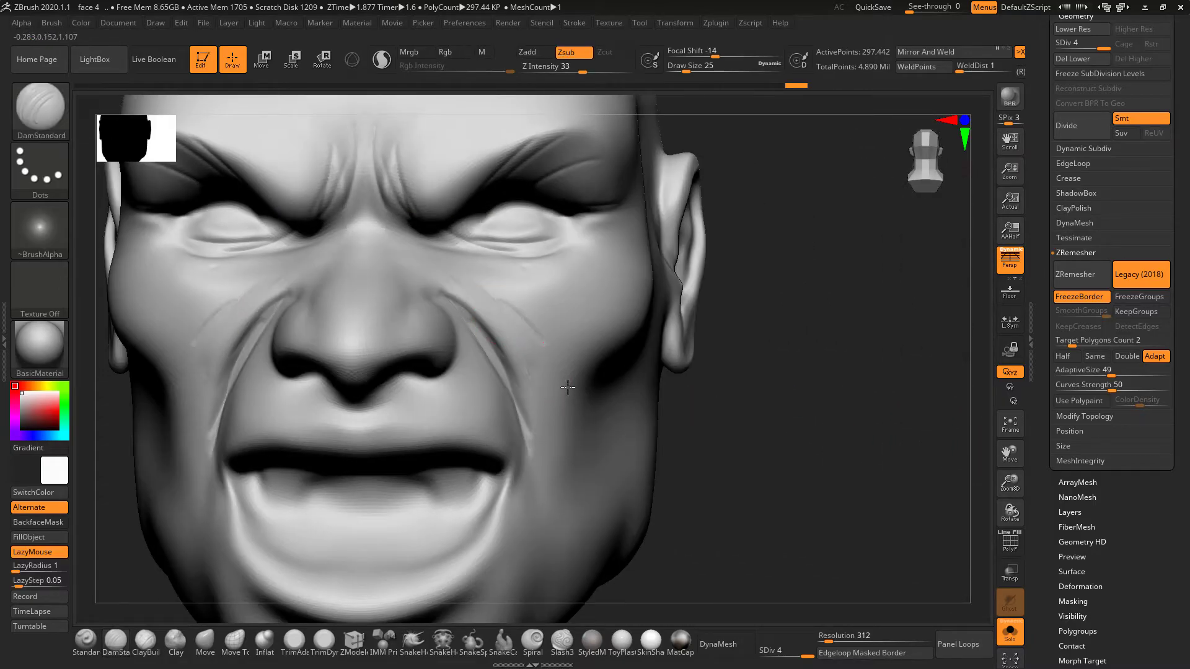
pyautogui.keyDown('alt'); pyautogui.moveTo(622, 454); pyautogui.dragTo(656, 386, button='right'); pyautogui.keyUp('alt')
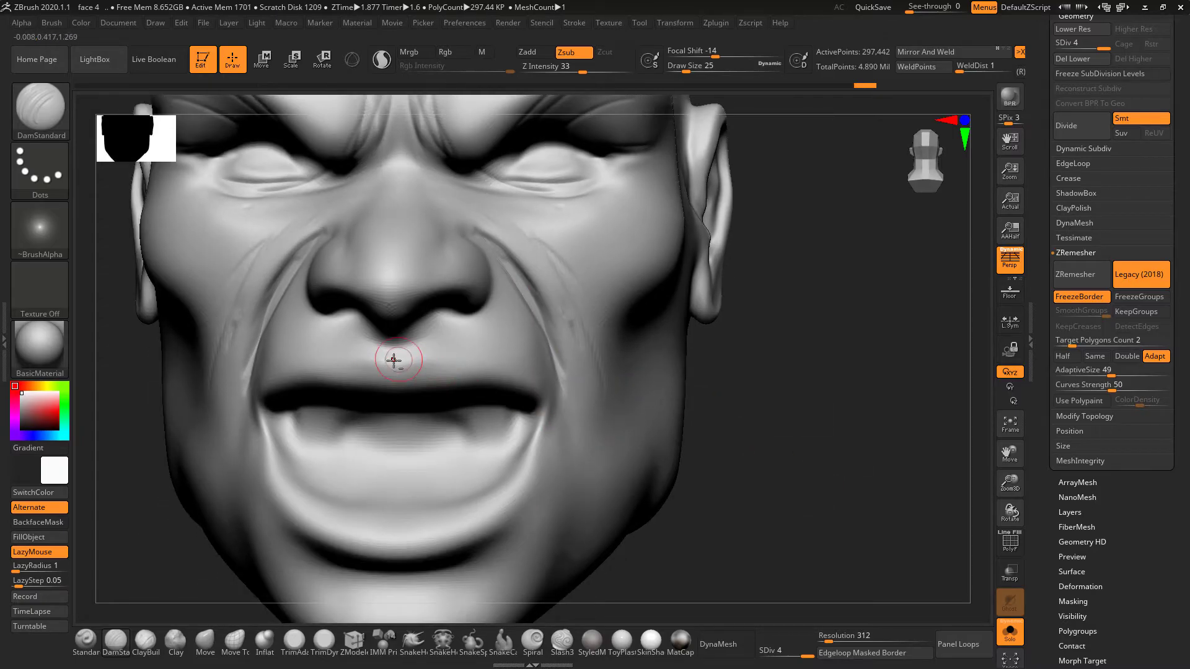
pyautogui.moveTo(498, 376); pyautogui.dragTo(526, 398)
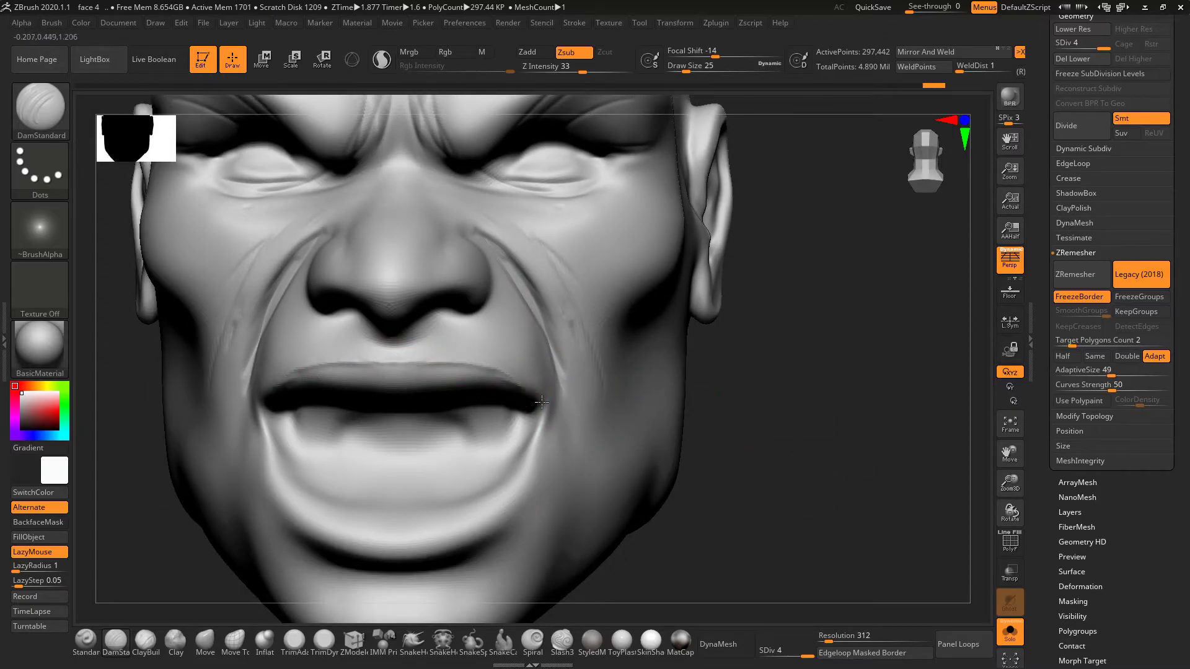
pyautogui.hotkey('ctrl', 'z')
pyautogui.hotkey('ctrl', 'z')
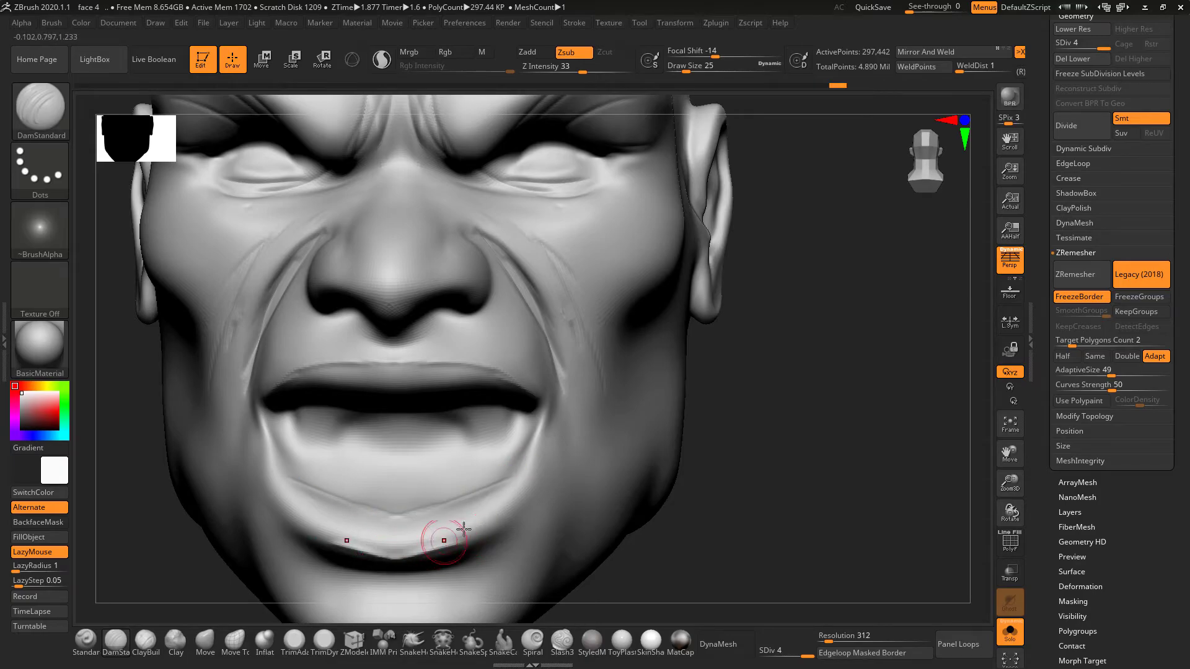
# - Carve short vertical creases across the lower and upper lips with DamStandard
pyautogui.keyDown('alt'); pyautogui.moveTo(753, 506); pyautogui.dragTo(795, 432, button='right'); pyautogui.keyUp('alt')
pyautogui.moveTo(795, 432); pyautogui.dragTo(523, 486)
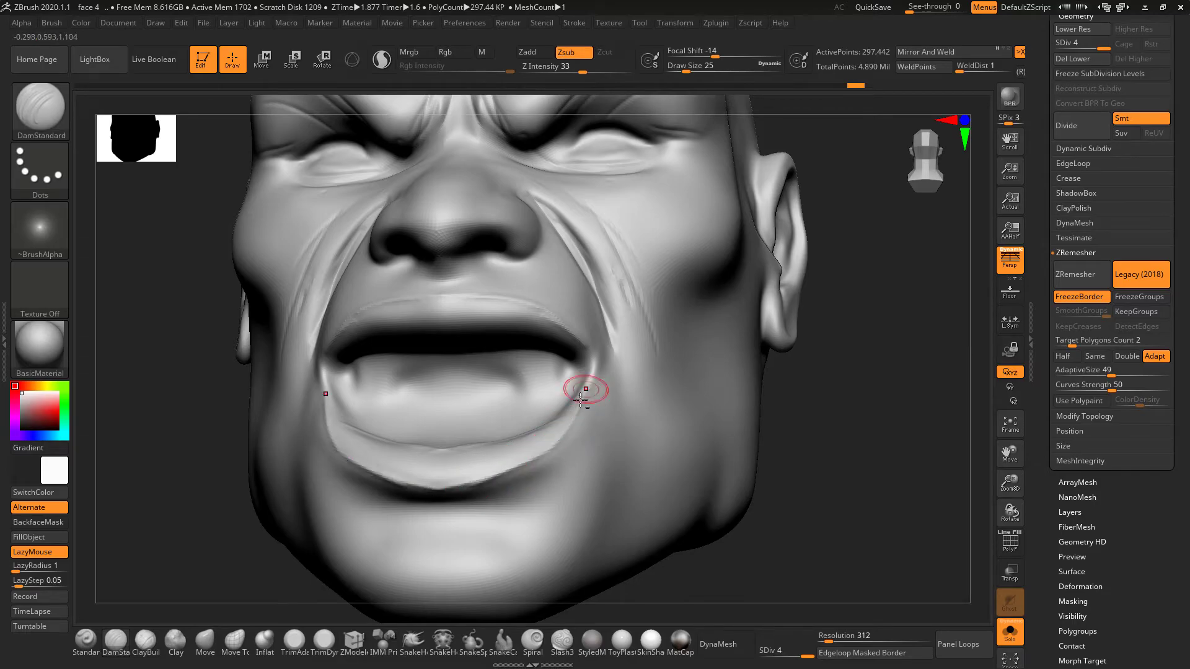
pyautogui.moveTo(923, 345)
pyautogui.keyDown('shift'); pyautogui.mouseDown()
pyautogui.moveTo(517, 484)
pyautogui.moveTo(447, 482)
pyautogui.moveTo(499, 474)
pyautogui.mouseUp(); pyautogui.keyUp('shift')
pyautogui.moveTo(526, 444)
pyautogui.mouseDown()
pyautogui.moveTo(531, 459)
pyautogui.moveTo(542, 455)
pyautogui.mouseUp()
pyautogui.moveTo(420, 304); pyautogui.dragTo(428, 317)
pyautogui.moveTo(458, 313); pyautogui.dragTo(451, 328)
pyautogui.moveTo(469, 301)
pyautogui.mouseDown()
pyautogui.moveTo(470, 318)
pyautogui.moveTo(503, 325)
pyautogui.mouseUp()
pyautogui.keyDown('alt'); pyautogui.moveTo(888, 294); pyautogui.dragTo(886, 412); pyautogui.keyUp('alt')
pyautogui.keyDown('alt'); pyautogui.moveTo(850, 266); pyautogui.dragTo(863, 452); pyautogui.keyUp('alt')
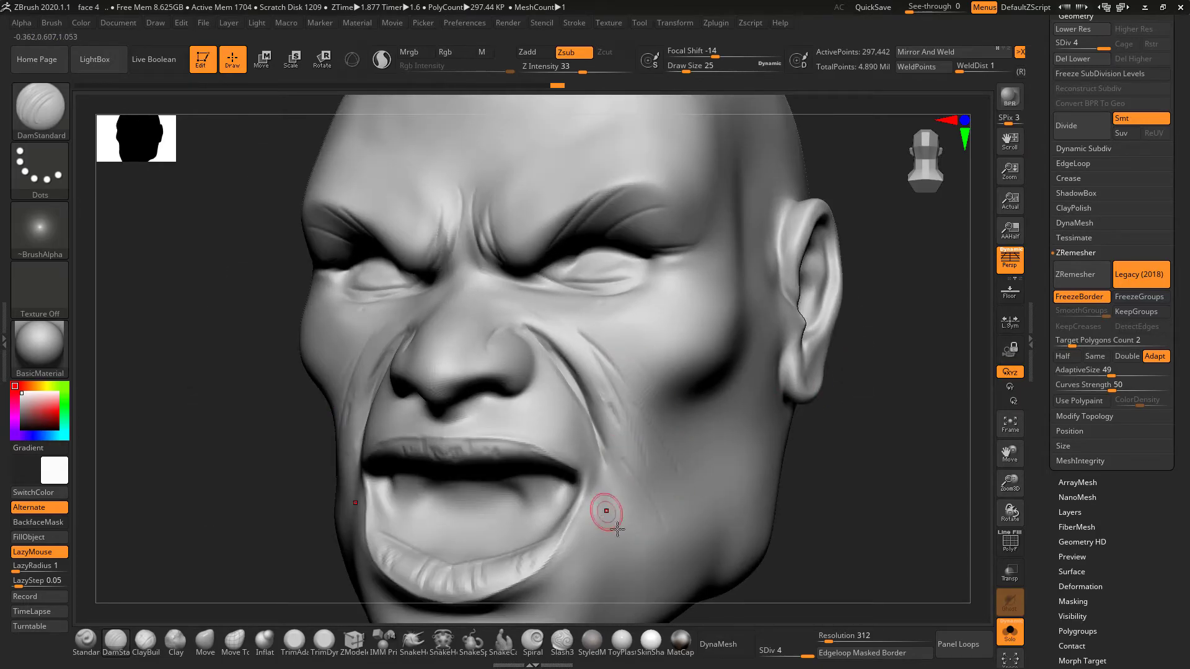
# - Carve diagonal wrinkles across the cheekbone below the outer corner of the eye
pyautogui.moveTo(616, 332); pyautogui.dragTo(686, 382)
pyautogui.moveTo(663, 302); pyautogui.dragTo(700, 329)
pyautogui.moveTo(699, 288); pyautogui.dragTo(717, 309)
pyautogui.moveTo(684, 278); pyautogui.dragTo(673, 356)
pyautogui.keyDown('shift'); pyautogui.moveTo(693, 306); pyautogui.dragTo(681, 347); pyautogui.keyUp('shift')
pyautogui.moveTo(881, 356); pyautogui.dragTo(815, 340)
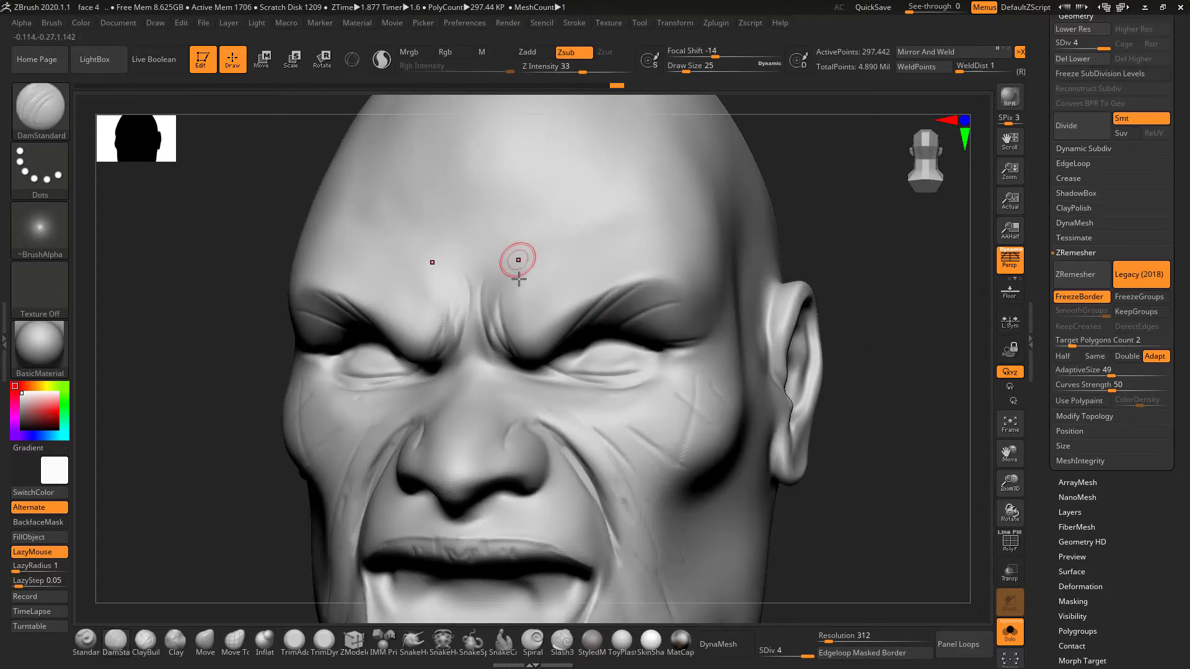
# - Subdivide the head to SDiv 5 and carve finer frown wrinkles above the inner brow with a draw size of 16
pyautogui.hotkey('ctrl', 'd')
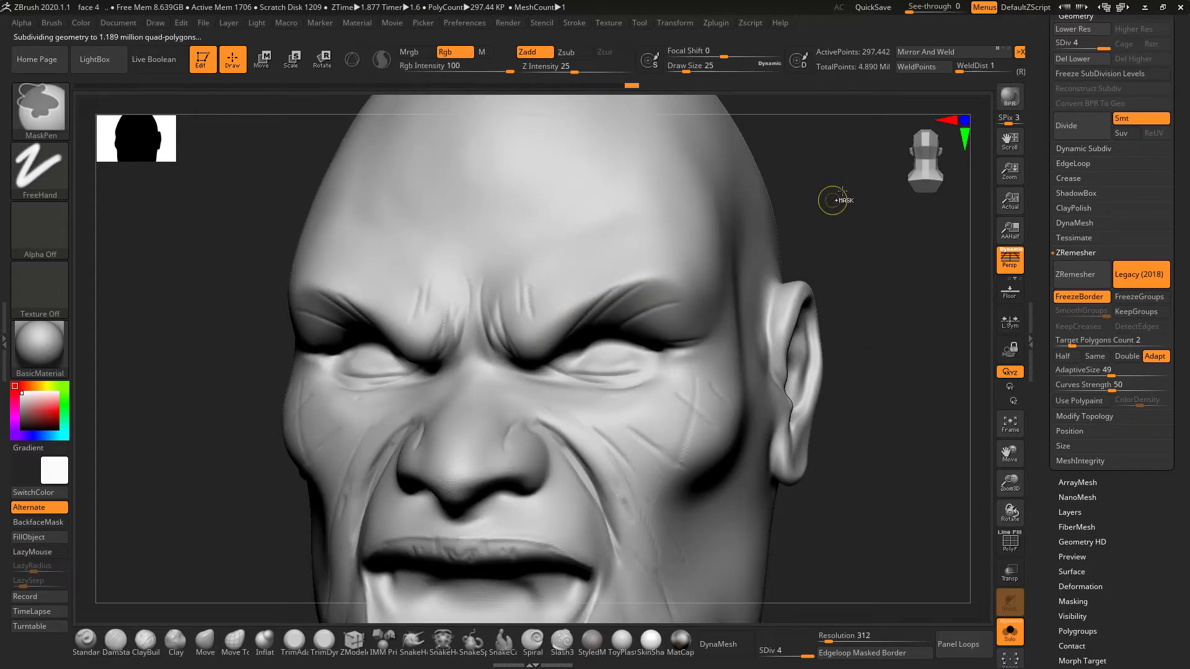
pyautogui.keyDown('alt'); pyautogui.moveTo(843, 223); pyautogui.dragTo(833, 272); pyautogui.keyUp('alt')
pyautogui.press('space')
pyautogui.moveTo(533, 294); pyautogui.dragTo(547, 324)
pyautogui.moveTo(863, 182); pyautogui.dragTo(888, 177)
pyautogui.keyDown('alt'); pyautogui.moveTo(850, 242); pyautogui.dragTo(917, 237); pyautogui.keyUp('alt')
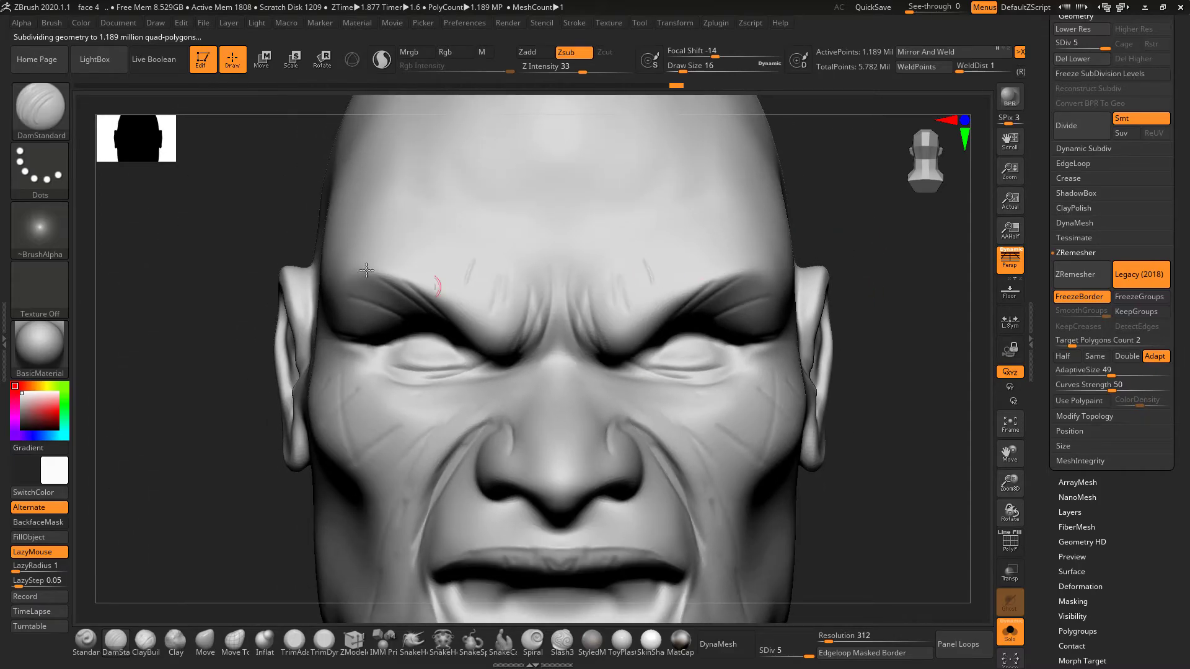
# - Set up the Standard brush with a Spray stroke and Alpha 23 for skin texture
pyautogui.click(39, 116)
pyautogui.click(86, 639)
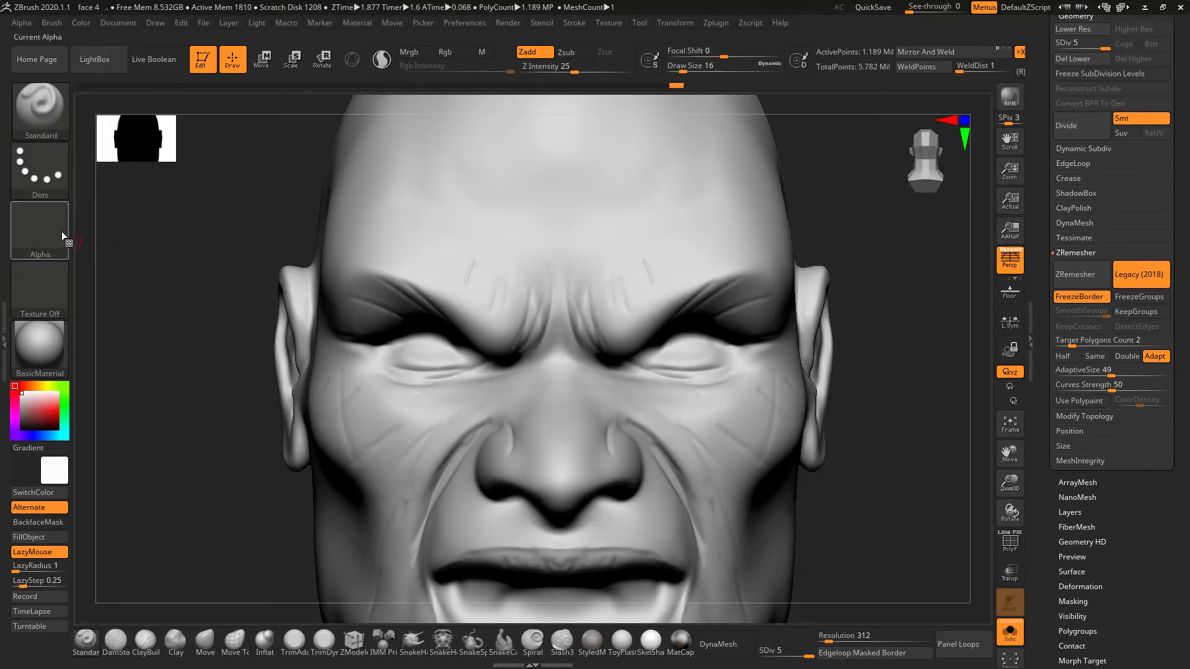
pyautogui.click(35, 172)
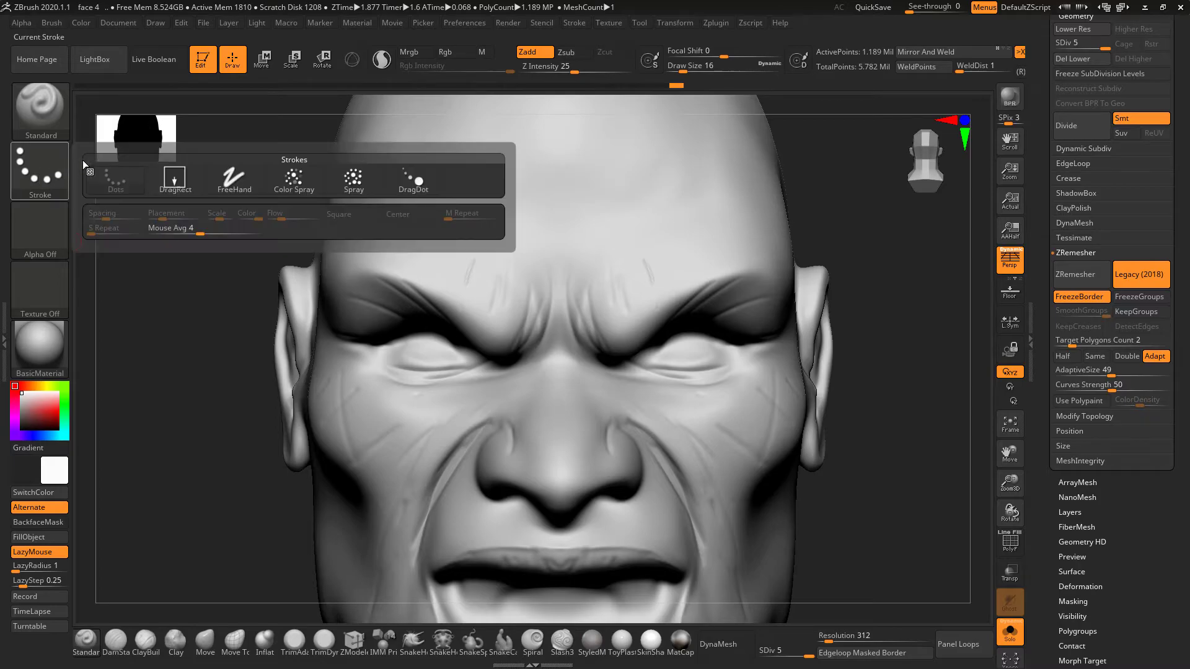
pyautogui.click(39, 169)
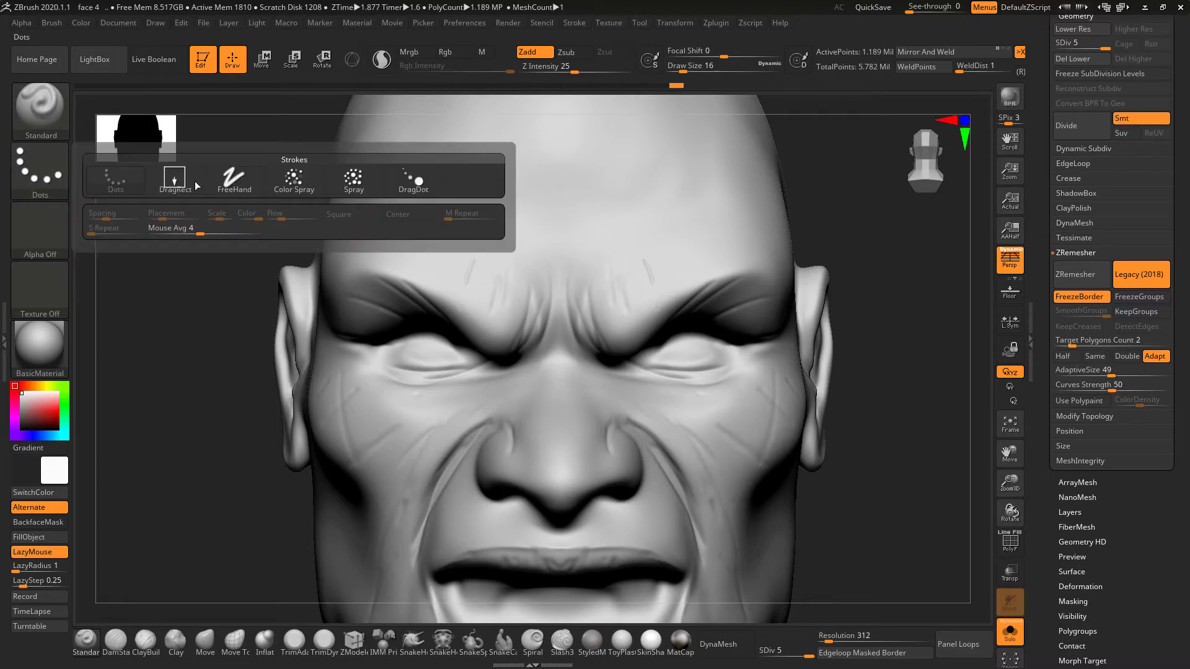
pyautogui.click(355, 186)
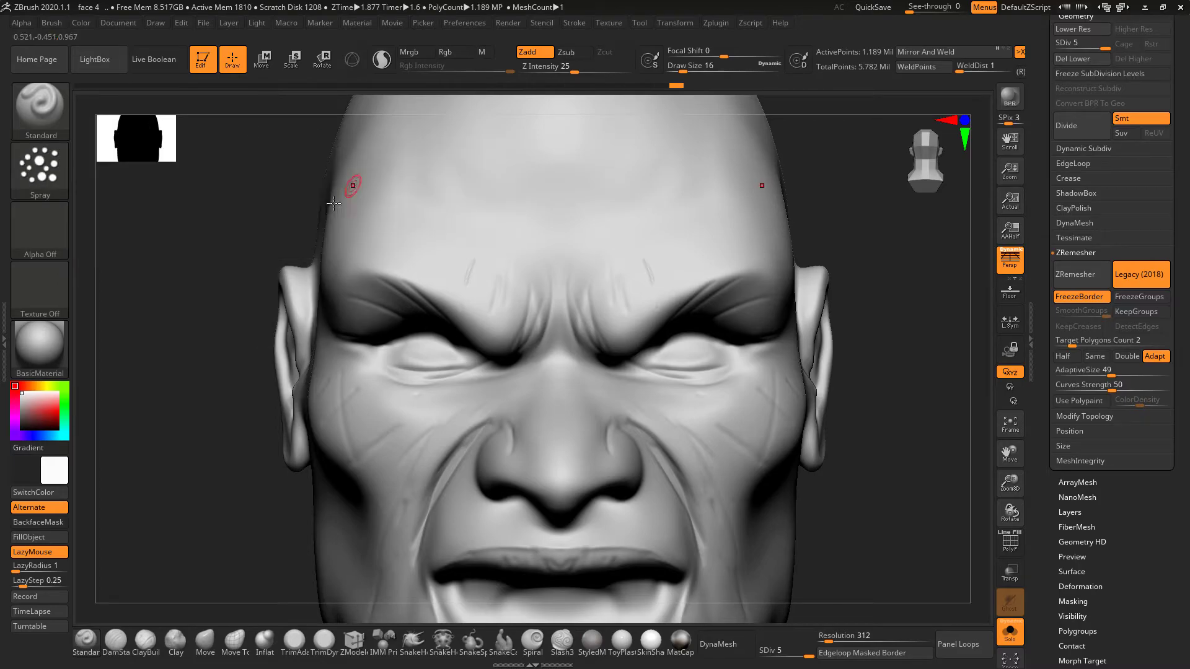
pyautogui.click(40, 229)
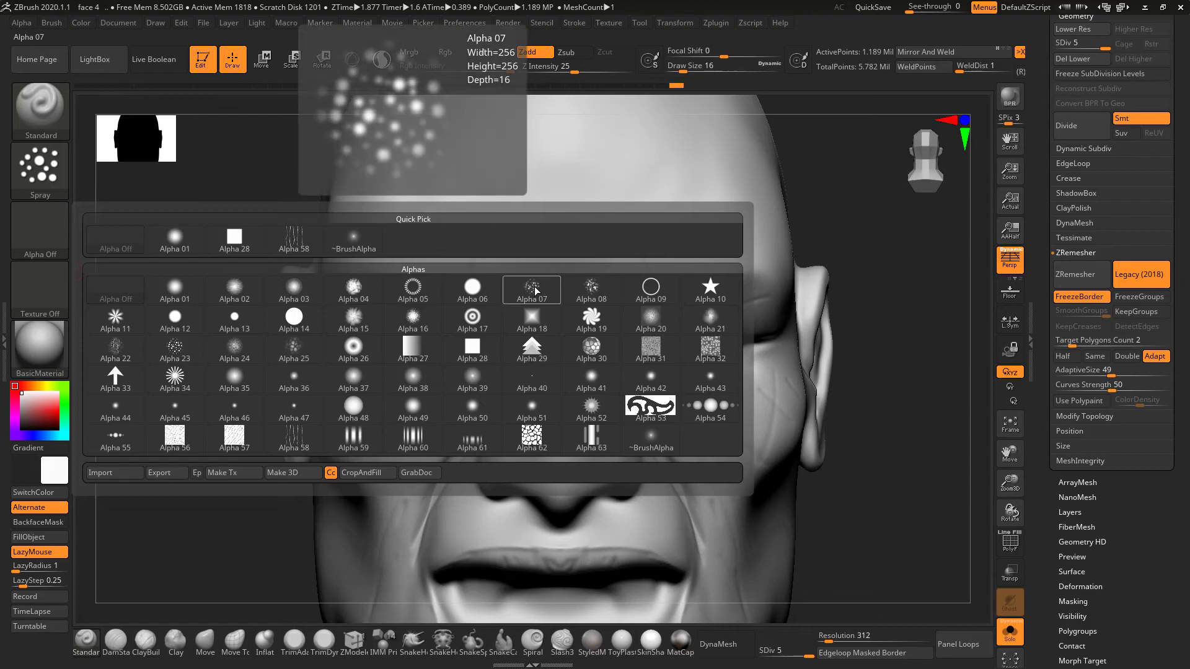
pyautogui.click(175, 345)
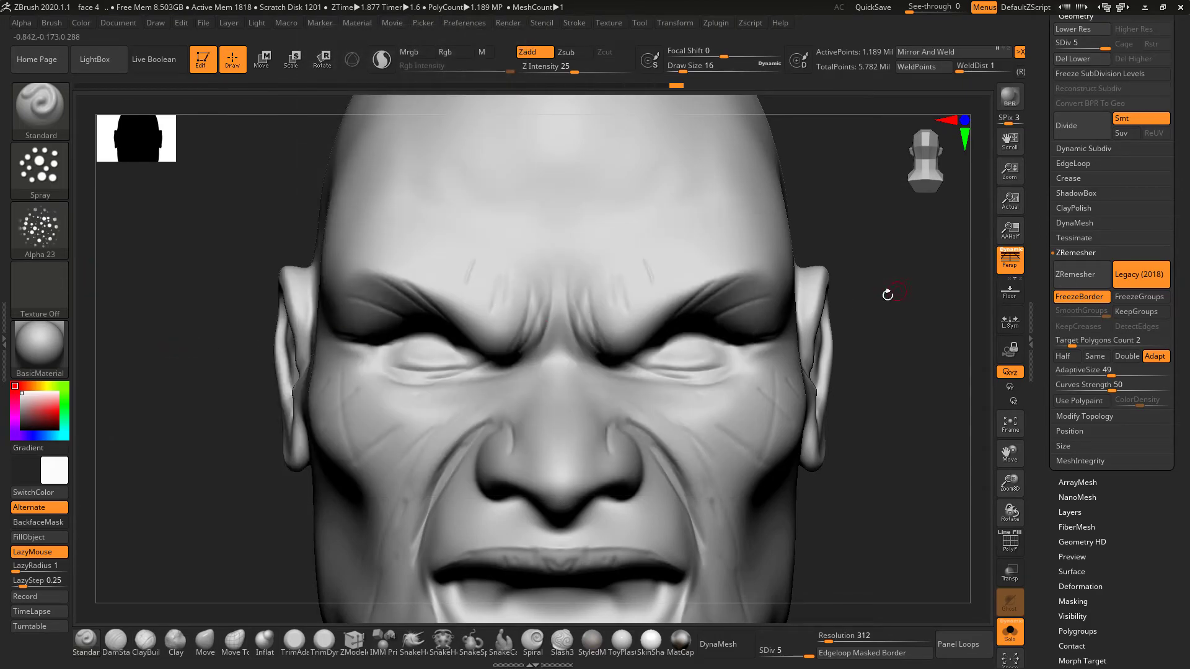
# - Undo a test spray on the forehead, set the draw size to 35 and spray skin bumps over the upper cheek
pyautogui.moveTo(663, 178); pyautogui.dragTo(674, 223)
pyautogui.hotkey('ctrl', 'z')
pyautogui.moveTo(852, 215)
pyautogui.keyDown('alt'); pyautogui.mouseDown()
pyautogui.moveTo(825, 209)
pyautogui.moveTo(872, 215)
pyautogui.mouseUp(); pyautogui.keyUp('alt')
pyautogui.press('space')
pyautogui.moveTo(904, 254)
pyautogui.keyDown('alt'); pyautogui.mouseDown()
pyautogui.moveTo(868, 195)
pyautogui.moveTo(821, 193)
pyautogui.mouseUp(); pyautogui.keyUp('alt')
pyautogui.moveTo(581, 407)
pyautogui.mouseDown()
pyautogui.moveTo(601, 436)
pyautogui.moveTo(552, 471)
pyautogui.mouseUp()
pyautogui.moveTo(578, 509)
pyautogui.mouseDown()
pyautogui.moveTo(606, 528)
pyautogui.moveTo(655, 441)
pyautogui.mouseUp()
pyautogui.keyDown('alt'); pyautogui.moveTo(950, 503); pyautogui.dragTo(931, 450); pyautogui.keyUp('alt')
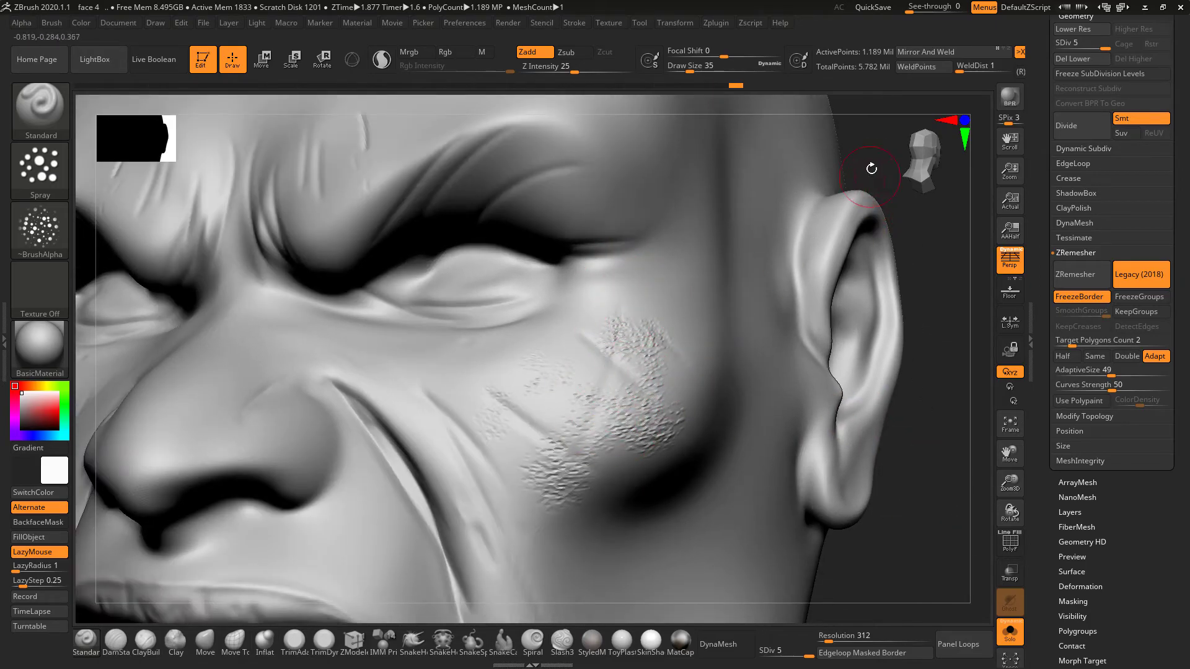
# - Enlarge the draw size to 54 and spray skin texture down the cheek and across the side of the upper lip
pyautogui.moveTo(884, 183); pyautogui.dragTo(868, 281)
pyautogui.keyDown('alt'); pyautogui.moveTo(867, 400); pyautogui.dragTo(882, 284); pyautogui.keyUp('alt')
pyautogui.press('space')
pyautogui.moveTo(594, 324); pyautogui.dragTo(598, 324)
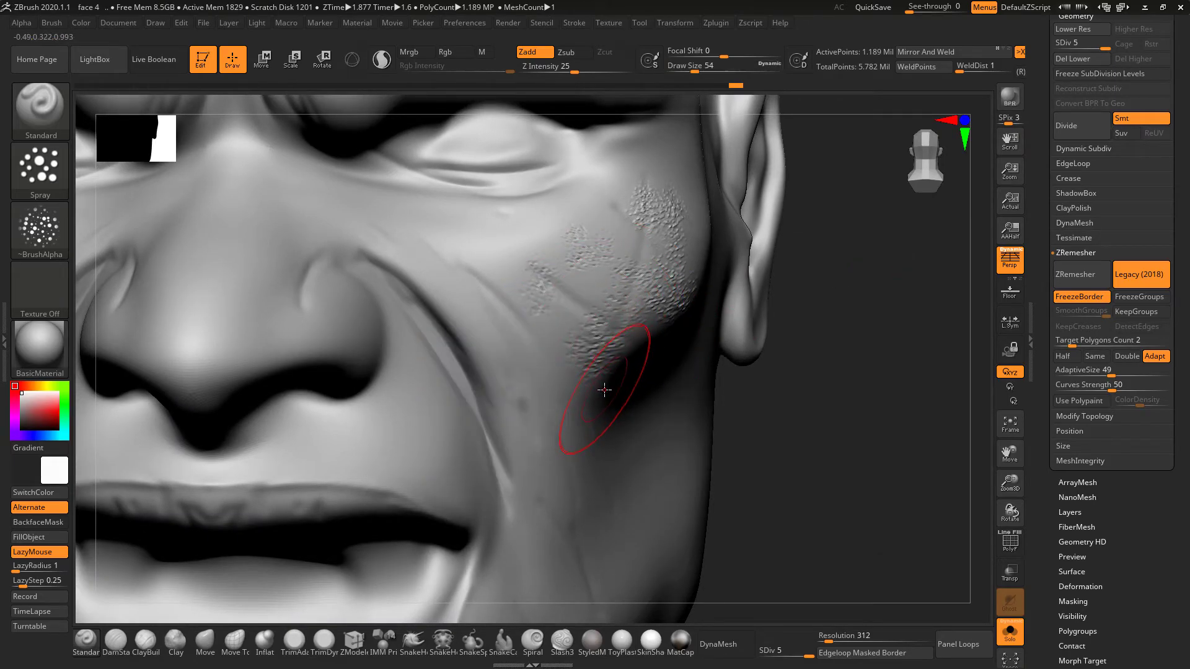
pyautogui.moveTo(599, 383)
pyautogui.mouseDown()
pyautogui.moveTo(547, 492)
pyautogui.moveTo(534, 462)
pyautogui.mouseUp()
pyautogui.moveTo(516, 366); pyautogui.dragTo(494, 328)
pyautogui.keyDown('alt'); pyautogui.moveTo(826, 407); pyautogui.dragTo(722, 406); pyautogui.keyUp('alt')
pyautogui.moveTo(681, 401); pyautogui.dragTo(641, 446)
pyautogui.moveTo(640, 402)
pyautogui.mouseDown()
pyautogui.moveTo(604, 387)
pyautogui.moveTo(626, 347)
pyautogui.moveTo(611, 372)
pyautogui.moveTo(731, 371)
pyautogui.mouseUp()
pyautogui.keyDown('shift'); pyautogui.moveTo(852, 436); pyautogui.dragTo(589, 372); pyautogui.keyUp('shift')
# - Spray skin texture over the nose and upper lip area, plus patches on the lower cheek
pyautogui.moveTo(777, 456)
pyautogui.keyDown('alt'); pyautogui.mouseDown()
pyautogui.moveTo(815, 380)
pyautogui.moveTo(831, 381)
pyautogui.mouseUp(); pyautogui.keyUp('alt')
pyautogui.moveTo(546, 361)
pyautogui.mouseDown()
pyautogui.moveTo(500, 327)
pyautogui.moveTo(505, 255)
pyautogui.mouseUp()
pyautogui.moveTo(448, 218)
pyautogui.mouseDown()
pyautogui.moveTo(438, 231)
pyautogui.moveTo(414, 208)
pyautogui.mouseUp()
pyautogui.moveTo(361, 239); pyautogui.dragTo(381, 217)
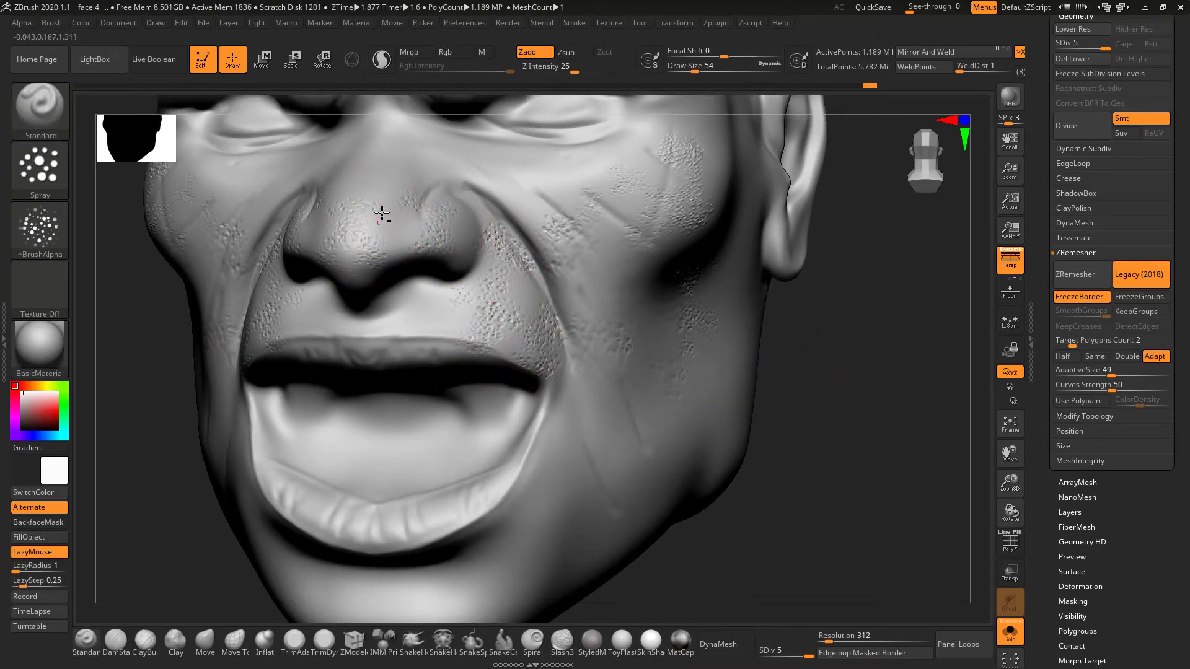
pyautogui.keyDown('alt'); pyautogui.moveTo(877, 340); pyautogui.dragTo(844, 277); pyautogui.keyUp('alt')
pyautogui.moveTo(596, 348); pyautogui.dragTo(584, 360)
pyautogui.moveTo(539, 316)
pyautogui.mouseDown()
pyautogui.moveTo(555, 332)
pyautogui.moveTo(542, 316)
pyautogui.mouseUp()
pyautogui.moveTo(571, 248)
pyautogui.mouseDown()
pyautogui.moveTo(478, 164)
pyautogui.moveTo(545, 180)
pyautogui.moveTo(557, 234)
pyautogui.moveTo(531, 260)
pyautogui.moveTo(526, 291)
pyautogui.mouseUp()
pyautogui.keyDown('alt'); pyautogui.moveTo(761, 337); pyautogui.dragTo(784, 428); pyautogui.keyUp('alt')
pyautogui.moveTo(774, 291)
pyautogui.mouseDown()
pyautogui.moveTo(749, 276)
pyautogui.moveTo(761, 273)
pyautogui.mouseUp()
# - Lower the Z Intensity to 10 and spray softer skin texture over the cheek, jaw and mouth area
pyautogui.click(561, 70)
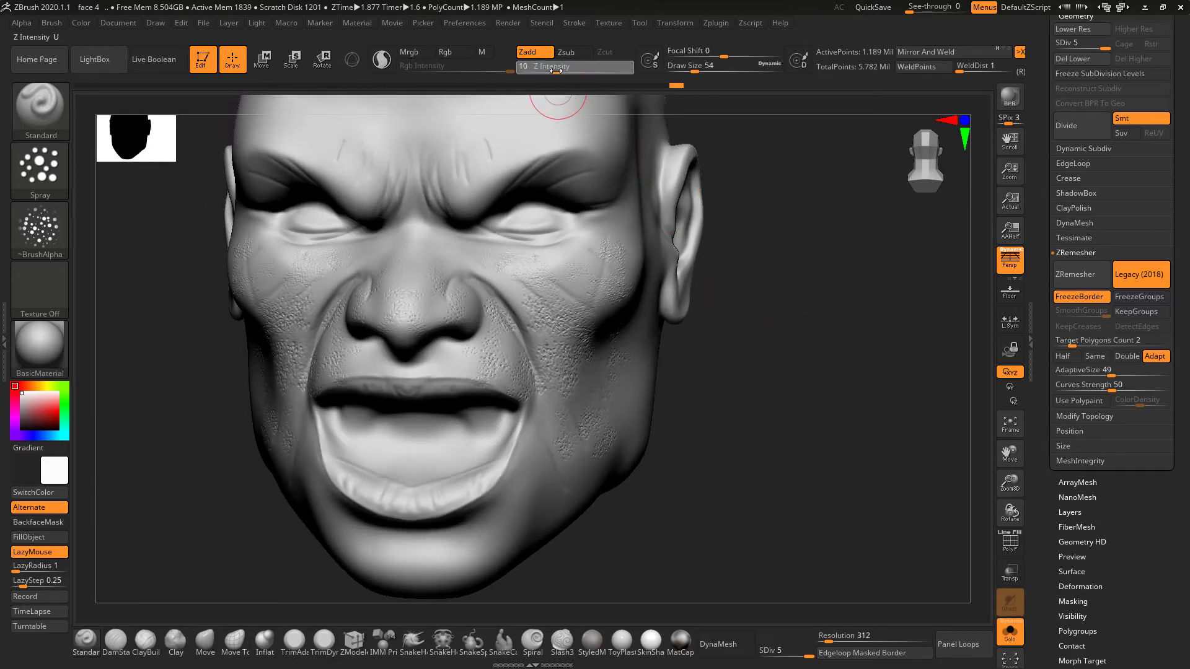
pyautogui.press('Return')
pyautogui.moveTo(794, 334); pyautogui.dragTo(600, 273)
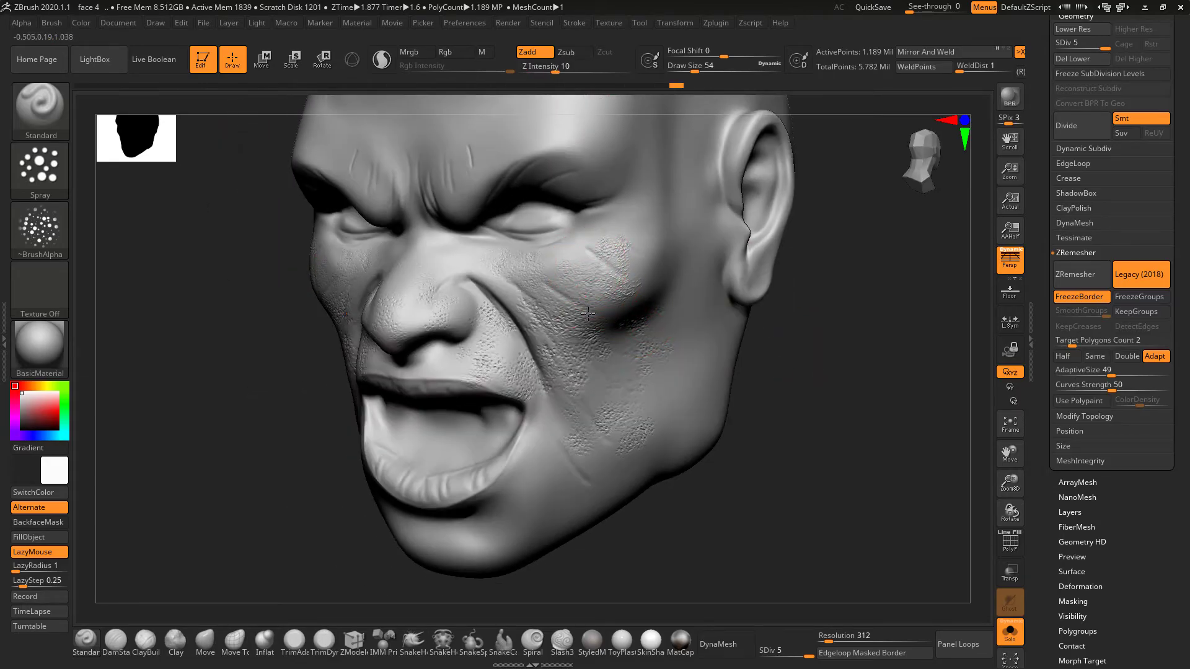
pyautogui.moveTo(661, 318); pyautogui.dragTo(638, 378)
pyautogui.moveTo(414, 346)
pyautogui.mouseDown()
pyautogui.moveTo(435, 374)
pyautogui.moveTo(503, 367)
pyautogui.mouseUp()
pyautogui.moveTo(575, 500)
pyautogui.mouseDown()
pyautogui.moveTo(552, 483)
pyautogui.moveTo(538, 530)
pyautogui.moveTo(453, 565)
pyautogui.moveTo(689, 425)
pyautogui.moveTo(691, 455)
pyautogui.moveTo(609, 278)
pyautogui.moveTo(571, 285)
pyautogui.mouseUp()
# - Spray soft skin texture over the brows, forehead and remaining face, and lightly smooth it
pyautogui.moveTo(828, 356)
pyautogui.keyDown('alt'); pyautogui.mouseDown()
pyautogui.moveTo(855, 404)
pyautogui.moveTo(911, 404)
pyautogui.mouseUp(); pyautogui.keyUp('alt')
pyautogui.moveTo(485, 266)
pyautogui.mouseDown()
pyautogui.moveTo(478, 301)
pyautogui.moveTo(486, 191)
pyautogui.moveTo(521, 229)
pyautogui.moveTo(573, 235)
pyautogui.moveTo(623, 271)
pyautogui.mouseUp()
pyautogui.moveTo(868, 362)
pyautogui.keyDown('shift'); pyautogui.mouseDown()
pyautogui.moveTo(880, 390)
pyautogui.moveTo(957, 294)
pyautogui.mouseUp(); pyautogui.keyUp('shift')
pyautogui.moveTo(566, 237)
pyautogui.mouseDown()
pyautogui.moveTo(566, 277)
pyautogui.moveTo(563, 248)
pyautogui.moveTo(514, 288)
pyautogui.moveTo(613, 313)
pyautogui.mouseUp()
pyautogui.keyDown('alt'); pyautogui.moveTo(921, 348); pyautogui.dragTo(892, 422); pyautogui.keyUp('alt')
pyautogui.moveTo(555, 574)
pyautogui.mouseDown()
pyautogui.moveTo(653, 521)
pyautogui.moveTo(661, 496)
pyautogui.moveTo(500, 460)
pyautogui.mouseUp()
pyautogui.keyDown('alt'); pyautogui.moveTo(898, 379); pyautogui.dragTo(808, 360); pyautogui.keyUp('alt')
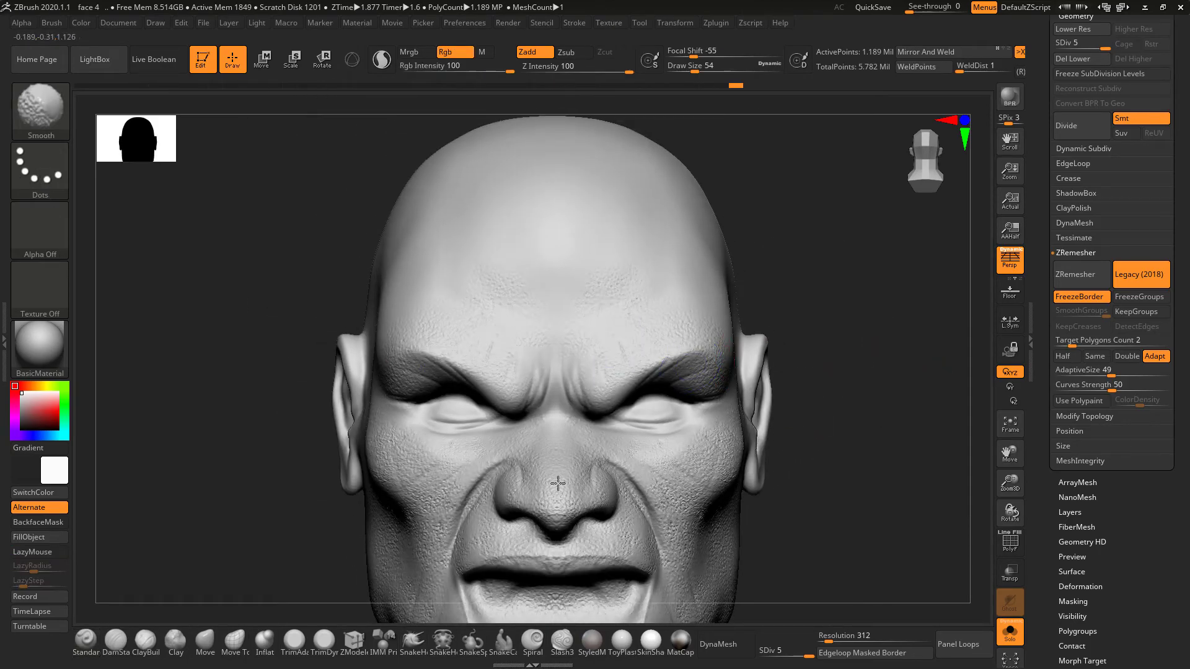
pyautogui.press('shift')
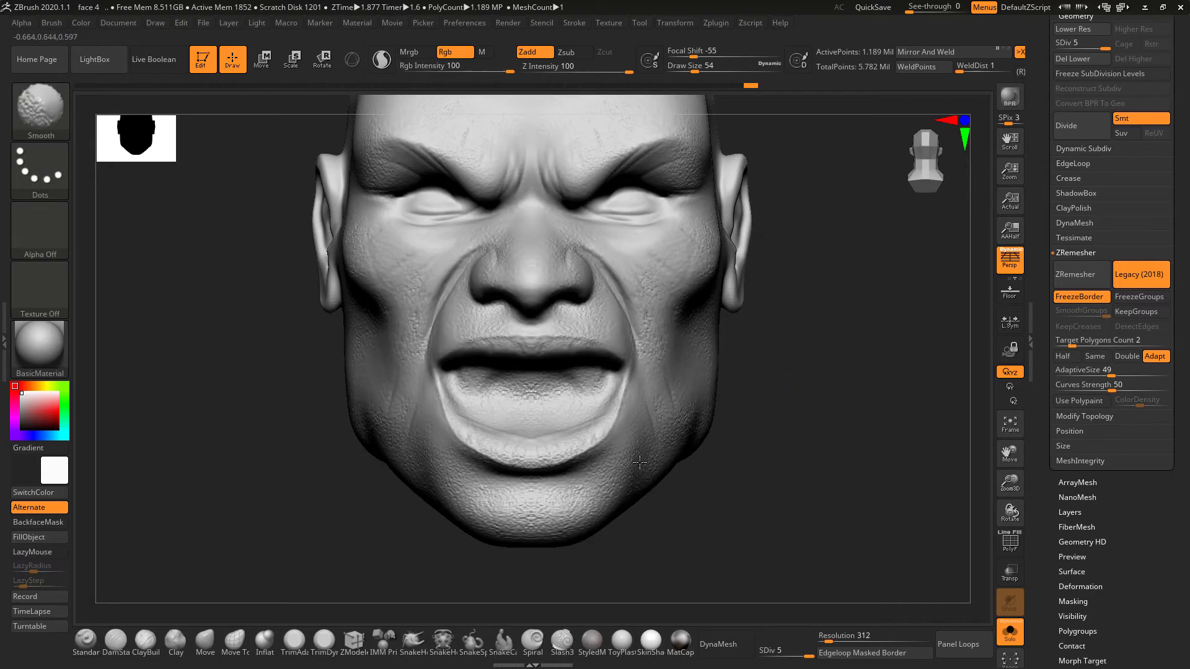
pyautogui.moveTo(906, 314)
pyautogui.keyDown('alt'); pyautogui.mouseDown()
pyautogui.moveTo(876, 362)
pyautogui.moveTo(882, 375)
pyautogui.moveTo(853, 372)
pyautogui.moveTo(815, 332)
pyautogui.moveTo(967, 340)
pyautogui.moveTo(871, 323)
pyautogui.moveTo(881, 345)
pyautogui.moveTo(825, 405)
pyautogui.mouseUp(); pyautogui.keyUp('alt')
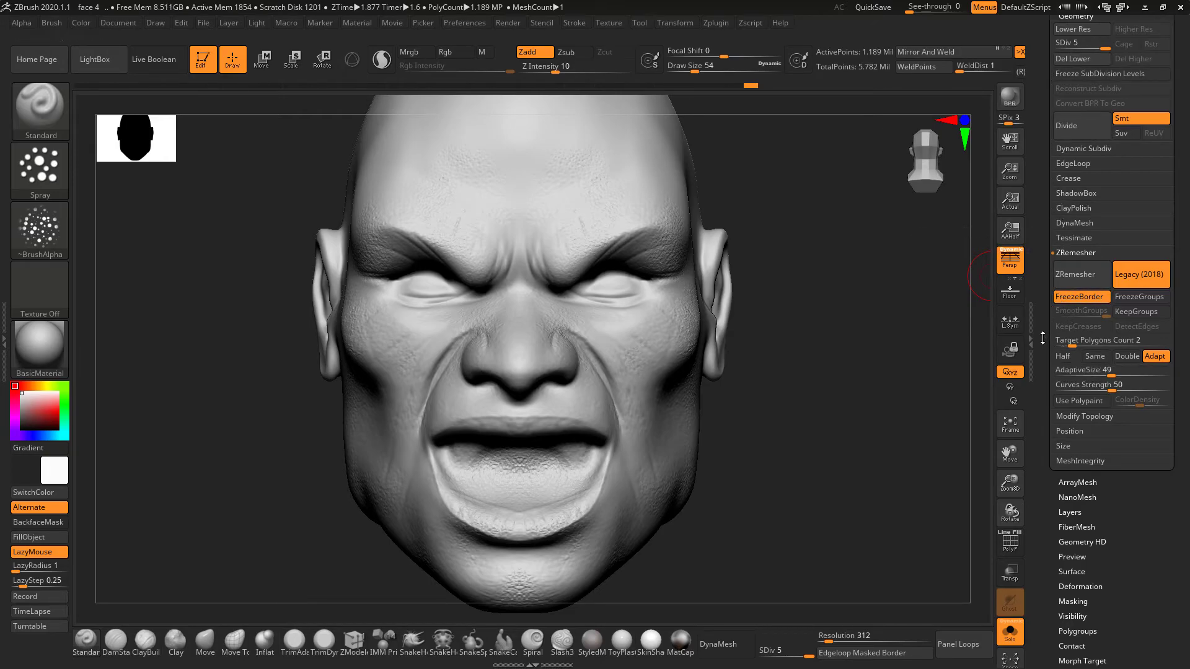
pyautogui.scroll(3, 1044, 322)
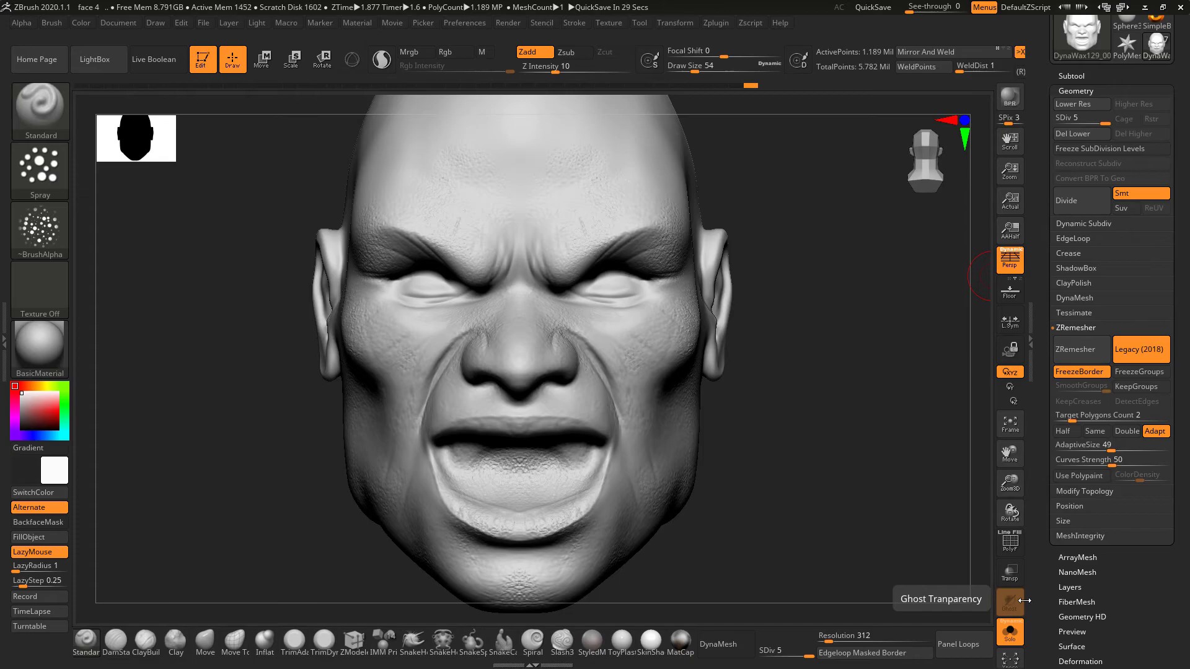
pyautogui.moveTo(1051, 295); pyautogui.dragTo(1044, 364)
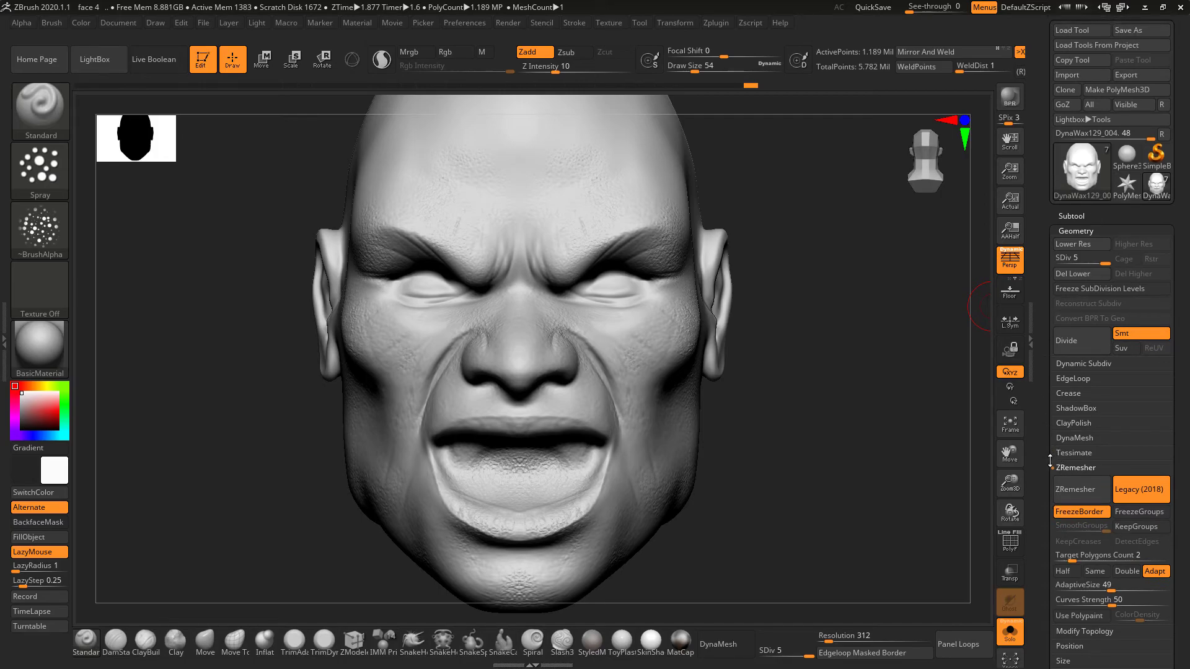
pyautogui.moveTo(1049, 462); pyautogui.dragTo(1052, 457)
pyautogui.click(1081, 435)
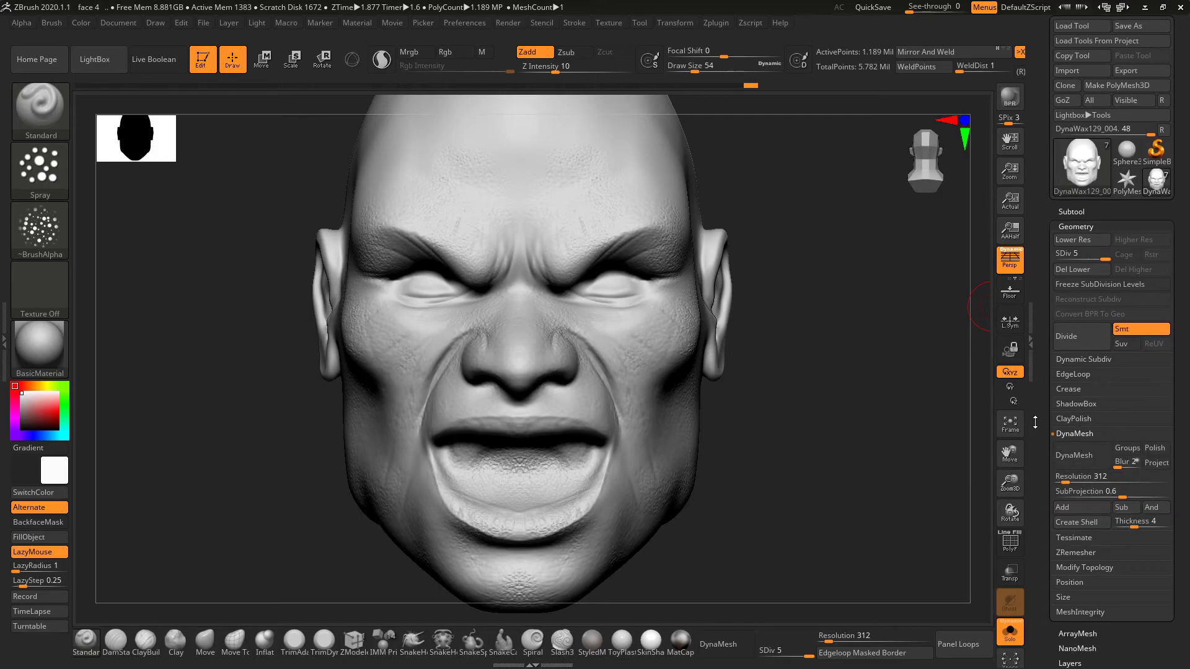
pyautogui.click(1075, 375)
pyautogui.moveTo(1041, 437); pyautogui.dragTo(1043, 401)
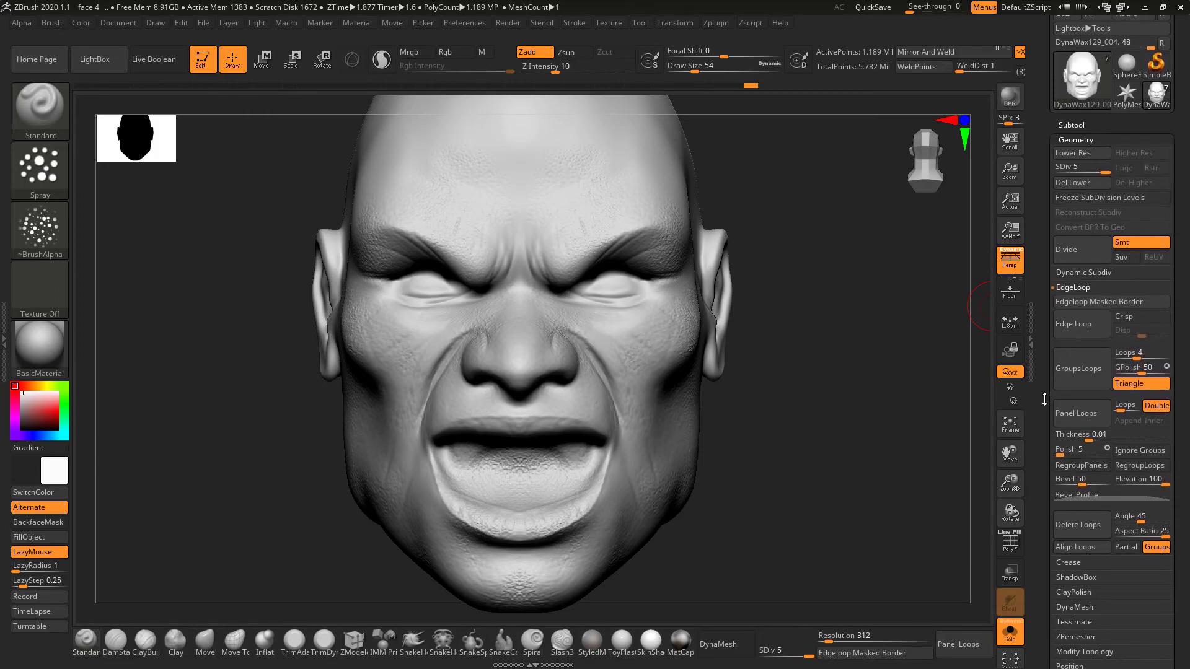
# - Turn off Solo mode to show the head with its eyes, teeth and original sculpt, and view it from the front
pyautogui.click(1010, 632)
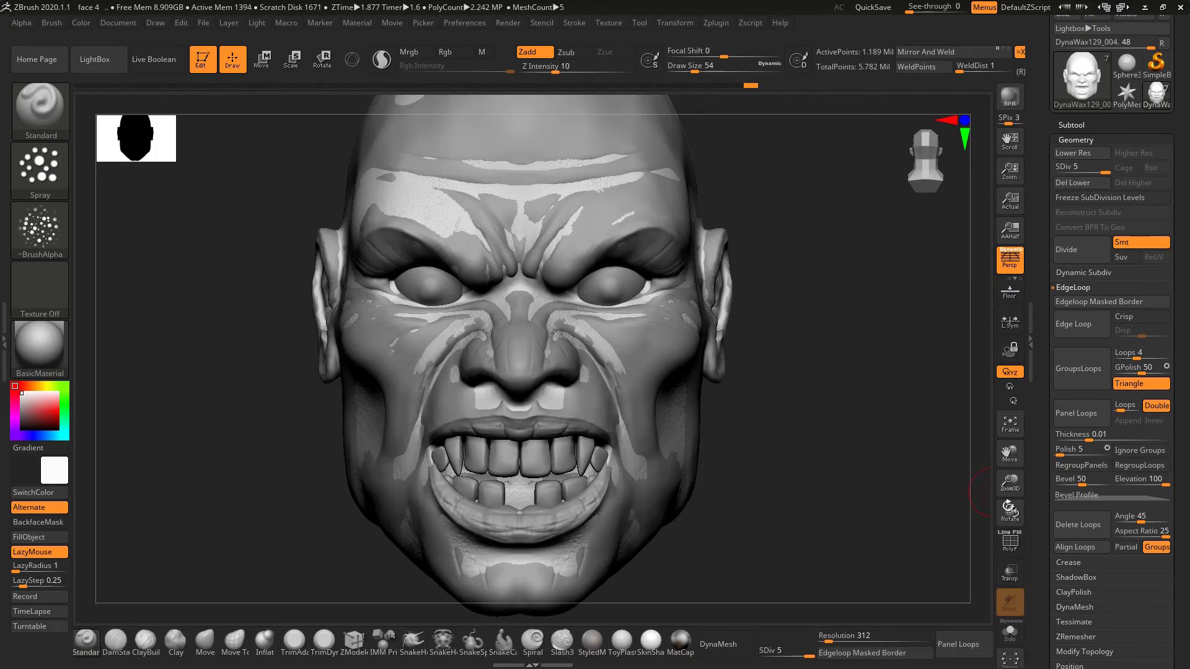
pyautogui.moveTo(1043, 589); pyautogui.dragTo(1032, 552)
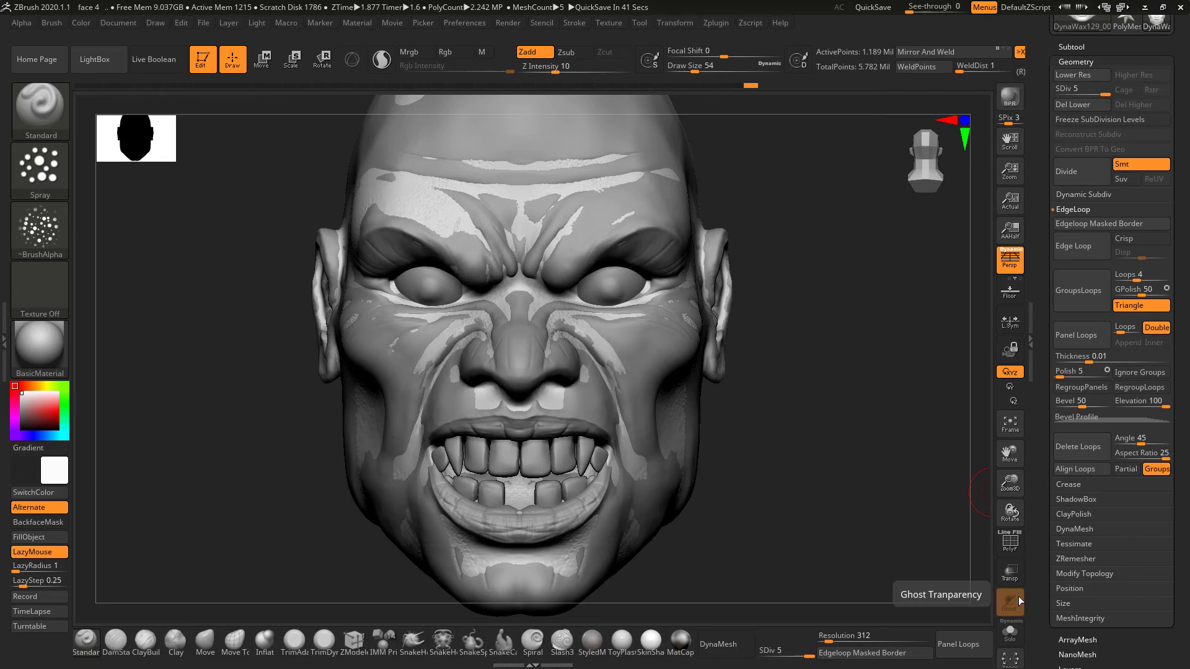
pyautogui.moveTo(890, 306); pyautogui.dragTo(897, 513)
pyautogui.keyDown('shift'); pyautogui.moveTo(845, 435); pyautogui.dragTo(895, 310); pyautogui.keyUp('shift')
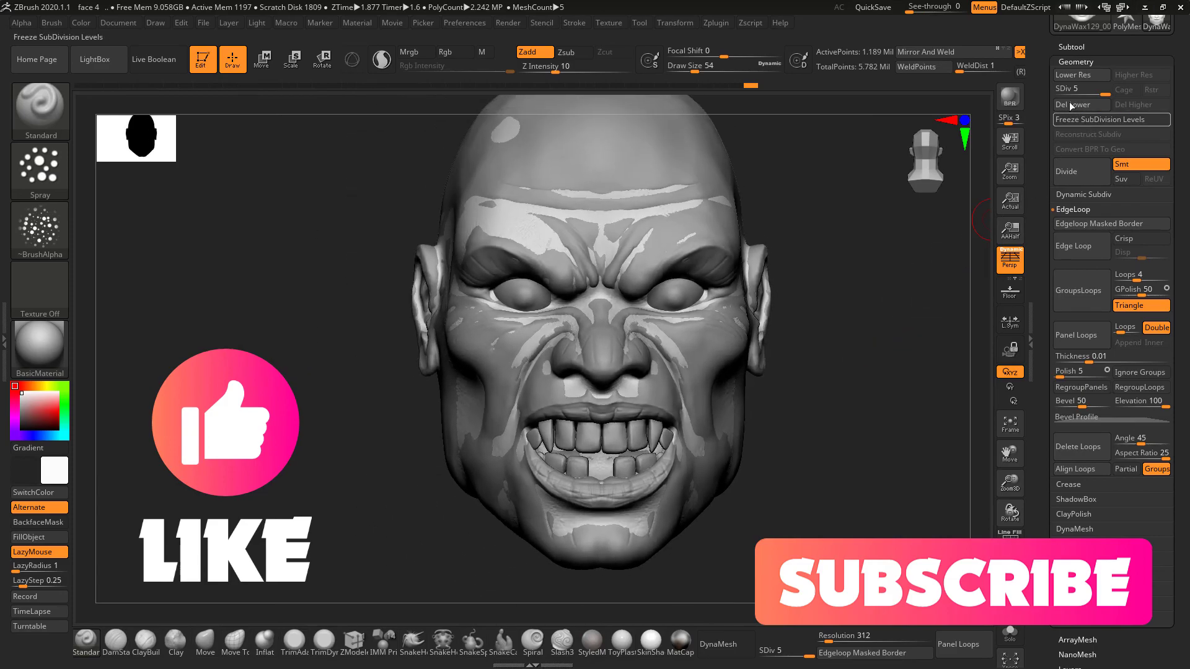
# - Compare the two heads from a three-quarter view by temporarily hiding the DynaWax129_002 subtool
pyautogui.click(1078, 45)
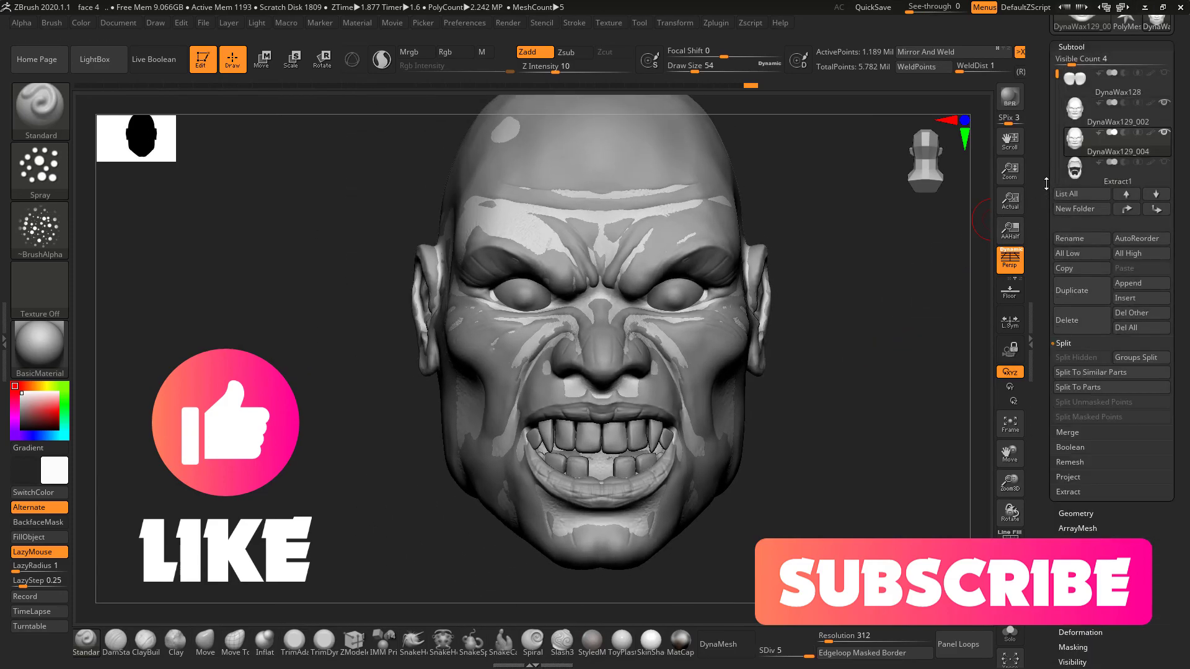
pyautogui.moveTo(1043, 179); pyautogui.dragTo(1010, 296)
pyautogui.moveTo(863, 263)
pyautogui.keyDown('alt'); pyautogui.mouseDown()
pyautogui.moveTo(837, 275)
pyautogui.moveTo(868, 311)
pyautogui.moveTo(865, 300)
pyautogui.mouseUp(); pyautogui.keyUp('alt')
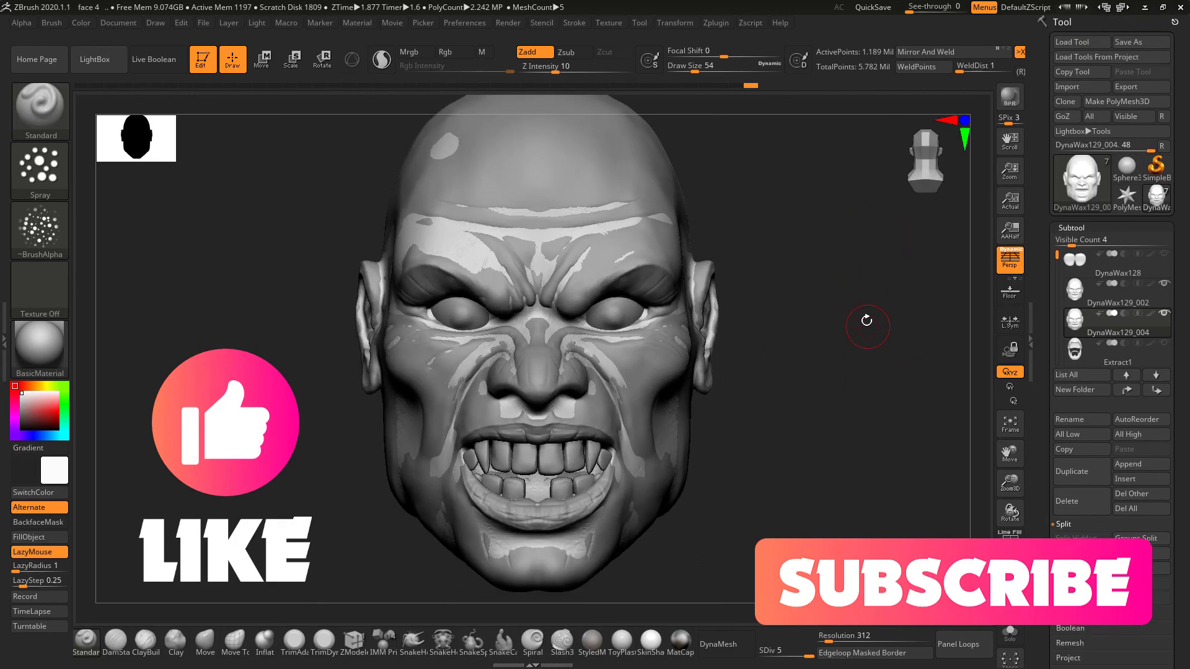
pyautogui.click(902, 361)
pyautogui.moveTo(842, 385); pyautogui.dragTo(814, 404)
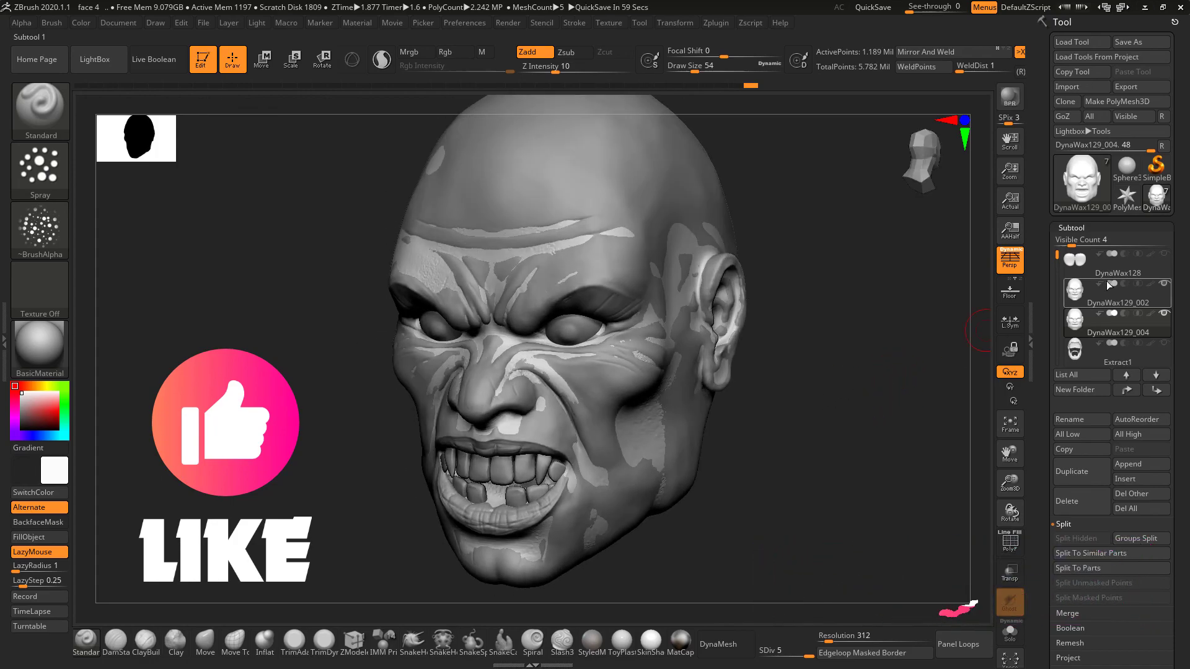
pyautogui.click(1165, 285)
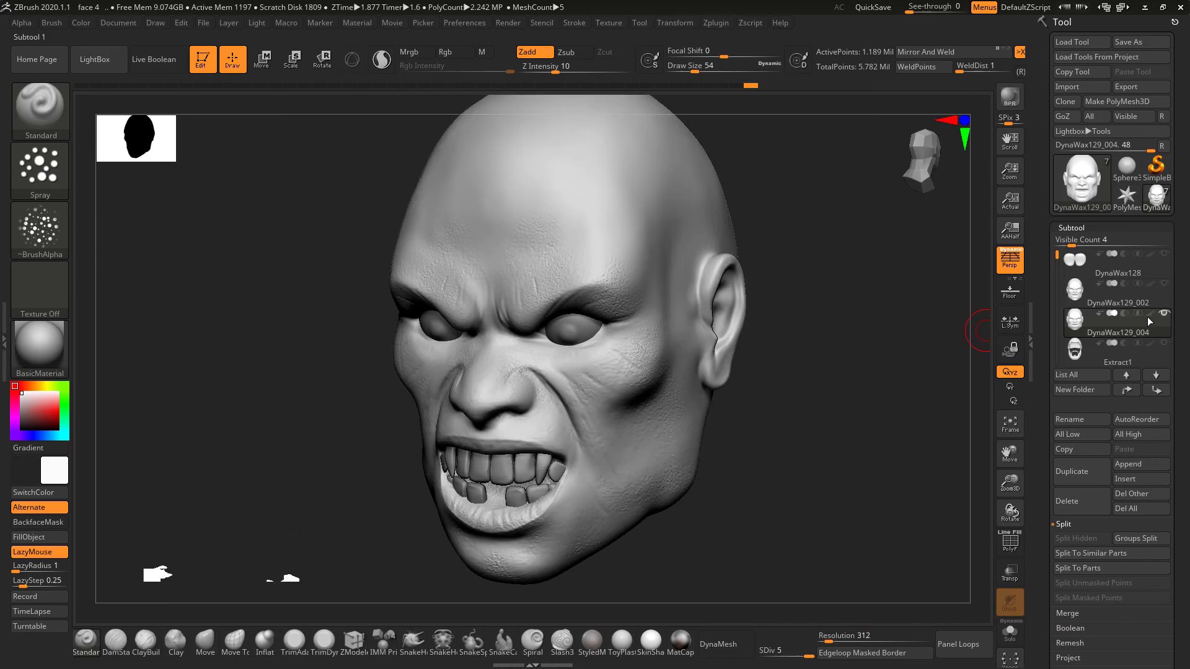
pyautogui.click(1167, 286)
# - Make the DynaWax129_002 head active with DynaWax129_004 hidden, and run a BPR render of its front view
pyautogui.click(1109, 296)
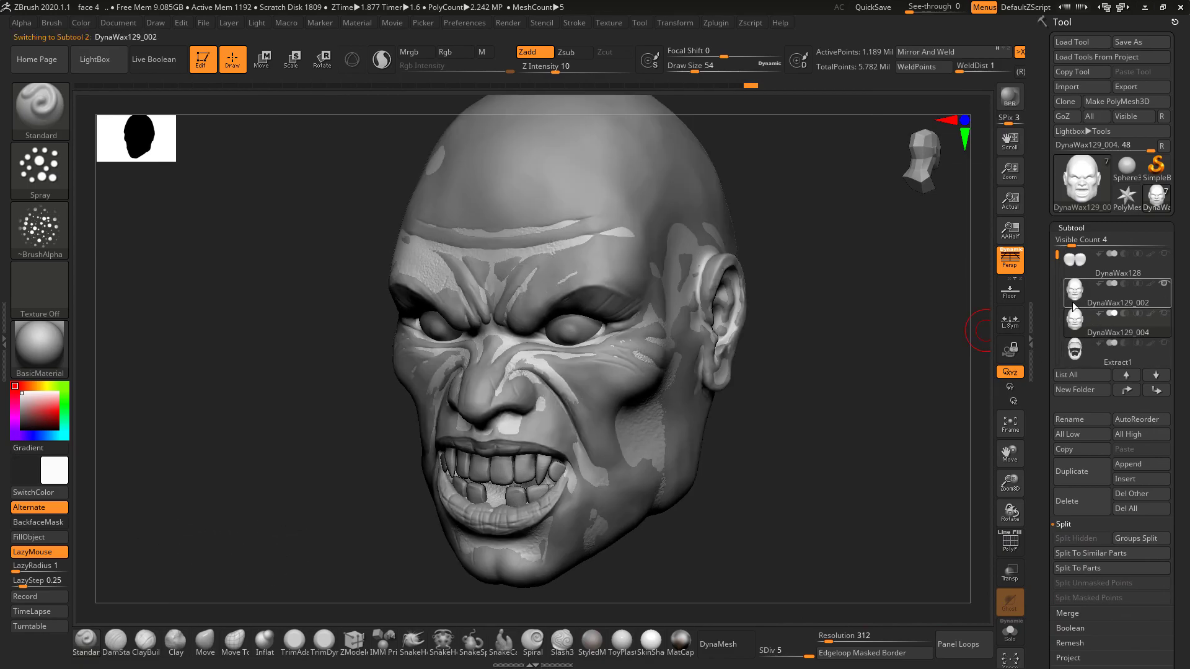
pyautogui.keyDown('shift'); pyautogui.moveTo(843, 348); pyautogui.dragTo(863, 304); pyautogui.keyUp('shift')
pyautogui.keyDown('alt'); pyautogui.moveTo(874, 234); pyautogui.dragTo(870, 254); pyautogui.keyUp('alt')
pyautogui.click(1009, 97)
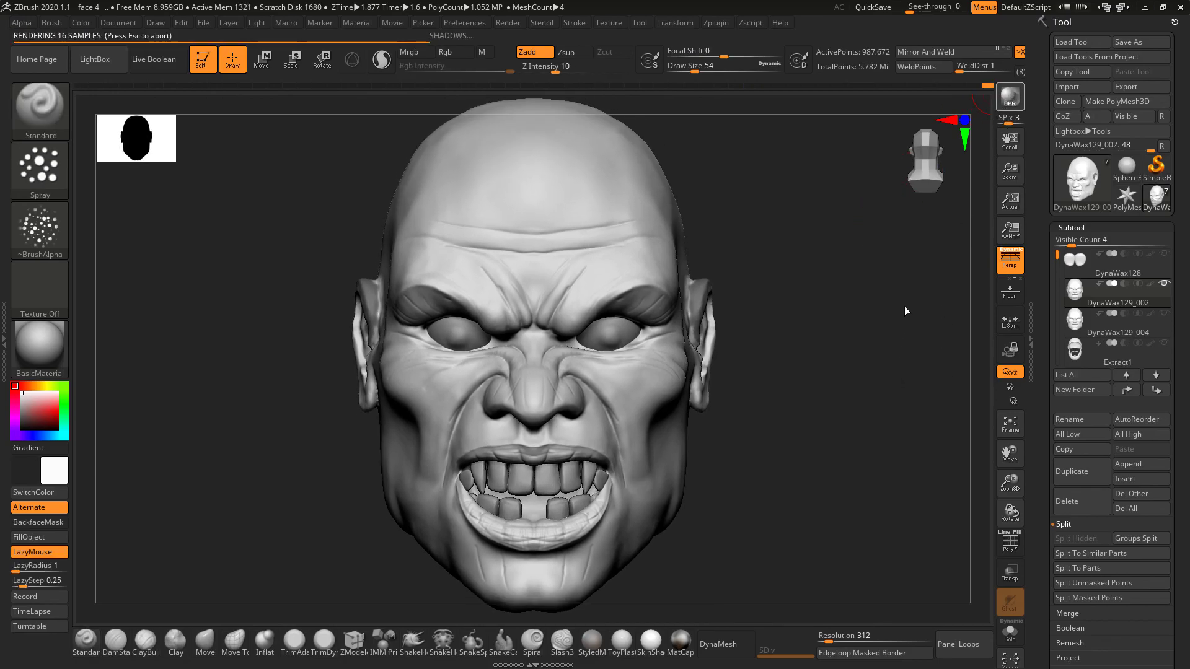
pyautogui.click(941, 363)
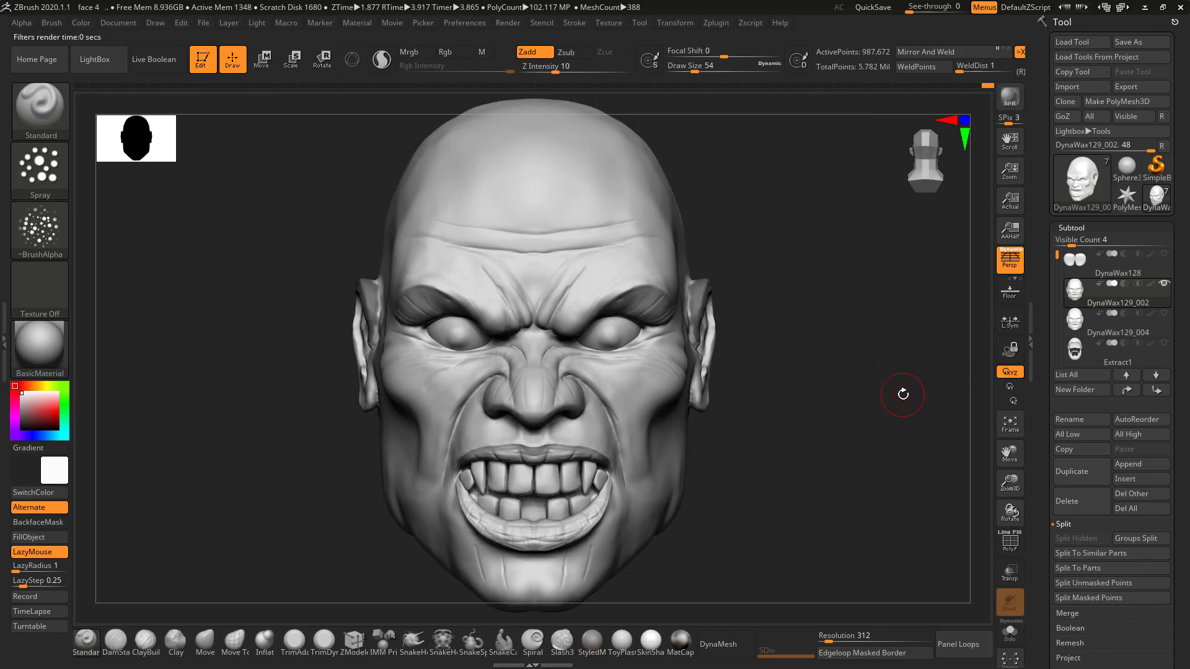
pyautogui.moveTo(789, 418); pyautogui.dragTo(797, 412)
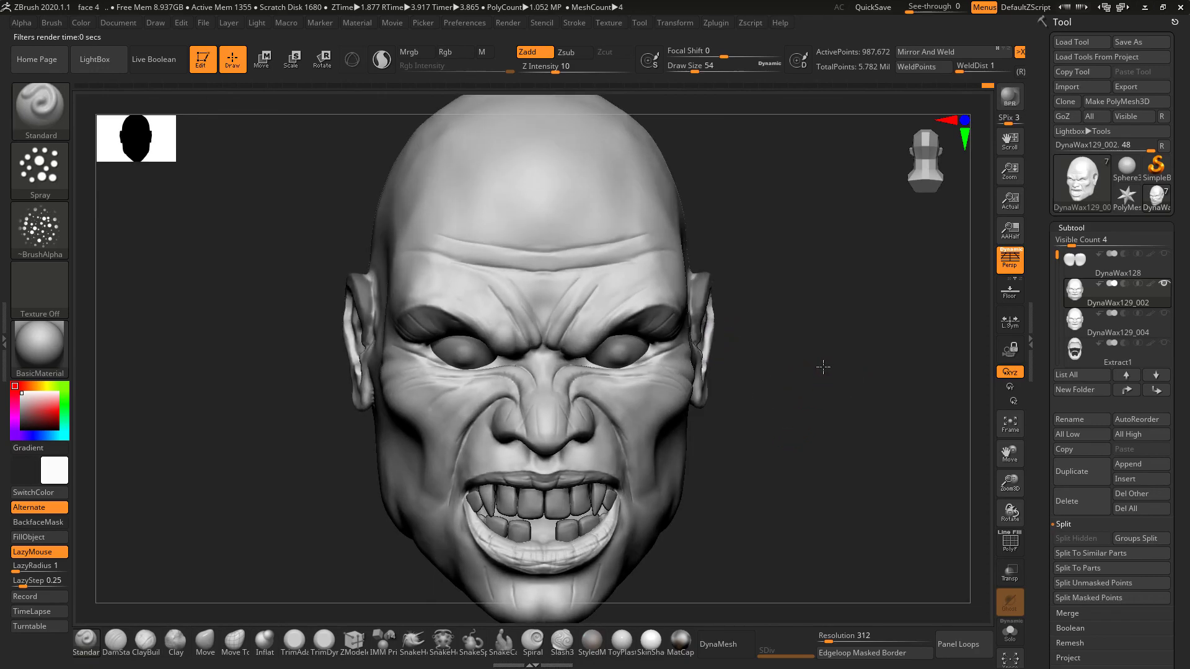